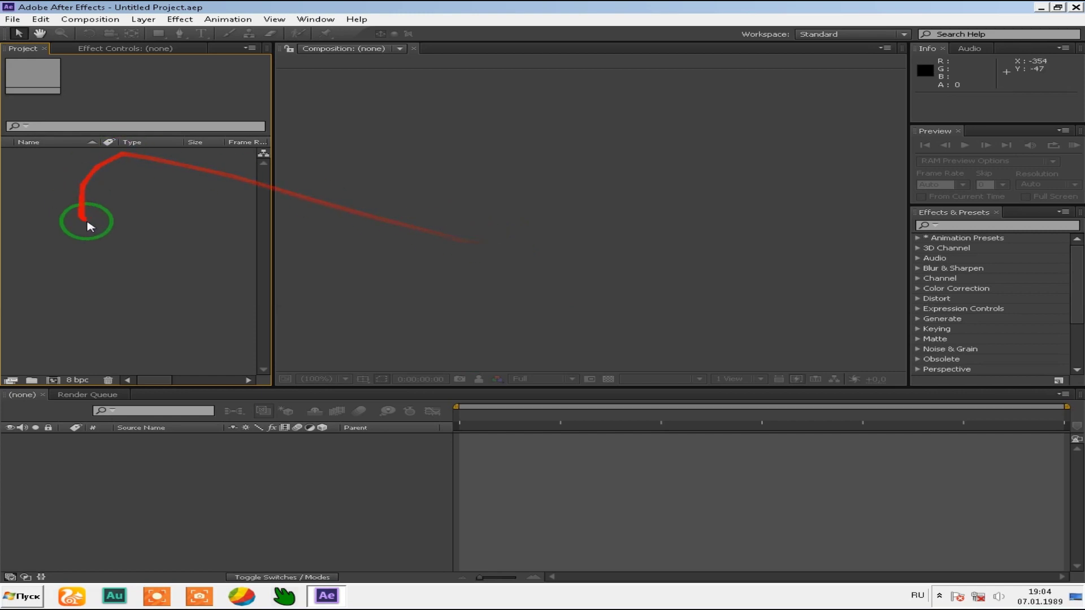
Step: Try importing all four logo images from D:\Benim papkam\bitis, dismissing the PNG import error
double_click(89, 217)
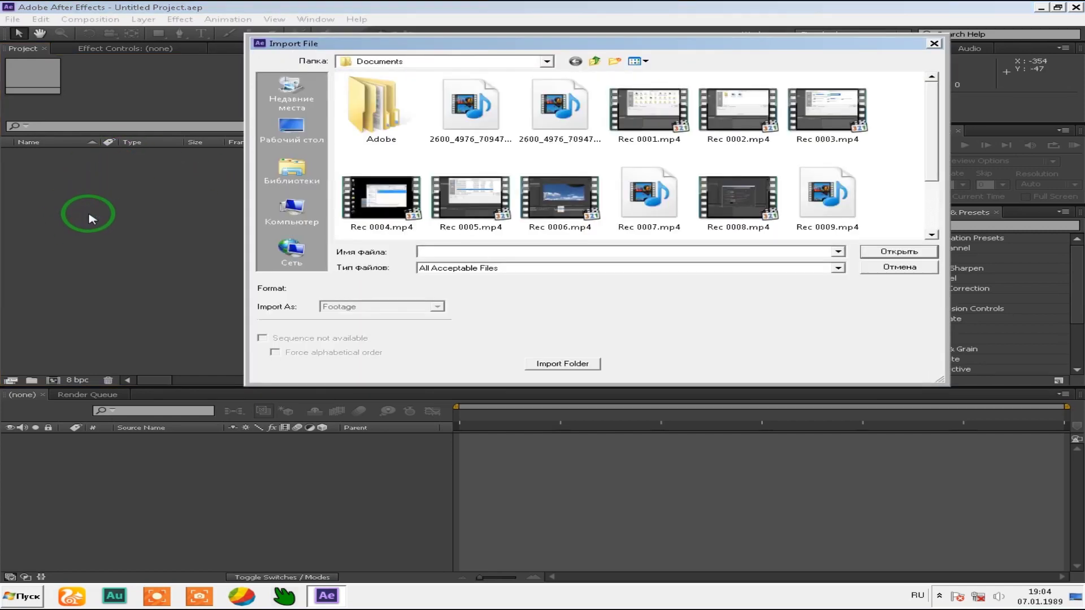
click(290, 222)
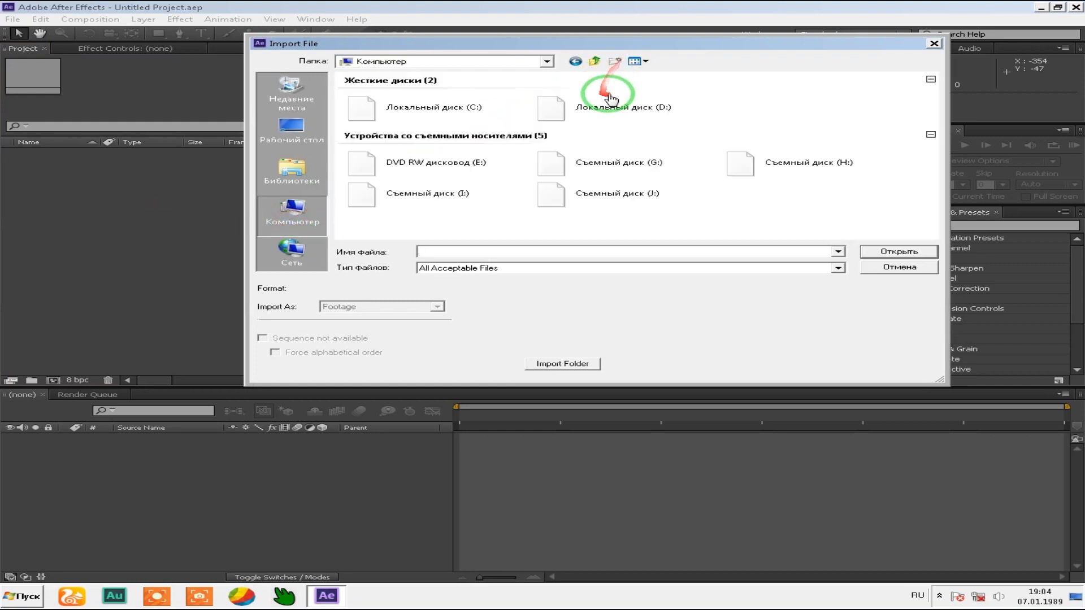
click(588, 110)
double_click(588, 113)
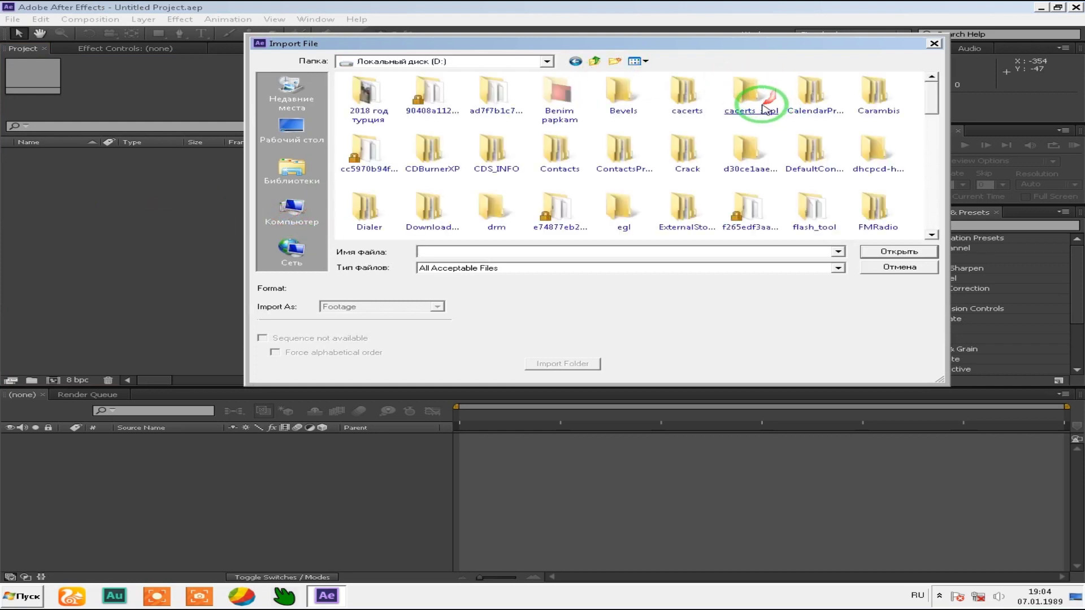
click(554, 93)
double_click(544, 95)
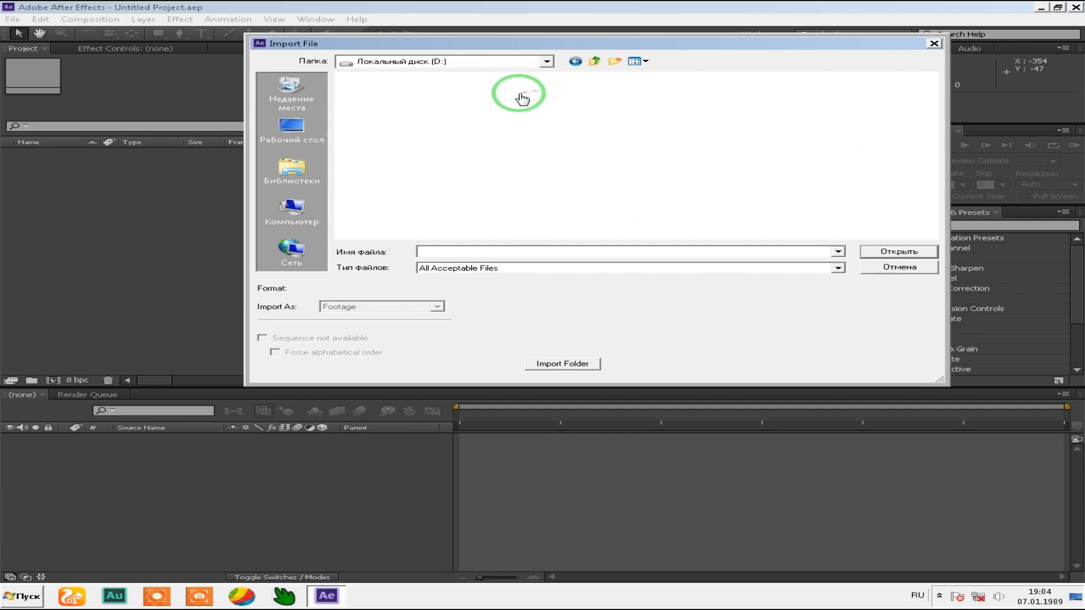
double_click(403, 190)
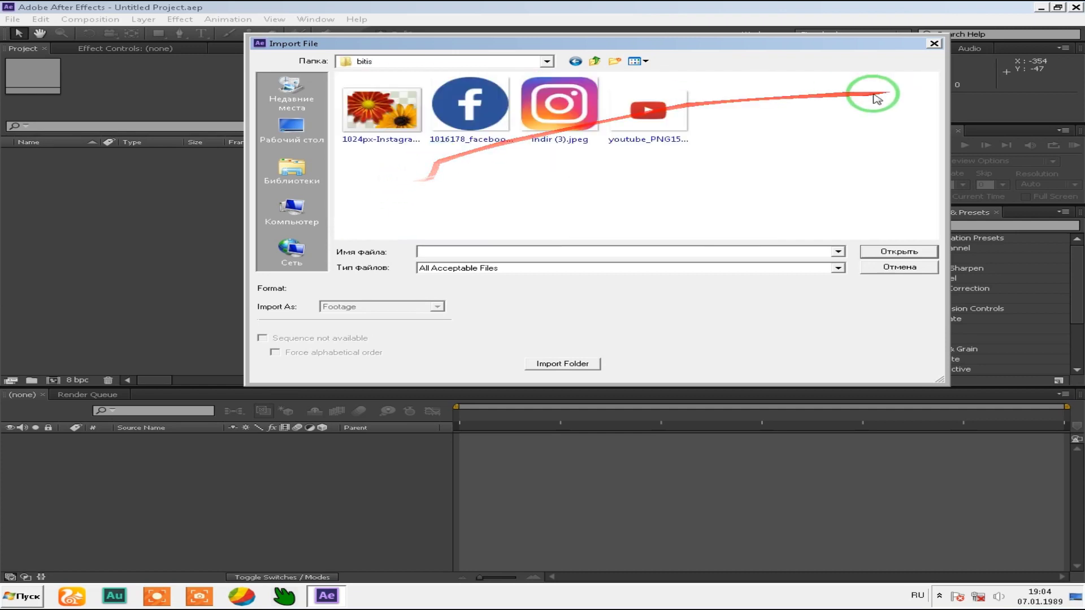
drag(762, 89, 361, 161)
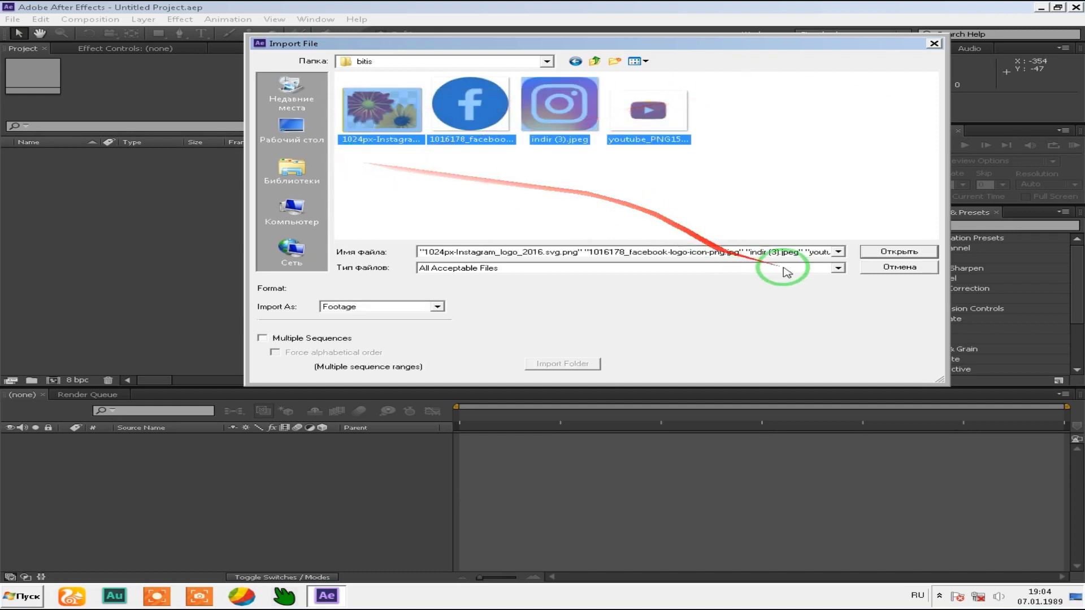
click(870, 250)
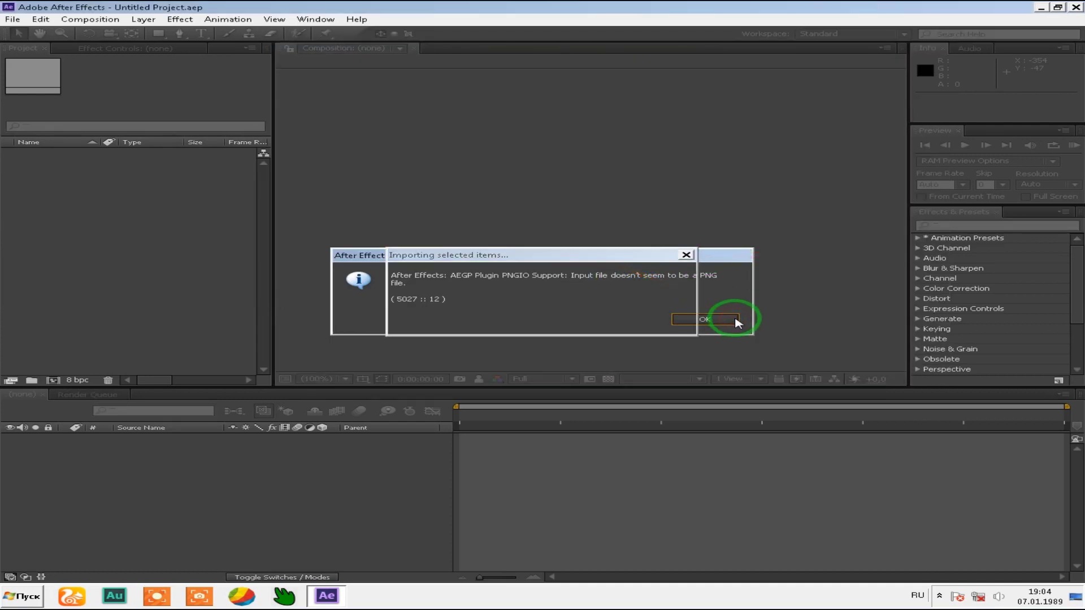
click(735, 320)
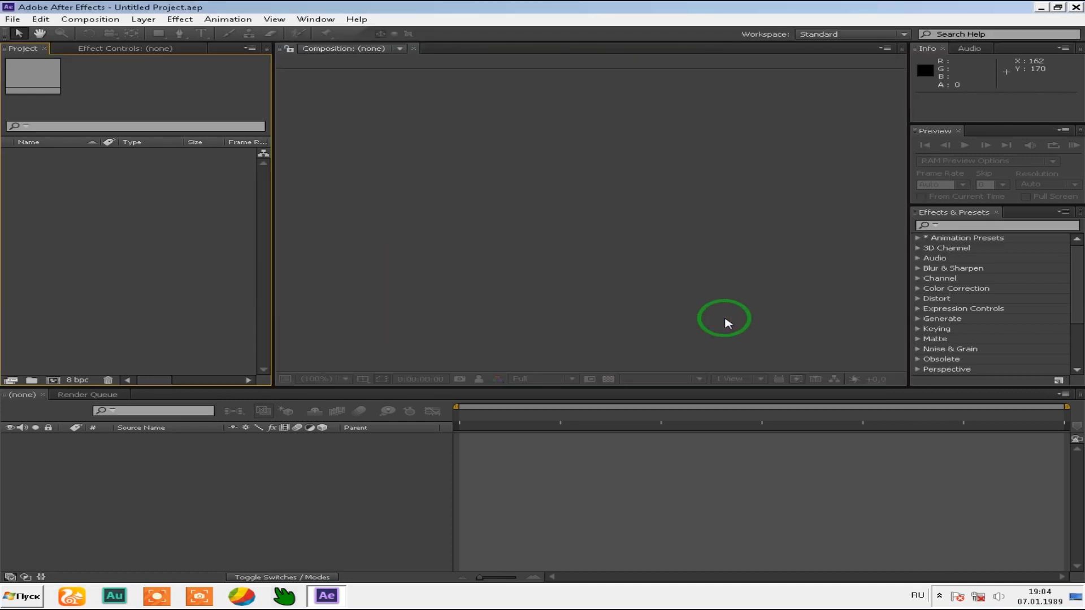
Step: Retry importing the three logos, then the Facebook logo alone, dismissing the file parse errors
double_click(193, 297)
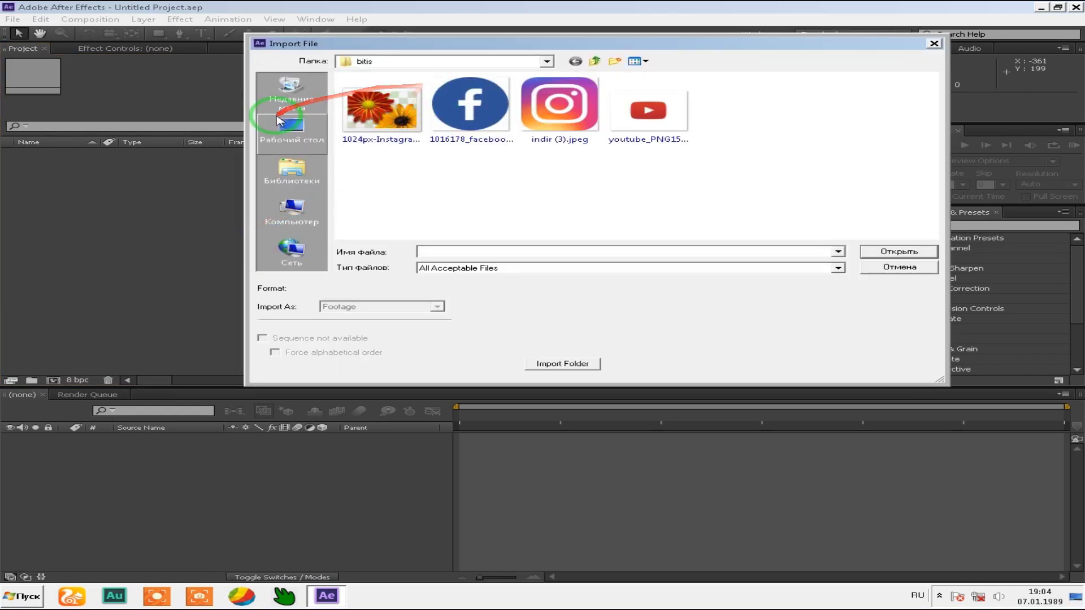
drag(759, 100, 442, 120)
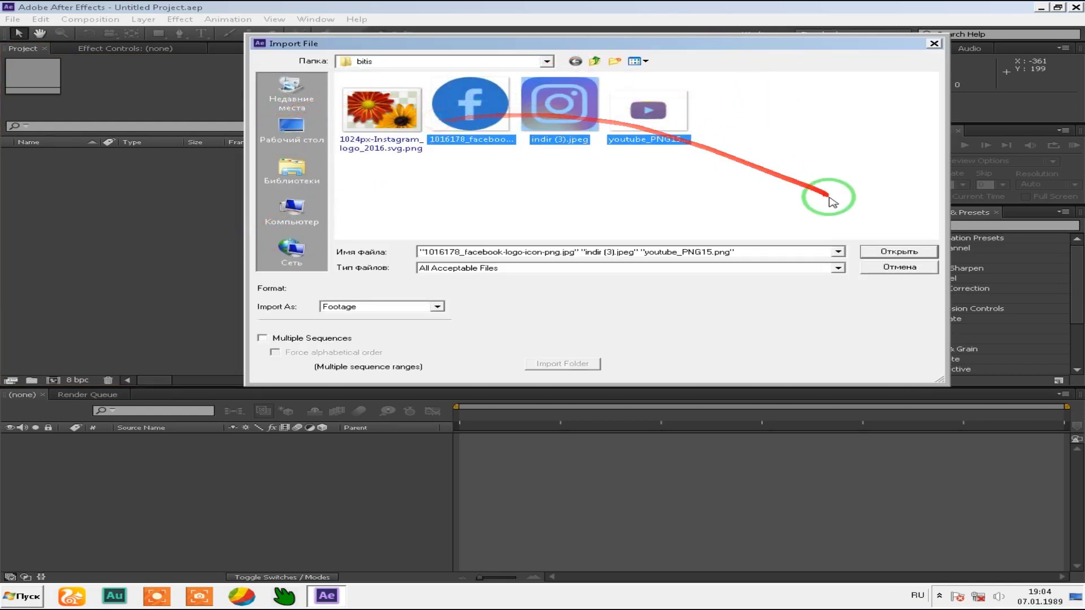
click(892, 252)
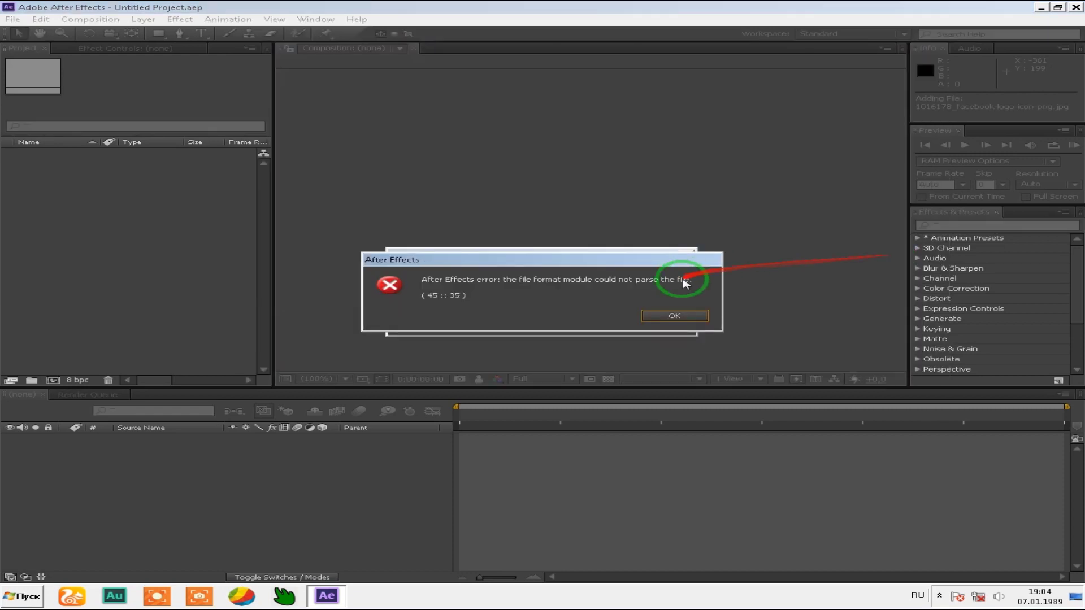
click(676, 315)
click(676, 311)
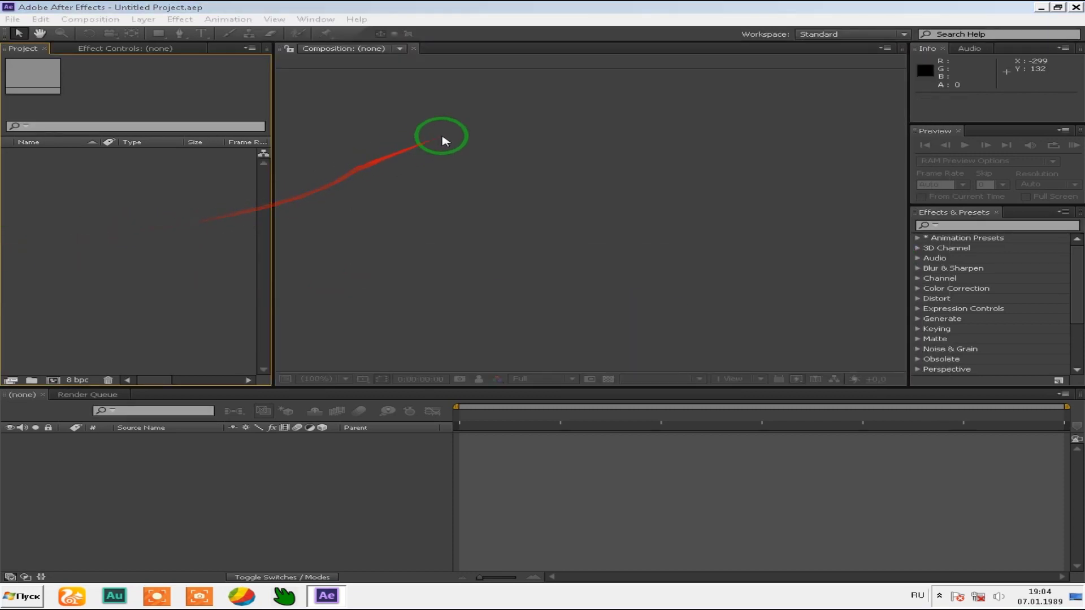
double_click(82, 235)
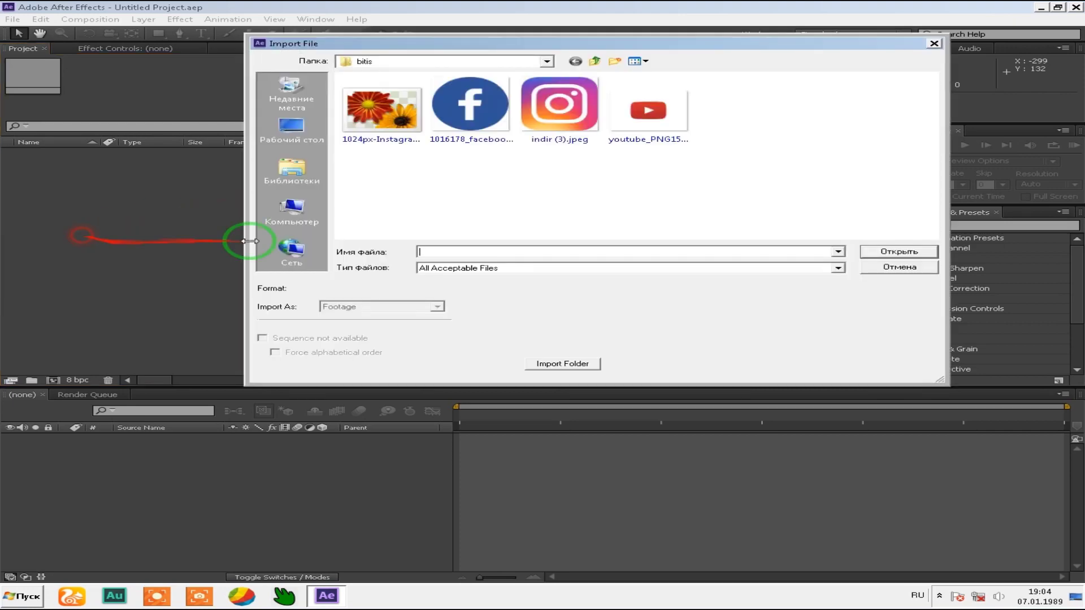
click(467, 101)
click(896, 251)
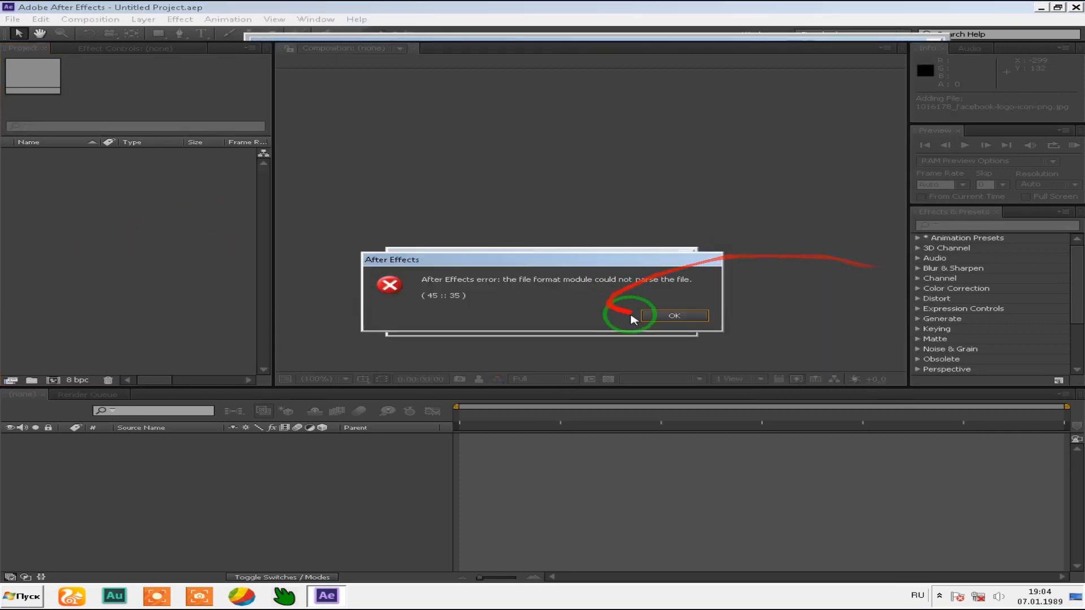
click(699, 325)
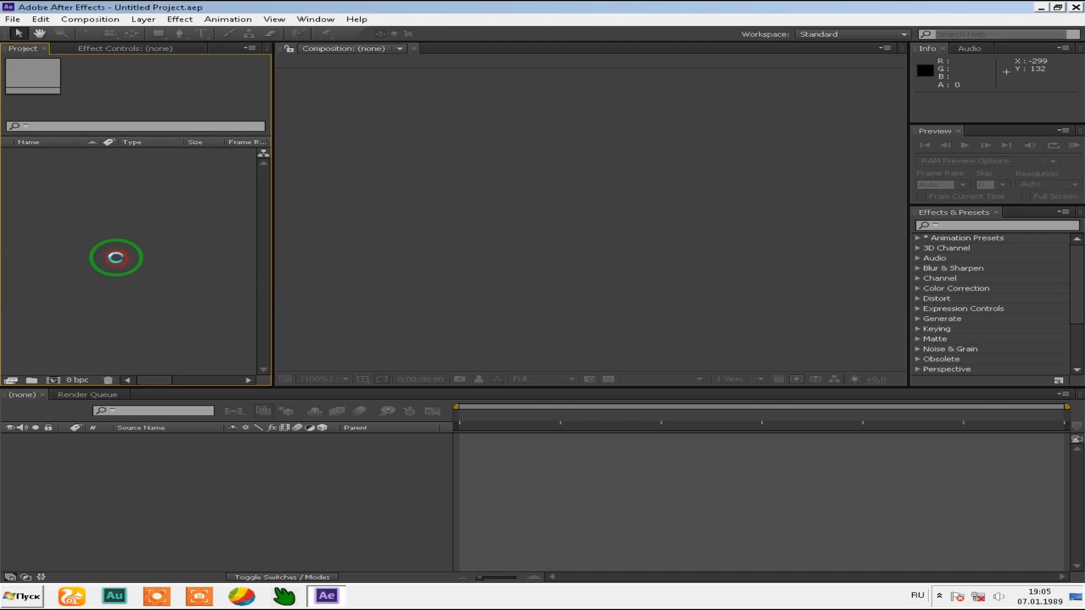
Step: Rename the Facebook logo file to a .png extension and import it
double_click(180, 198)
click(469, 96)
right_click(472, 94)
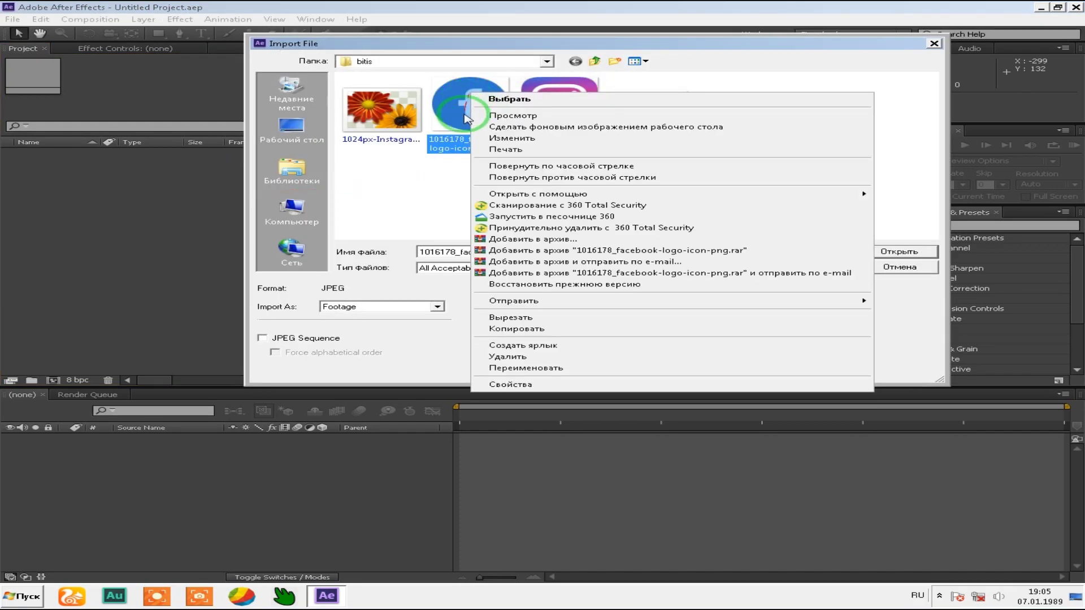
click(540, 368)
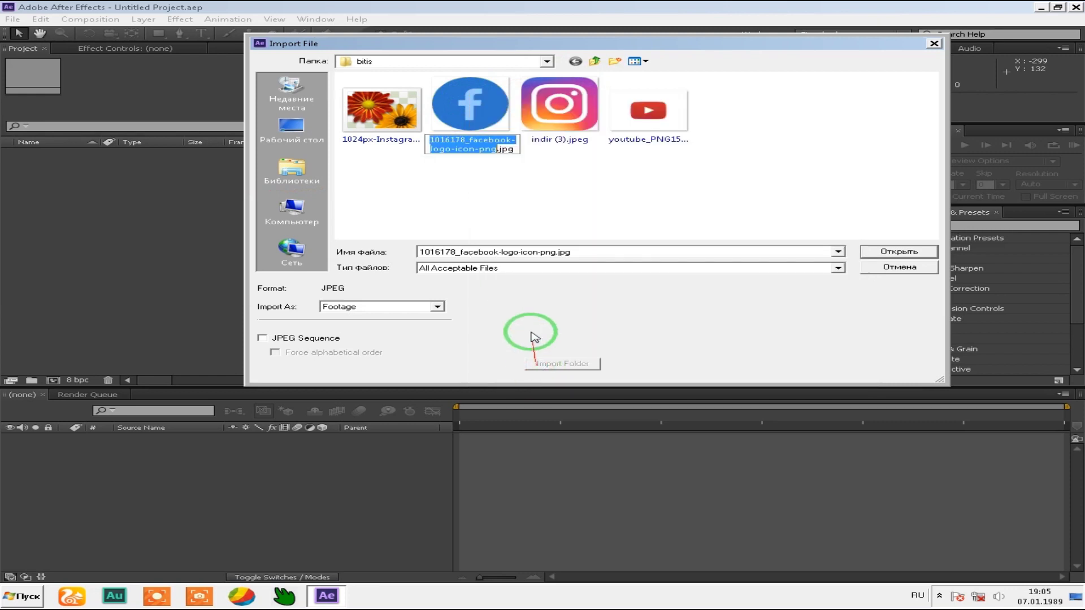
click(512, 148)
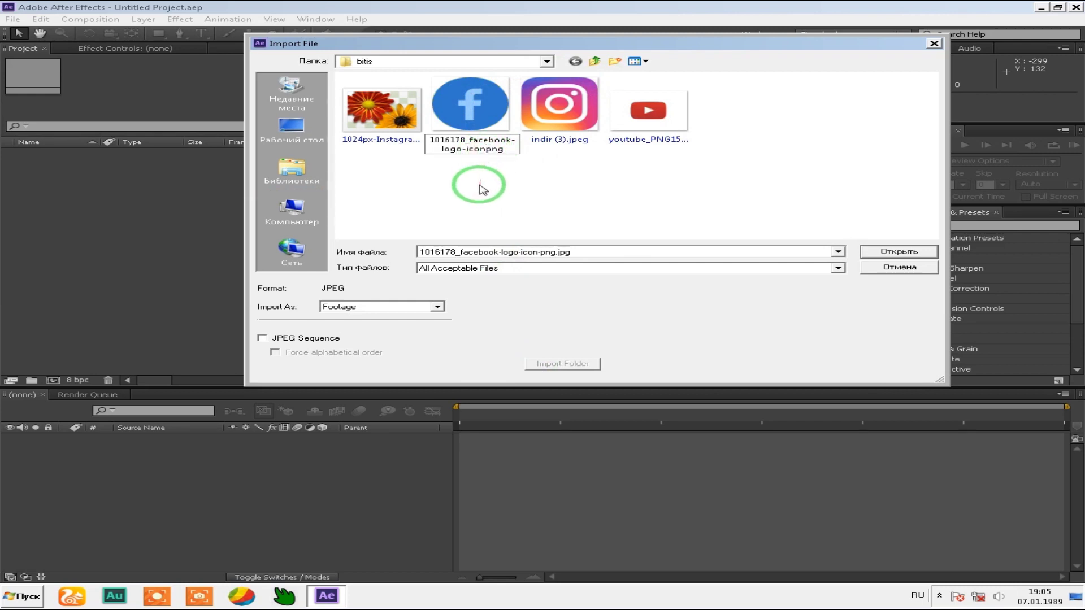
text(.)
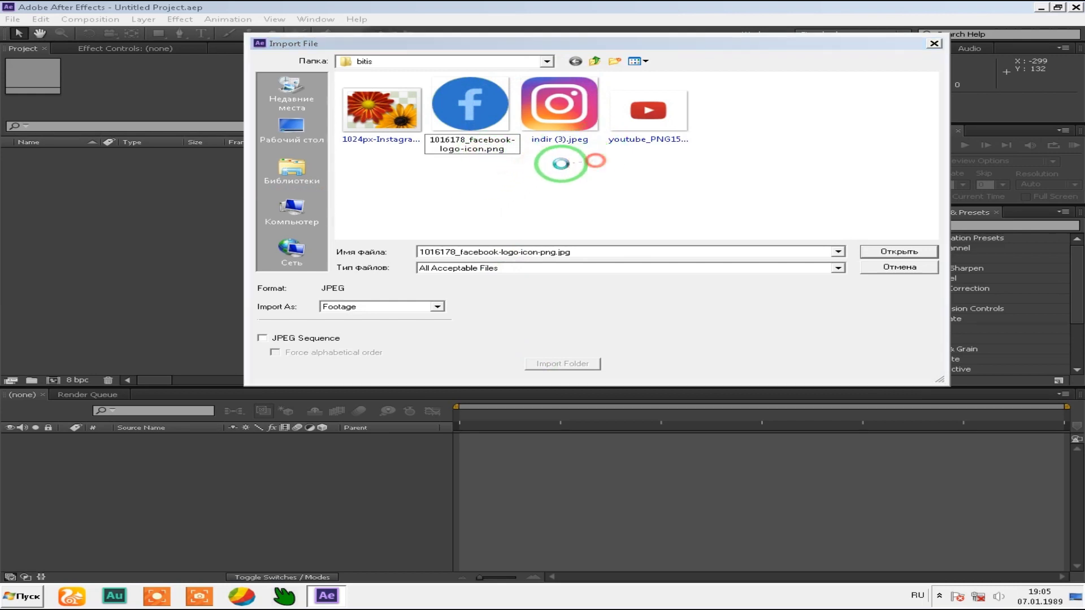
click(509, 170)
click(634, 305)
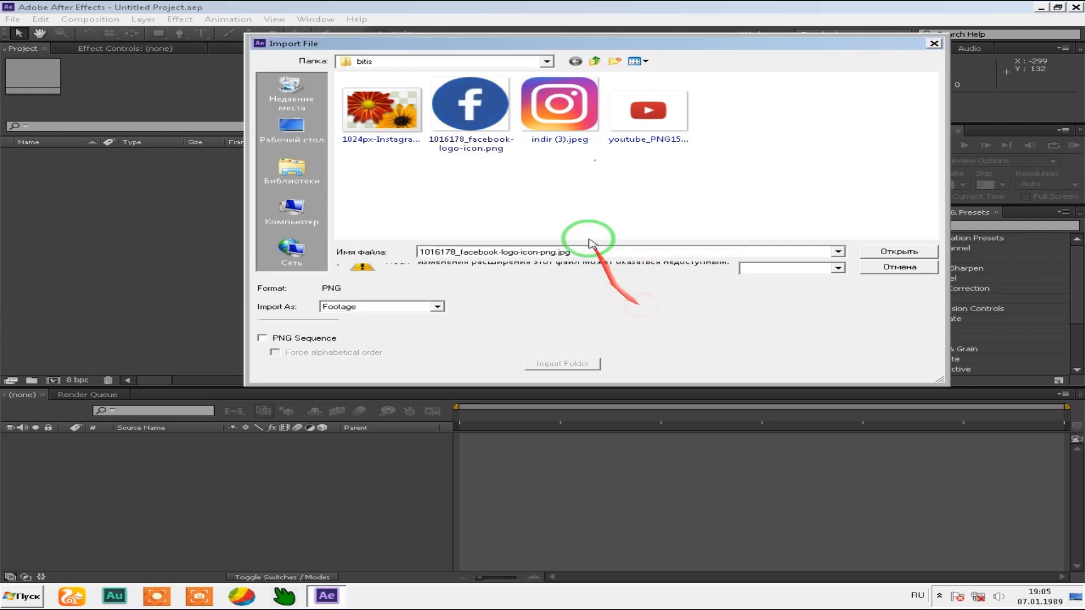
drag(599, 226, 494, 129)
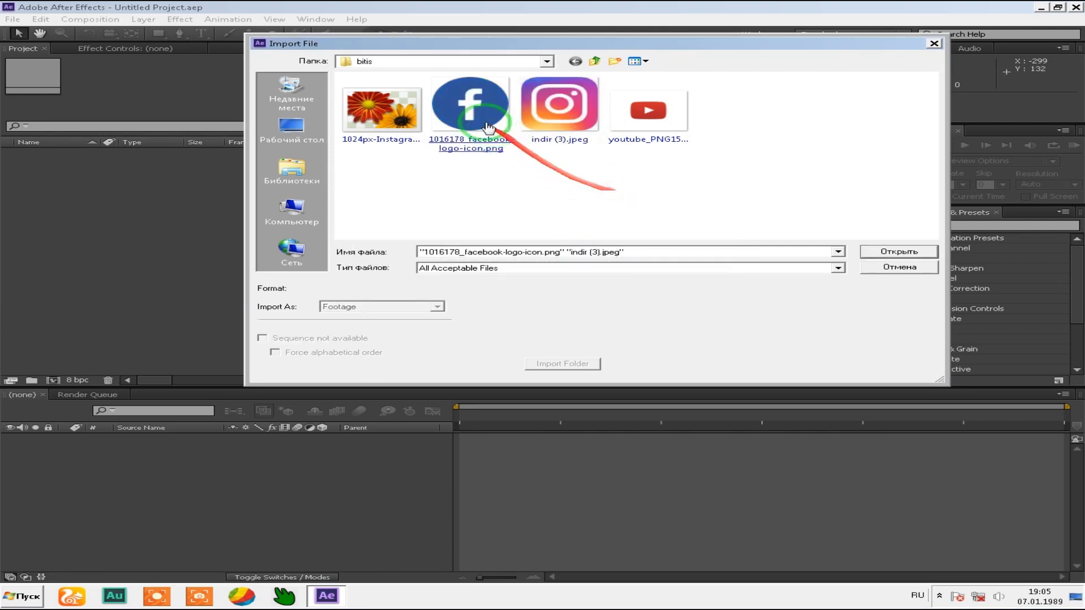
double_click(486, 121)
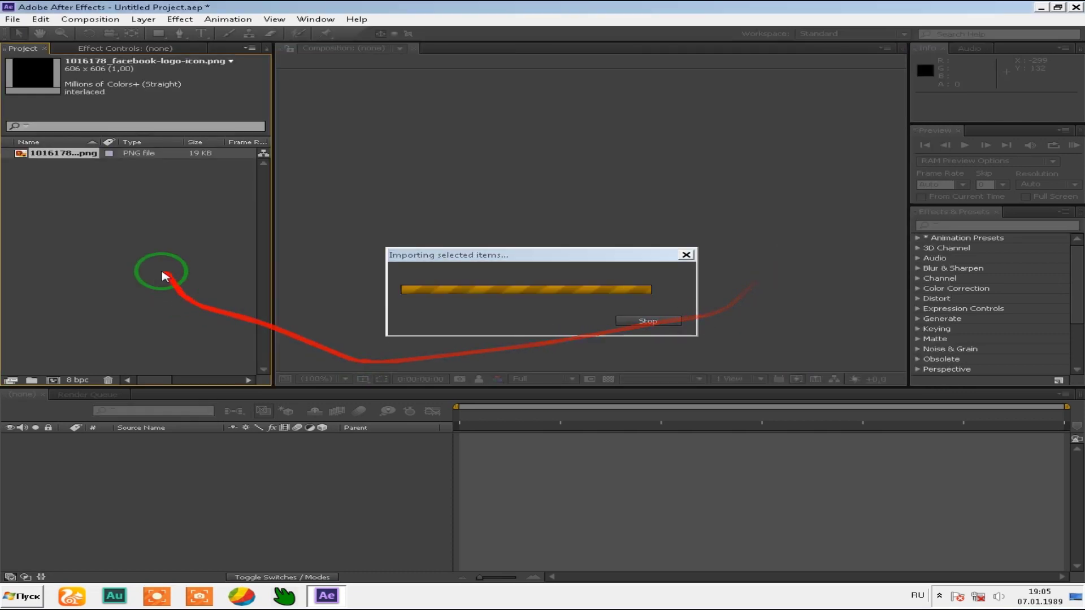
Step: Import indir (3).jpeg and youtube_PNG15.png, then close the reopened import window
click(135, 218)
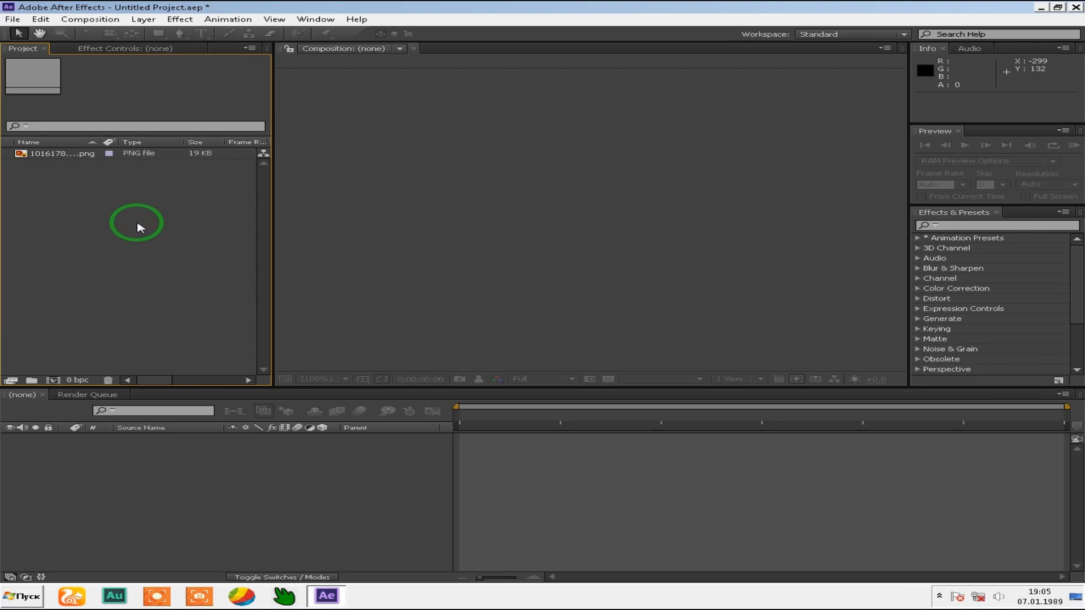
double_click(141, 214)
drag(735, 102, 536, 113)
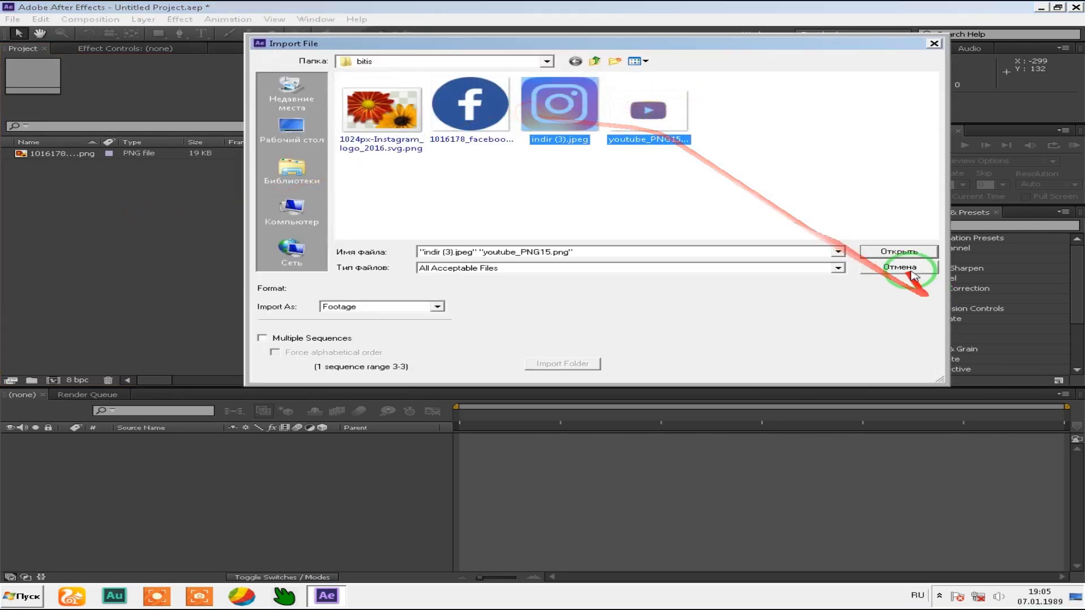
click(896, 250)
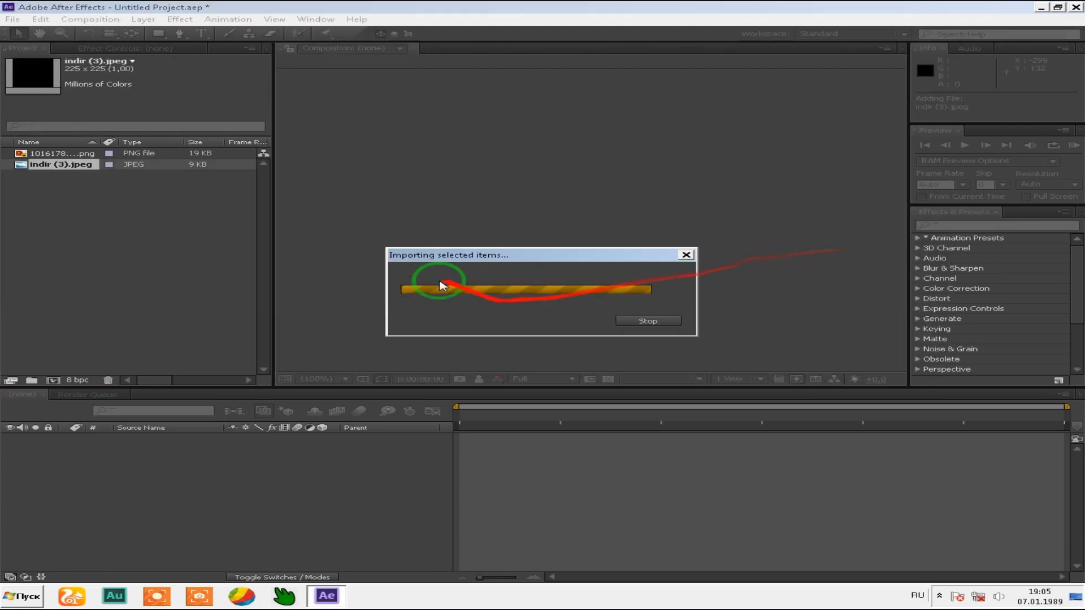
click(170, 237)
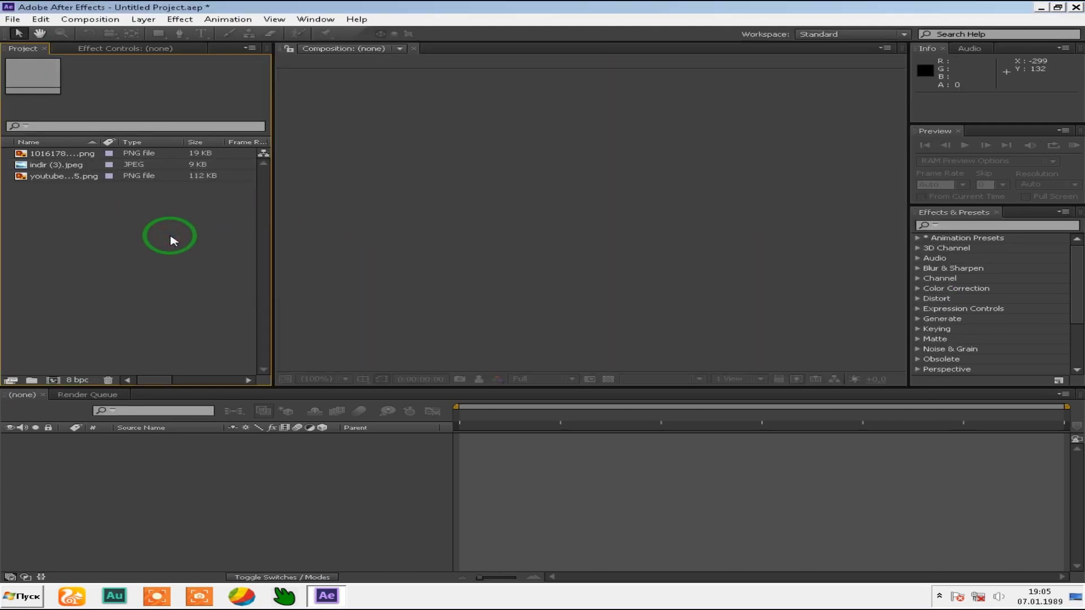
double_click(173, 241)
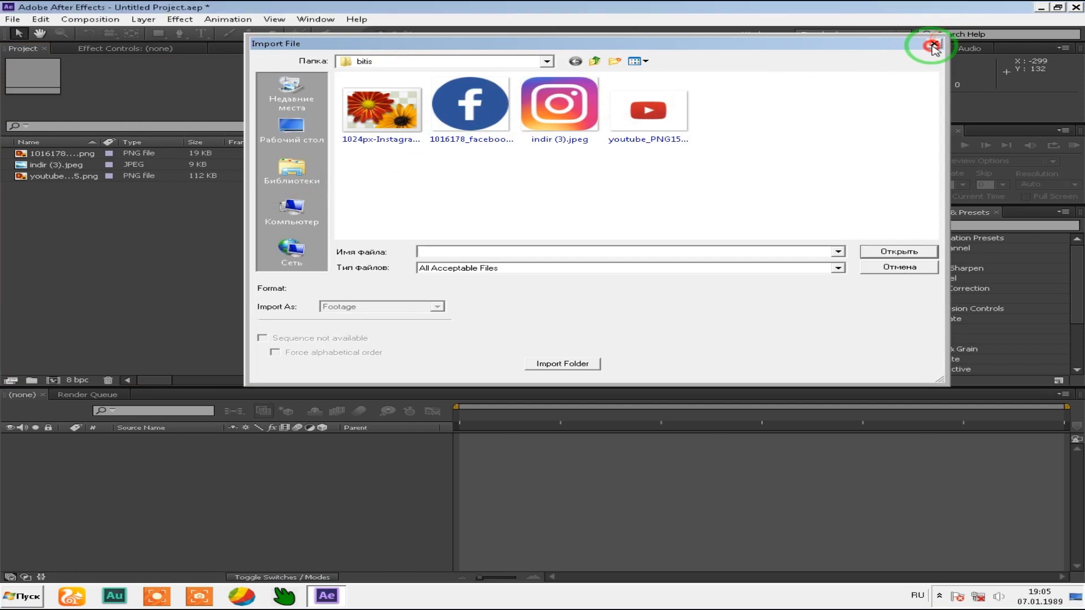
click(933, 44)
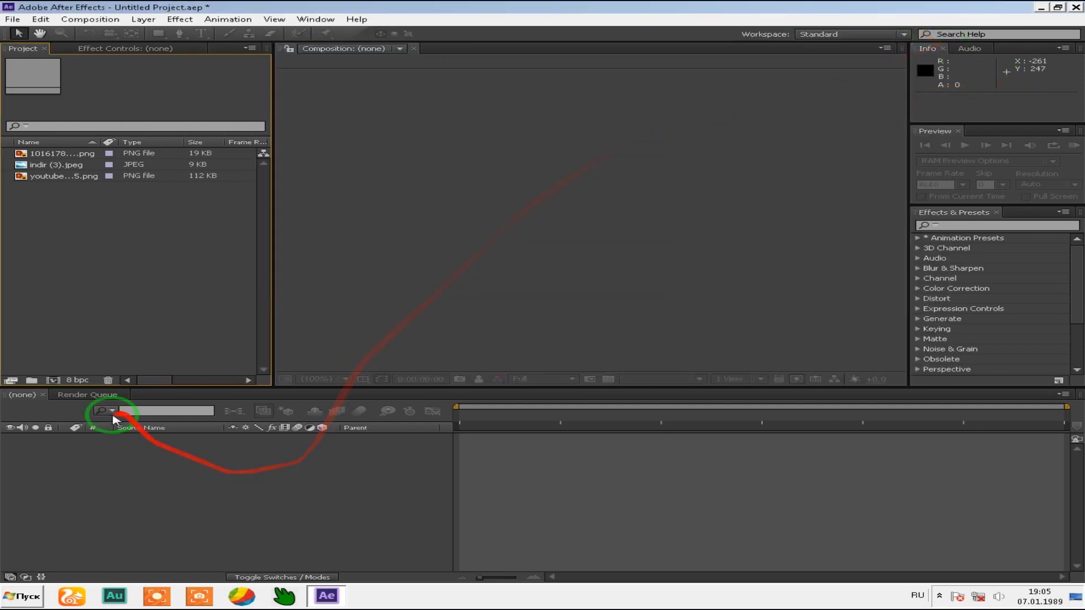
click(53, 381)
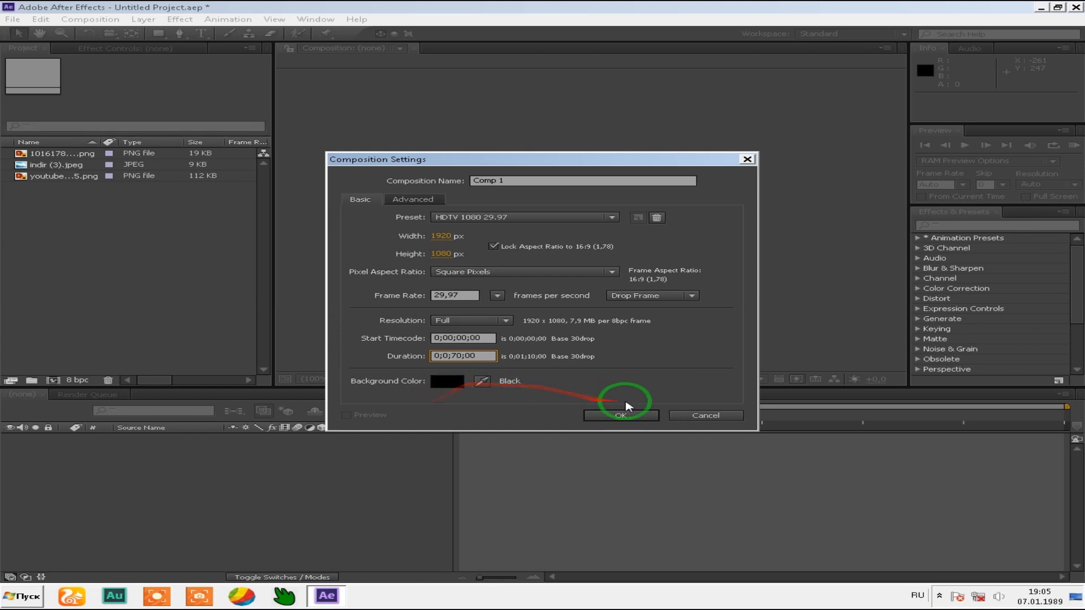
Step: Set the duration to 0;00;07;00 and create Comp 1 at 1920×1080, 29.97 fps
key(BackSpace)
click(454, 355)
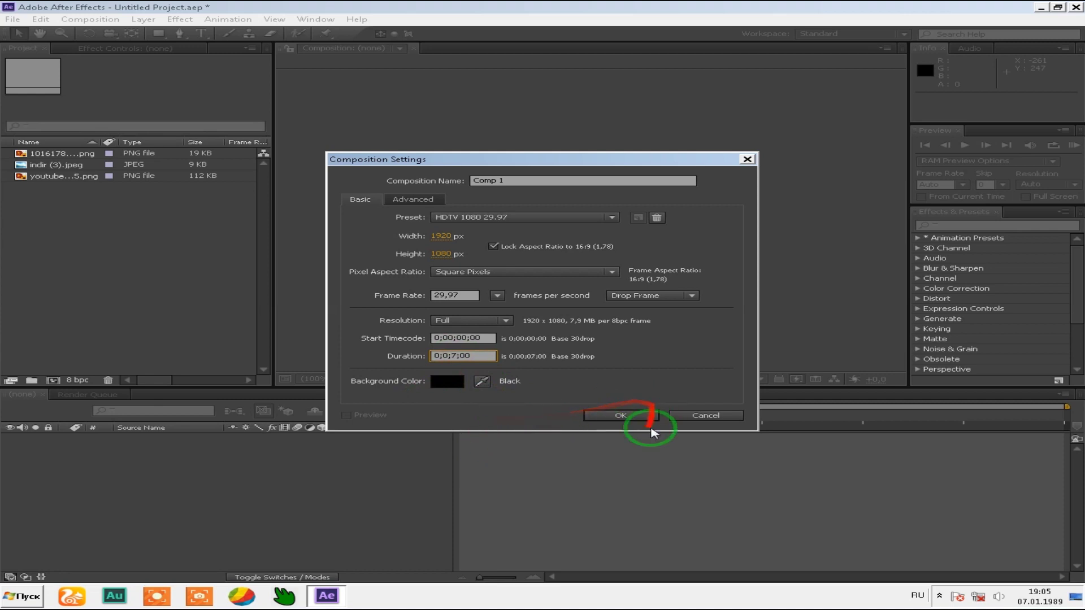
click(622, 417)
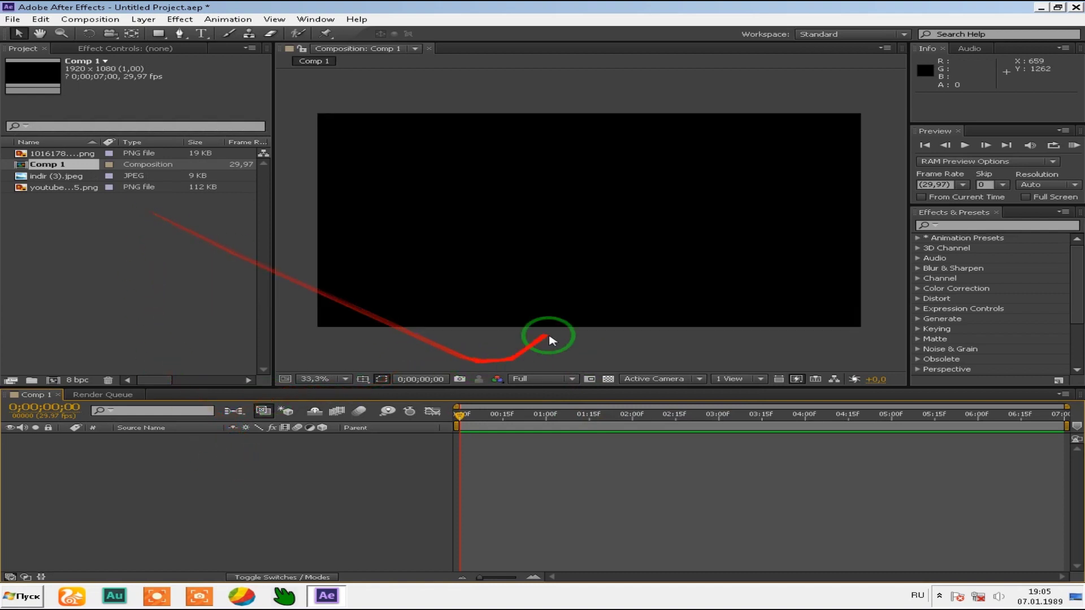
Step: Add the Instagram, YouTube and Facebook images to Comp 1, shifting Facebook right behind YouTube
mouse_move(85, 210)
mouse_down()
mouse_move(80, 174)
mouse_move(182, 462)
mouse_up()
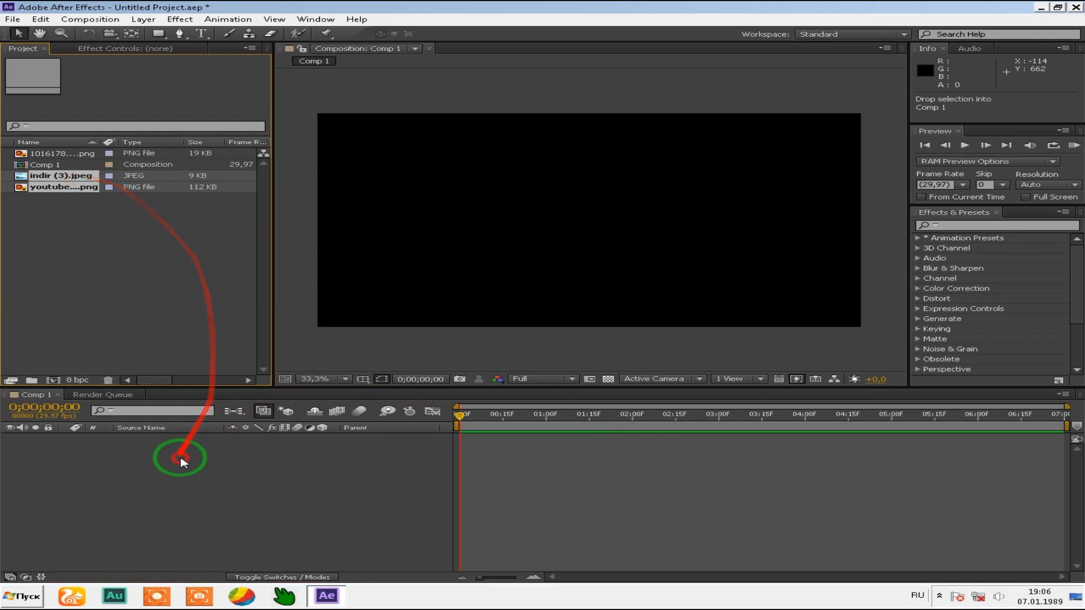
drag(63, 153, 252, 486)
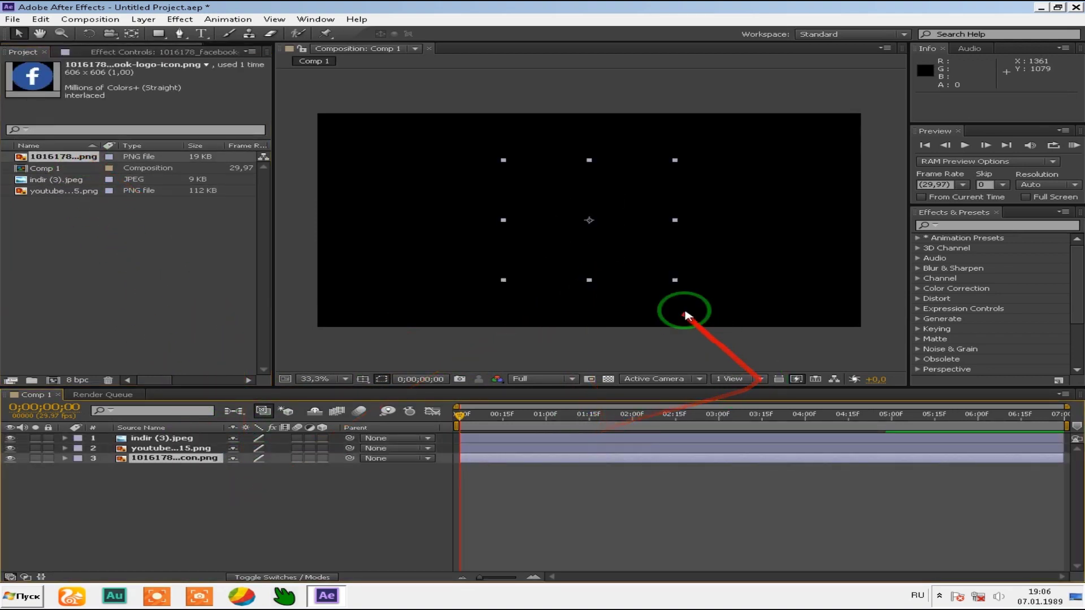
drag(648, 236, 710, 242)
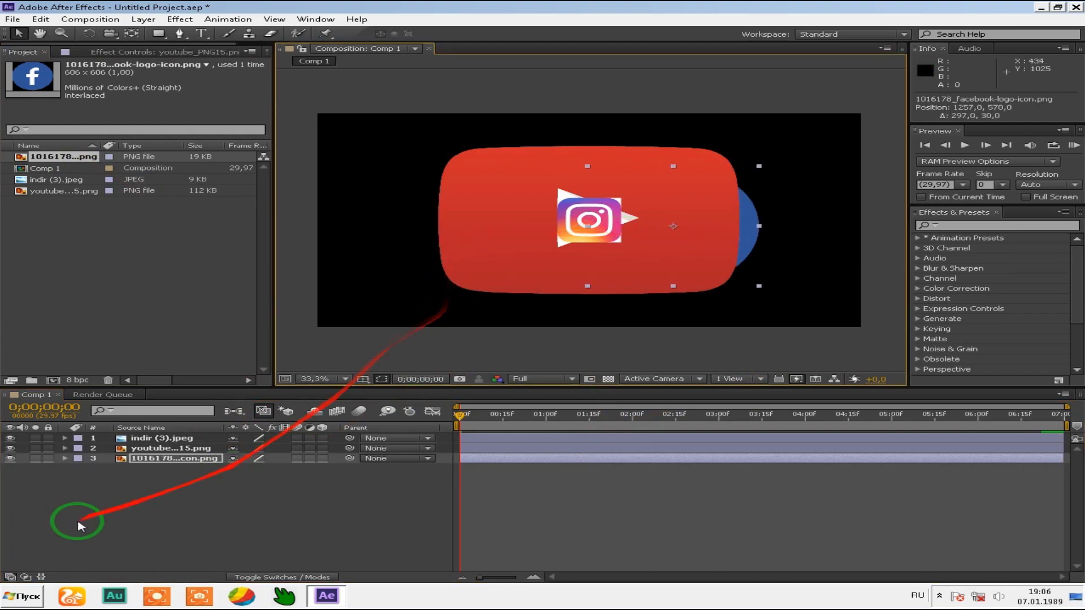
click(189, 447)
click(180, 441)
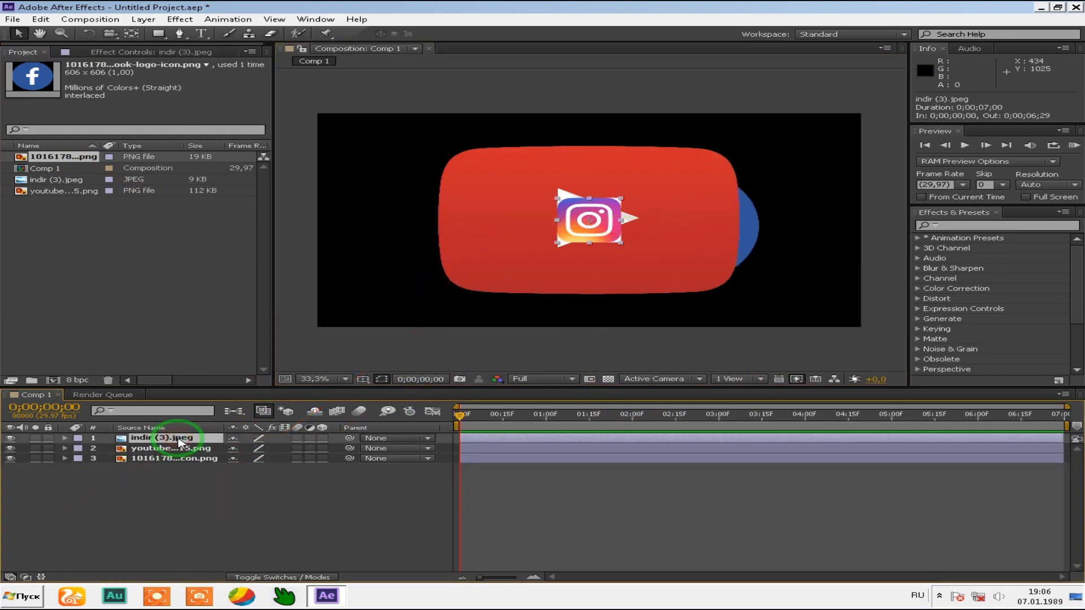
drag(456, 267, 378, 289)
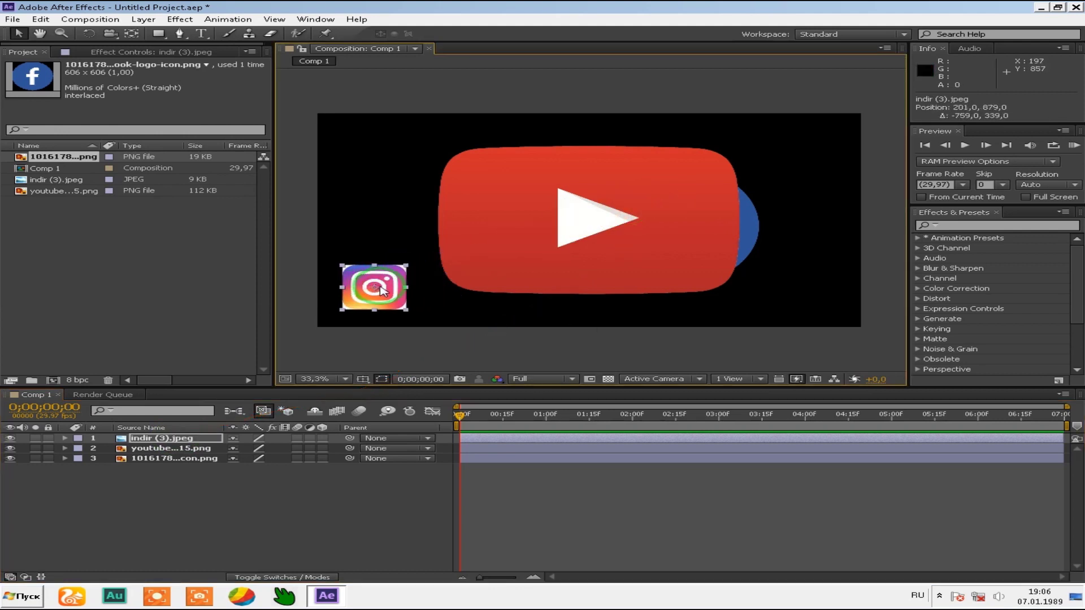
Step: Inspect the YouTube logo's edge up close, then delete the Instagram layer
key(period)
key(period)
key(period)
key(period)
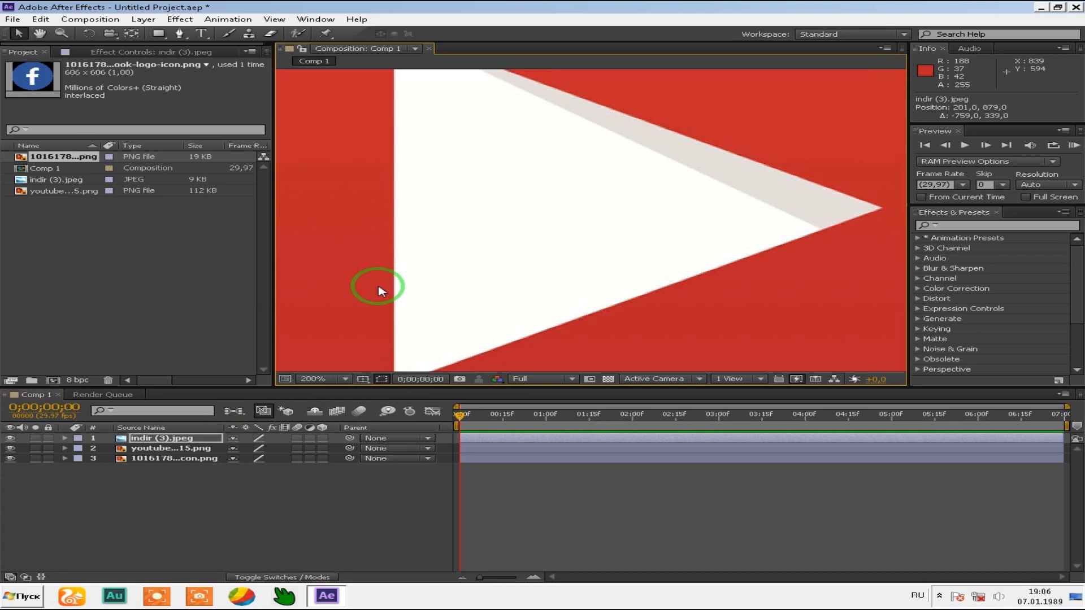
drag(480, 249, 720, 117)
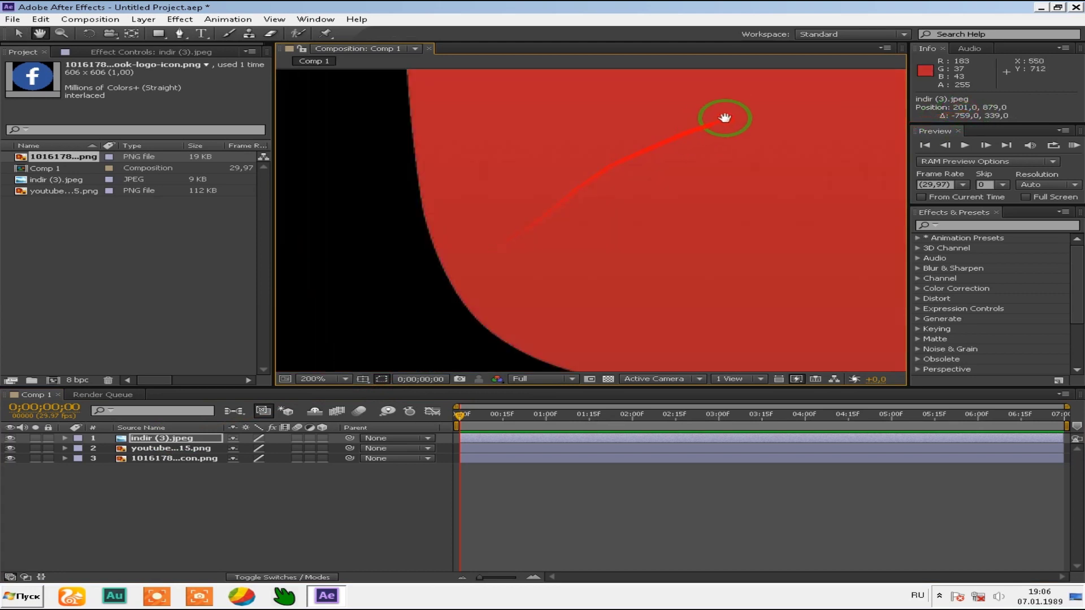
key(comma)
key(comma)
key(comma)
click(18, 33)
key(period)
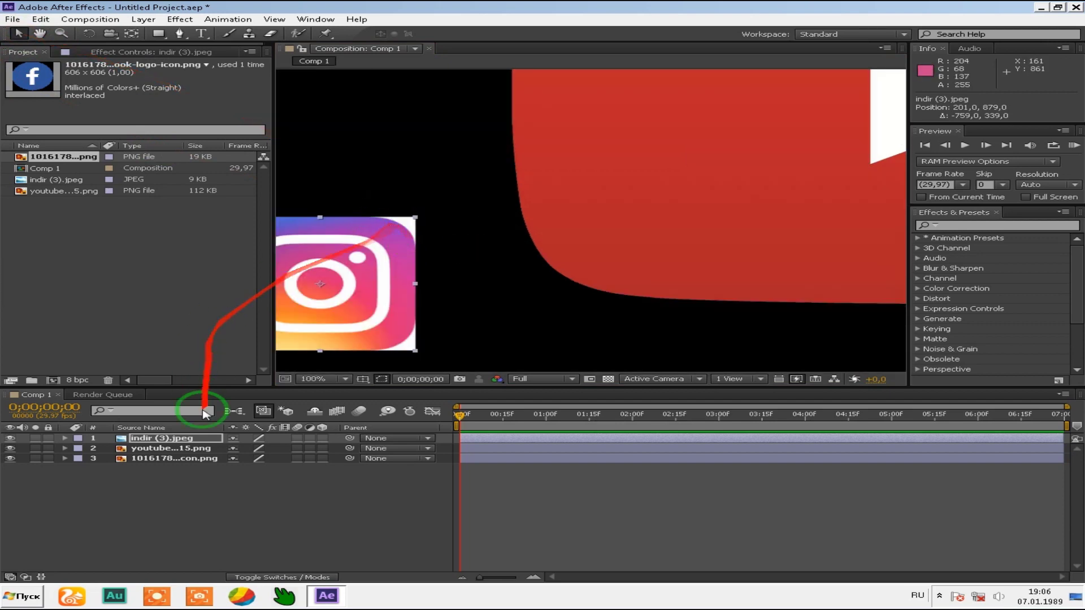
click(191, 440)
key(Delete)
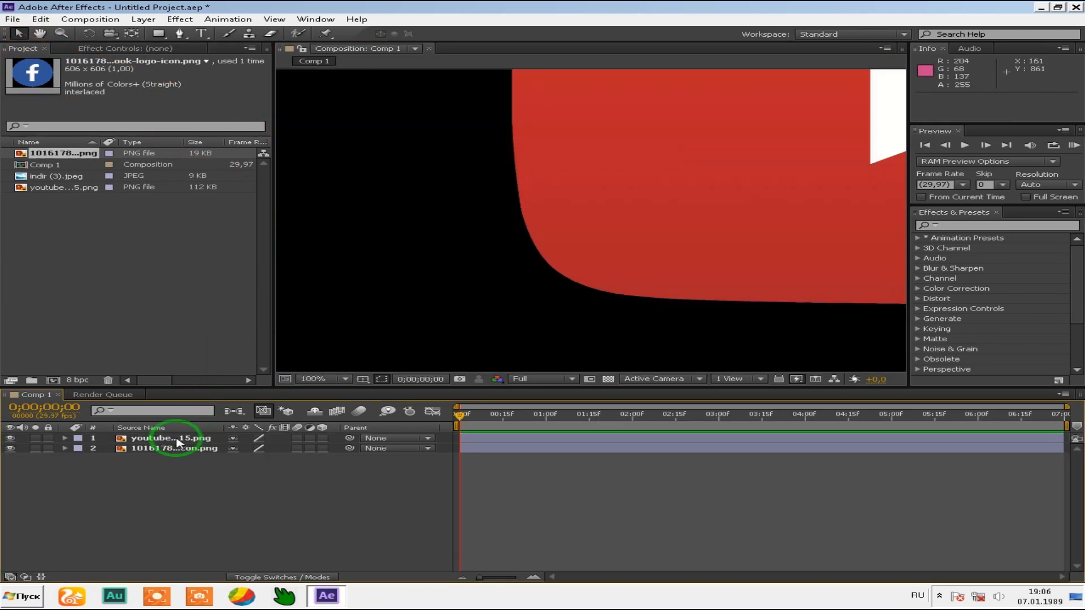
double_click(125, 247)
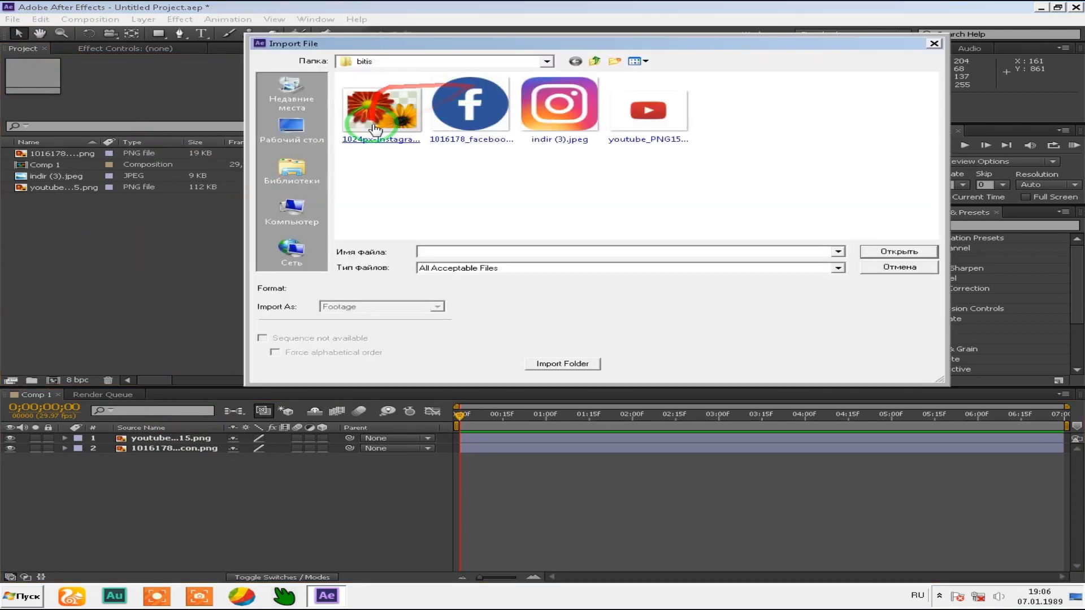
Step: Try importing the Instagram PNG, dismissing the invalid PNG error
double_click(368, 136)
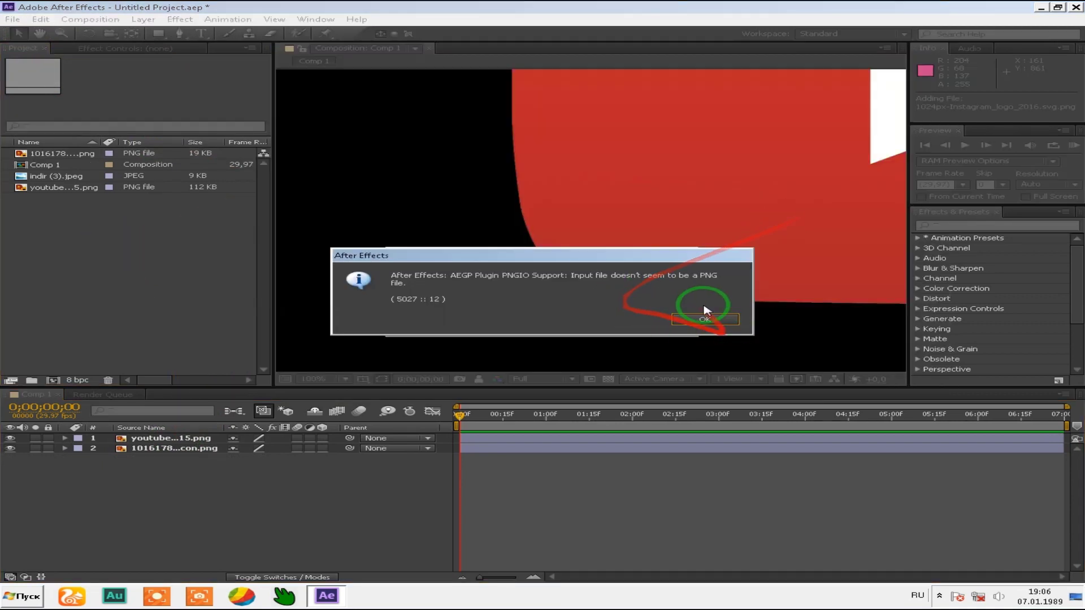
click(701, 318)
right_click(87, 232)
double_click(34, 232)
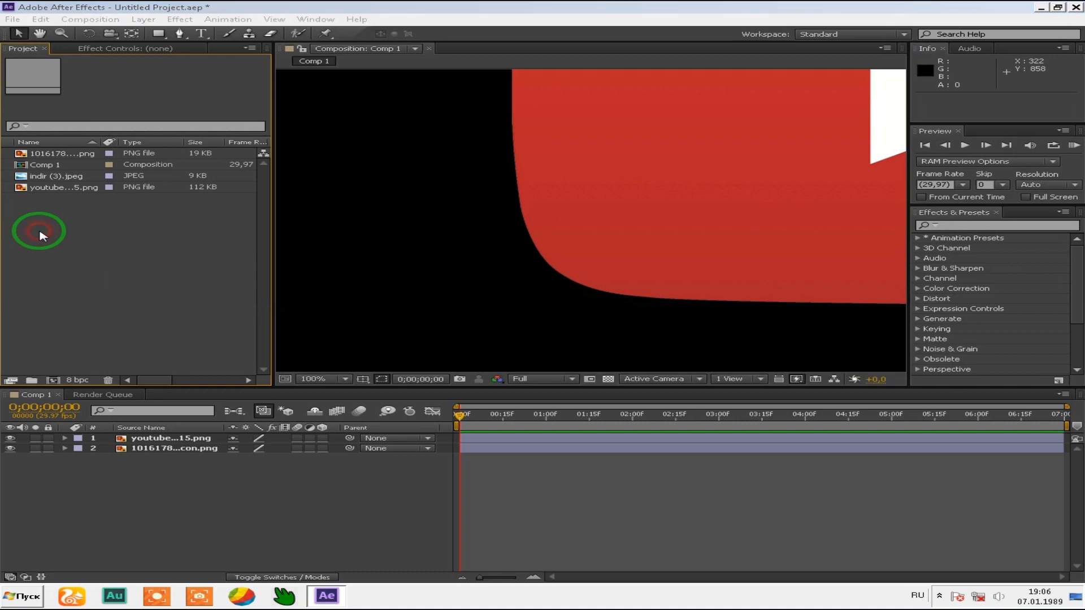
click(357, 89)
right_click(376, 112)
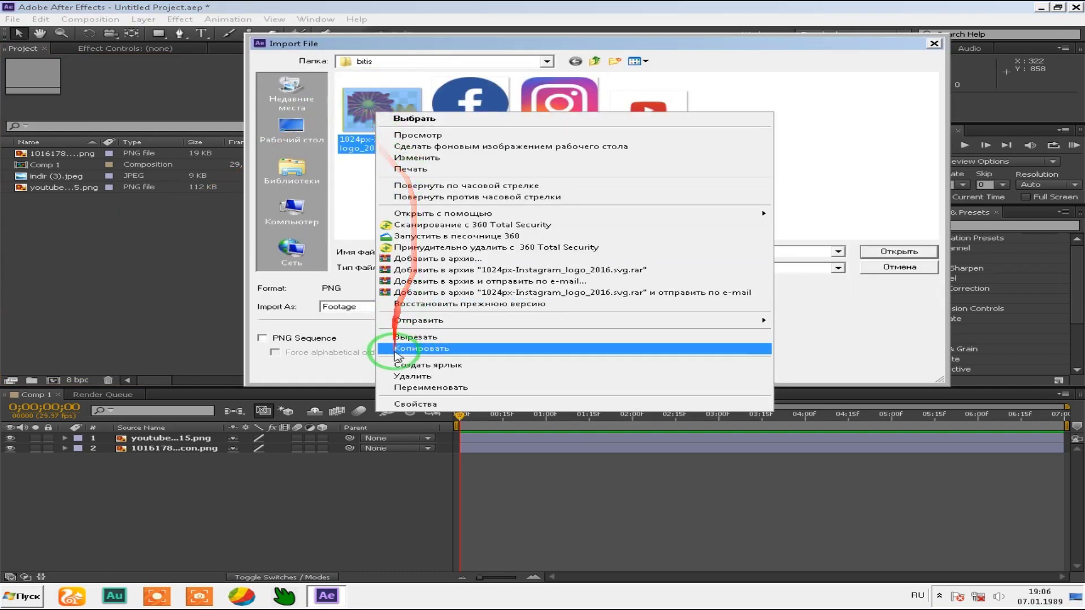
click(403, 376)
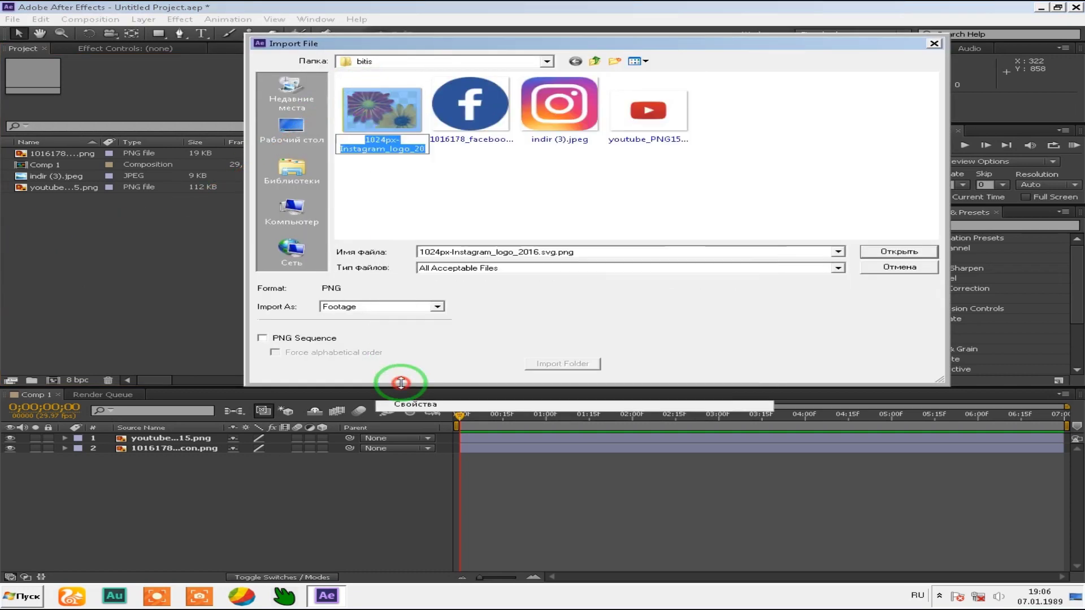
click(394, 171)
Step: Attempt renaming the Instagram file with an empty name, then cancel deleting it
right_click(396, 144)
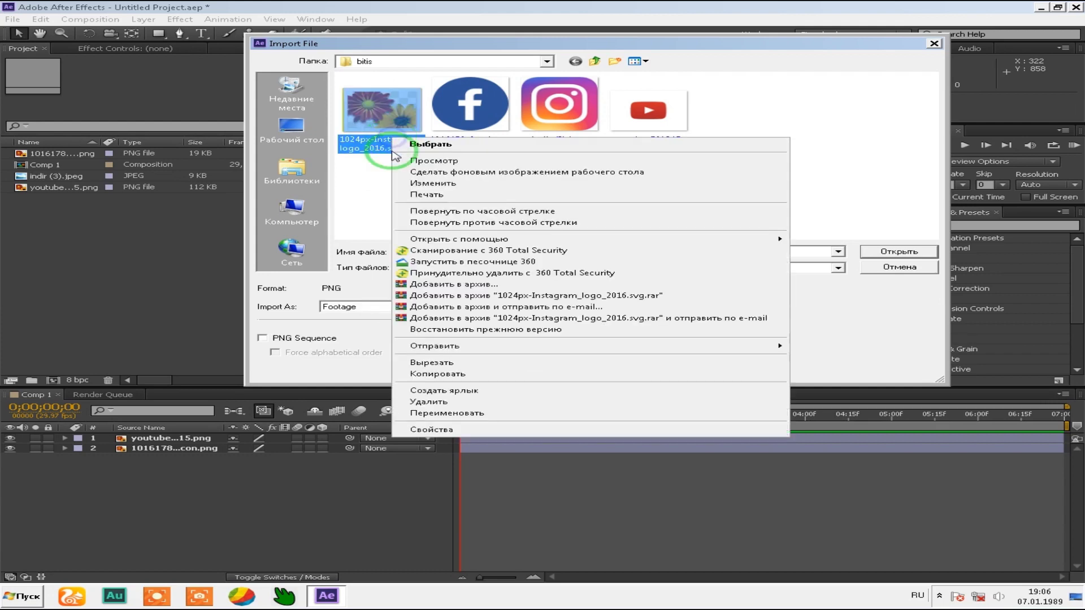
click(562, 418)
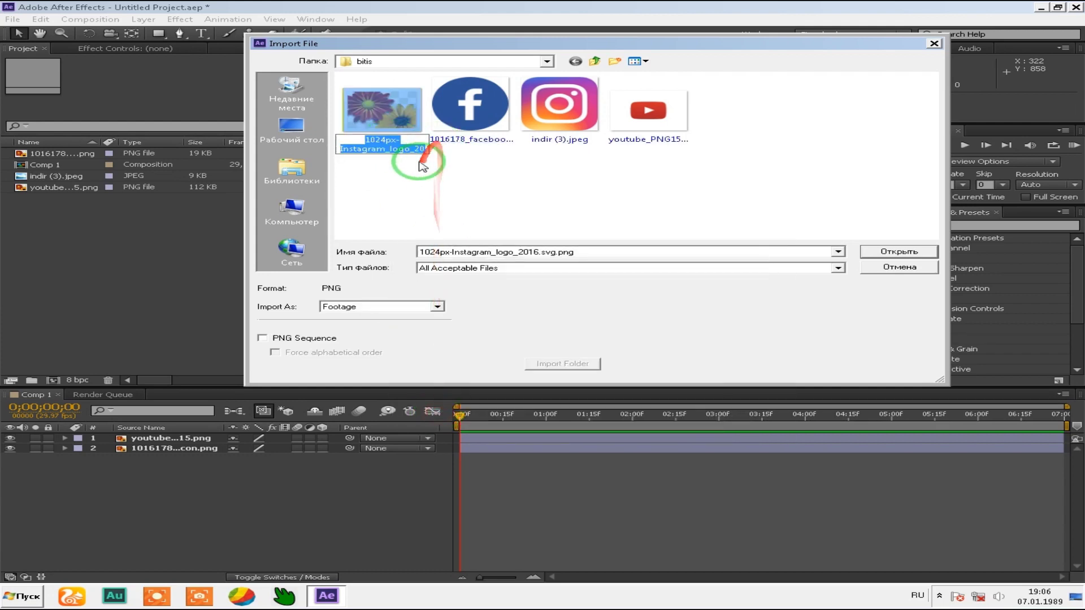
click(411, 193)
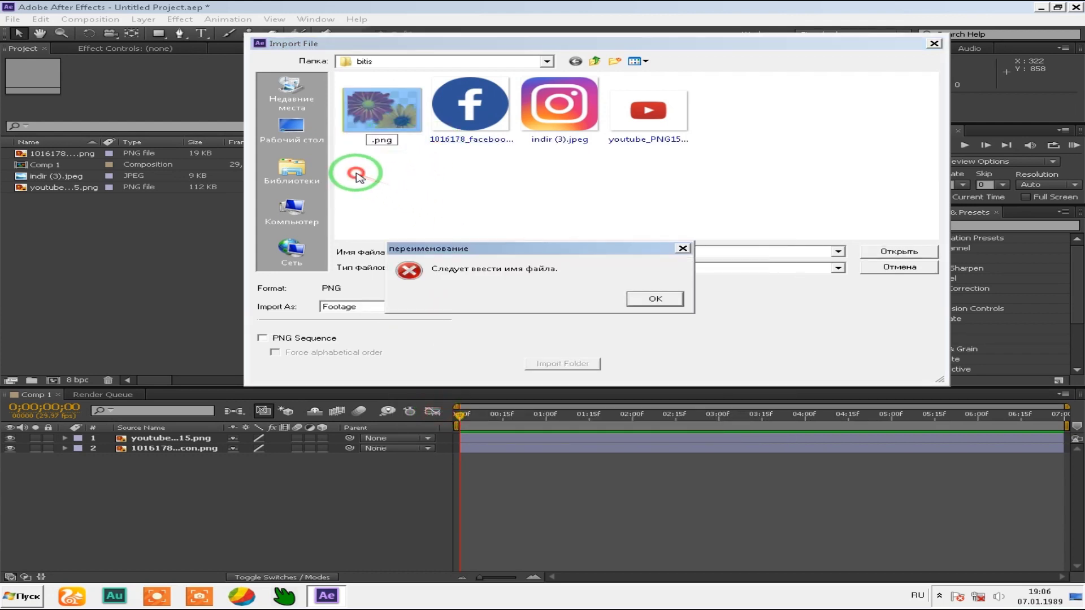
click(649, 300)
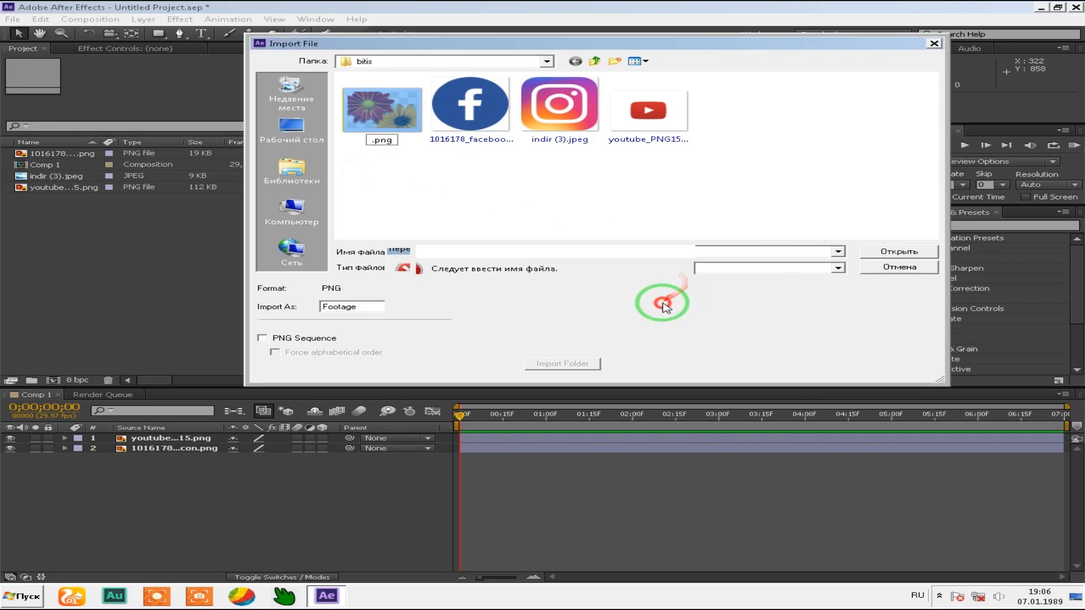
click(436, 175)
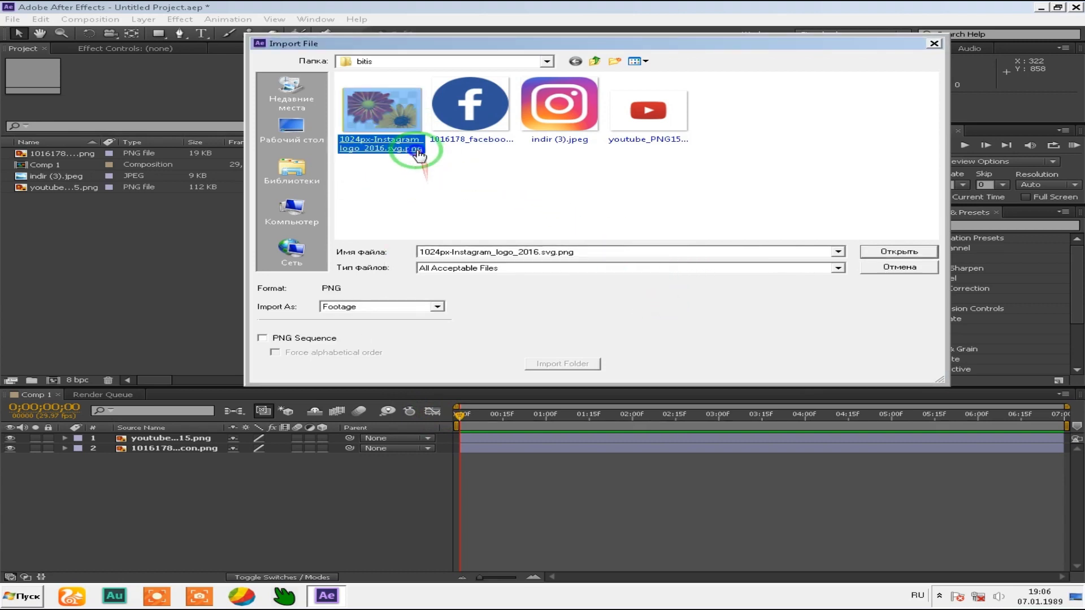
right_click(417, 151)
click(481, 420)
click(685, 348)
Step: Rename the Instagram file to пн.png and try importing it
right_click(378, 148)
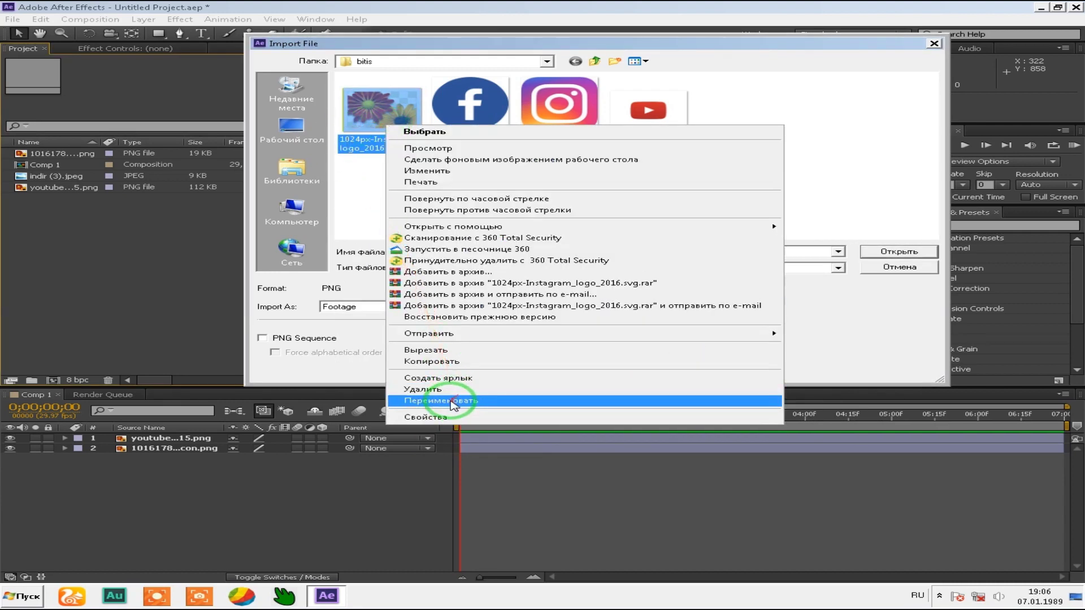
click(452, 402)
text(н)
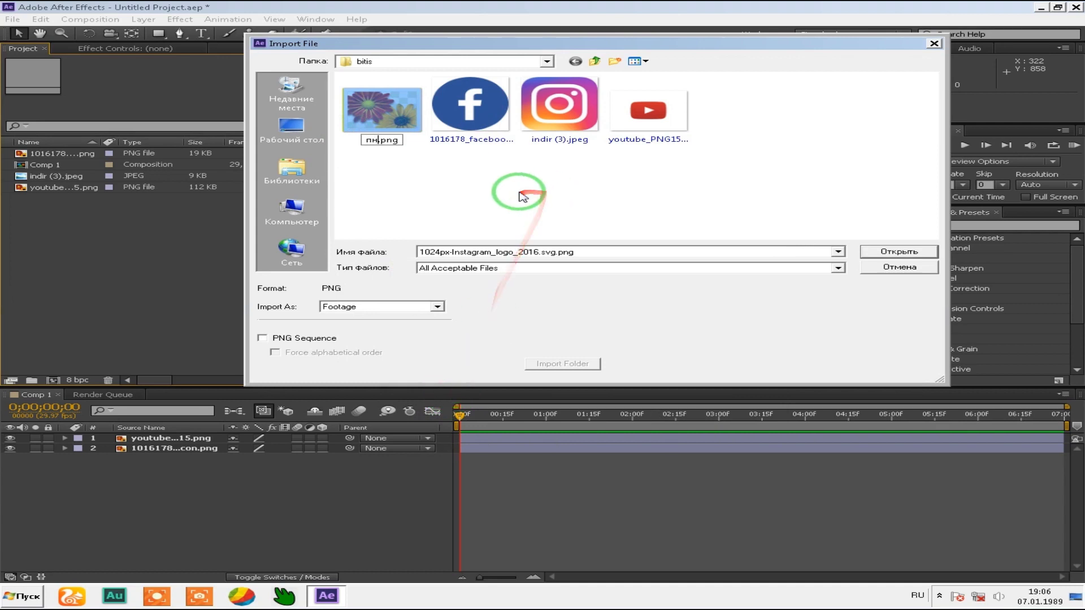
key(Return)
click(386, 119)
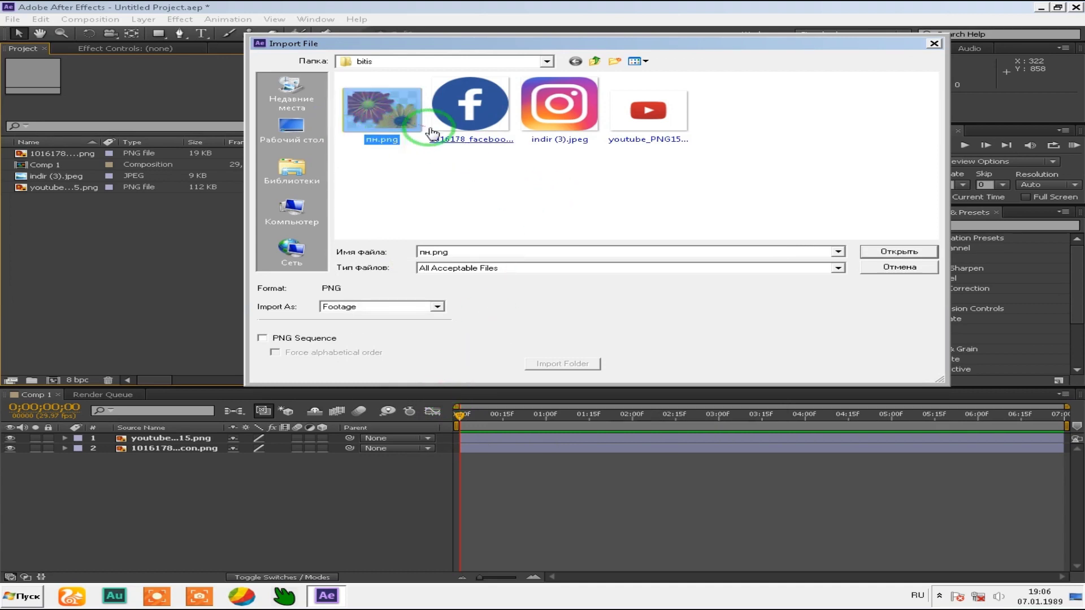
double_click(429, 130)
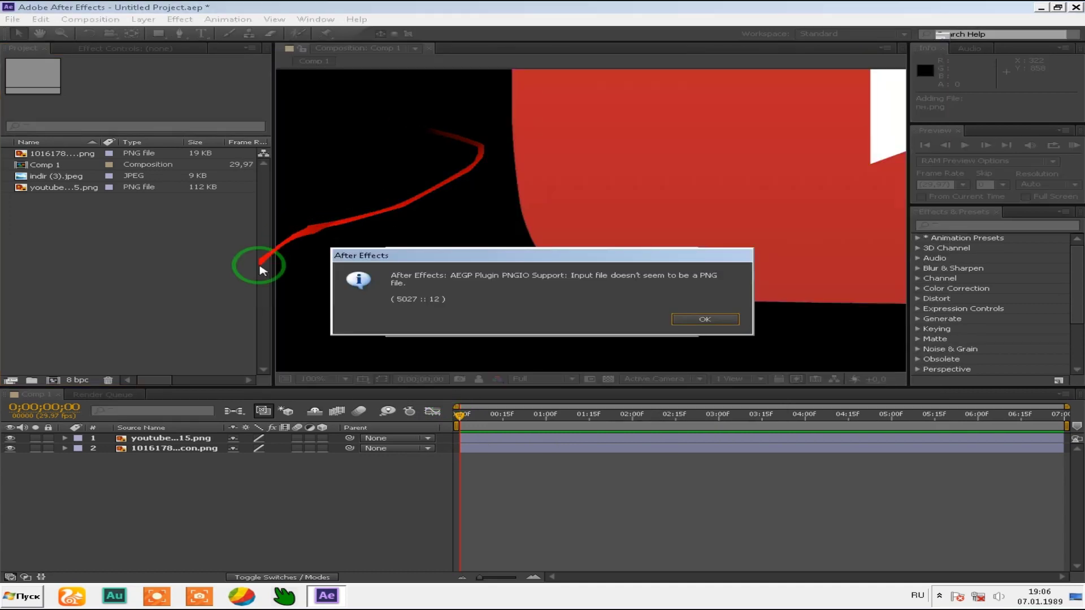
Step: Add indir (3).jpeg to Comp 1 as layer 3 and place it in the lower-left corner
click(704, 320)
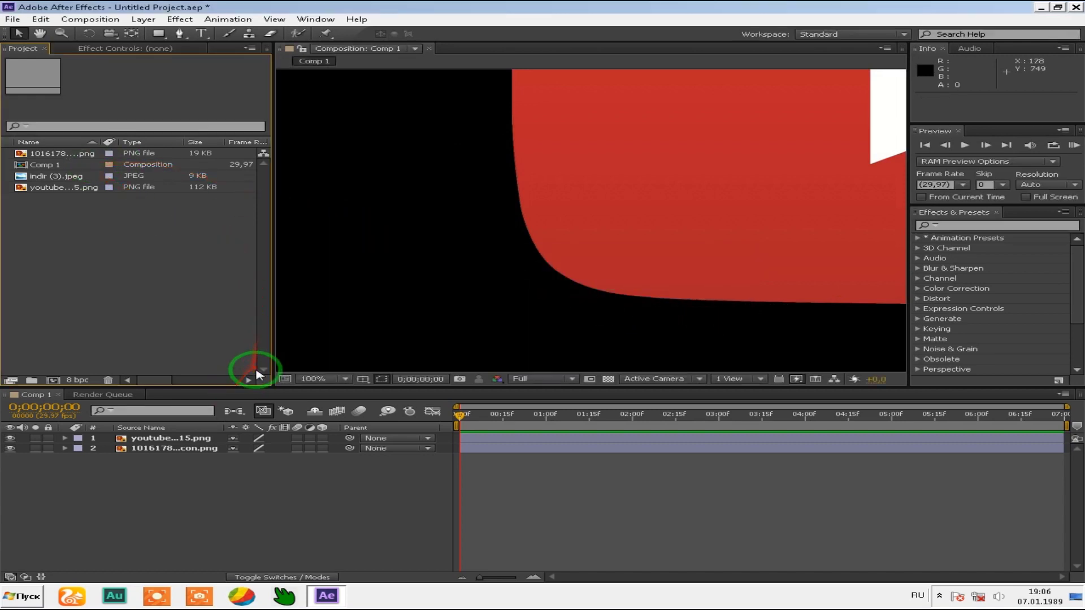
click(57, 187)
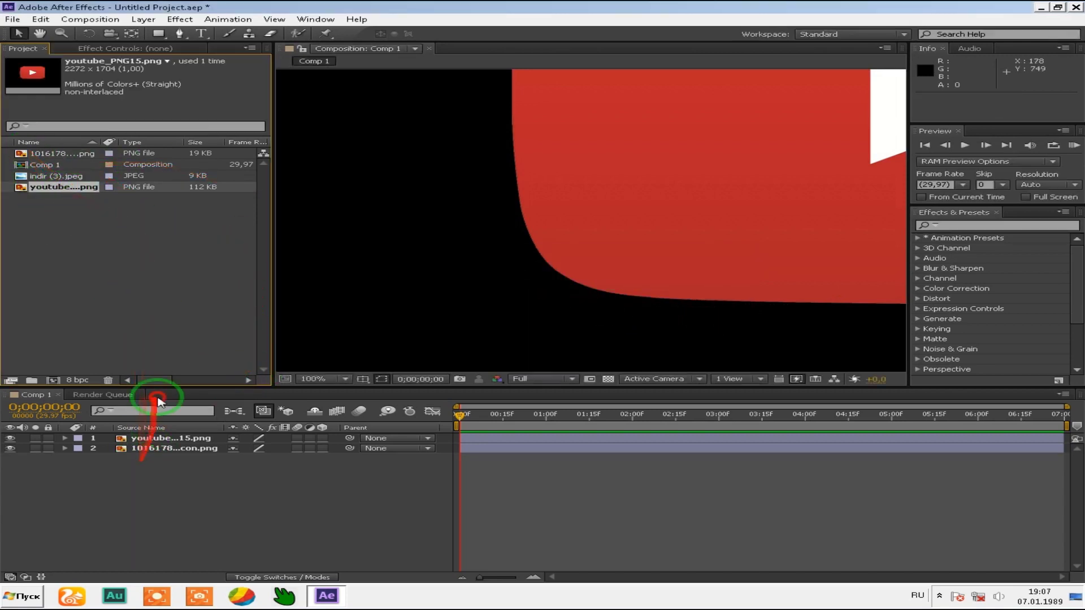
click(66, 154)
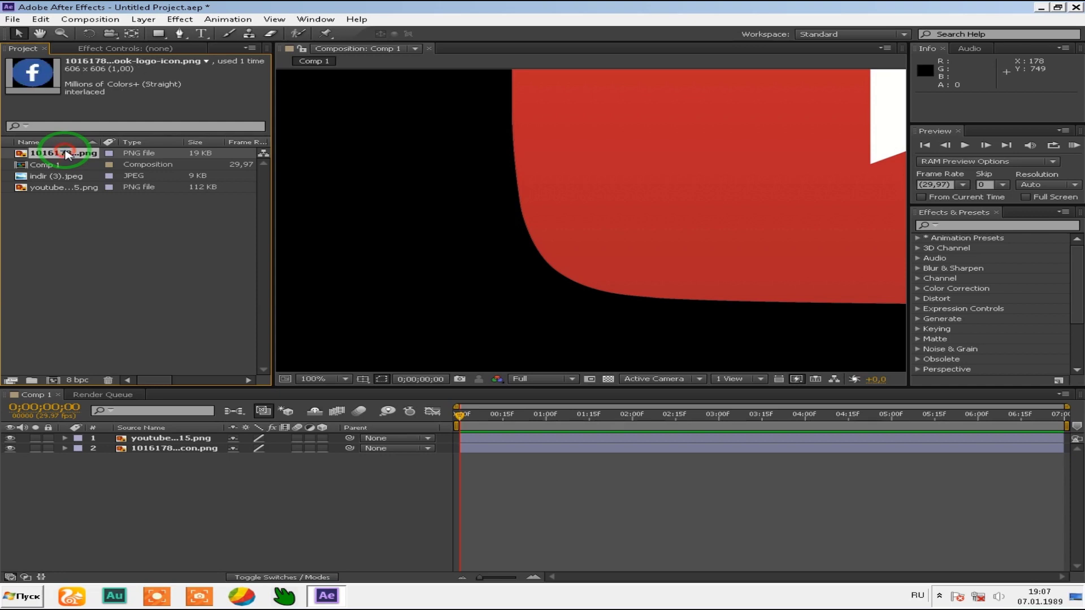
click(72, 176)
drag(72, 179, 229, 473)
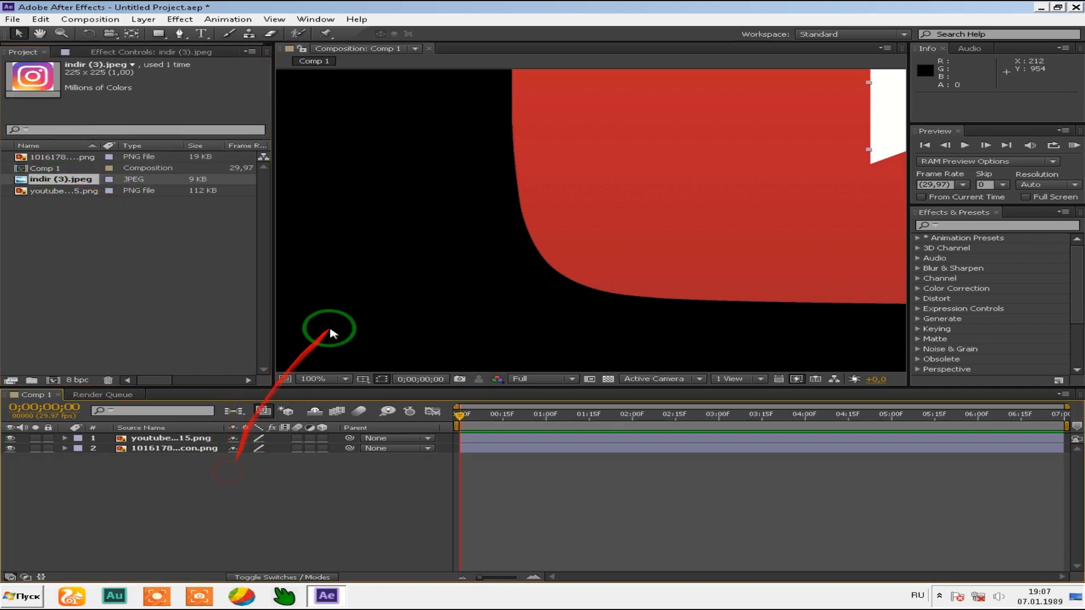
scroll(431, 279, down, 2)
drag(642, 189, 531, 218)
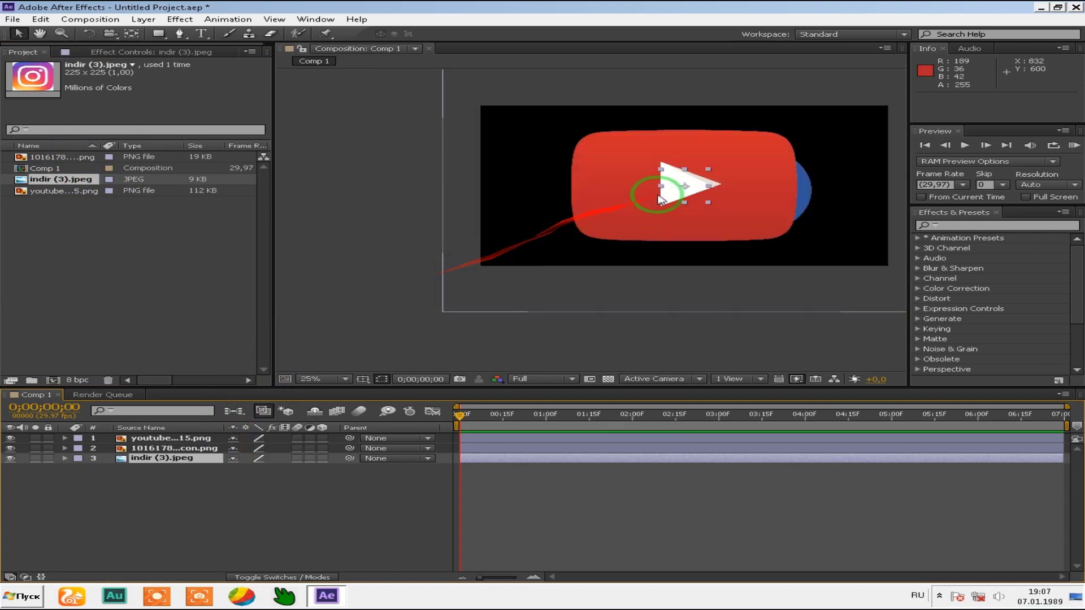
drag(548, 220, 551, 272)
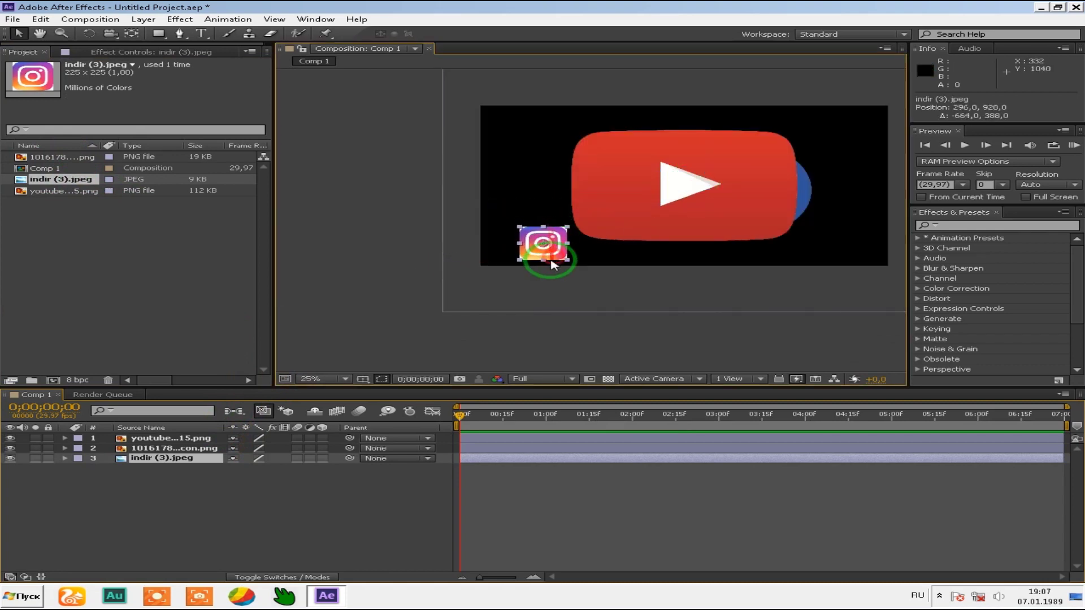
scroll(559, 266, up, 1)
scroll(553, 267, up, 1)
scroll(456, 286, down, 1)
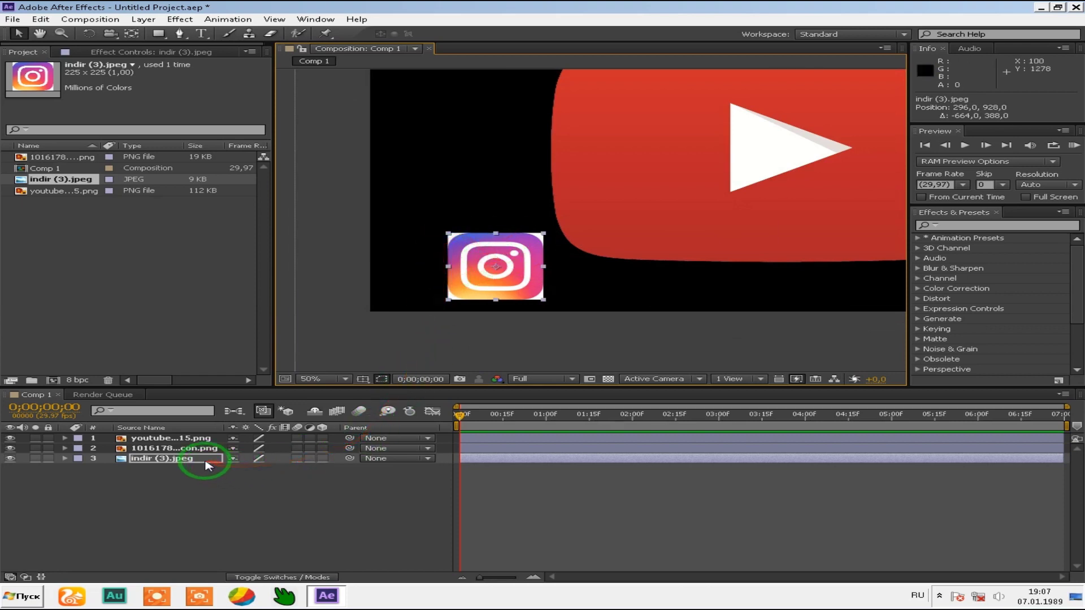
Step: Try Add, Screen and Color Dodge blend modes on the Instagram layer, then delete it
click(413, 460)
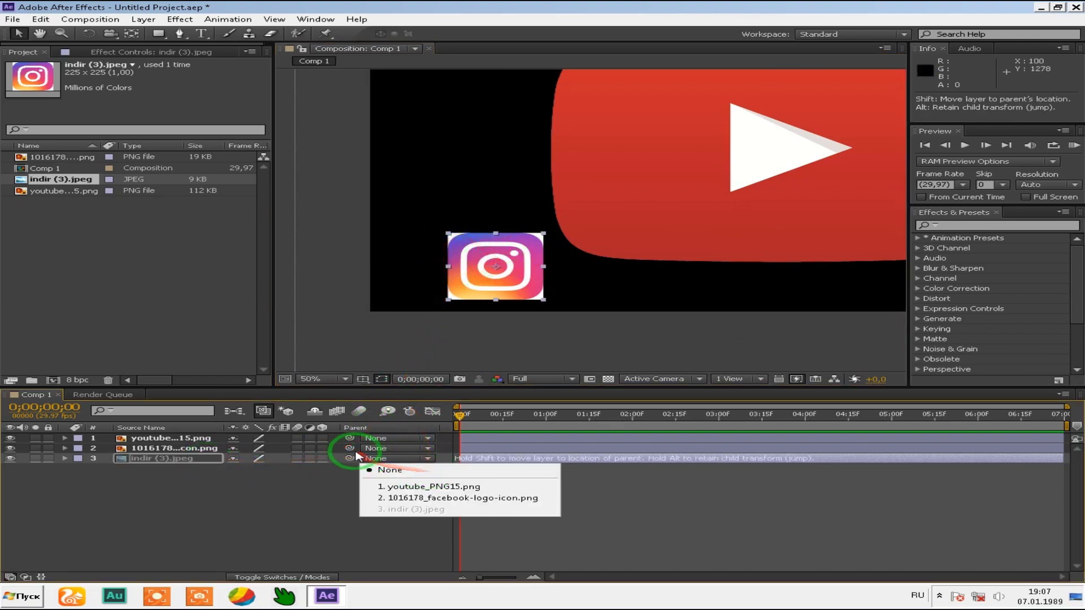
click(279, 578)
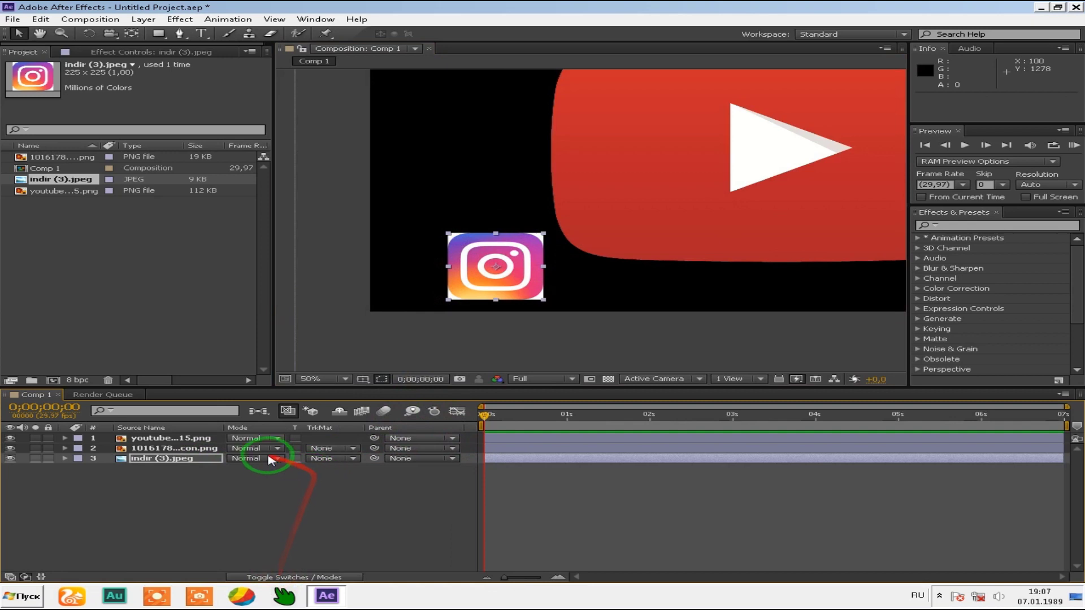
click(270, 460)
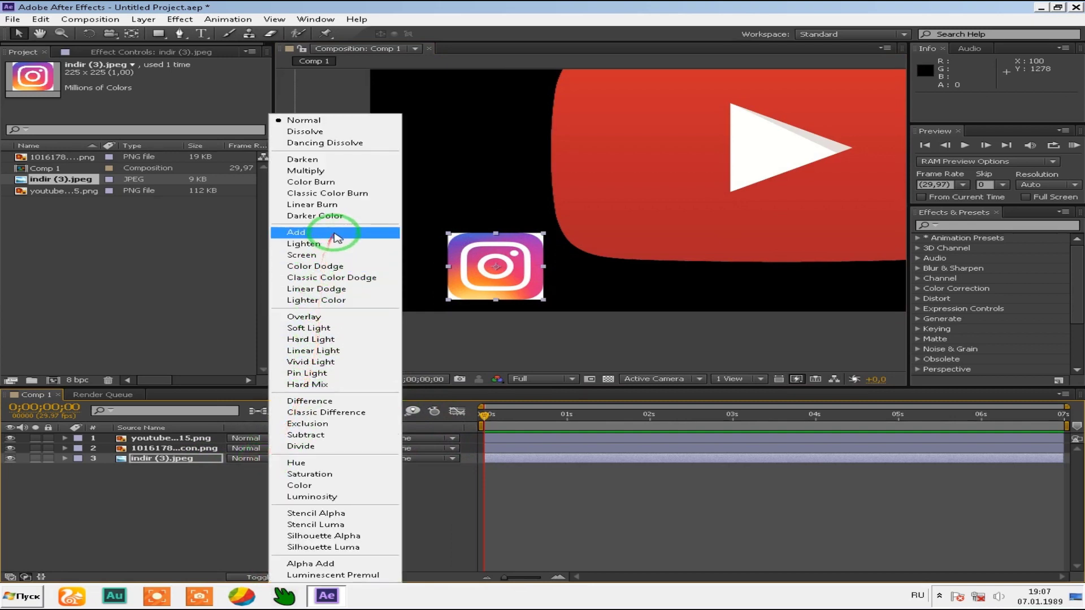
click(333, 236)
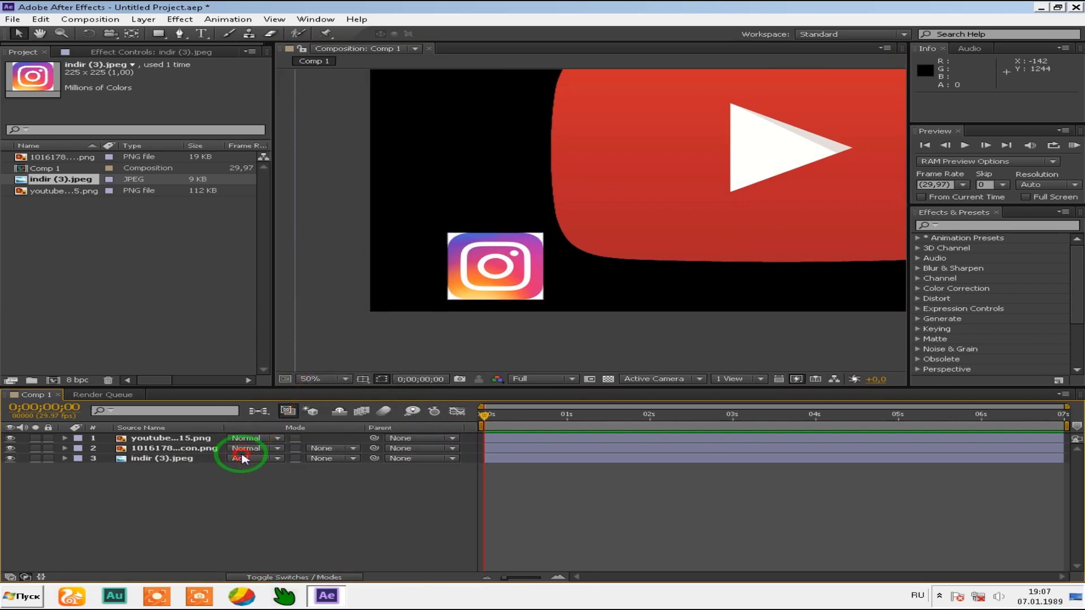
click(243, 459)
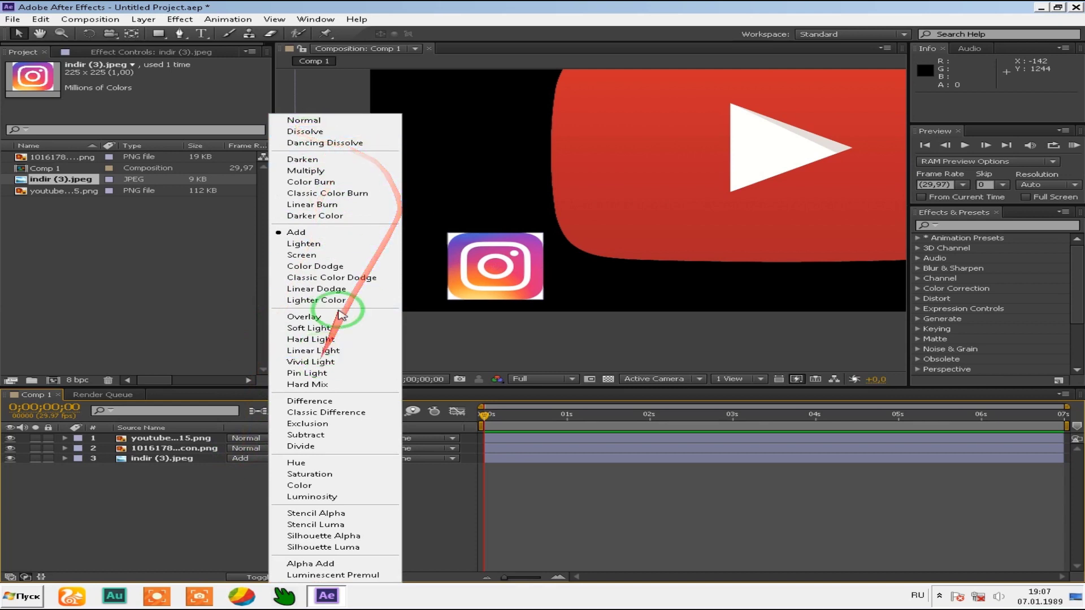
click(339, 255)
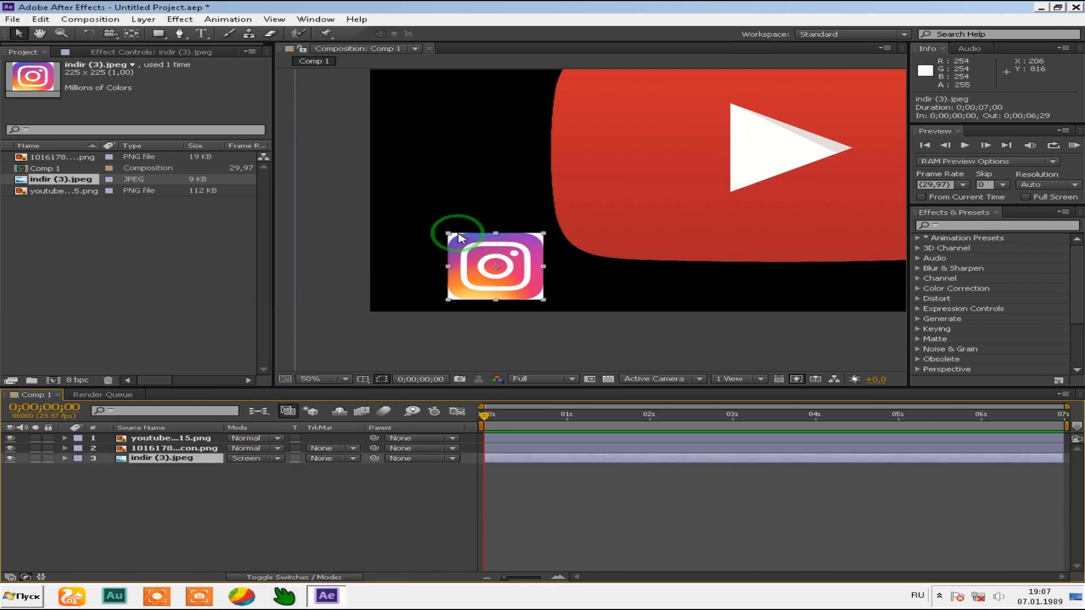
click(249, 458)
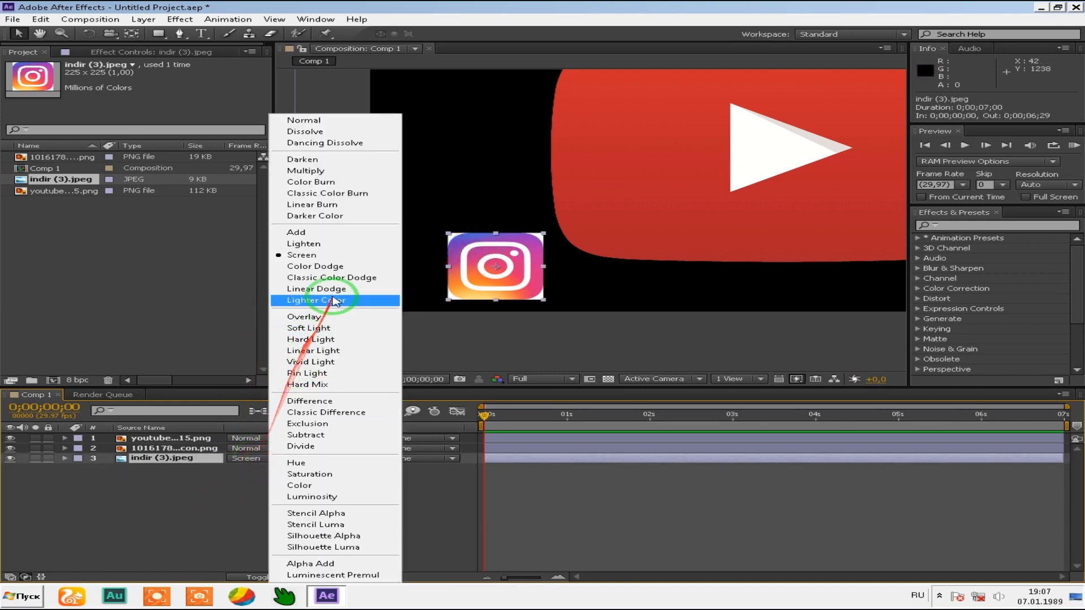
click(333, 266)
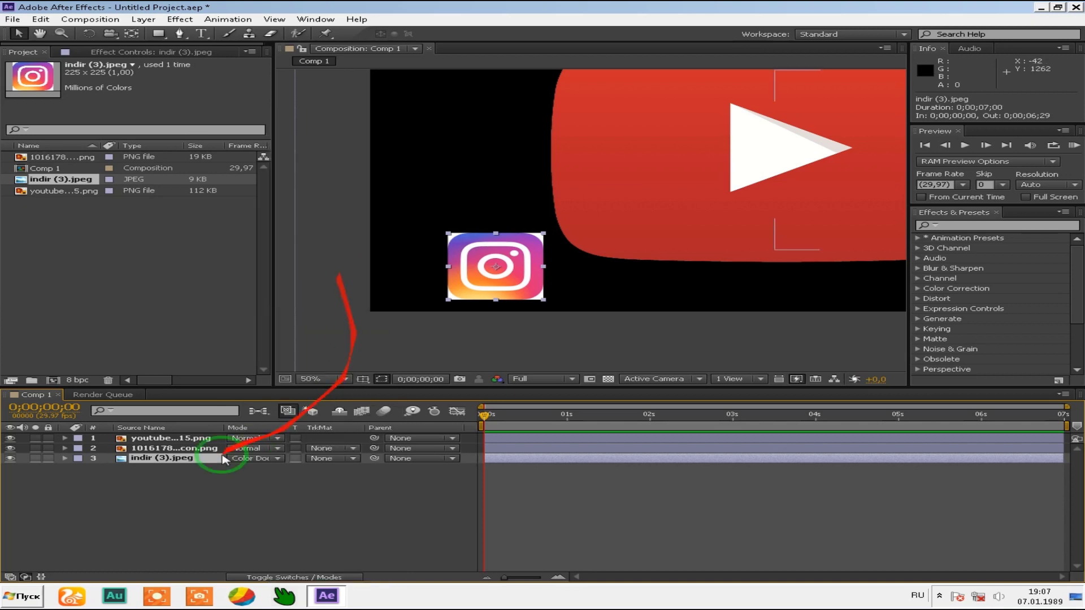
key(Delete)
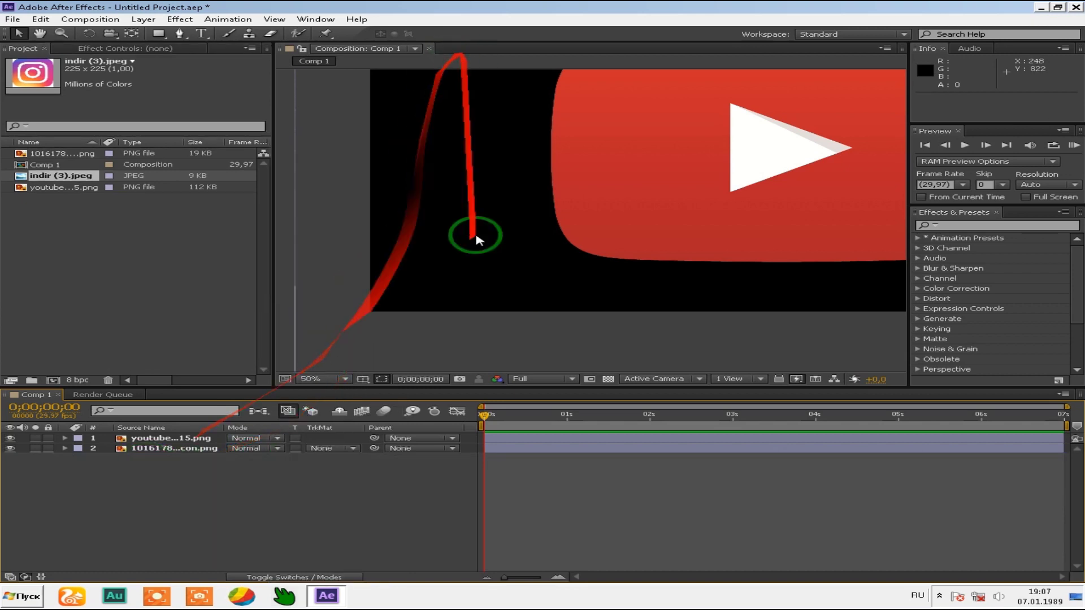
Step: Shrink the YouTube logo and move it down-left, then fit the composition in the viewer
scroll(486, 235, down, 4)
drag(632, 202, 598, 239)
drag(699, 286, 618, 236)
scroll(621, 239, up, 2)
scroll(625, 242, up, 2)
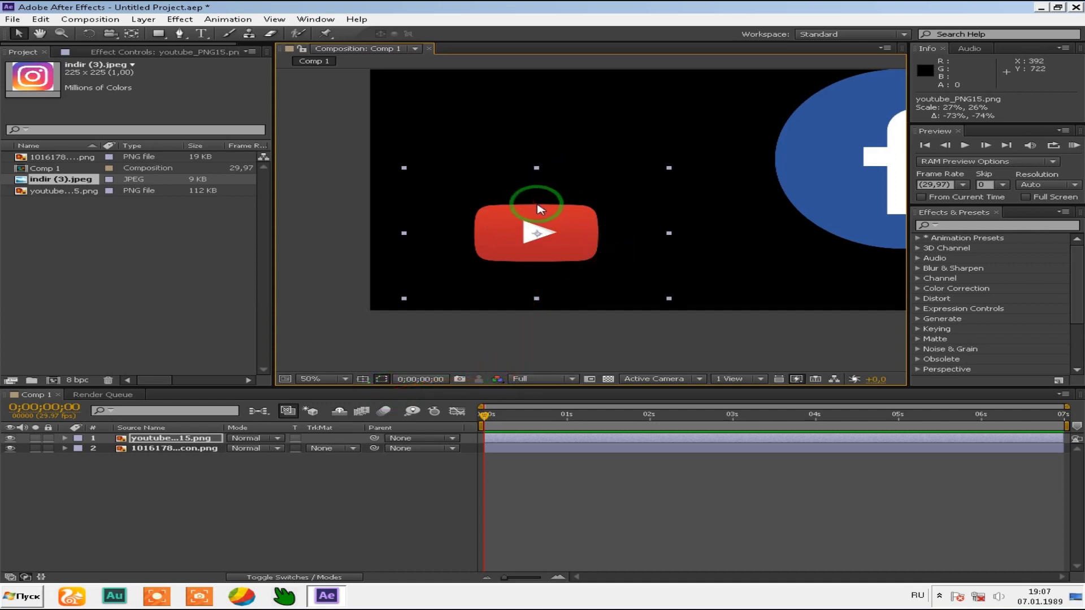
drag(566, 201, 464, 243)
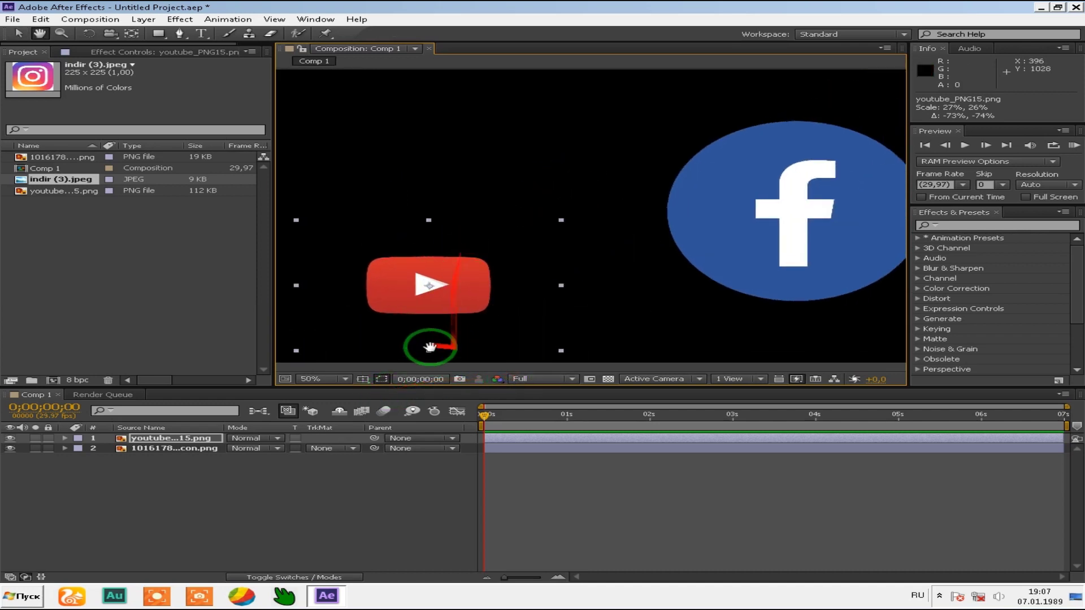
click(317, 379)
click(325, 404)
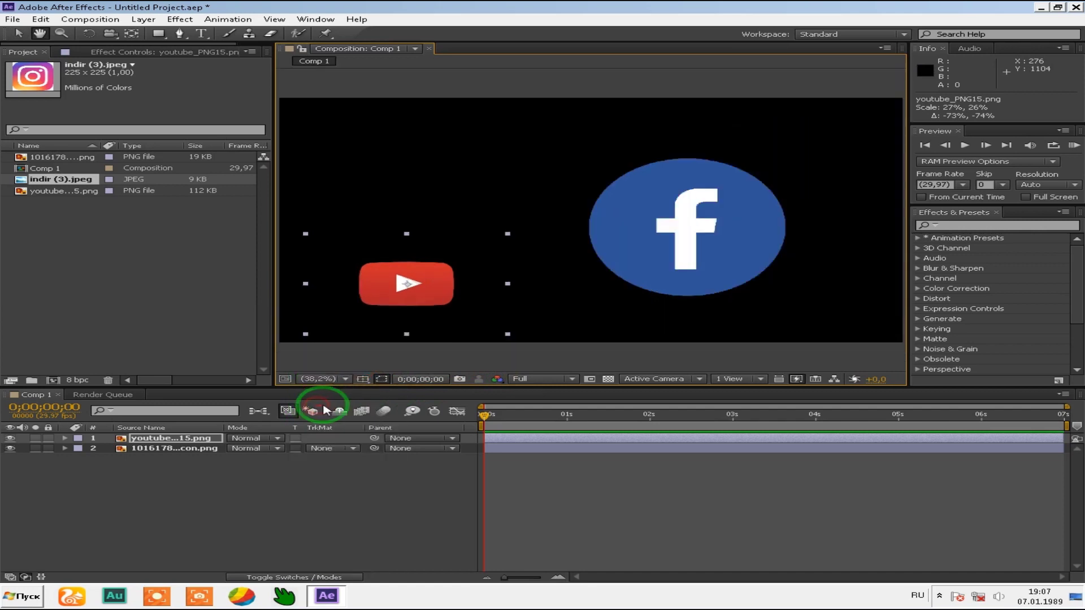
click(18, 33)
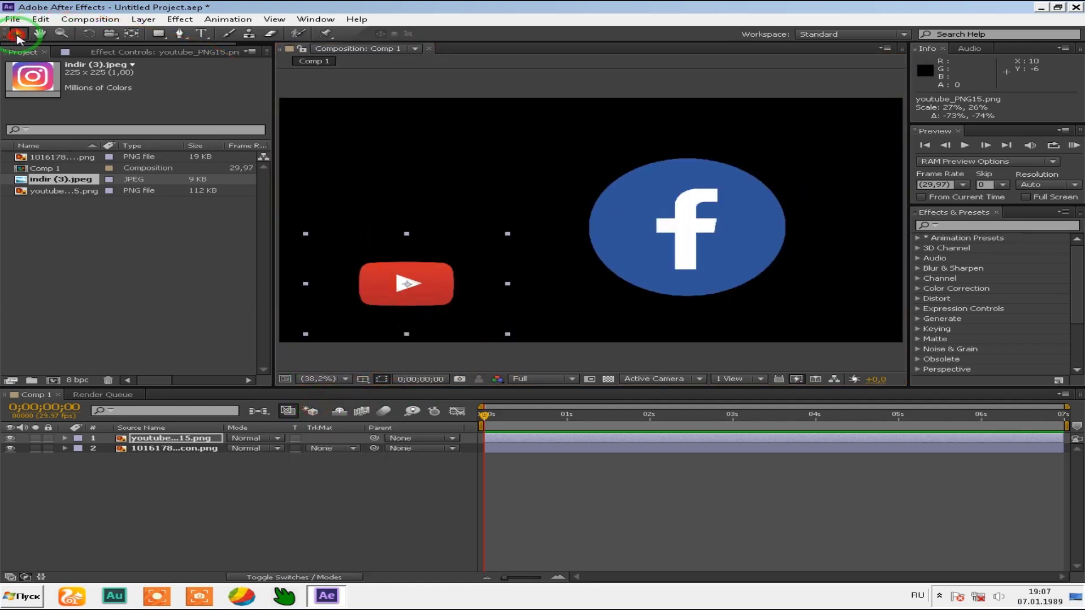
Step: Shrink the Facebook logo and move it to the lower right, with YouTube lower left
click(731, 219)
mouse_move(786, 296)
mouse_down()
mouse_move(724, 253)
mouse_move(544, 305)
mouse_move(554, 311)
mouse_up()
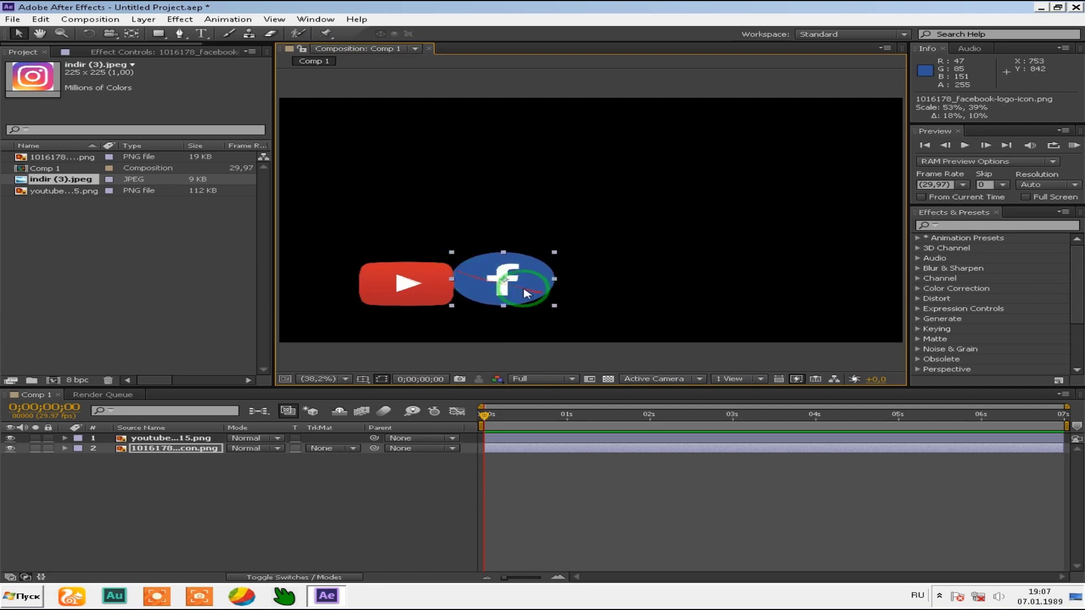
drag(528, 294, 870, 324)
click(438, 282)
drag(386, 287, 340, 329)
click(831, 311)
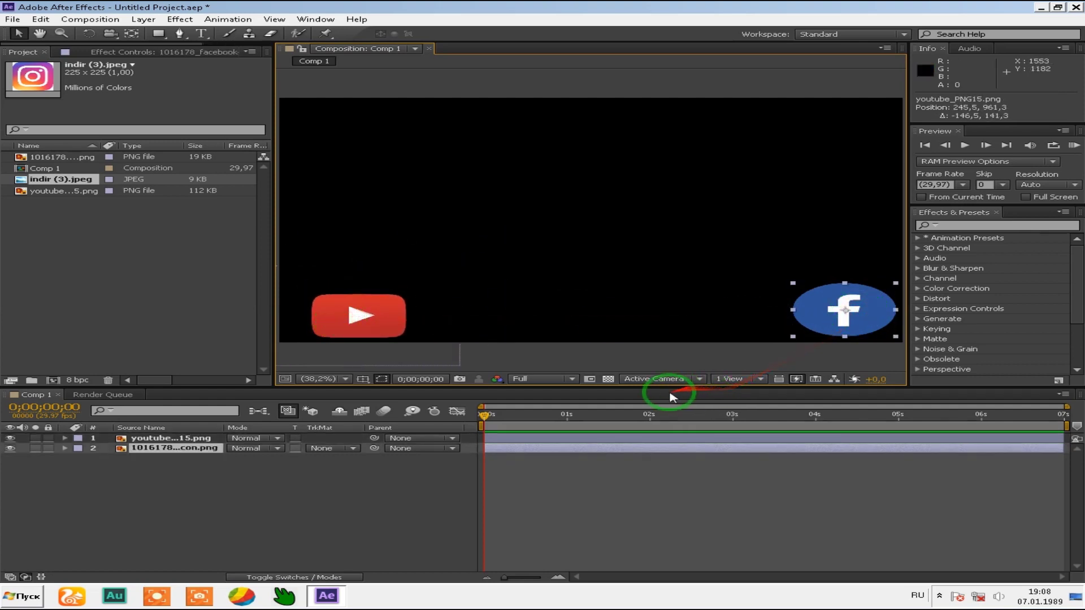
Step: At 0;00;02;00, nudge YouTube right and keyframe its anchor point, position, scale, rotation and opacity
click(650, 421)
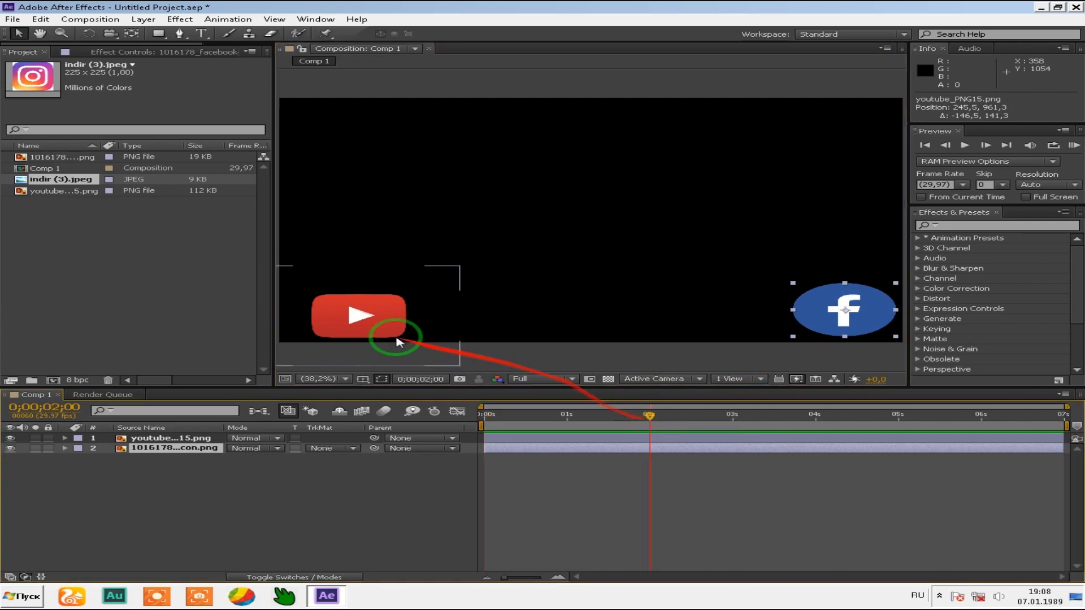
click(843, 331)
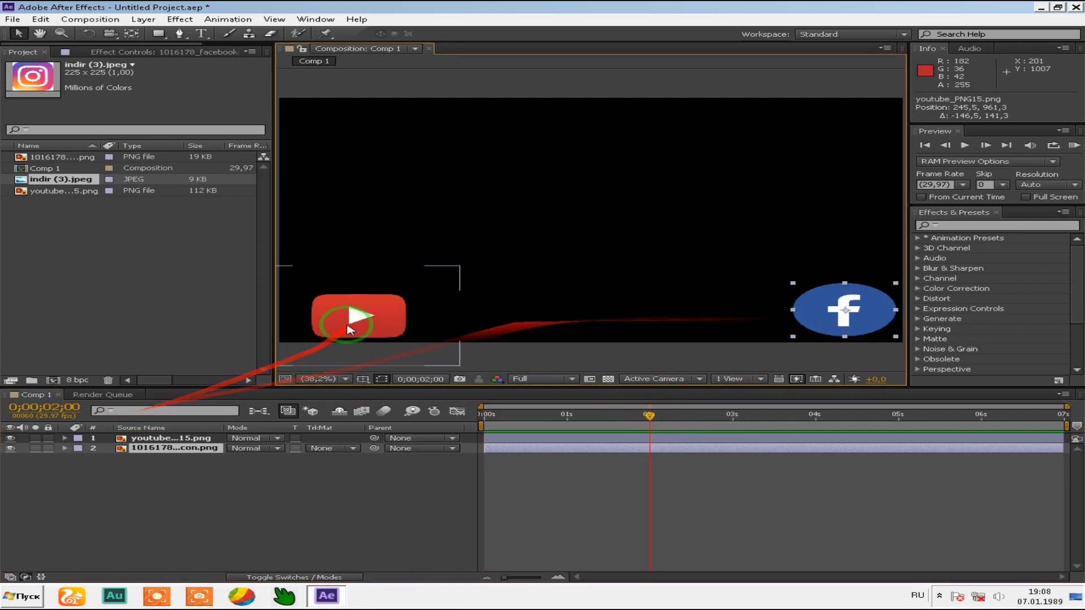
click(353, 316)
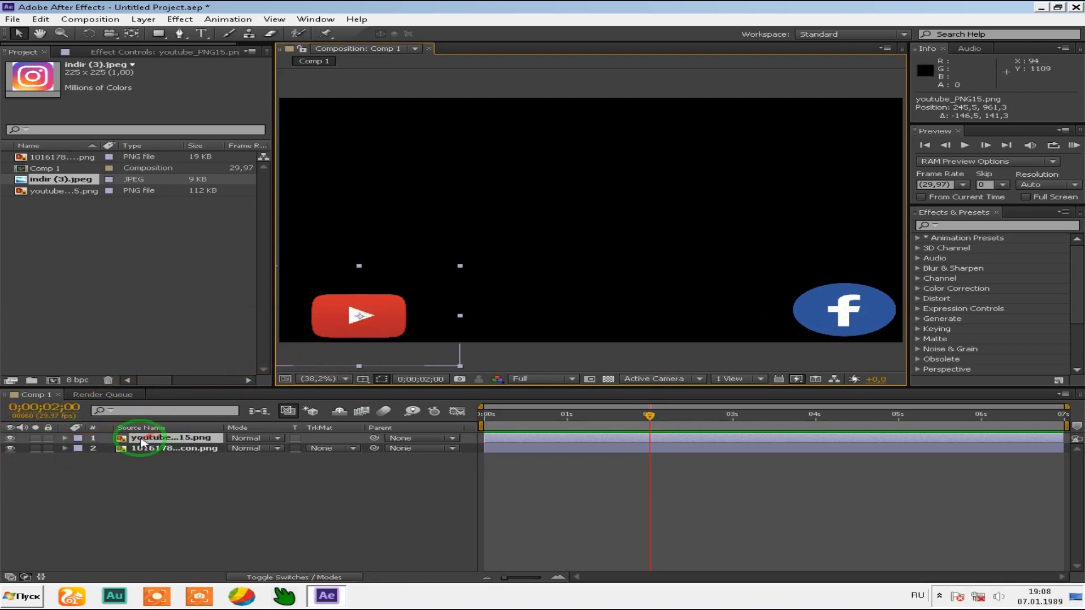
click(65, 439)
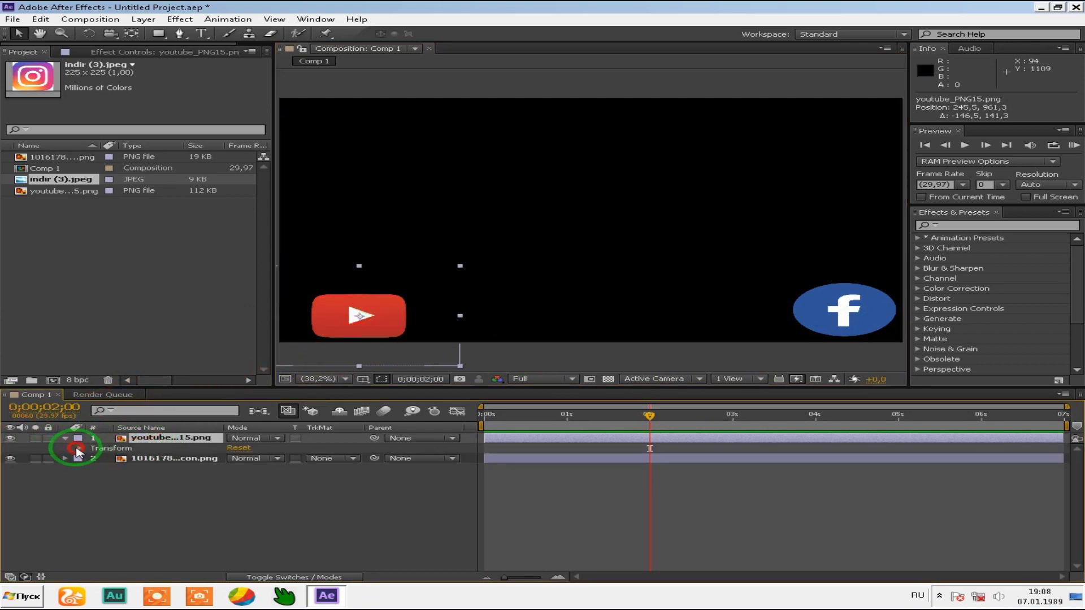
click(78, 449)
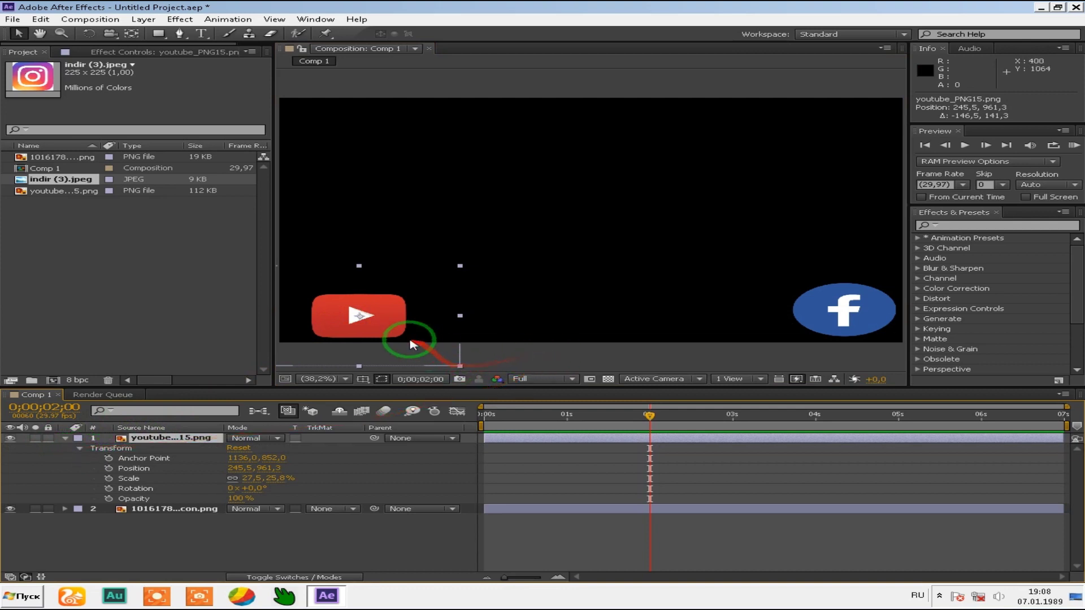
mouse_move(441, 340)
mouse_down()
mouse_move(478, 341)
mouse_move(449, 358)
mouse_up()
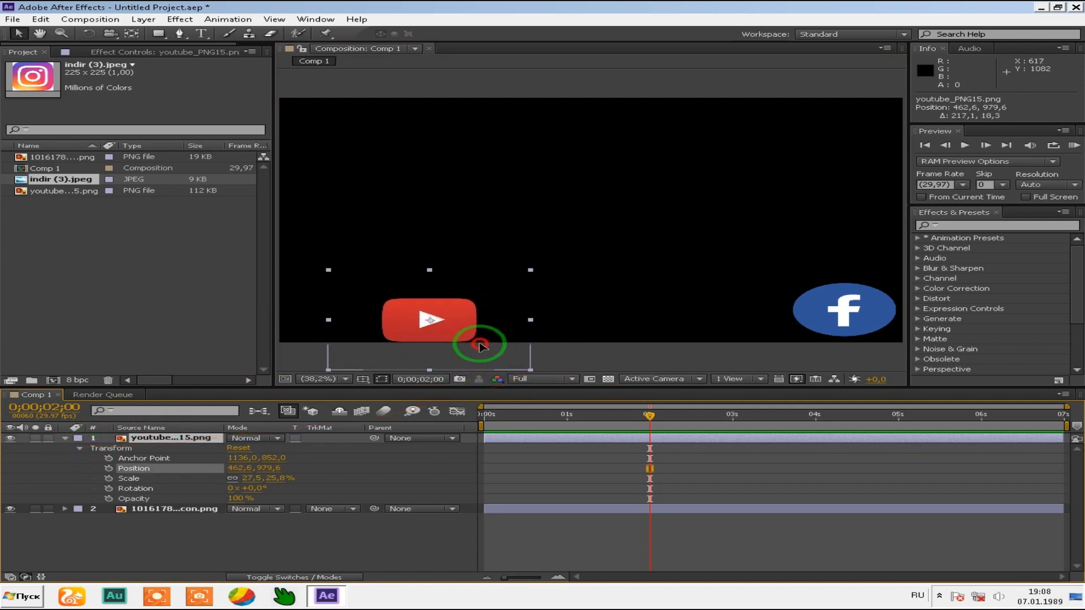
click(109, 458)
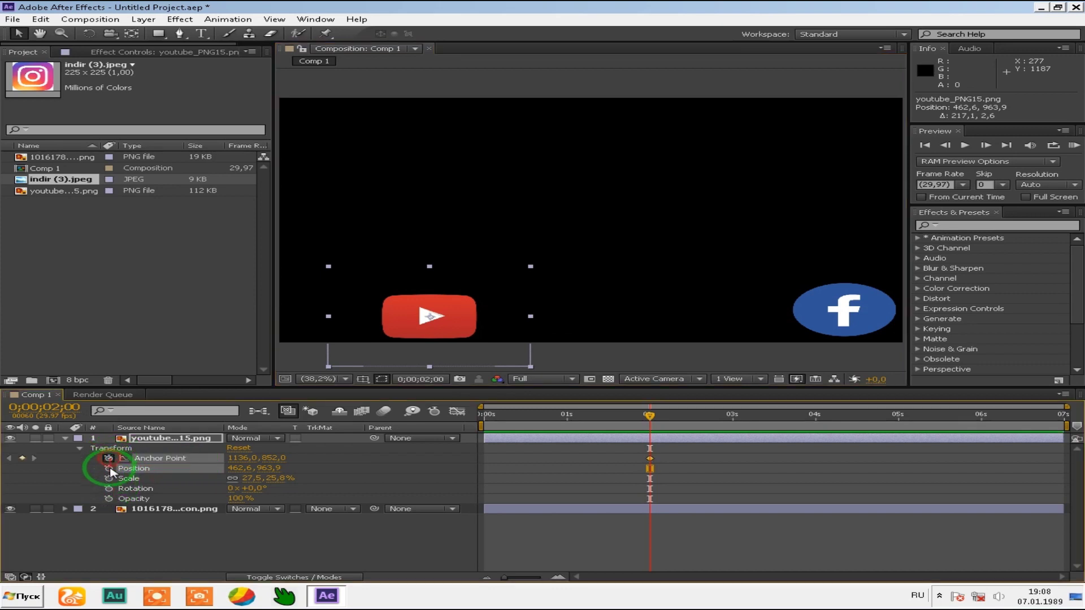
click(108, 478)
click(108, 488)
click(108, 498)
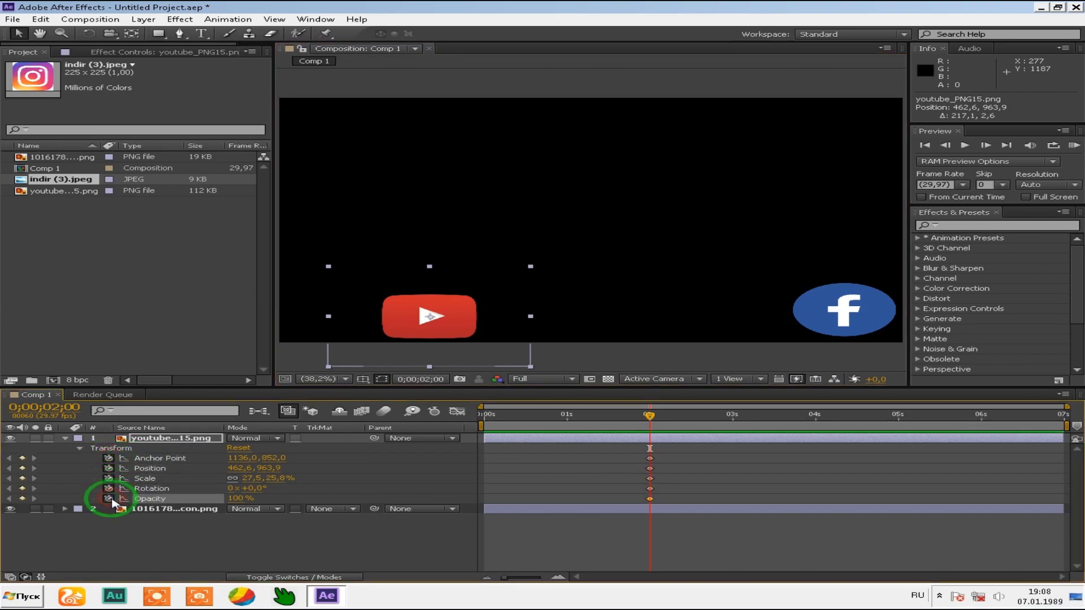
click(485, 417)
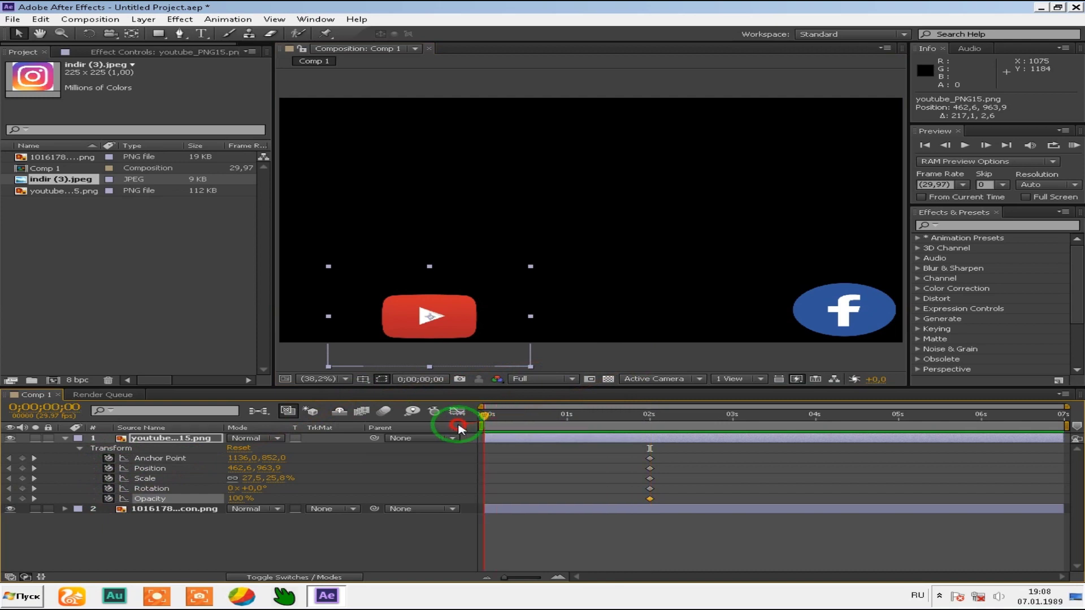
Step: At 0 seconds, push the YouTube logo below the frame and preview the rise
drag(469, 306, 478, 338)
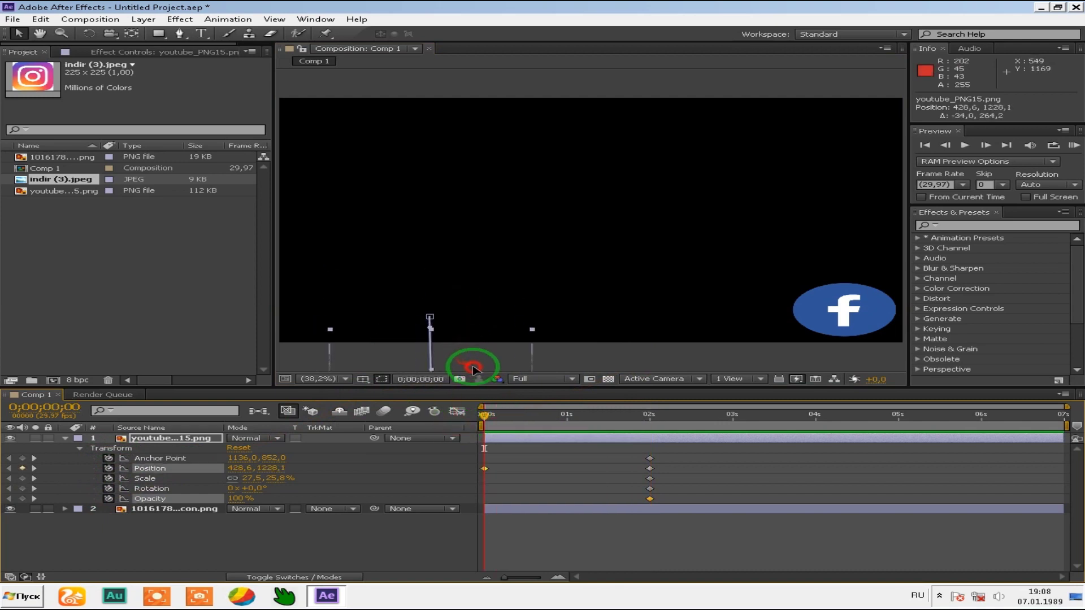
drag(478, 338, 474, 401)
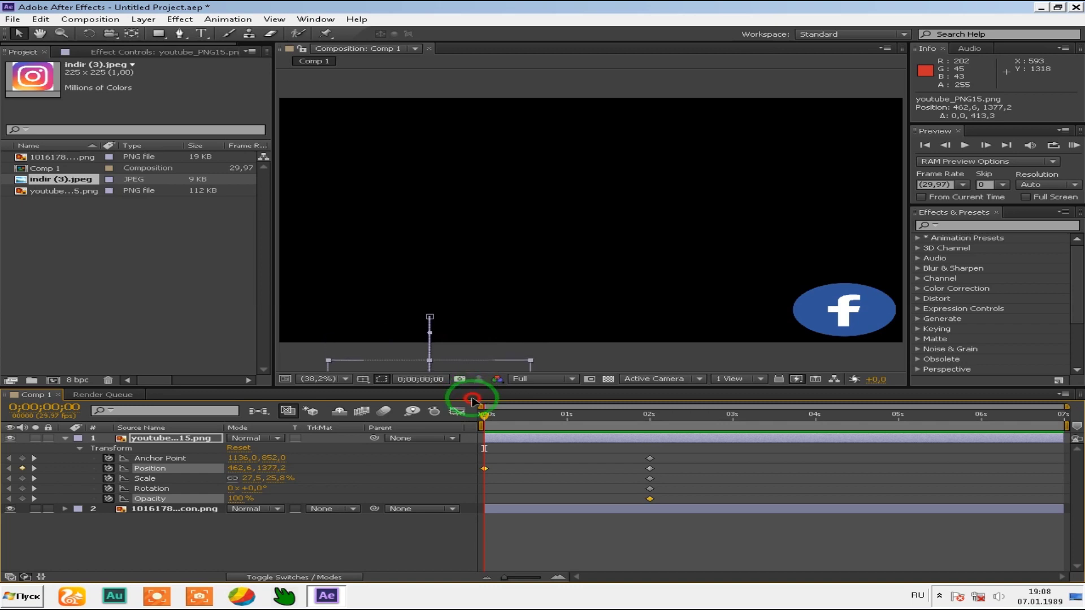
click(524, 445)
key(KP_0)
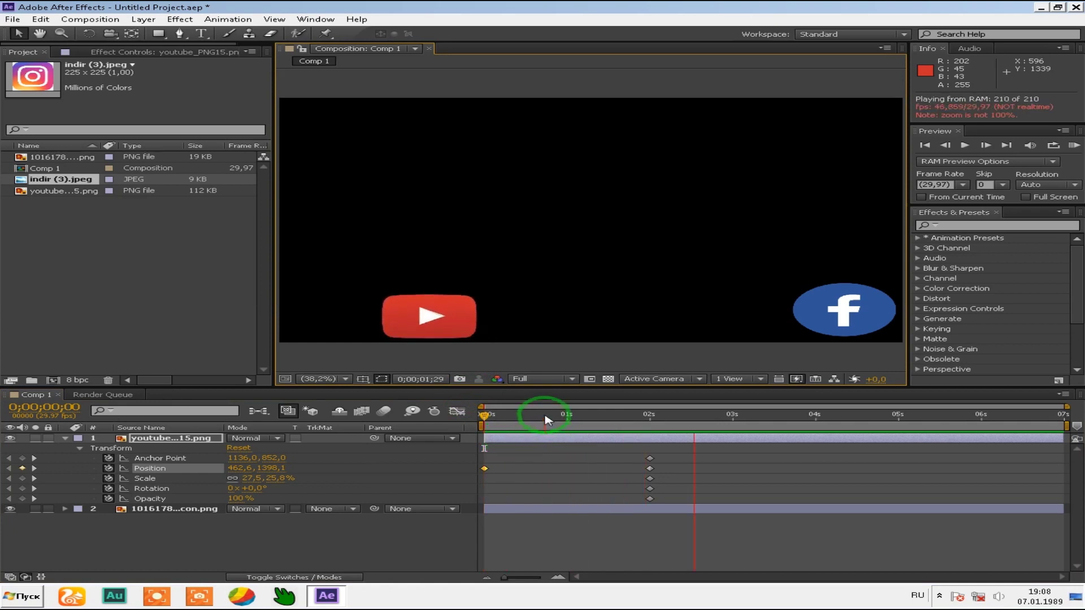
Step: Move the YouTube layer's 2-second keyframes to the 1-second mark
drag(456, 305, 556, 493)
drag(656, 451, 624, 503)
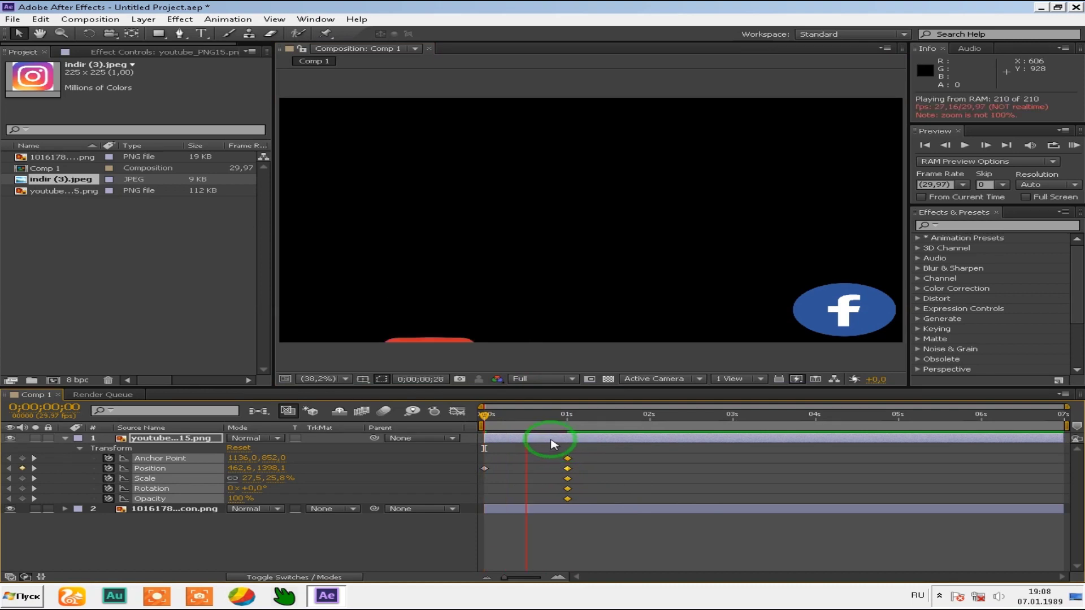
key(space)
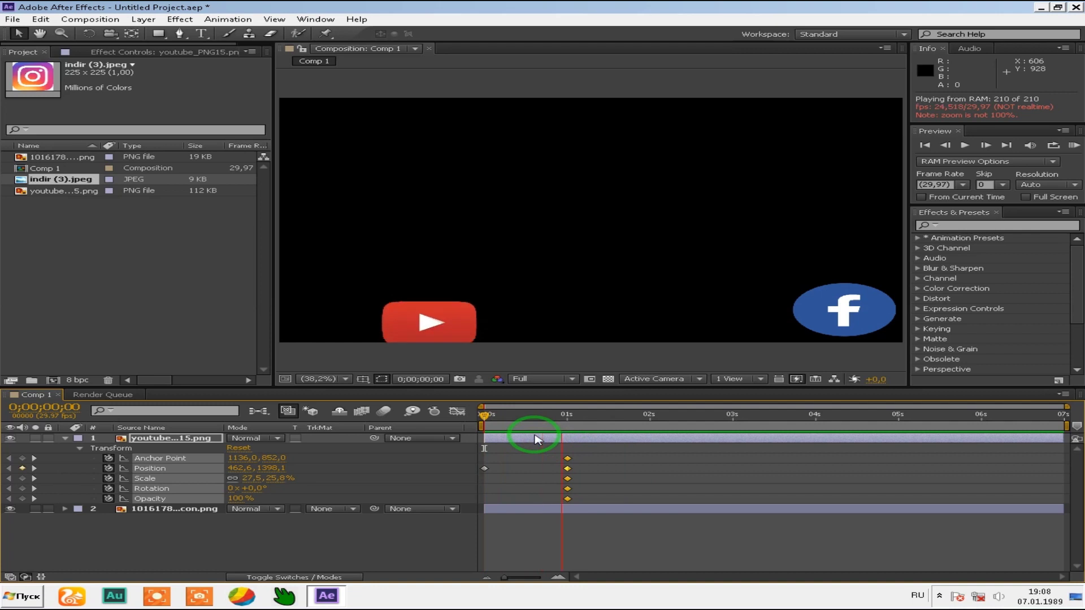
drag(426, 249, 589, 500)
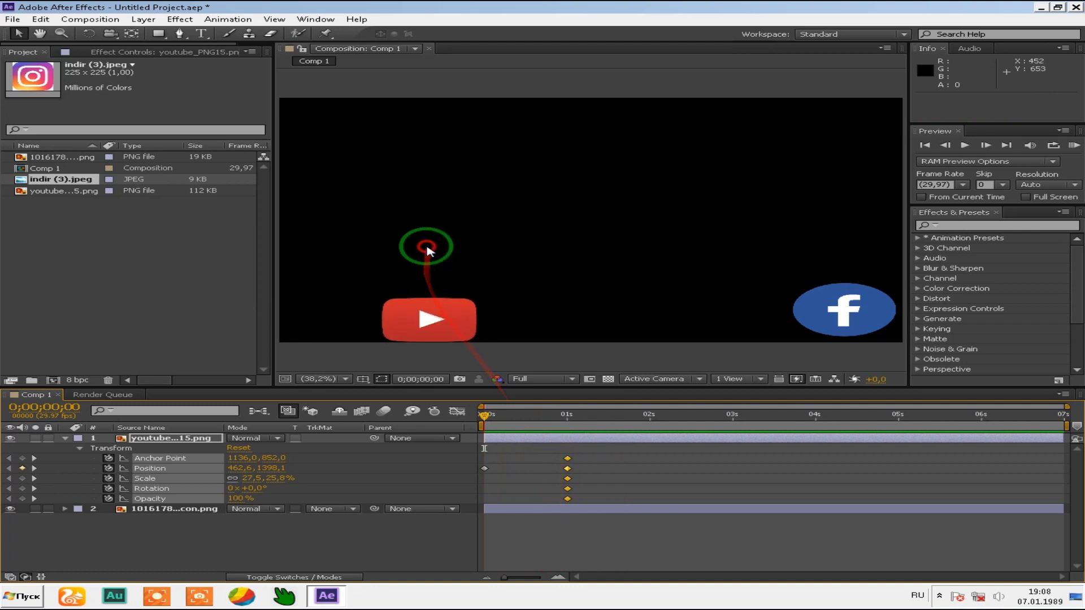
click(567, 418)
click(557, 580)
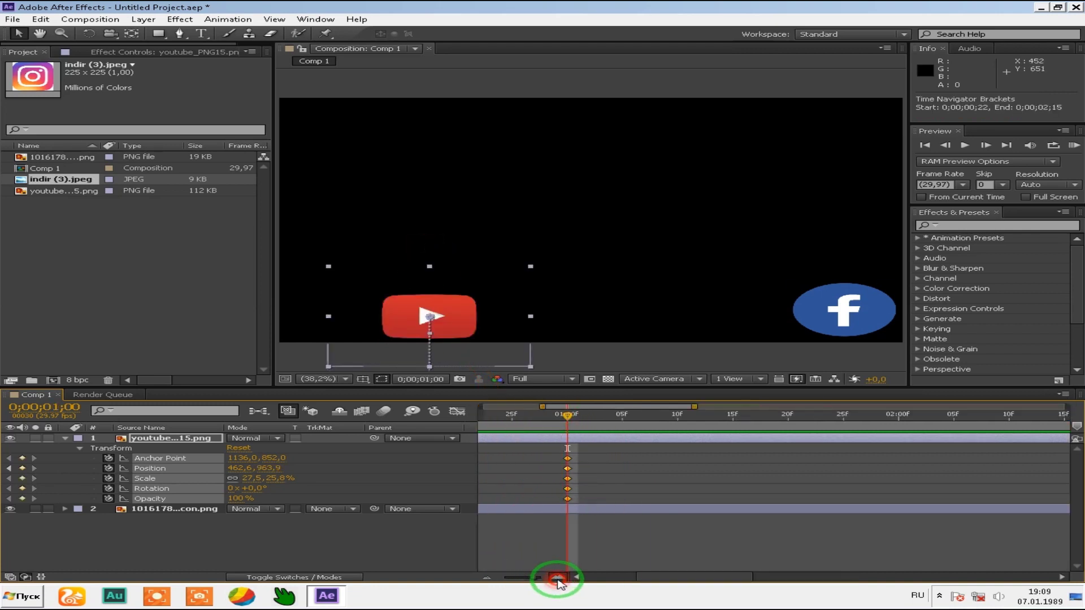
Step: Keyframe YouTube's transforms at 0;00;01;03, slide it left at 0;00;01;09, and preview
drag(527, 580, 503, 579)
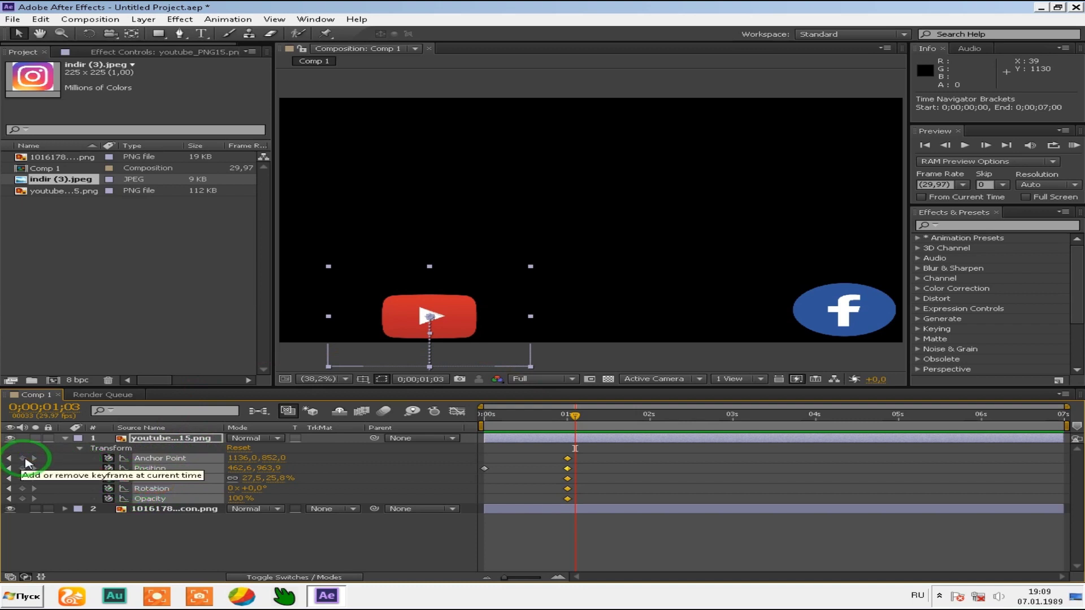
click(23, 458)
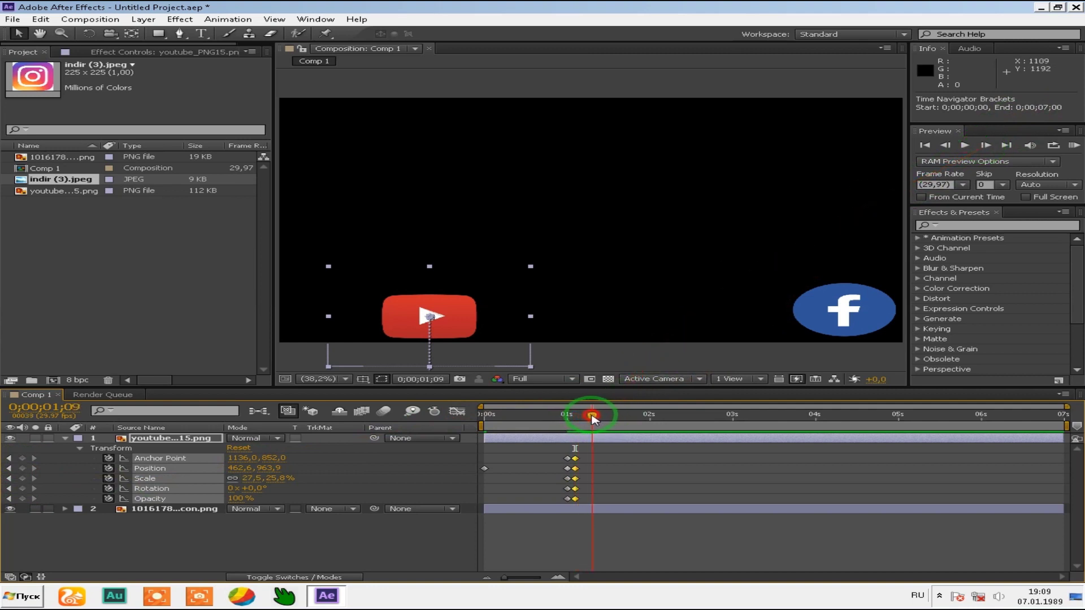
drag(480, 313, 406, 308)
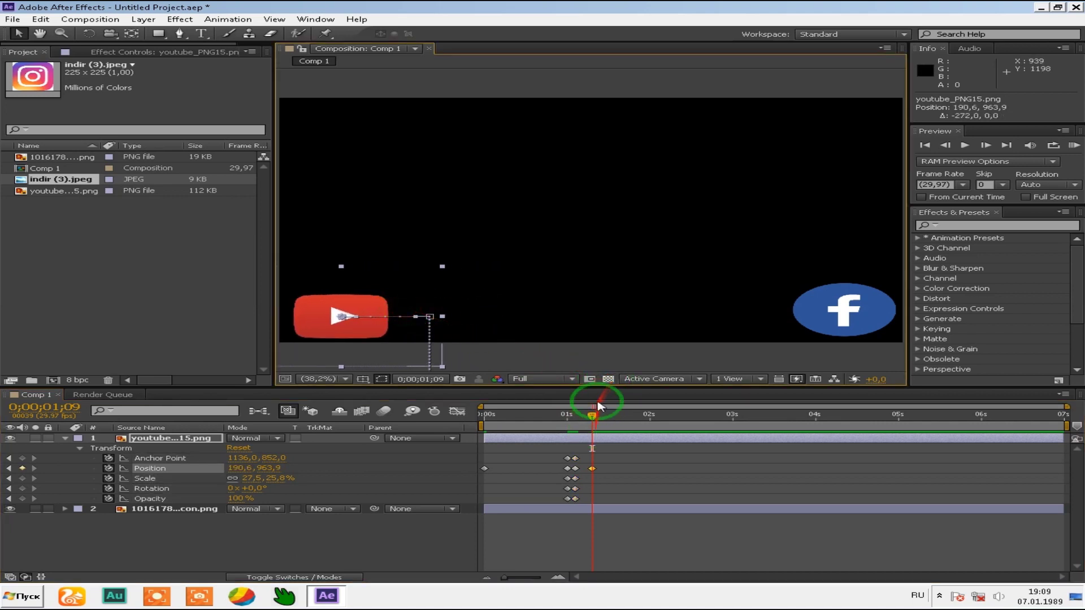
drag(588, 418, 553, 416)
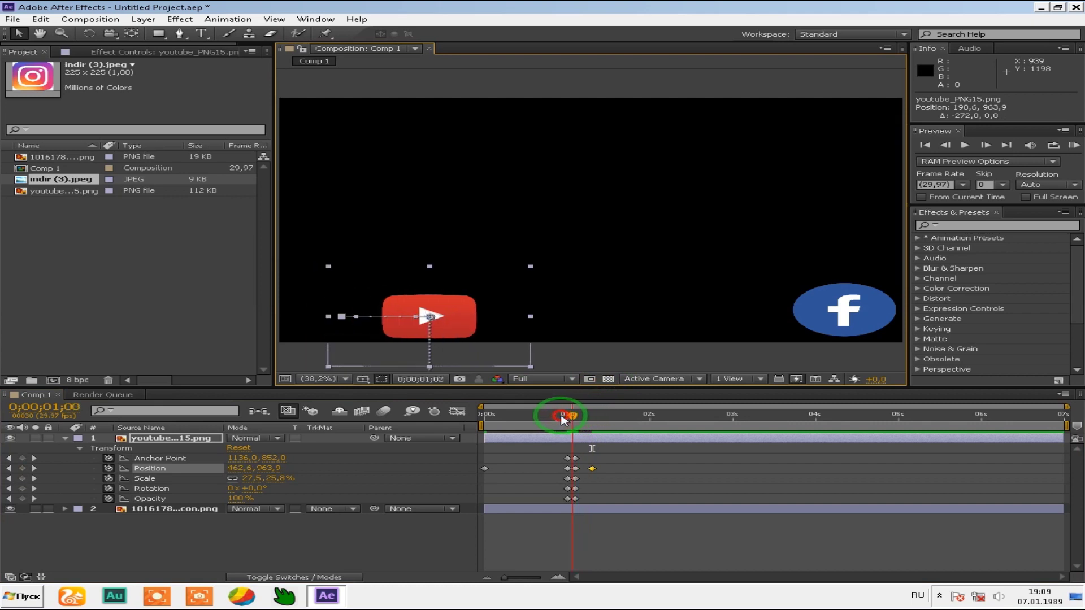
click(966, 146)
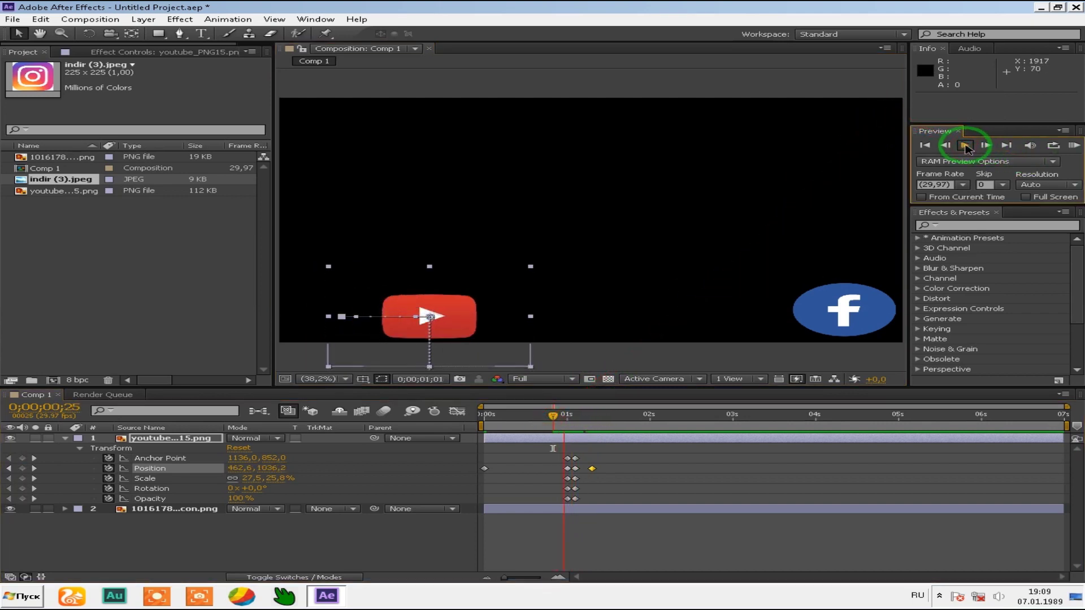
click(568, 299)
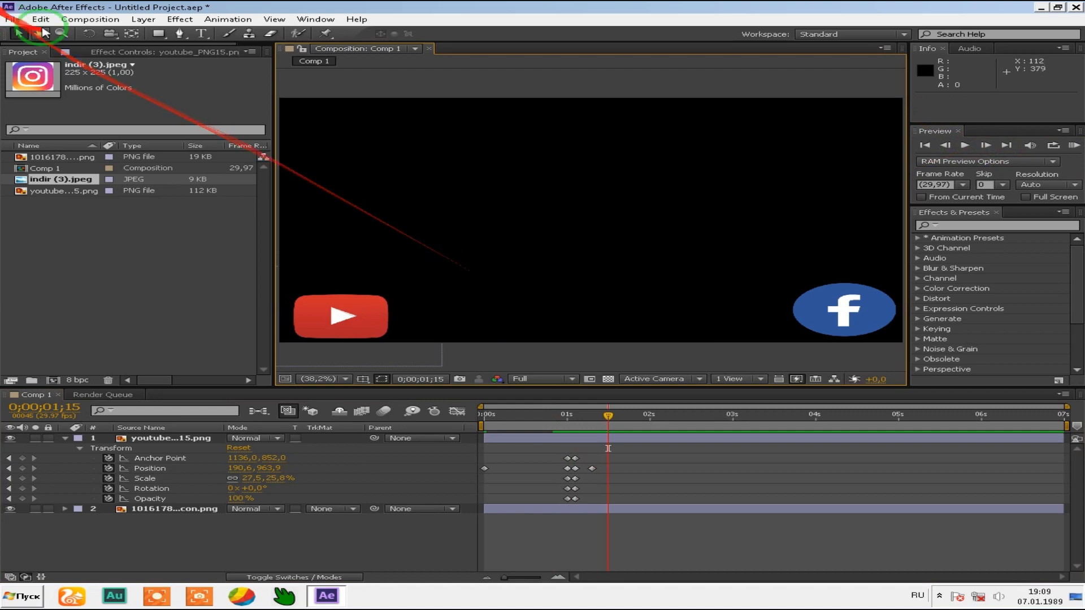
click(143, 20)
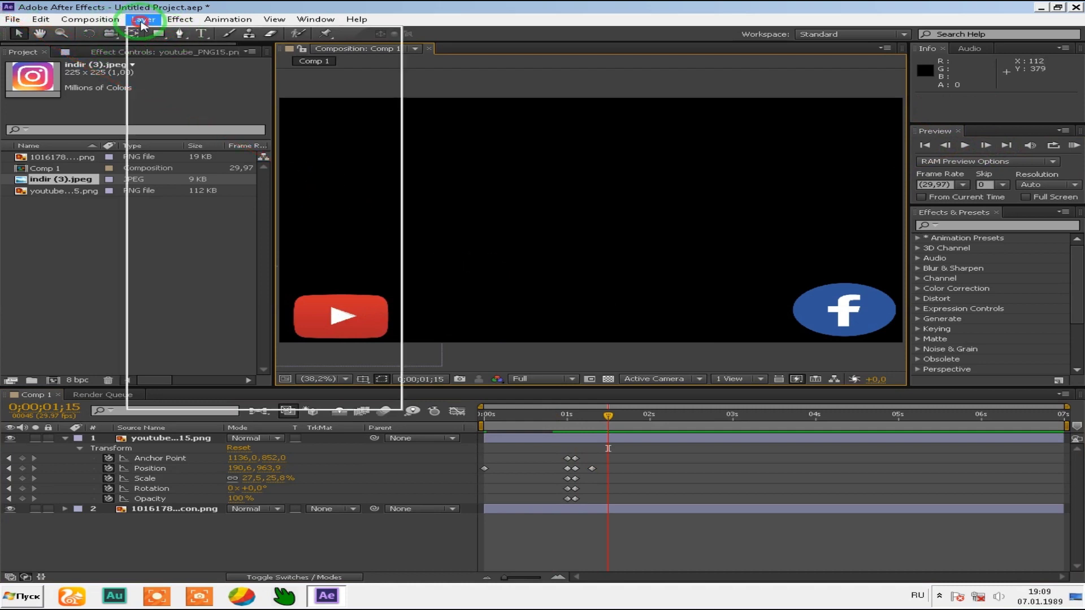
Step: Create a 1920×1080 solid coloured pure white (FFFFFF), named White Solid 1
mouse_move(148, 33)
click(432, 44)
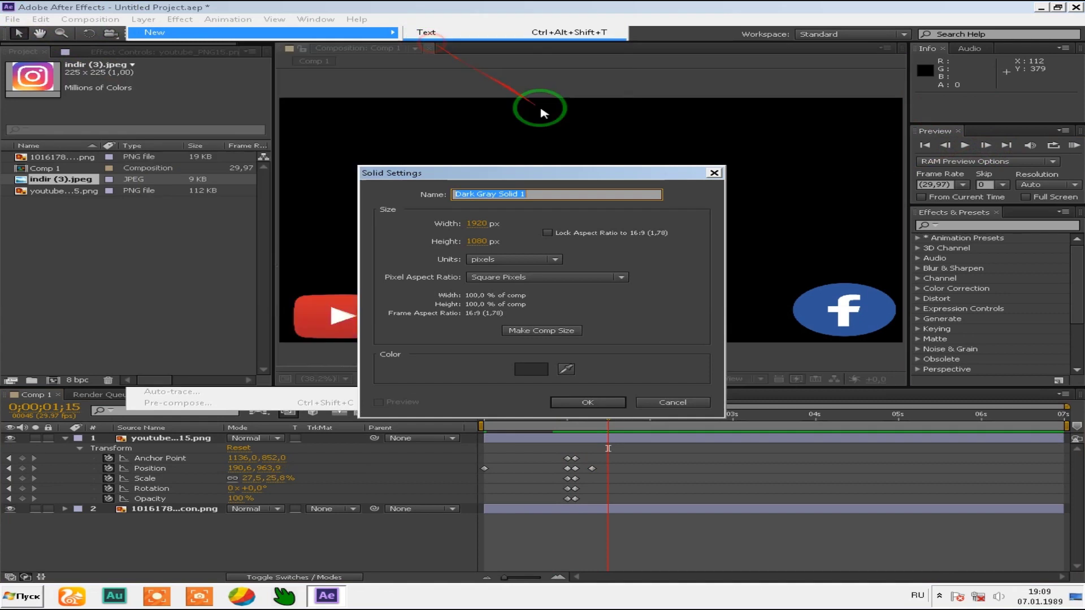
click(521, 363)
click(372, 264)
drag(372, 264, 340, 224)
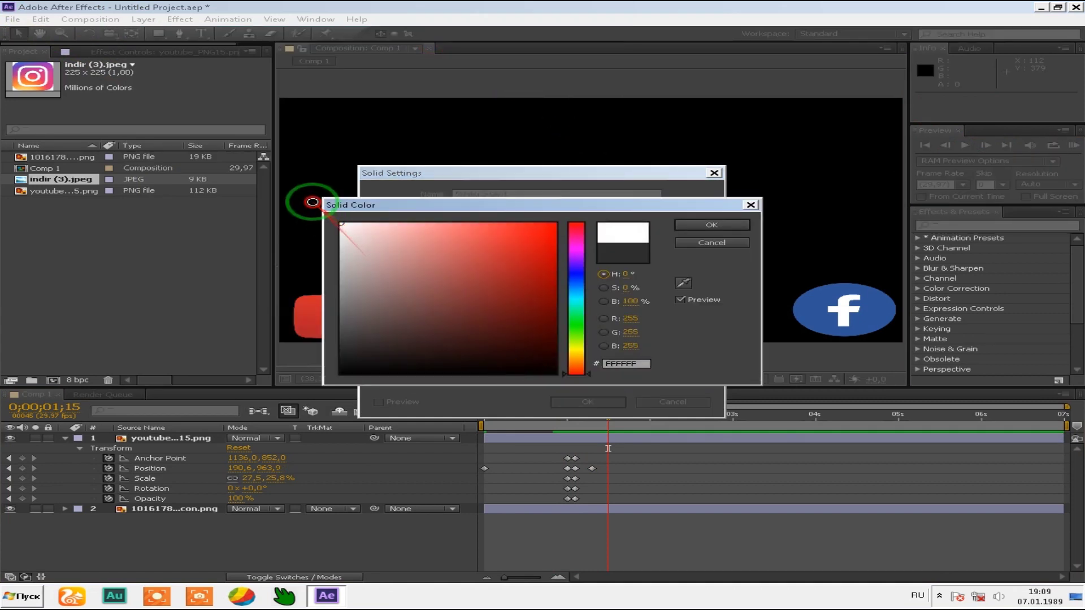
click(711, 225)
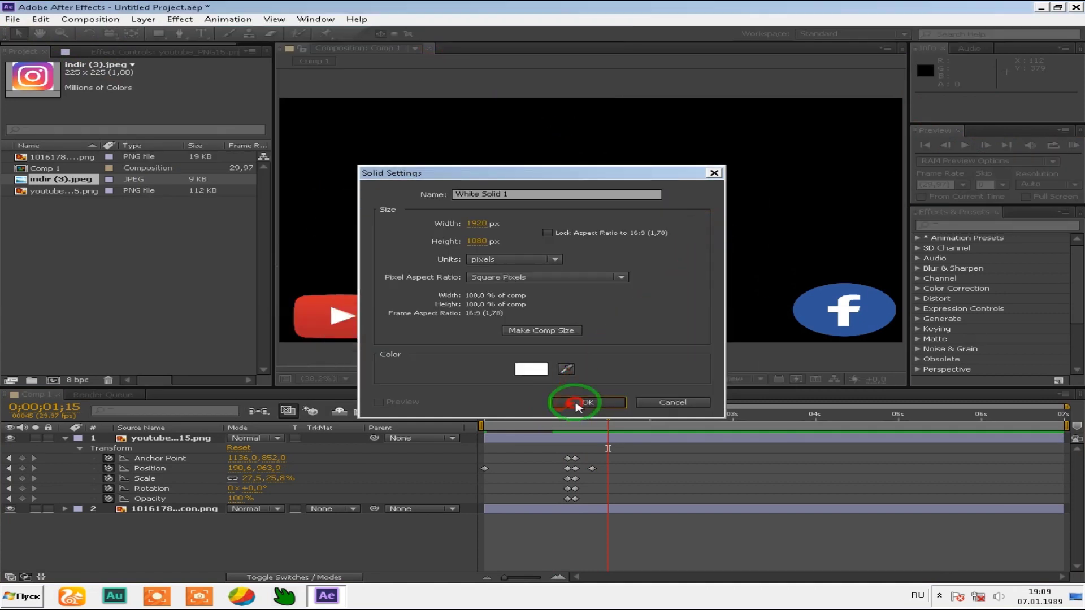
click(557, 404)
click(160, 36)
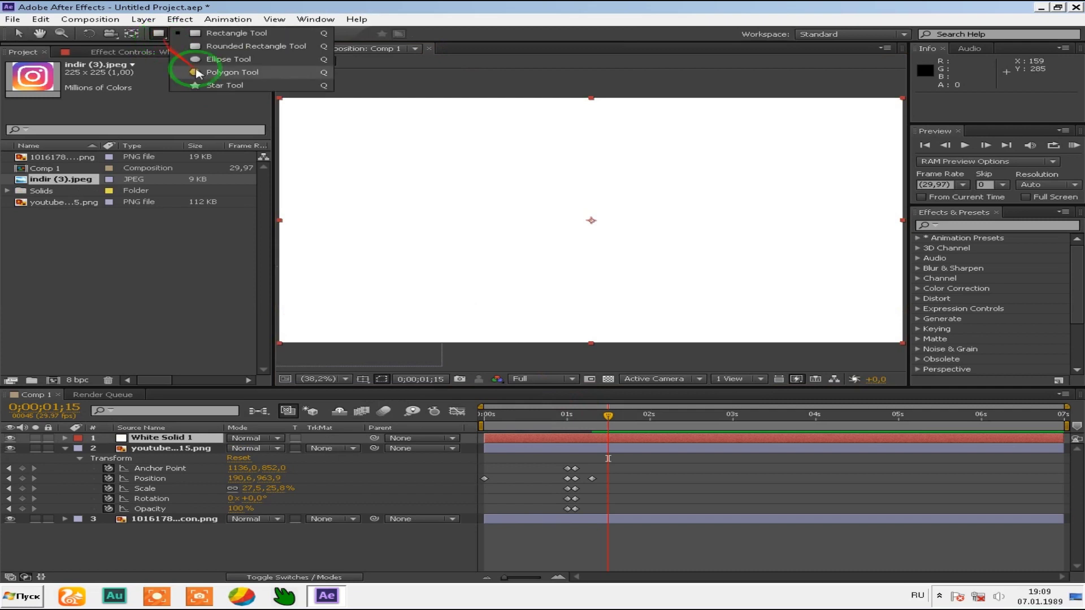
Step: Draw a rounded rectangle mask on White Solid 1 and move the bar toward the YouTube logo
click(235, 48)
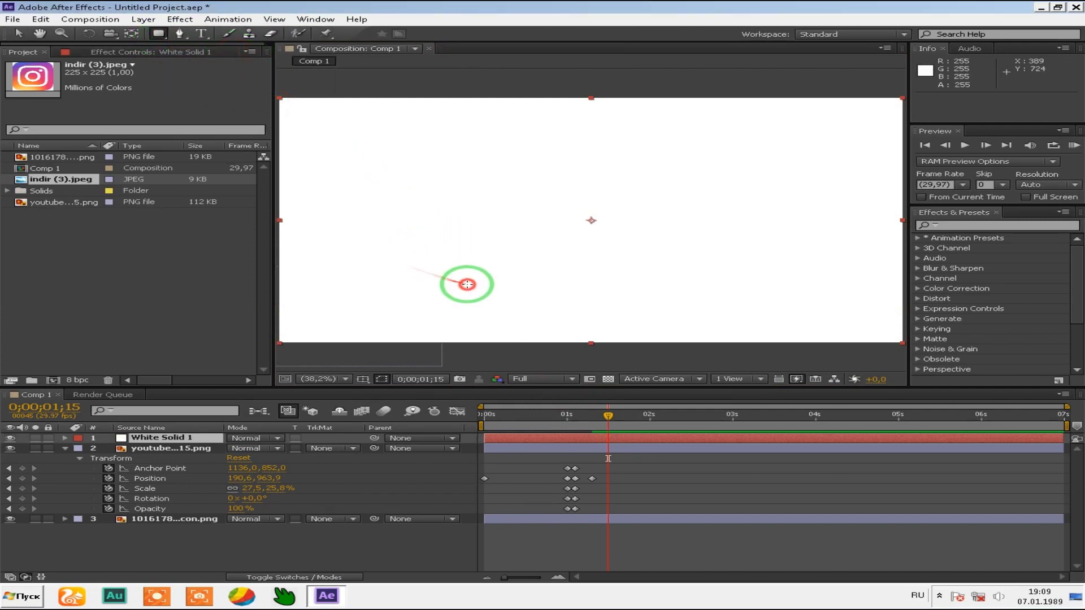
drag(406, 263, 589, 294)
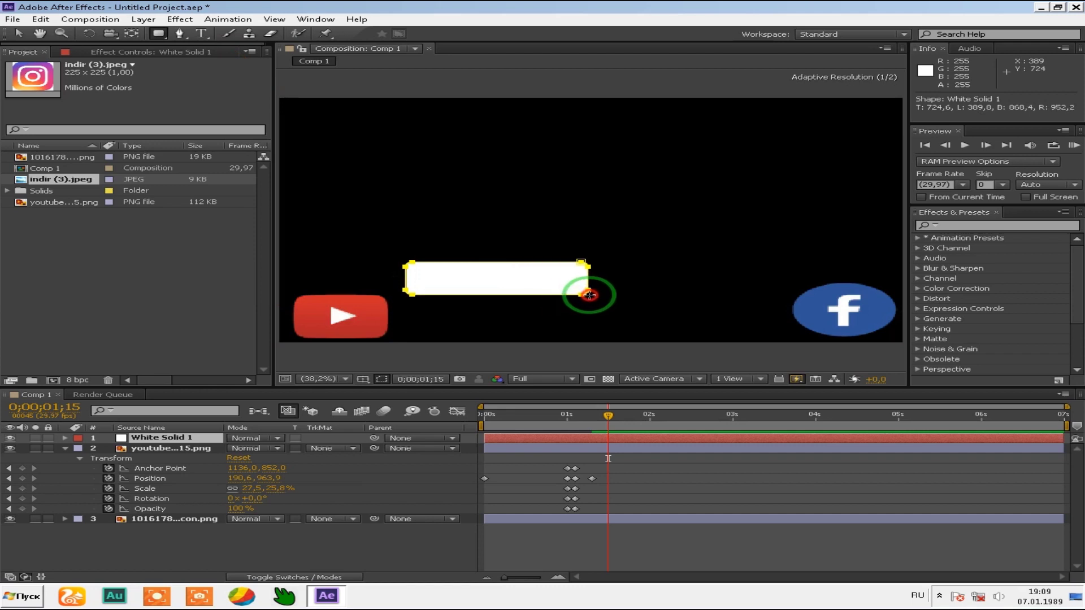
click(18, 32)
click(502, 274)
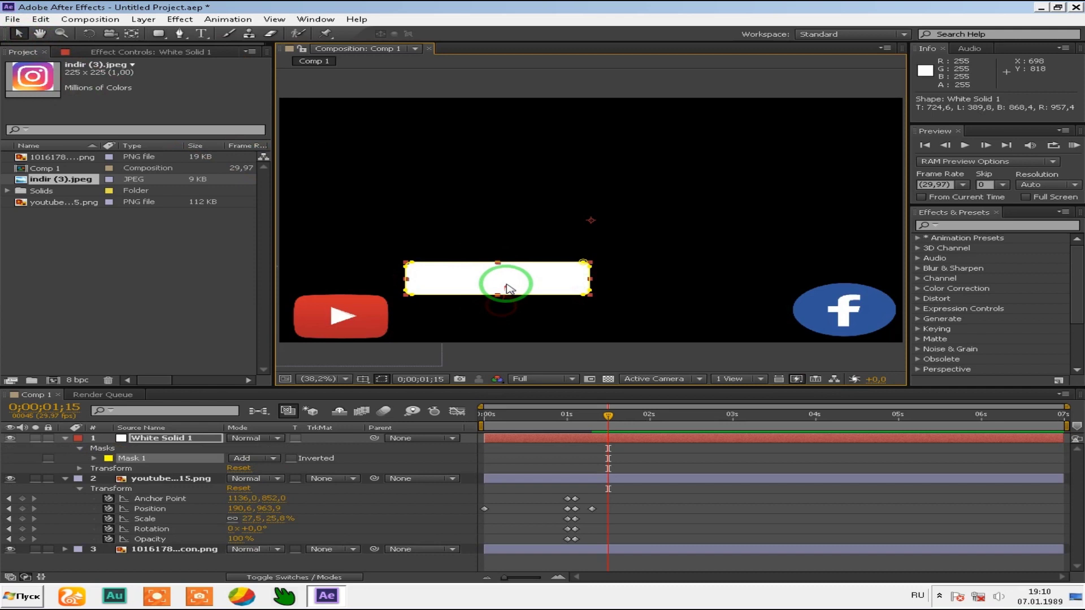
drag(501, 289, 493, 326)
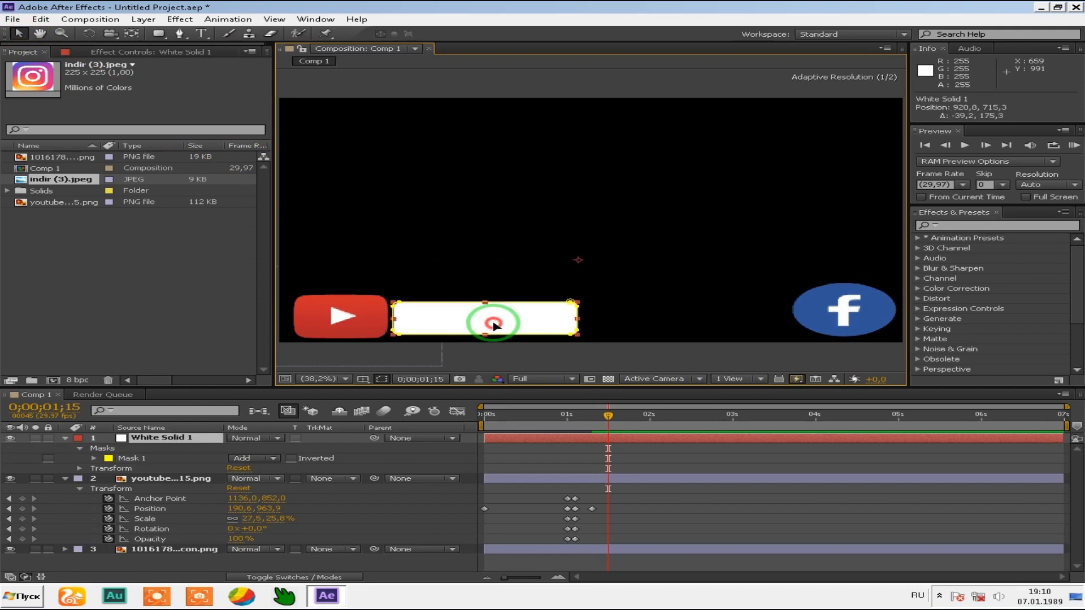
click(690, 283)
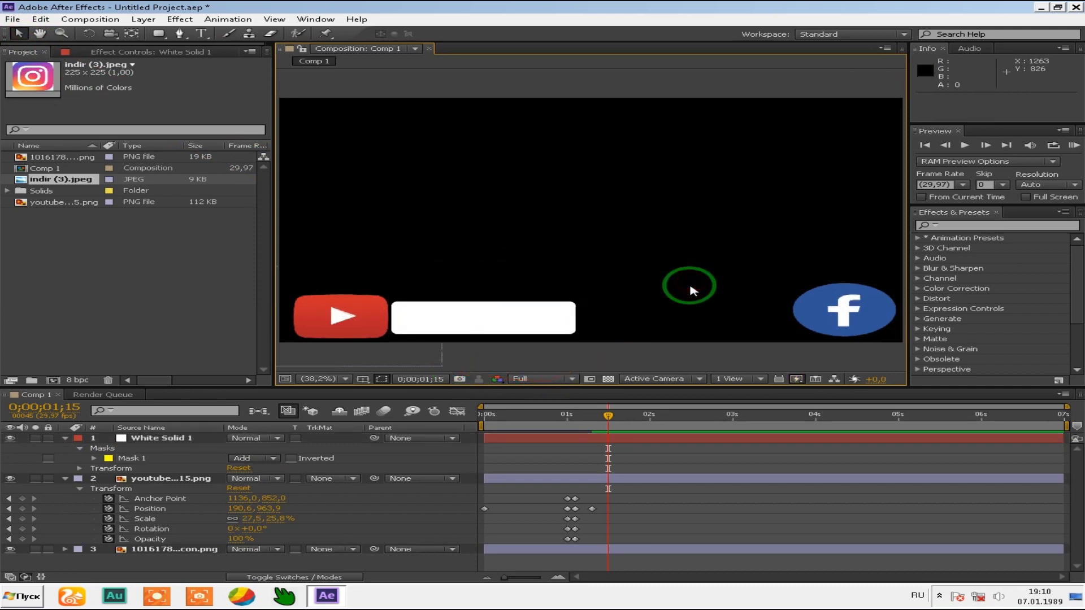
click(506, 320)
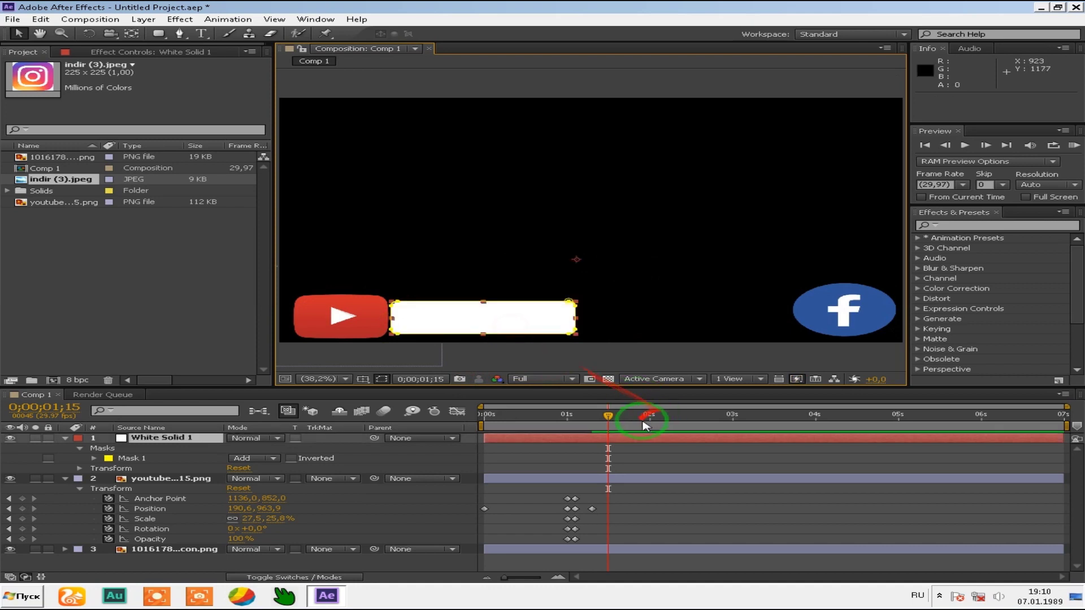
Step: Settle the white bar just right of the YouTube logo and move its layer below Facebook
drag(608, 417, 604, 418)
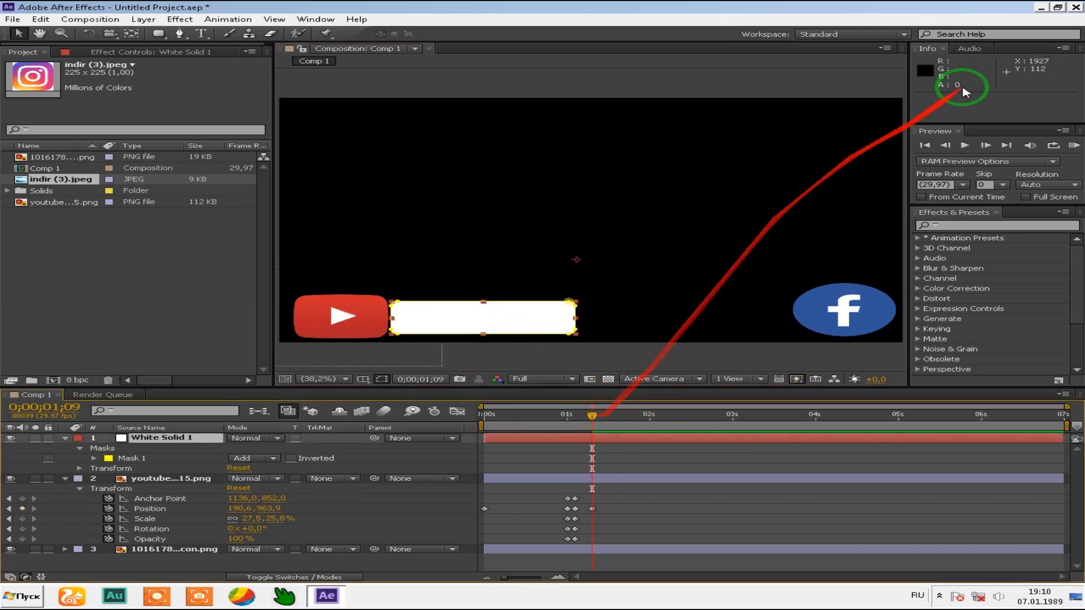
click(943, 146)
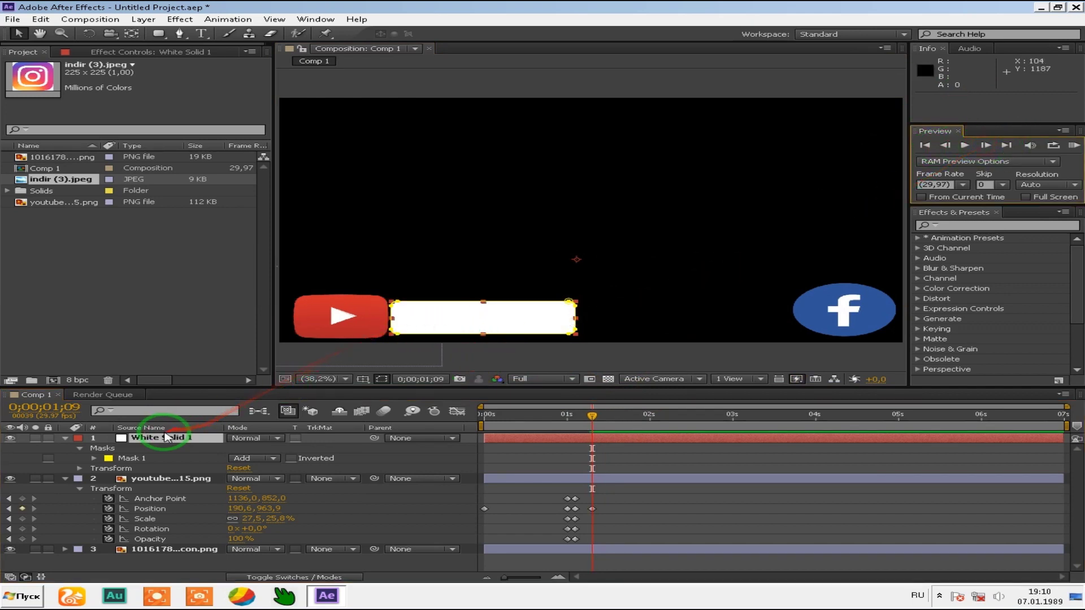
click(468, 326)
drag(468, 327, 383, 325)
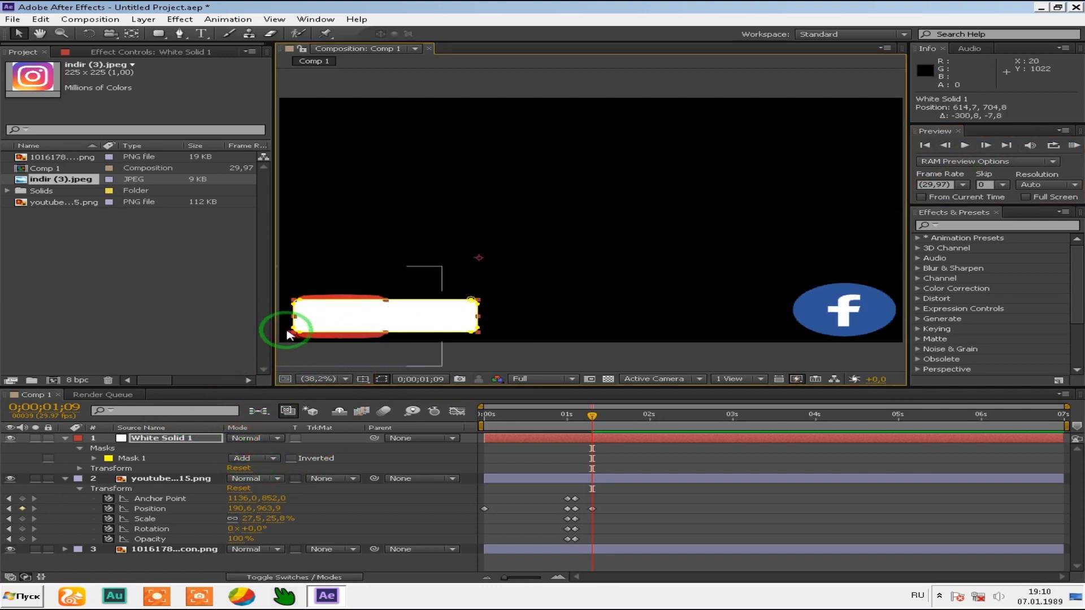
drag(410, 322, 511, 331)
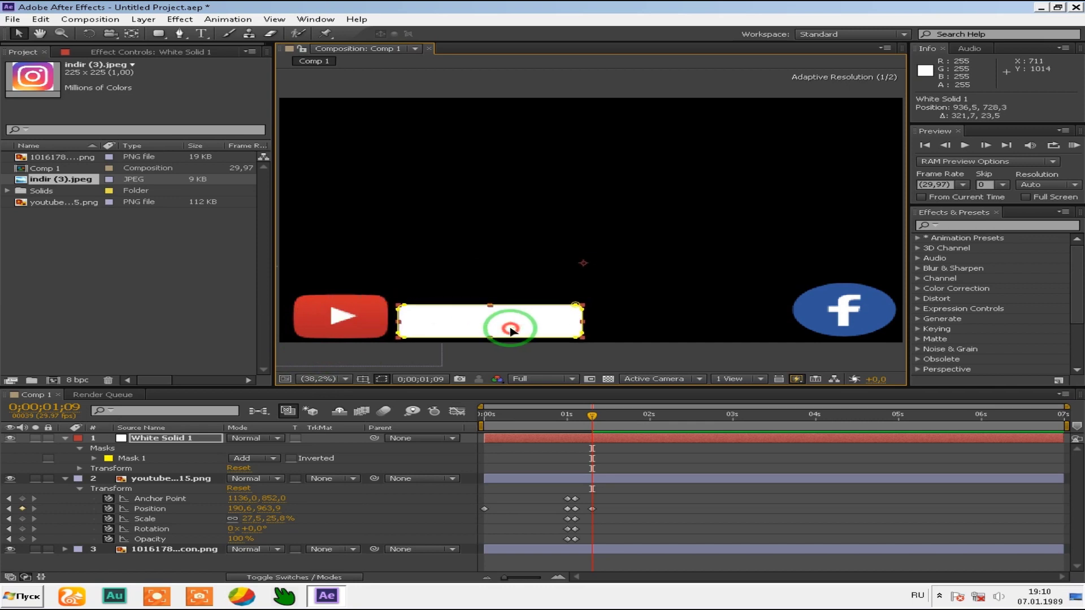
drag(155, 438, 151, 568)
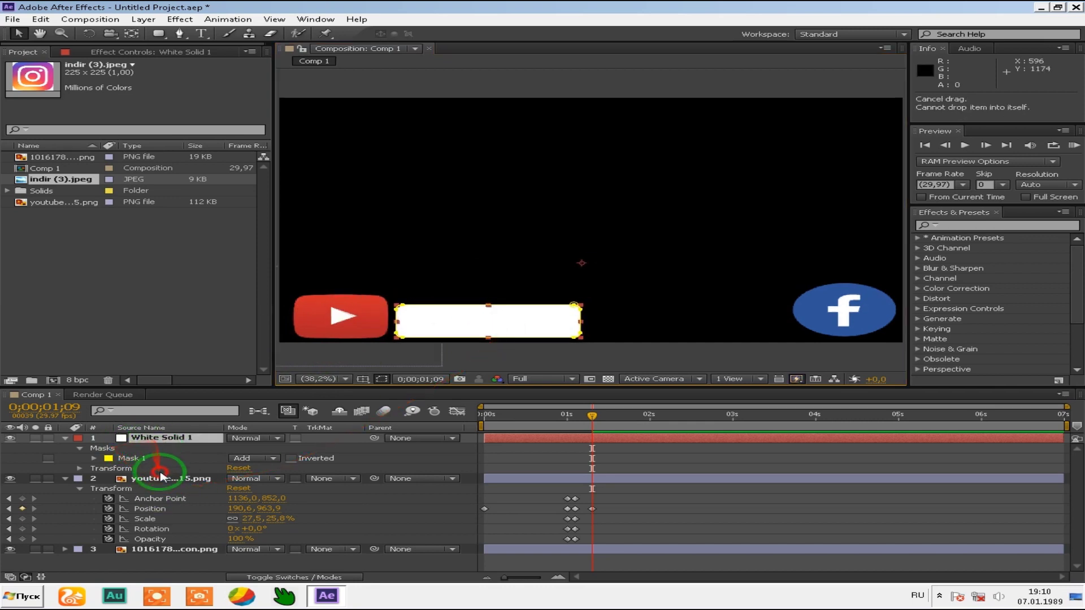
mouse_move(443, 329)
mouse_down()
mouse_move(282, 328)
mouse_move(305, 321)
mouse_up()
drag(373, 332, 416, 334)
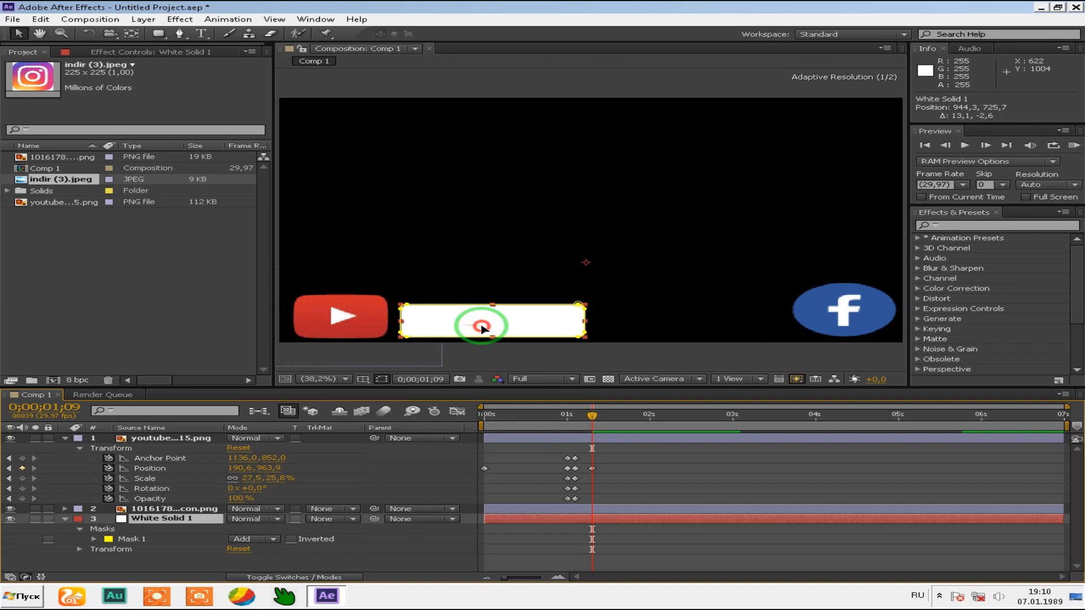
drag(454, 320, 487, 329)
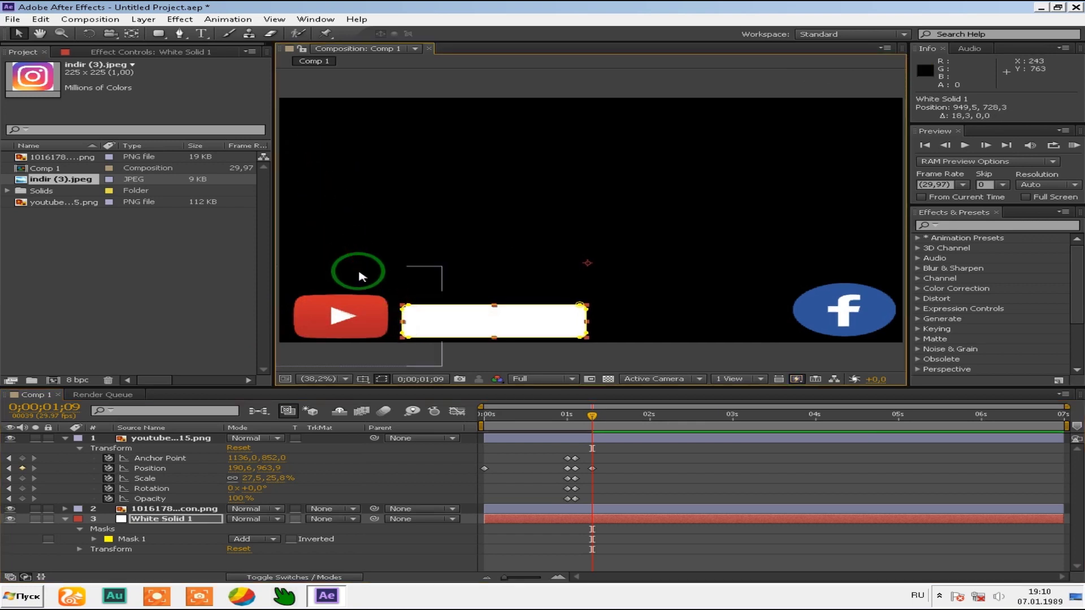
Step: Create a full-frame black (000000) solid and stack Black Solid 1 directly above White Solid 1
click(146, 23)
mouse_move(163, 32)
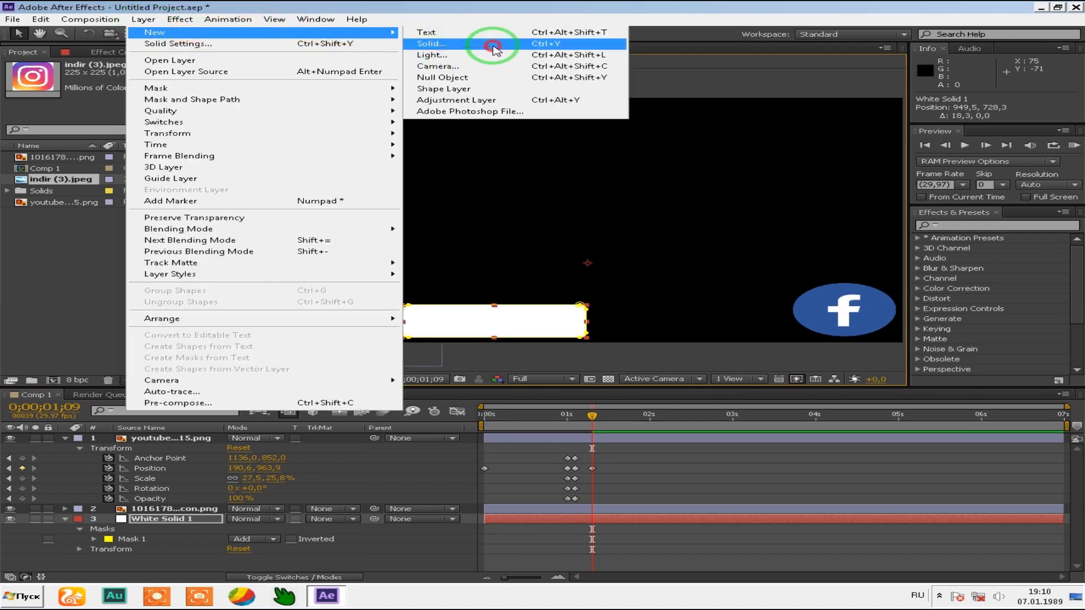
click(496, 44)
click(531, 369)
drag(538, 363, 340, 373)
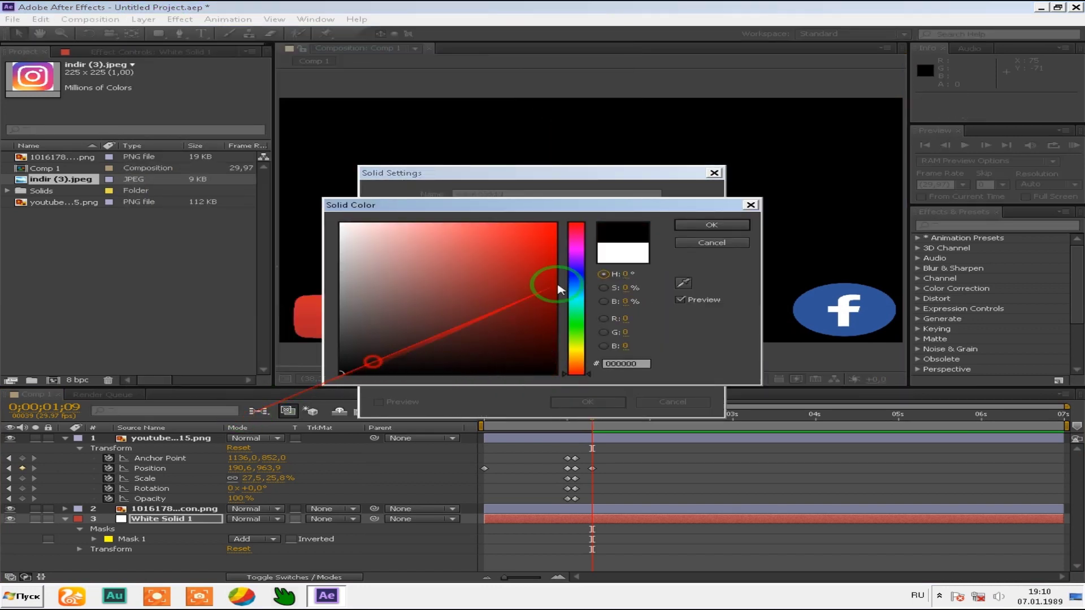
click(731, 224)
click(588, 402)
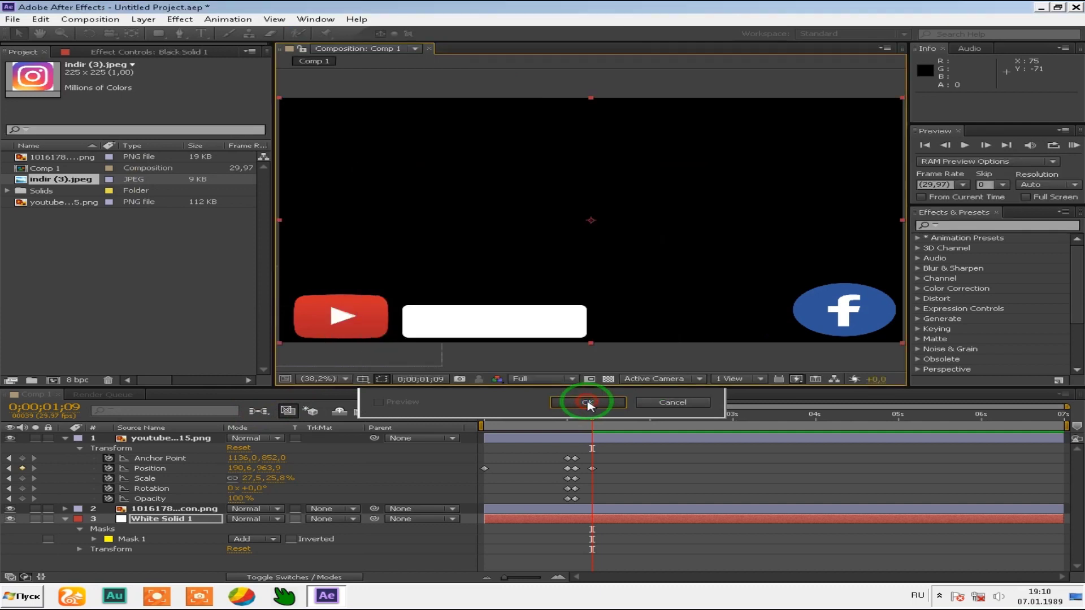
click(158, 529)
drag(158, 533, 158, 527)
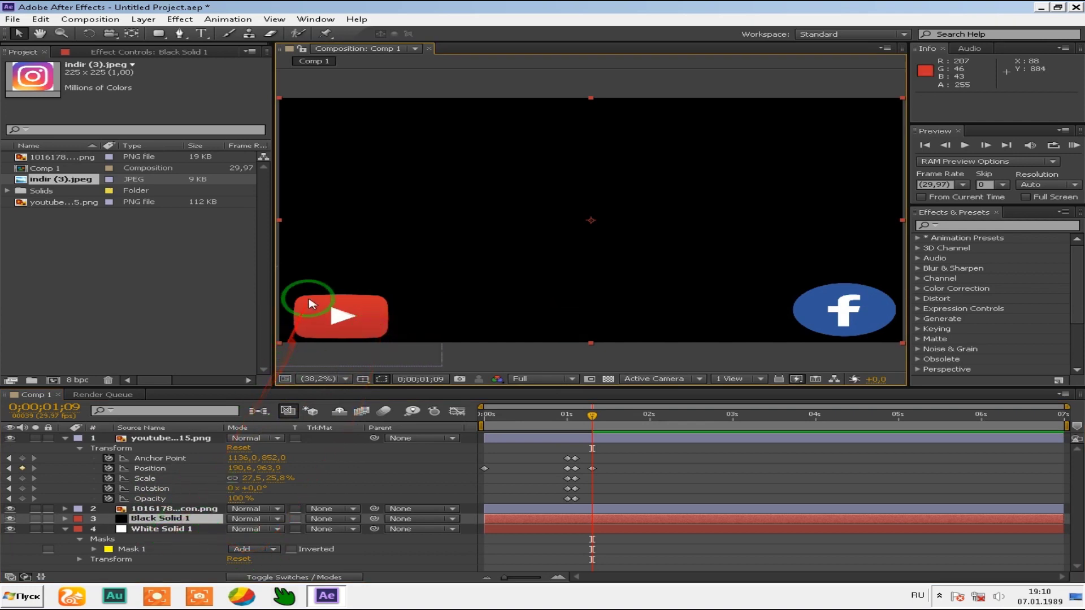
click(180, 33)
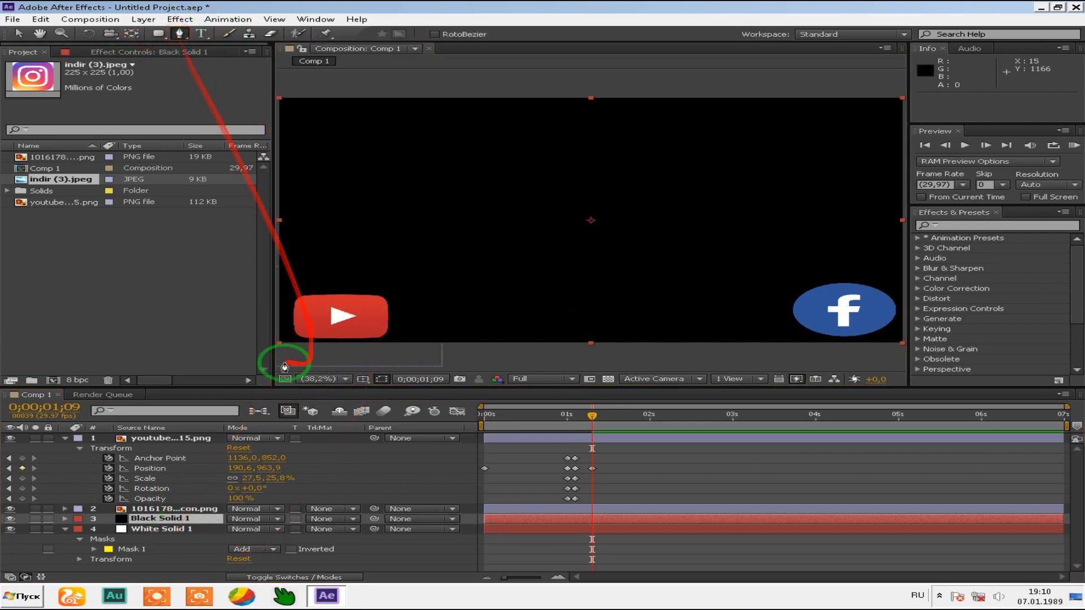
Step: Draw a closed four-point Pen mask on Black Solid 1 around the YouTube logo, fitting its right corners
click(277, 281)
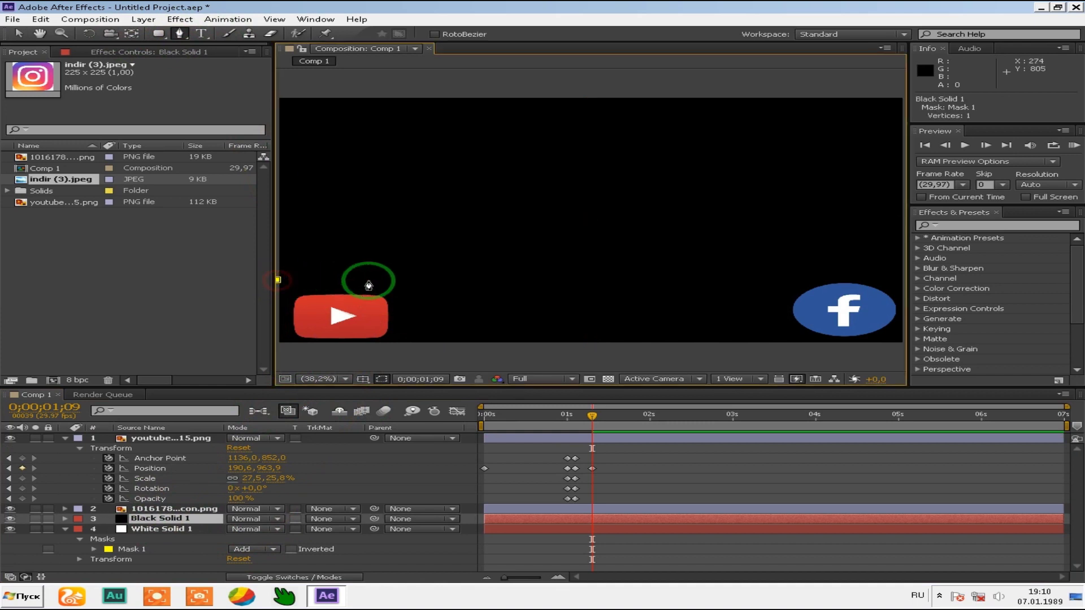
click(397, 281)
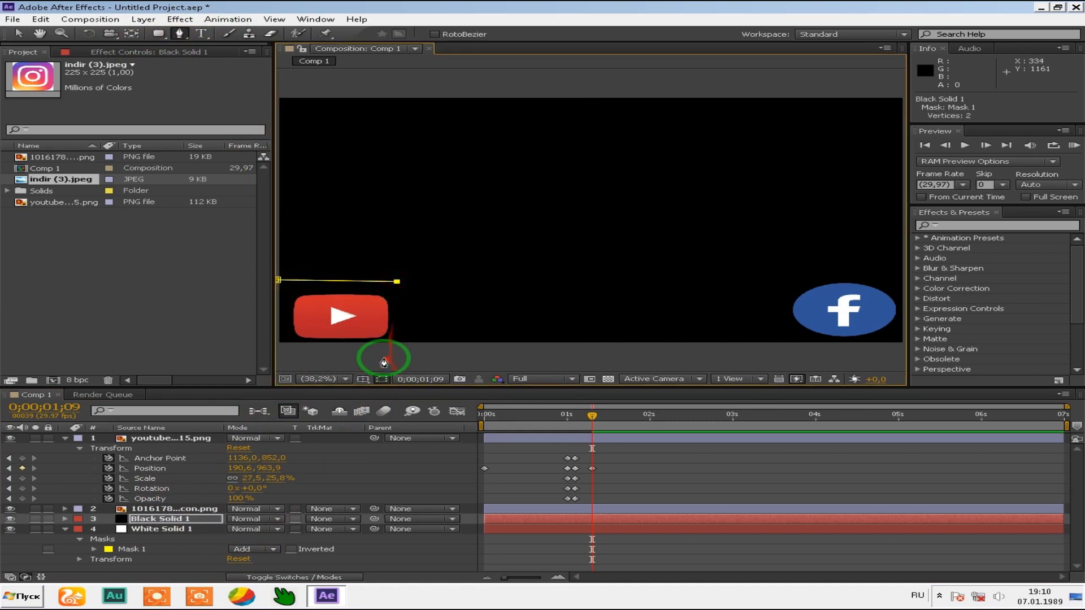
click(394, 345)
click(278, 349)
click(278, 281)
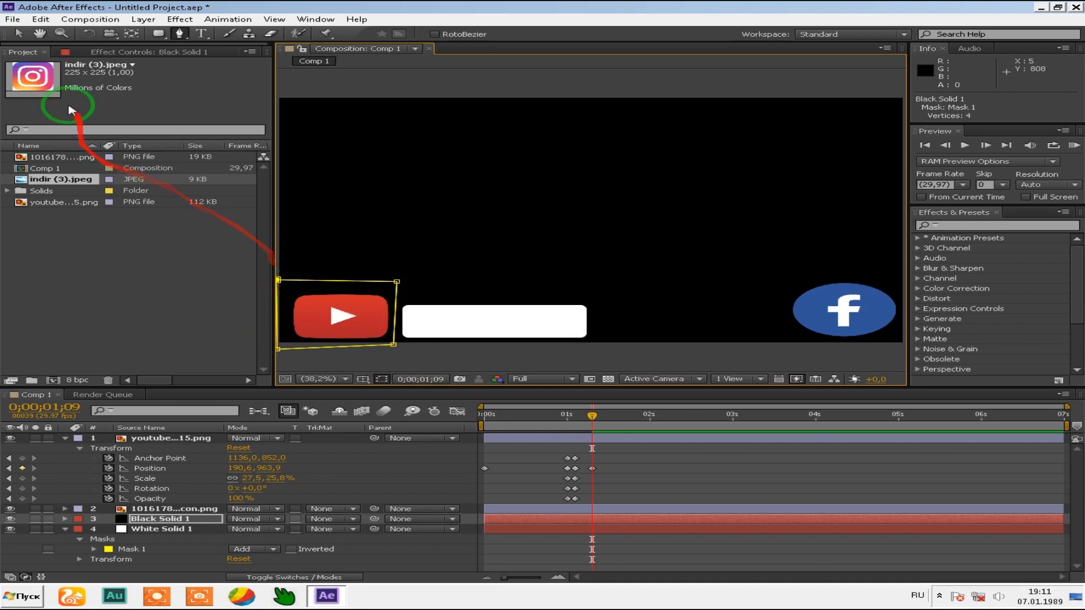
click(19, 33)
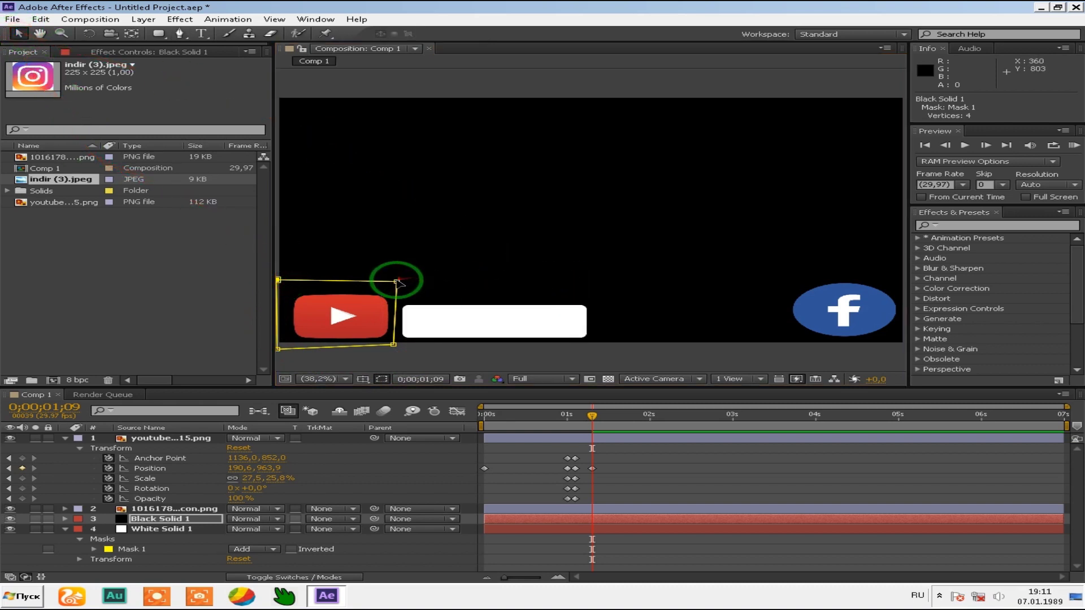
drag(397, 282, 385, 284)
click(405, 360)
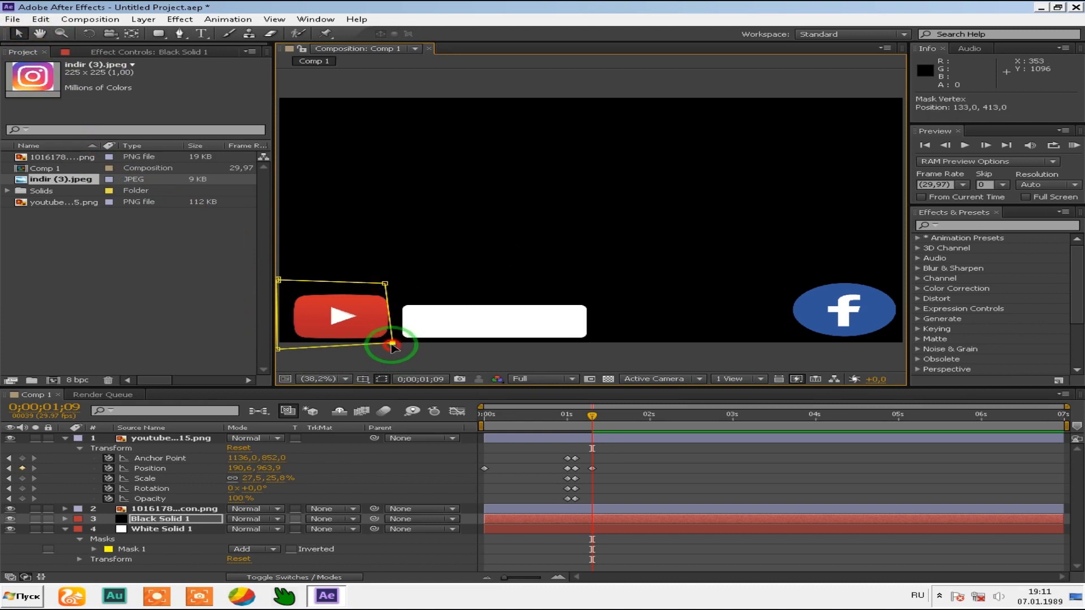
drag(388, 286, 391, 290)
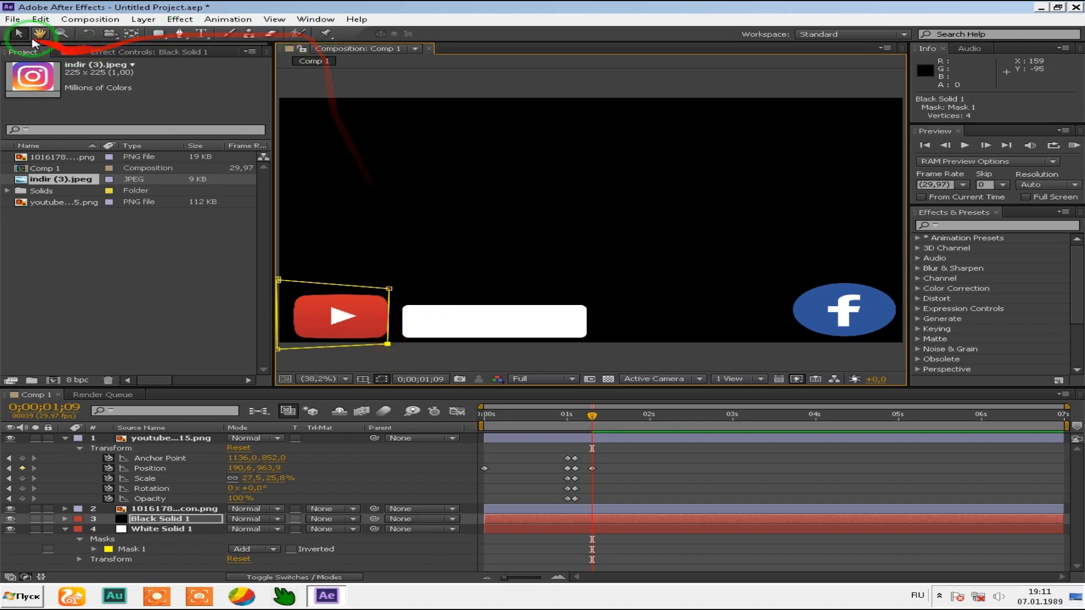
Step: Slide White Solid 1 left so the bar sits flush right of the YouTube logo
click(472, 338)
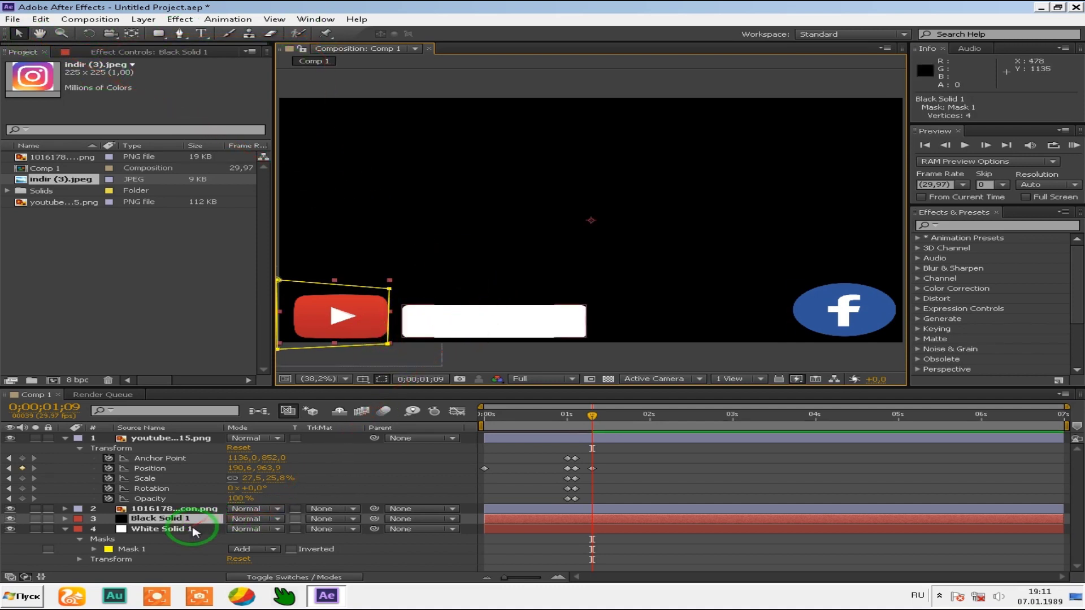
click(170, 529)
mouse_move(503, 327)
mouse_down()
mouse_move(347, 324)
mouse_move(519, 321)
mouse_move(430, 321)
mouse_up()
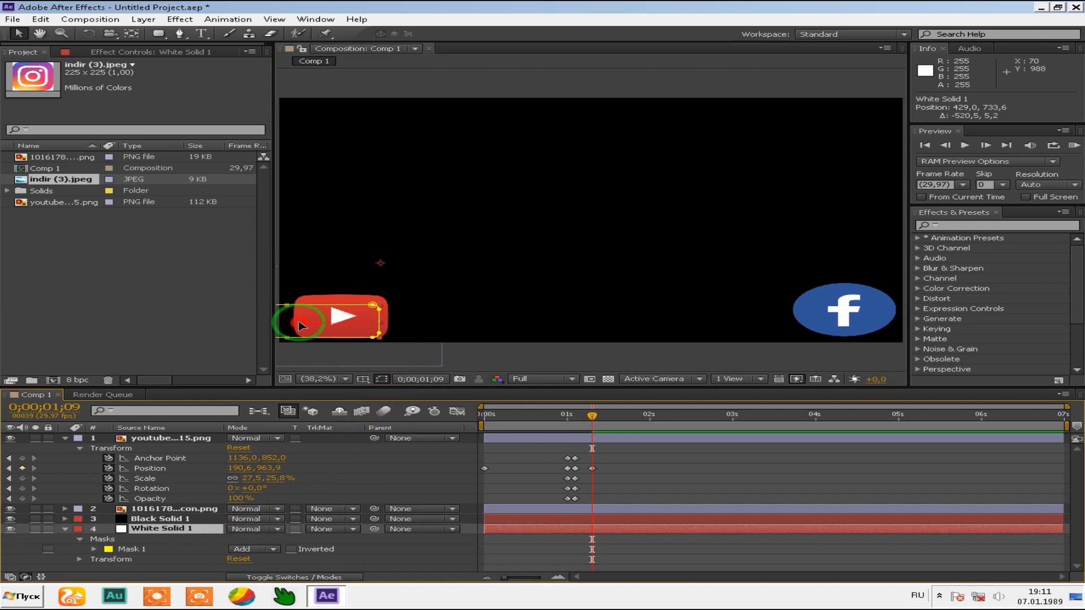
click(516, 359)
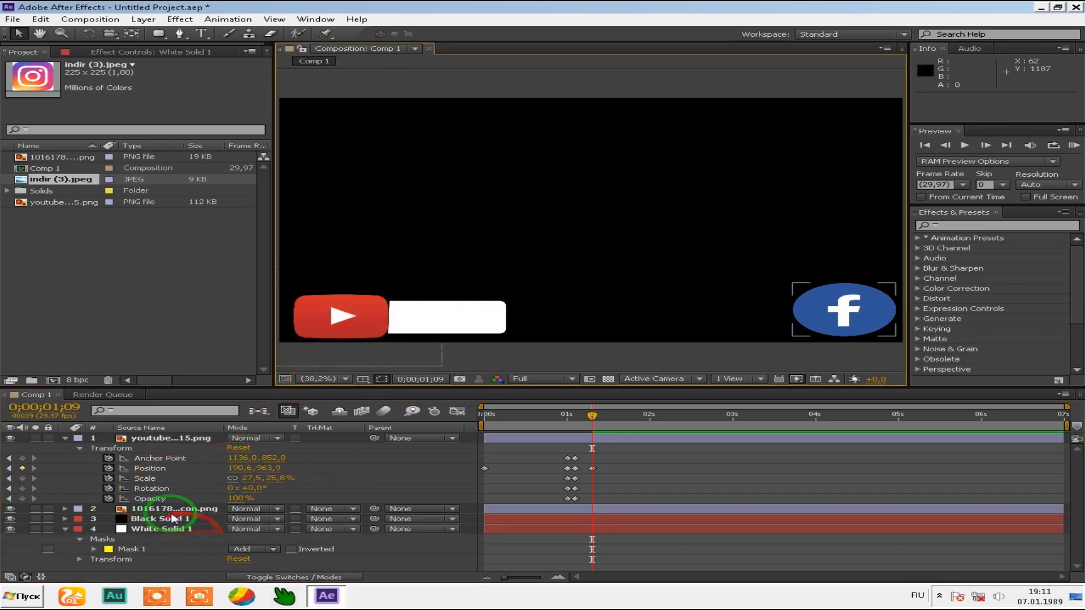
Step: Twirl open Black Solid 1's Mask 1 properties and start shrinking the mask inward
click(169, 519)
click(65, 519)
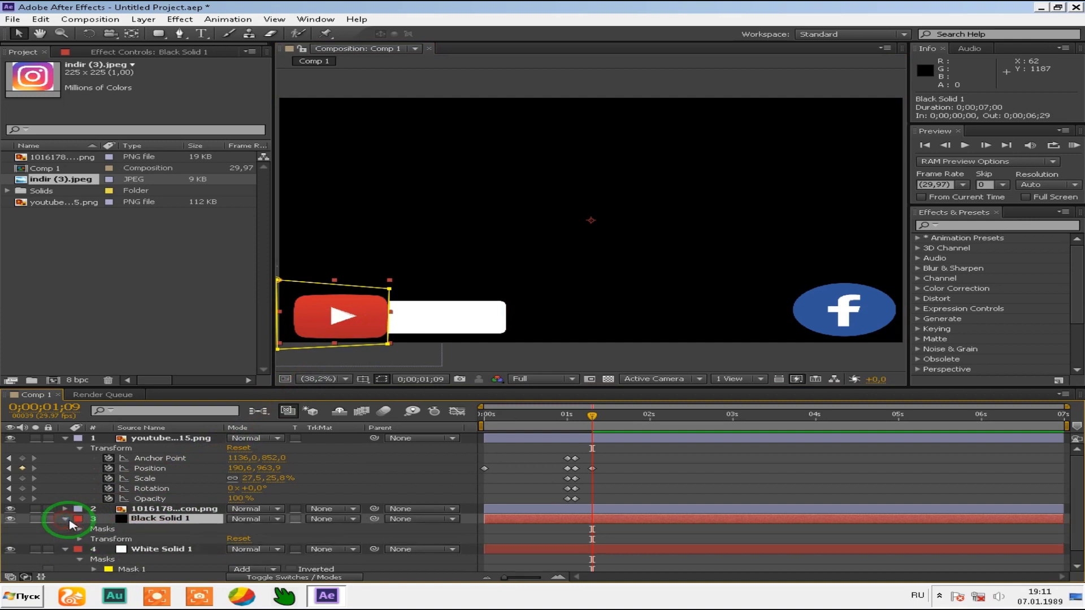
click(78, 530)
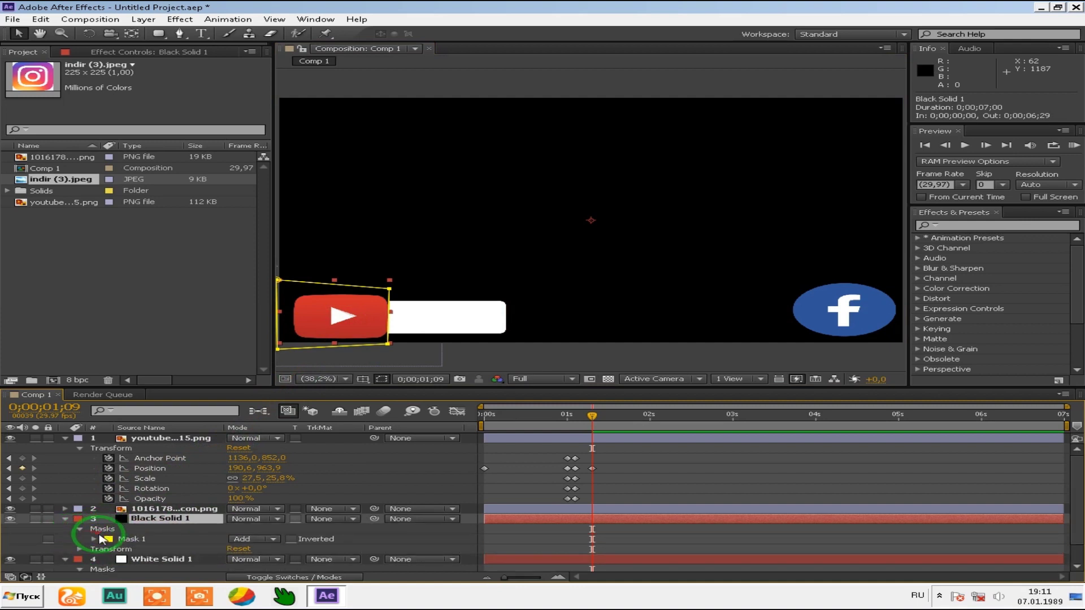
click(94, 539)
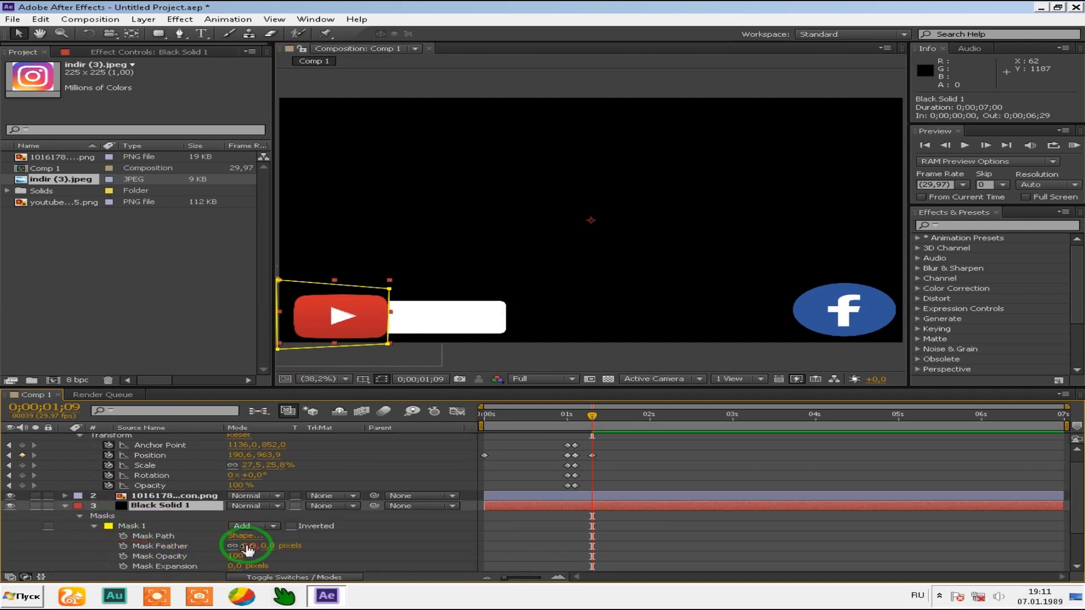
click(150, 547)
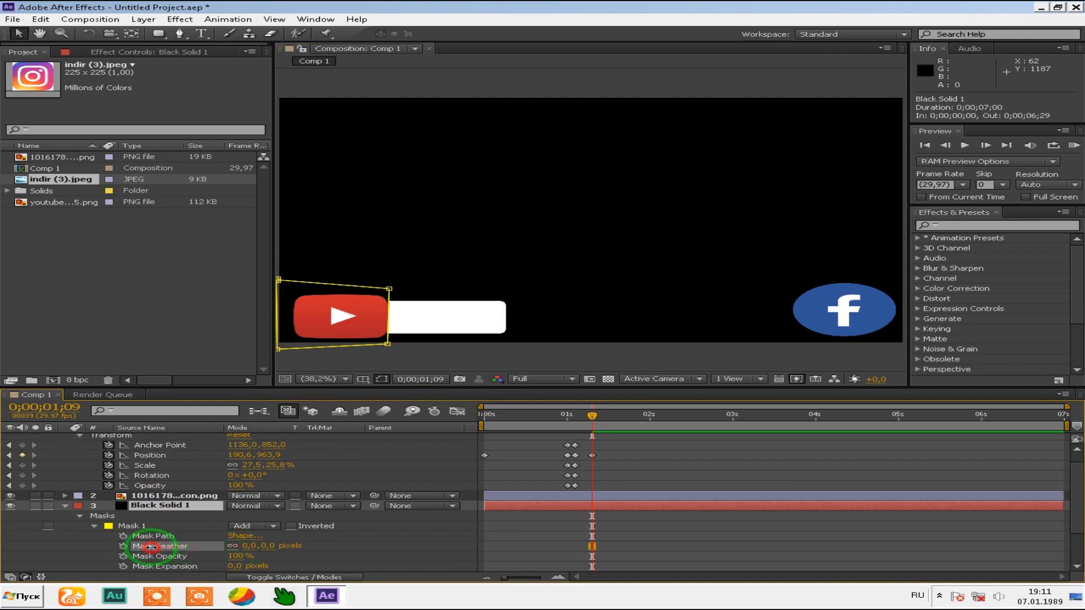
mouse_move(85, 553)
mouse_down()
mouse_move(268, 570)
mouse_move(500, 365)
mouse_up()
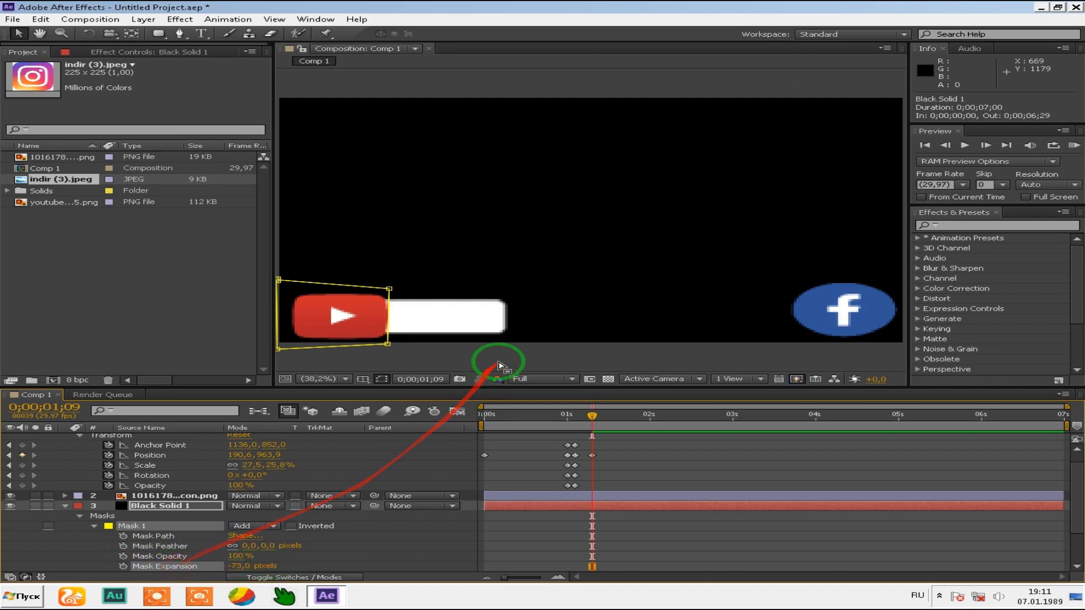
click(499, 365)
click(449, 318)
drag(450, 318, 448, 317)
Step: Try Mask Expansion values of -4, -26 and -20 pixels, undoing a stray bar move
drag(243, 565, 306, 558)
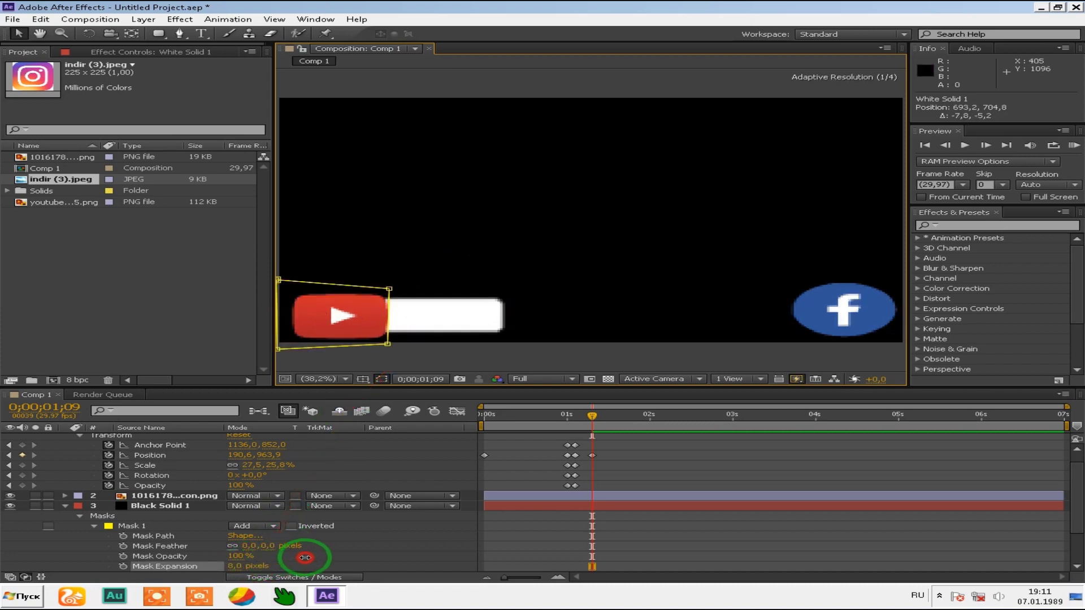
drag(305, 558, 291, 560)
click(447, 335)
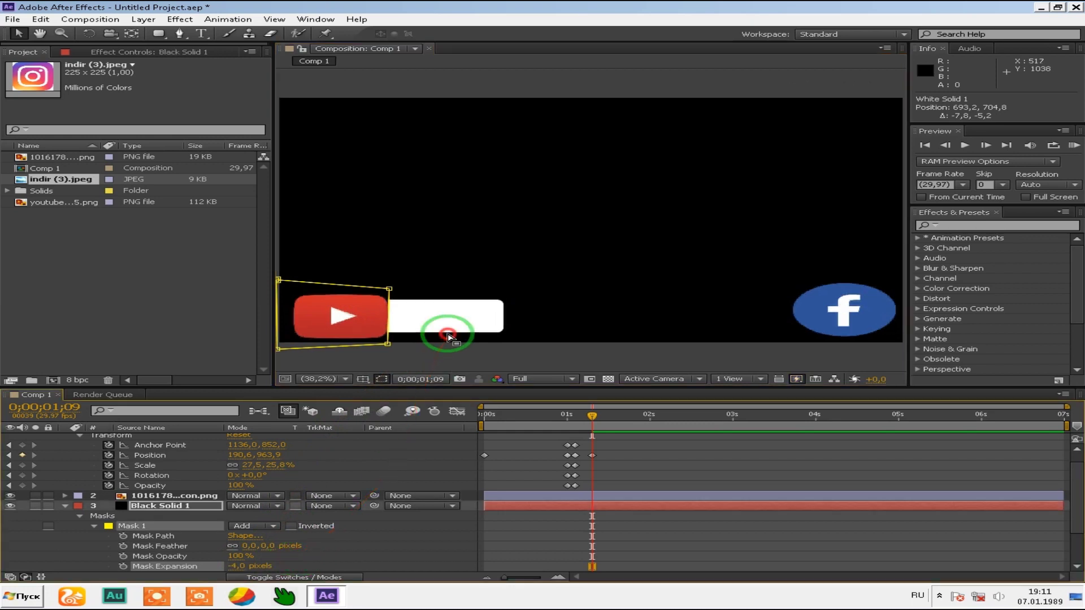
click(460, 354)
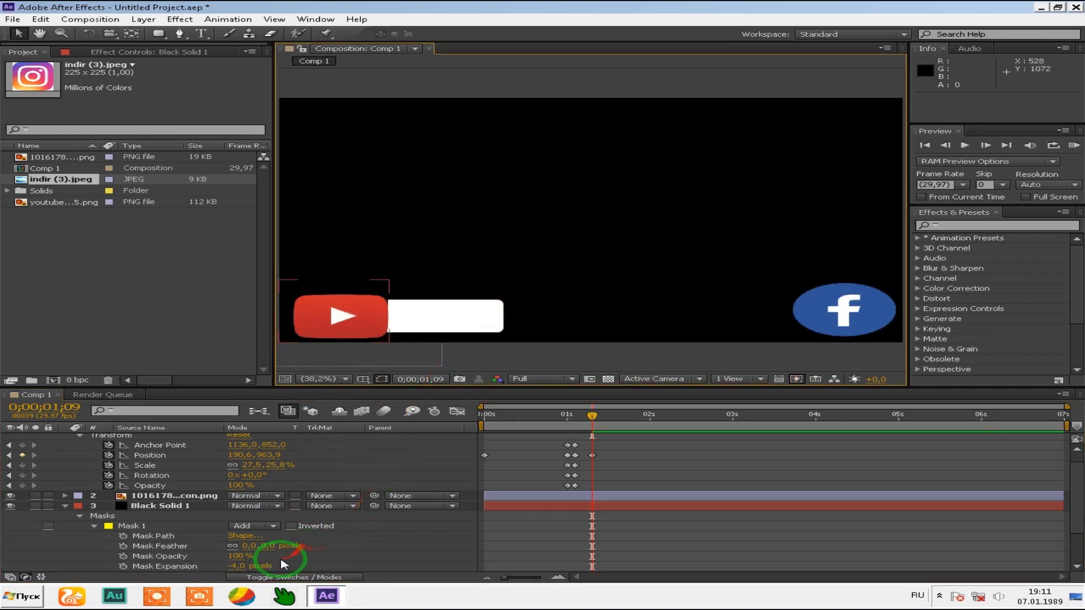
drag(237, 564, 236, 564)
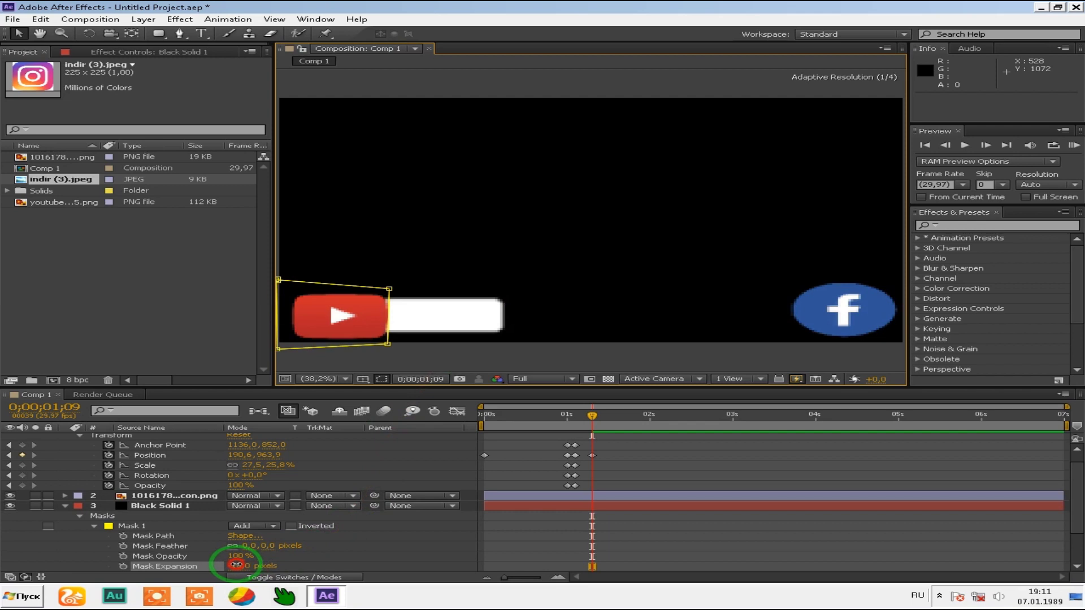
mouse_move(237, 565)
mouse_down()
mouse_move(446, 327)
mouse_move(375, 327)
mouse_move(451, 323)
mouse_up()
drag(237, 565, 238, 567)
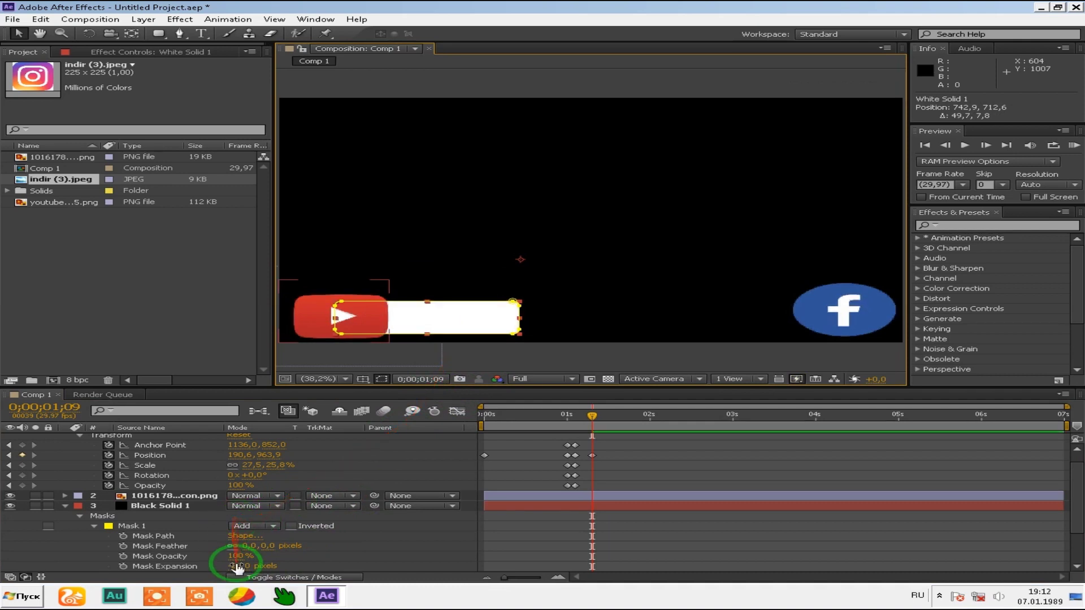
text(20)
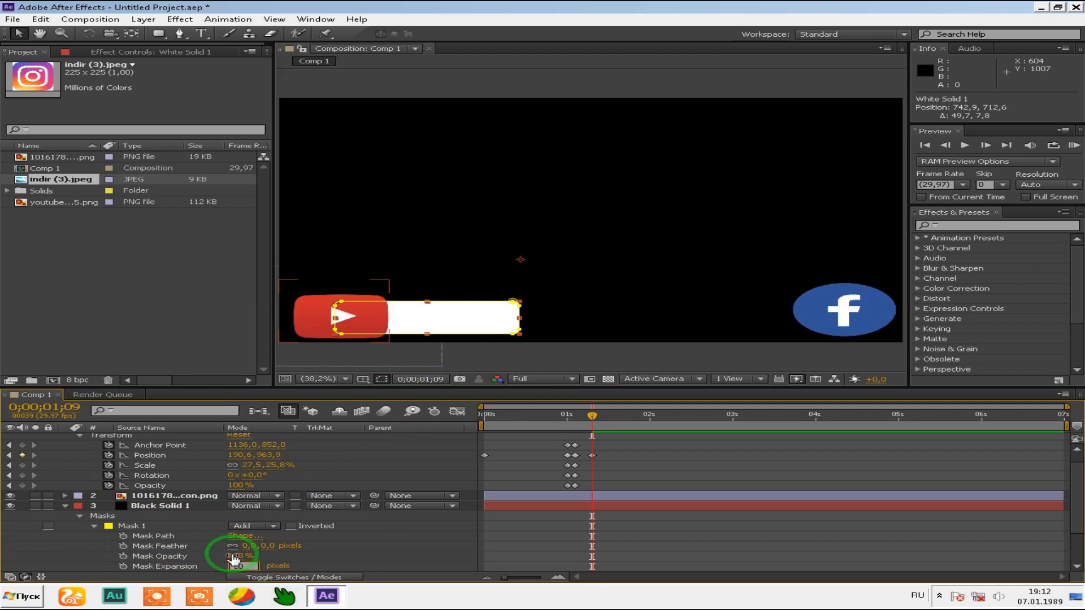
click(362, 560)
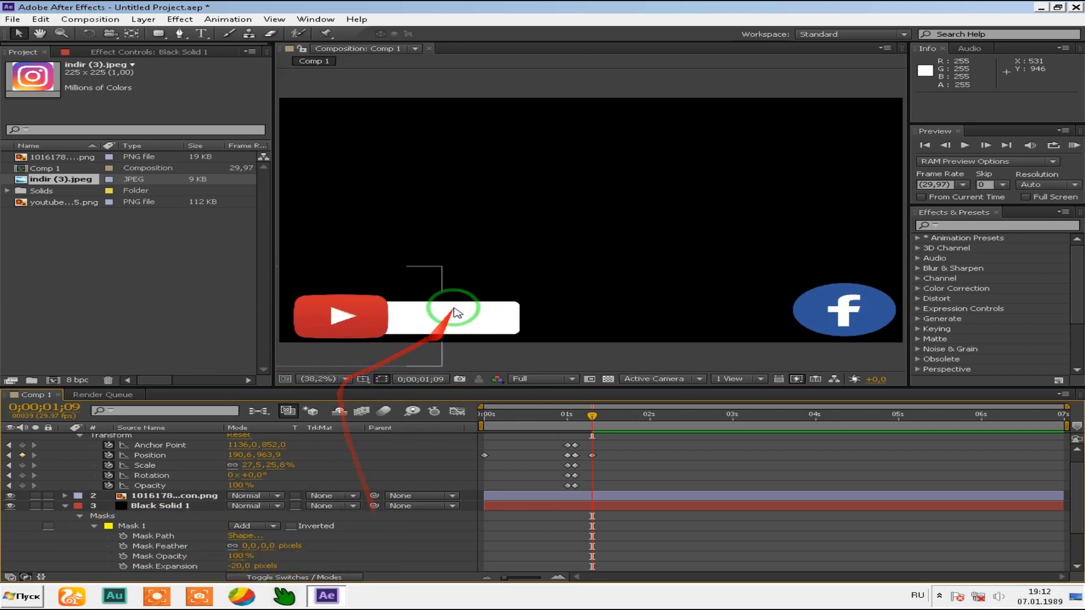
drag(457, 312, 353, 310)
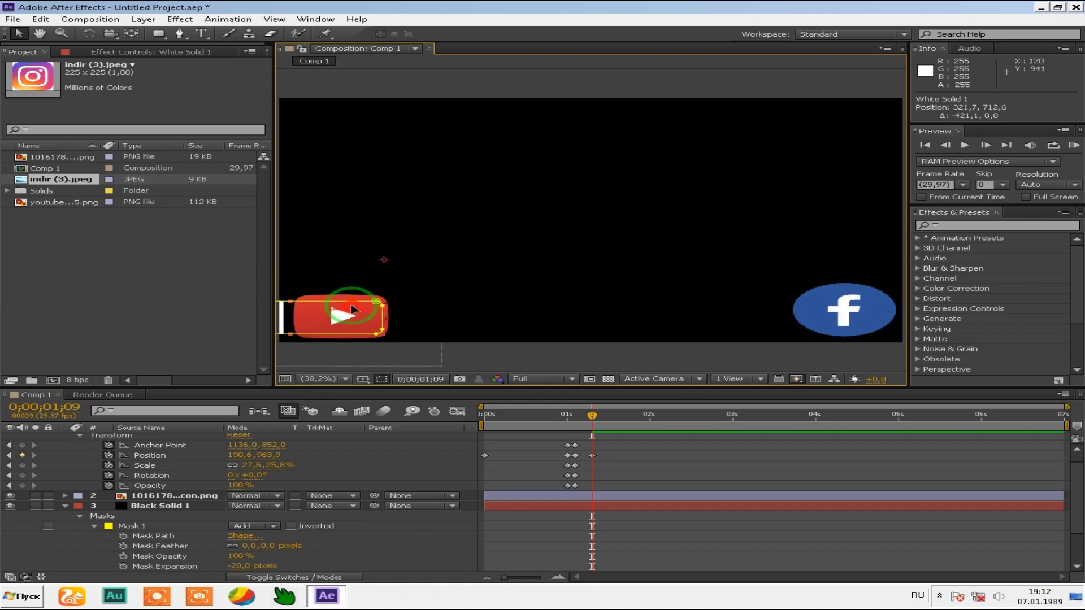
key(ctrl+z)
Step: Enter -15 and finally -5 pixels as Mask 1's Mask Expansion
click(243, 565)
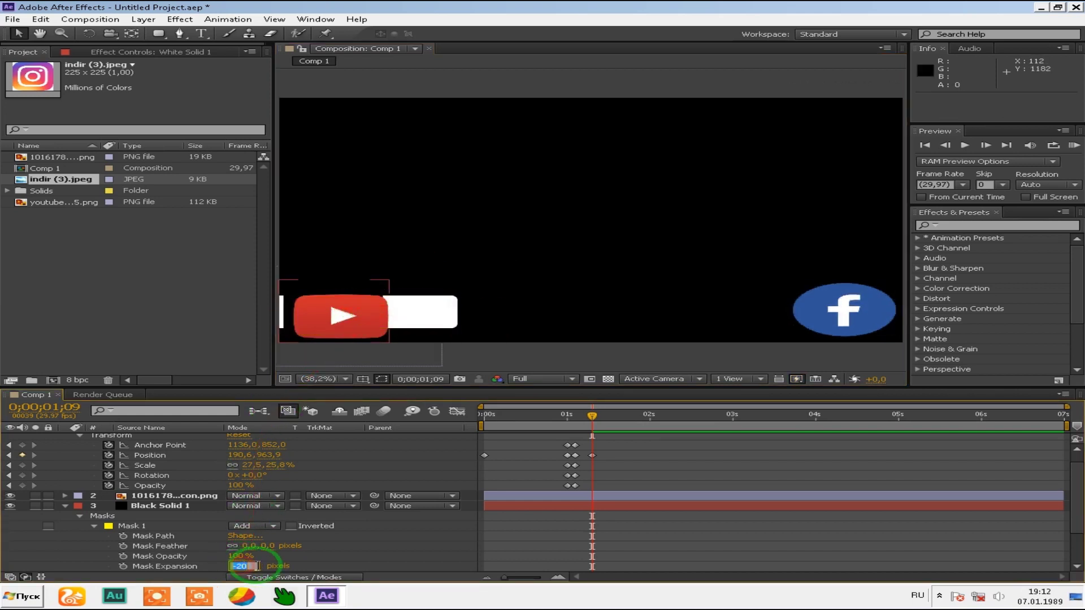
text(-15)
key(Return)
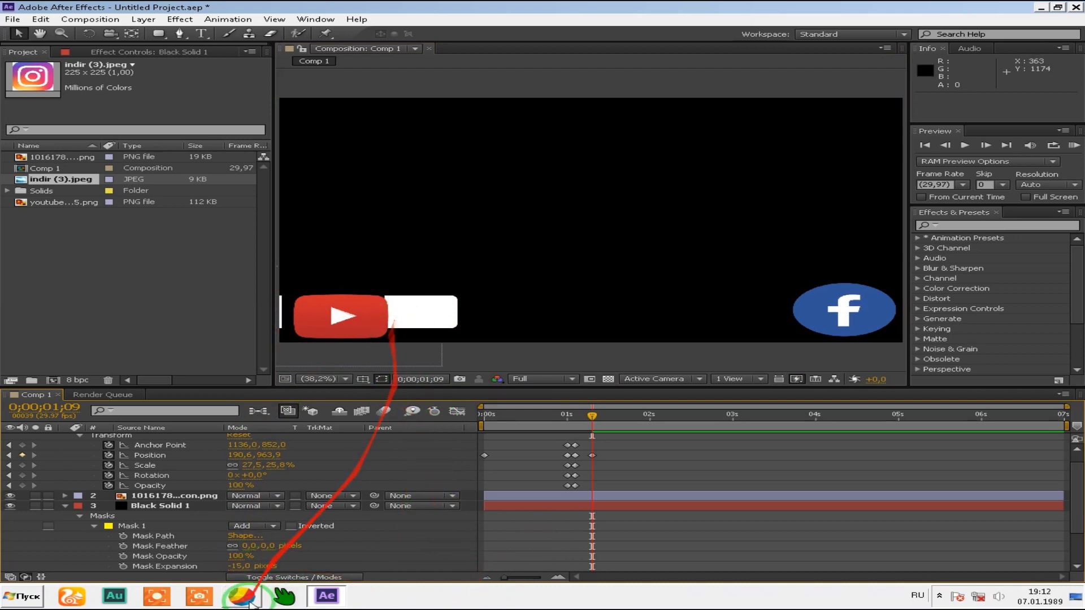
click(328, 597)
text(-5)
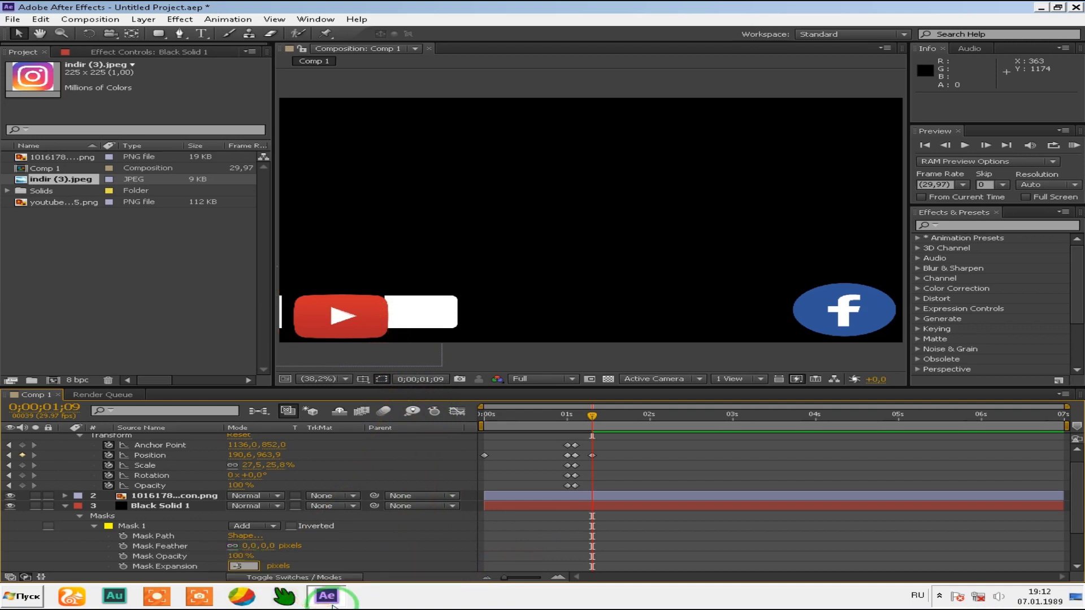
click(249, 559)
drag(250, 561, 255, 584)
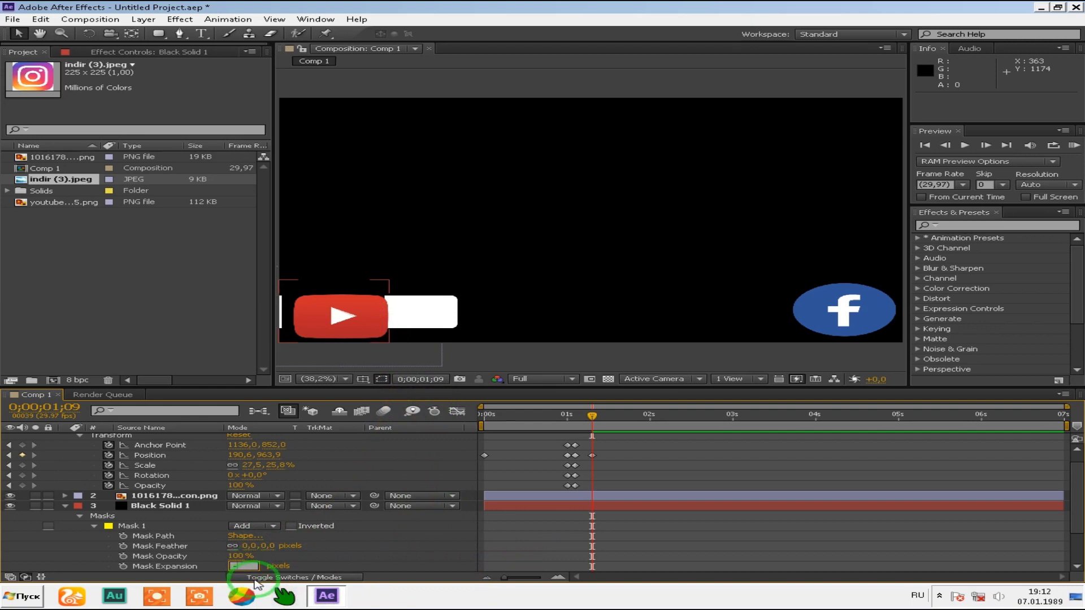
text(-5)
click(634, 351)
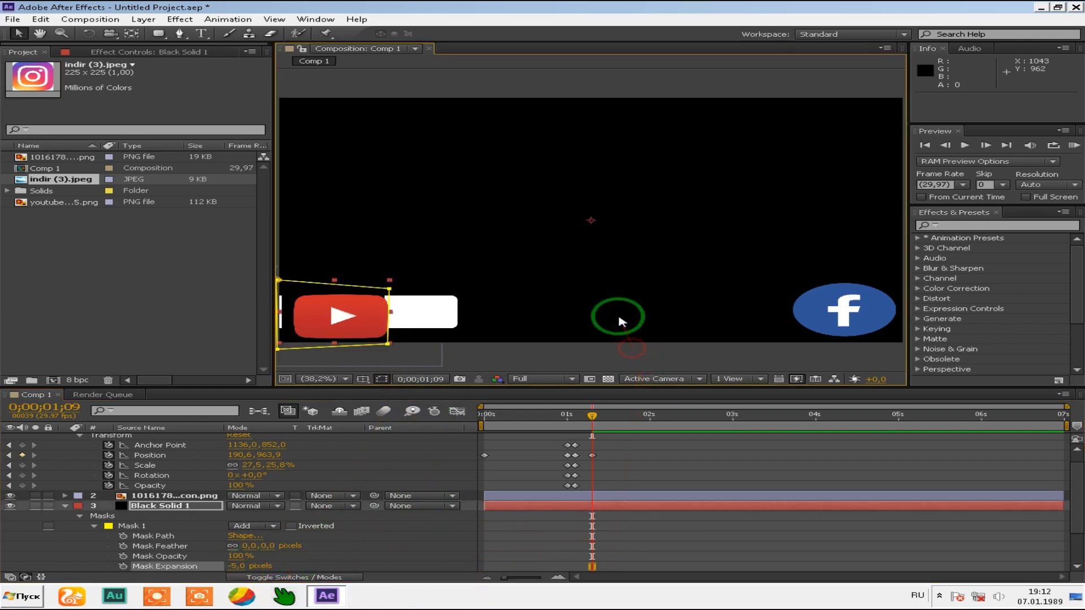
click(419, 323)
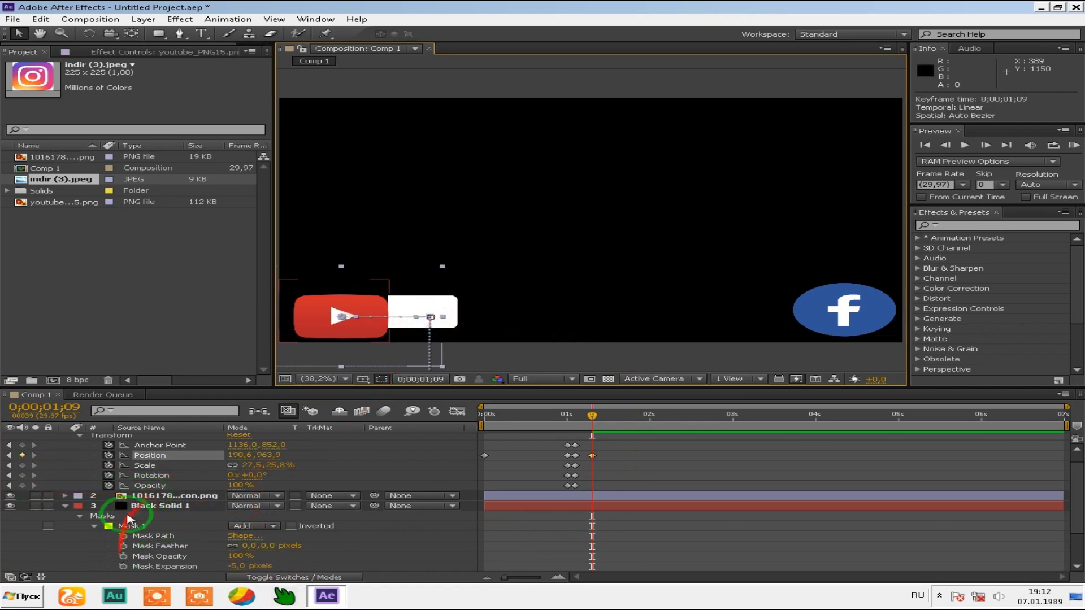
Step: Nudge the white bar left toward the logo, trying and undoing a YouTube logo move
scroll(129, 519, down, 3)
click(161, 536)
drag(412, 327, 384, 330)
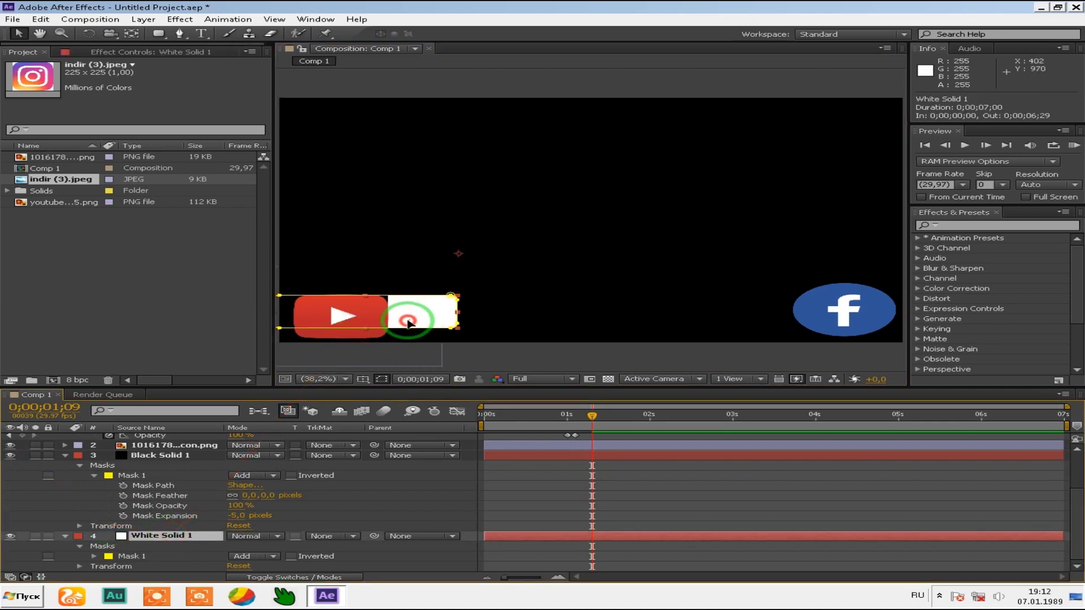
click(484, 320)
drag(395, 324, 375, 327)
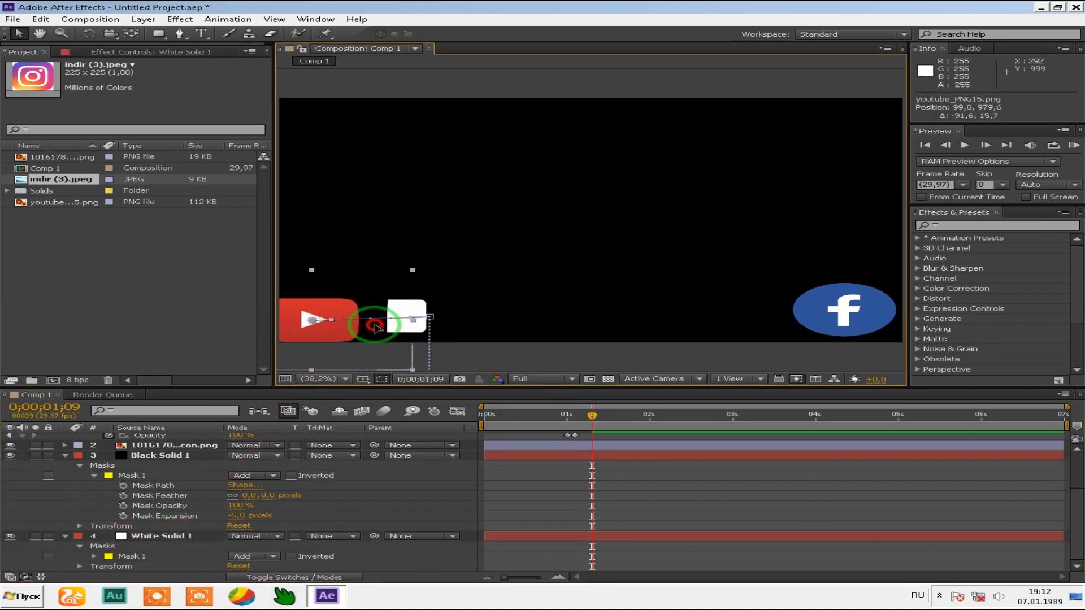
key(ctrl+z)
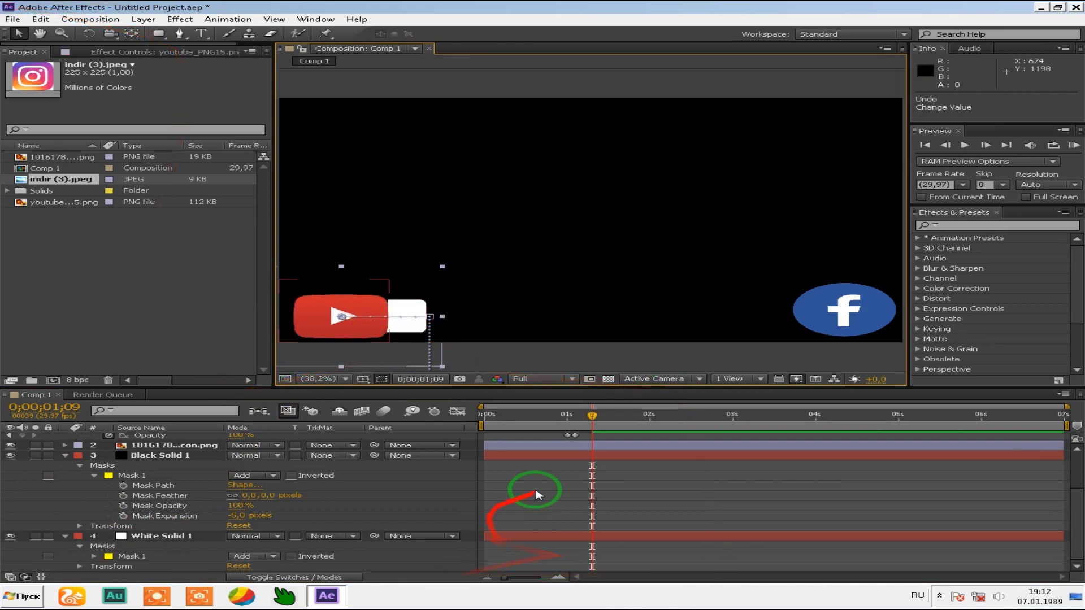
Step: Collapse the layer properties, shift the YouTube logo slightly, and tuck the bar behind it at 340.1, 710.0
click(67, 455)
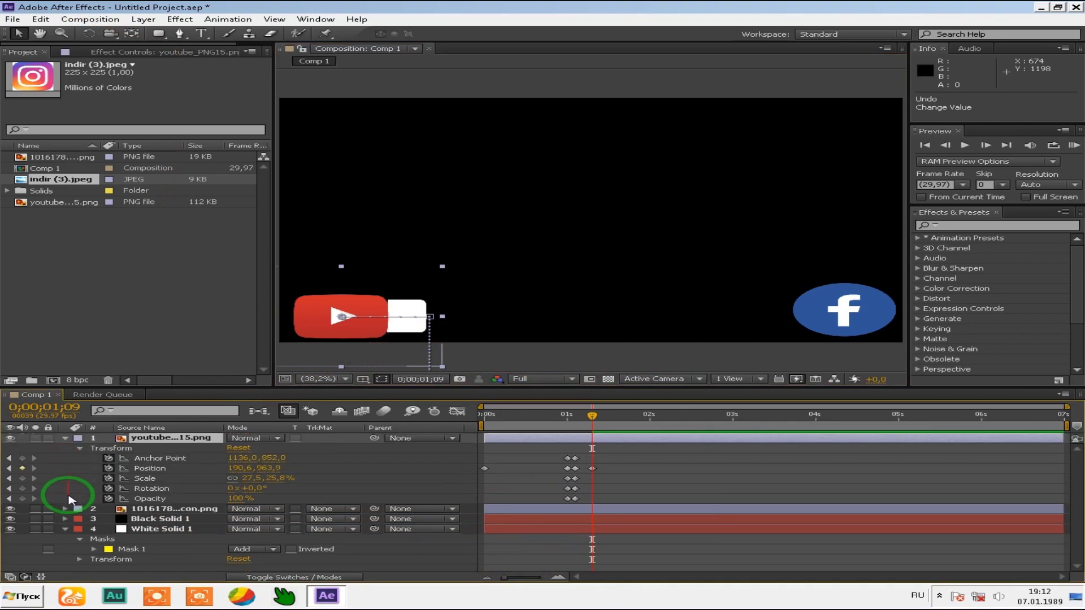
click(66, 439)
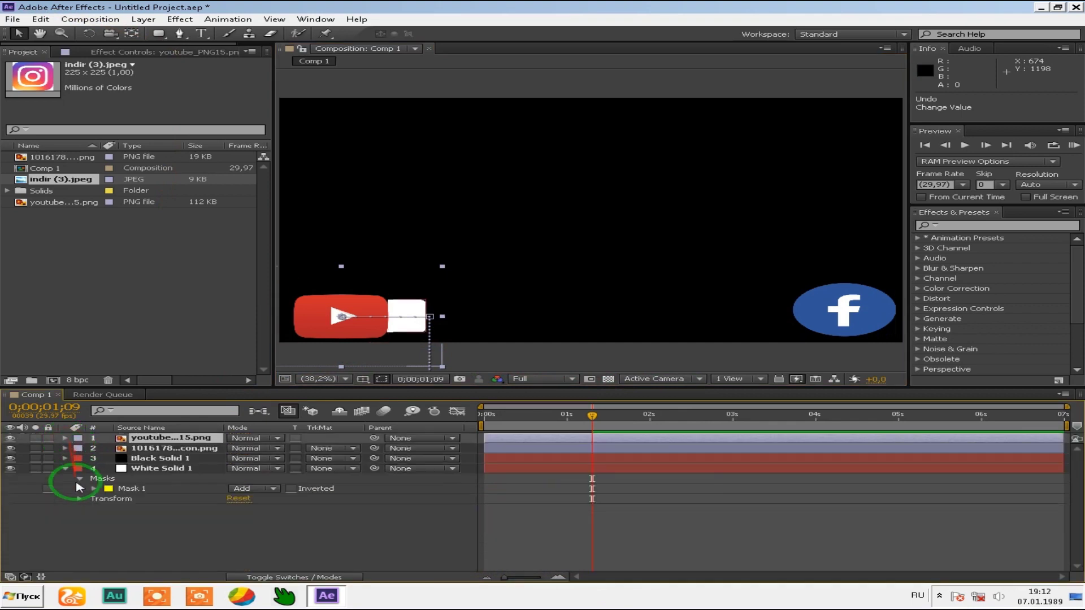
drag(416, 310, 397, 313)
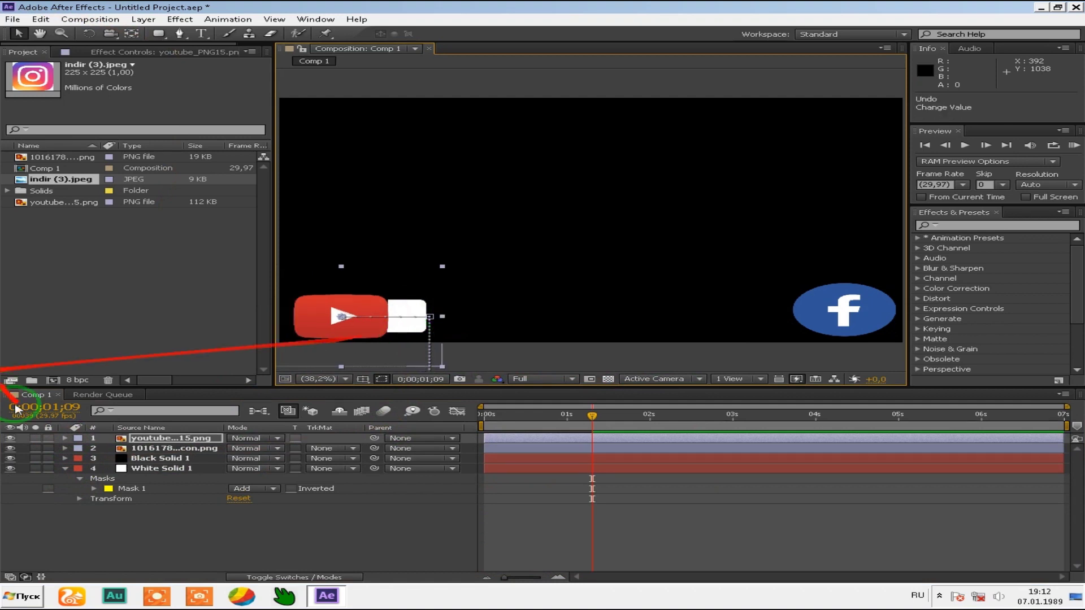
click(405, 315)
mouse_move(404, 315)
mouse_down()
mouse_move(367, 318)
mouse_move(78, 488)
mouse_up()
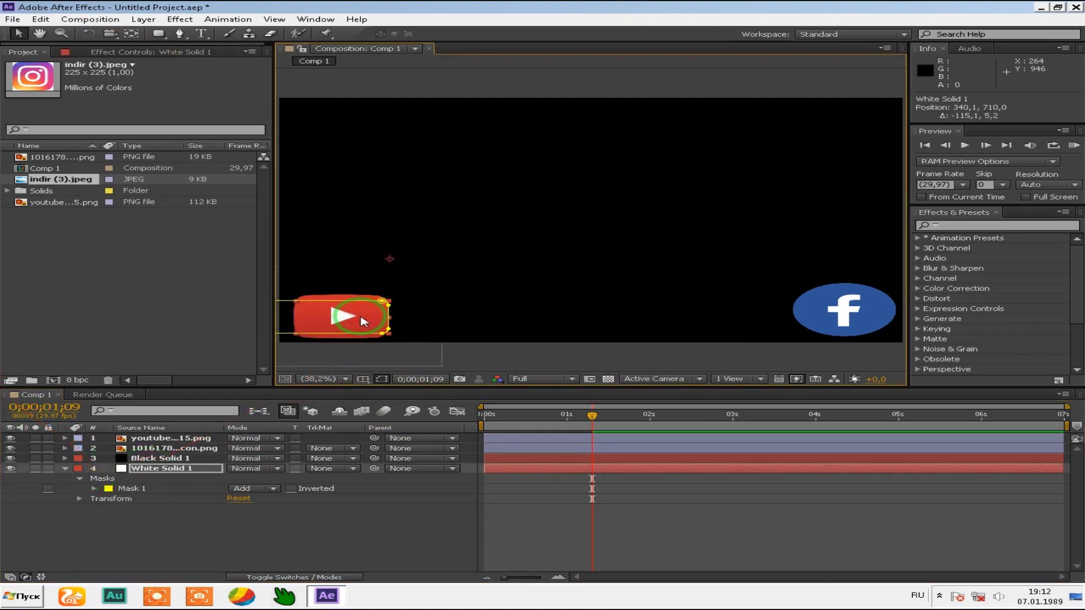
click(80, 498)
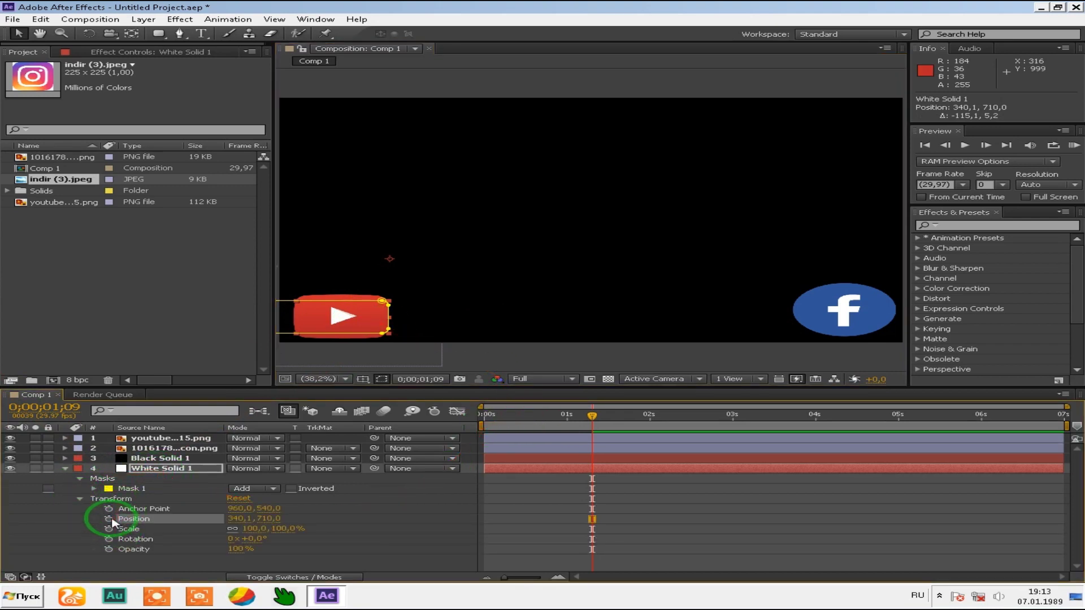
Step: Set starting transform keyframes, then at 0;00;01;15 slide the bar out right of the logo
click(109, 529)
click(108, 539)
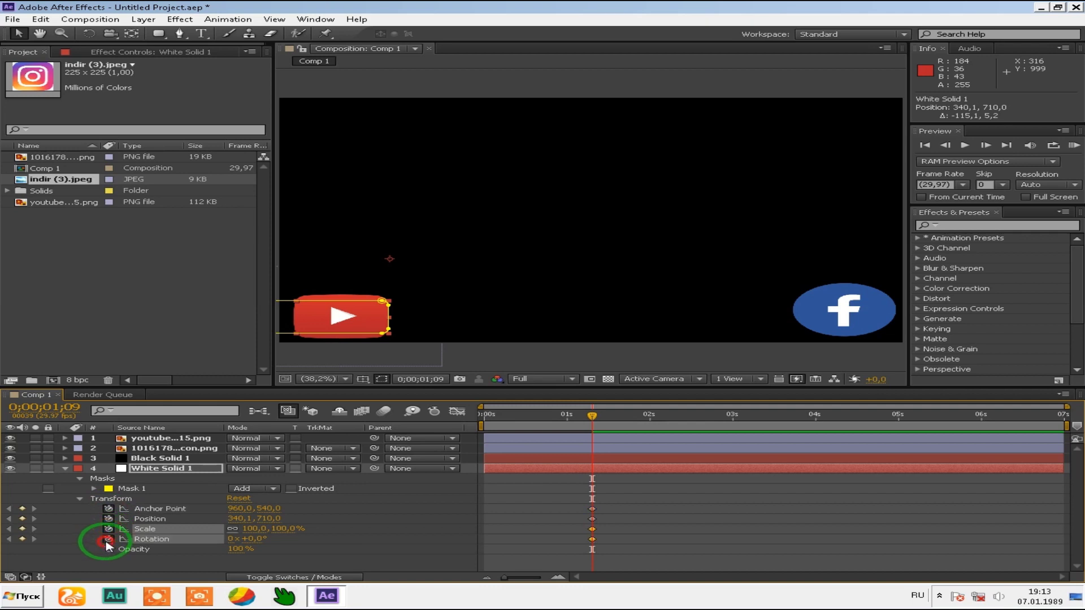
click(108, 549)
mouse_move(110, 549)
mouse_down()
mouse_move(611, 377)
mouse_move(592, 417)
mouse_move(608, 417)
mouse_up()
click(313, 310)
drag(341, 318, 531, 309)
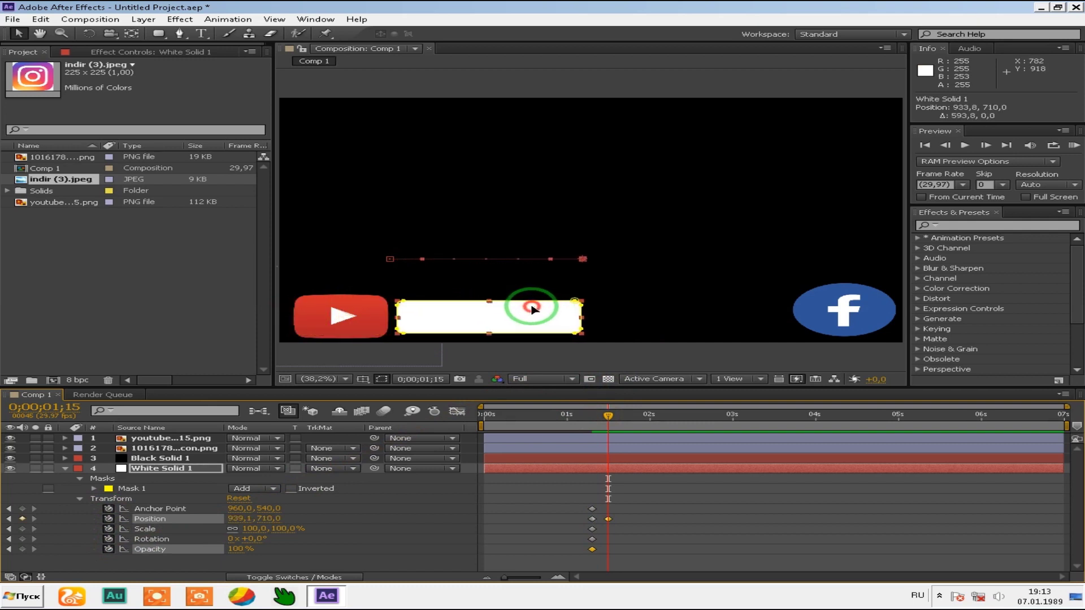
click(698, 344)
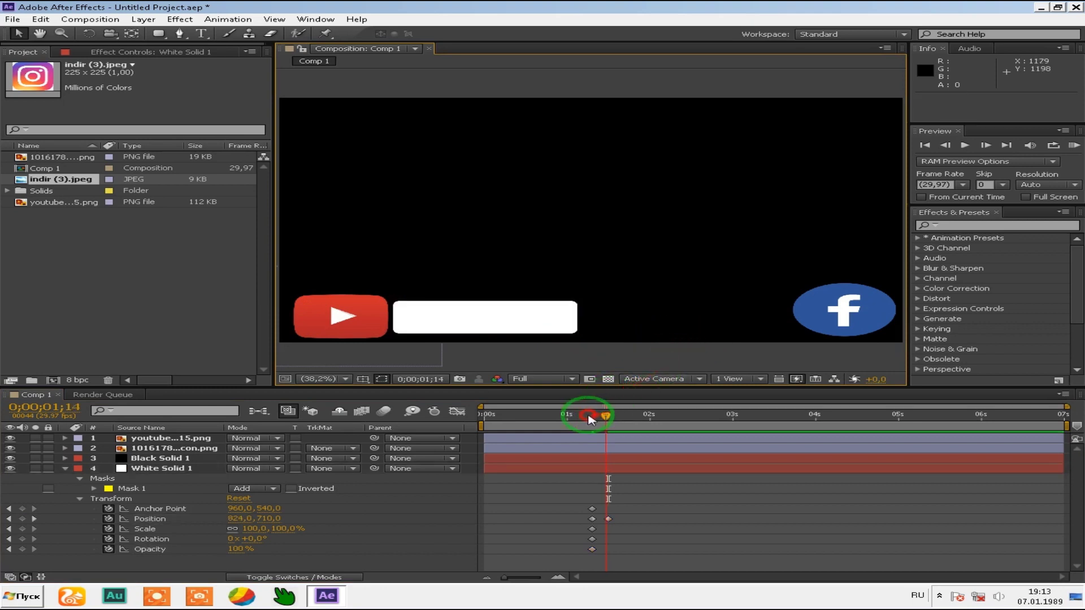
Step: Scrub the timeline back and forth to check the bar sliding out from the logo
drag(588, 419, 485, 418)
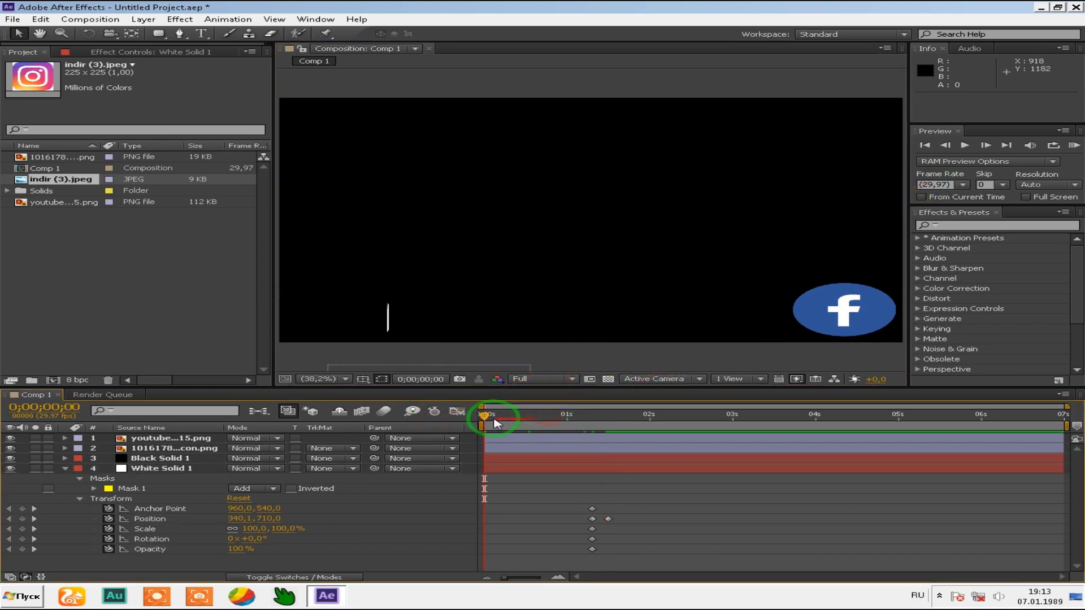
mouse_move(489, 417)
mouse_down()
mouse_move(626, 416)
mouse_move(601, 419)
mouse_up()
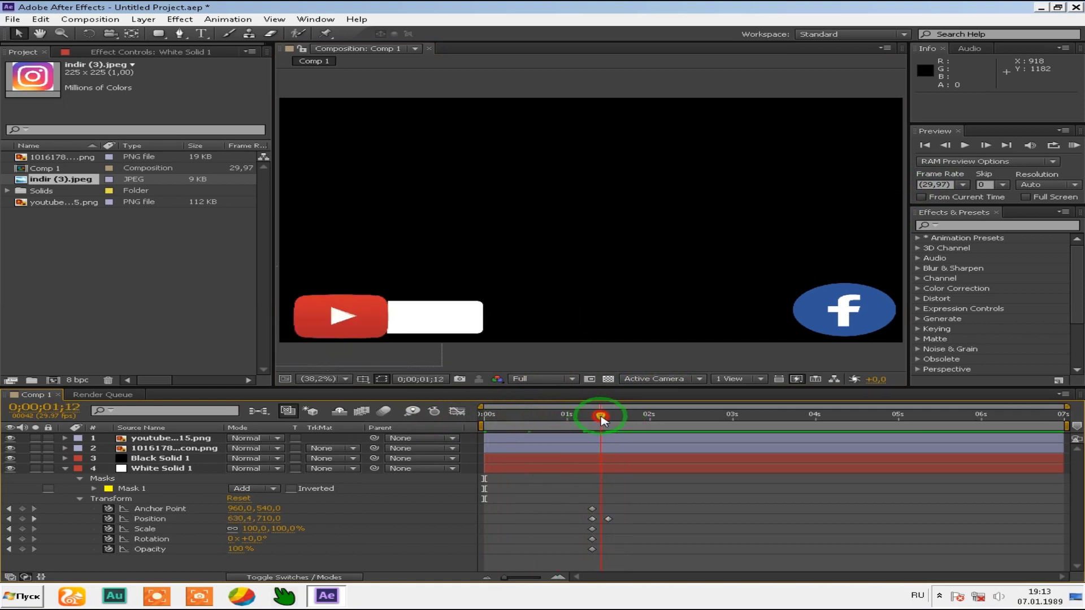
drag(597, 421, 575, 421)
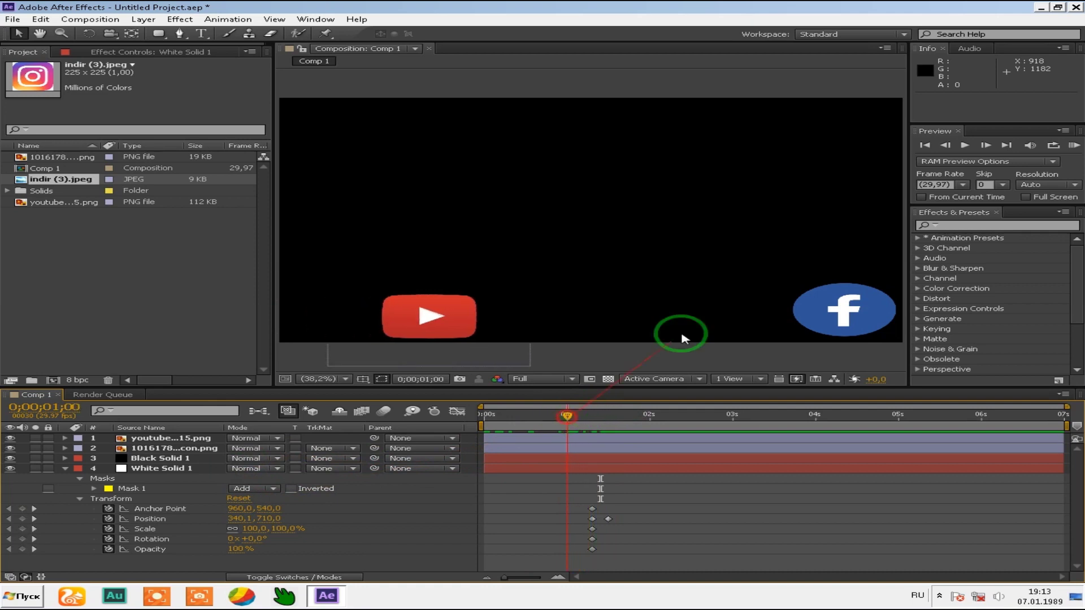
click(943, 147)
Step: Move White Solid 1's in-point to about one second and zoom the timeline to frames
click(944, 146)
click(944, 146)
click(943, 146)
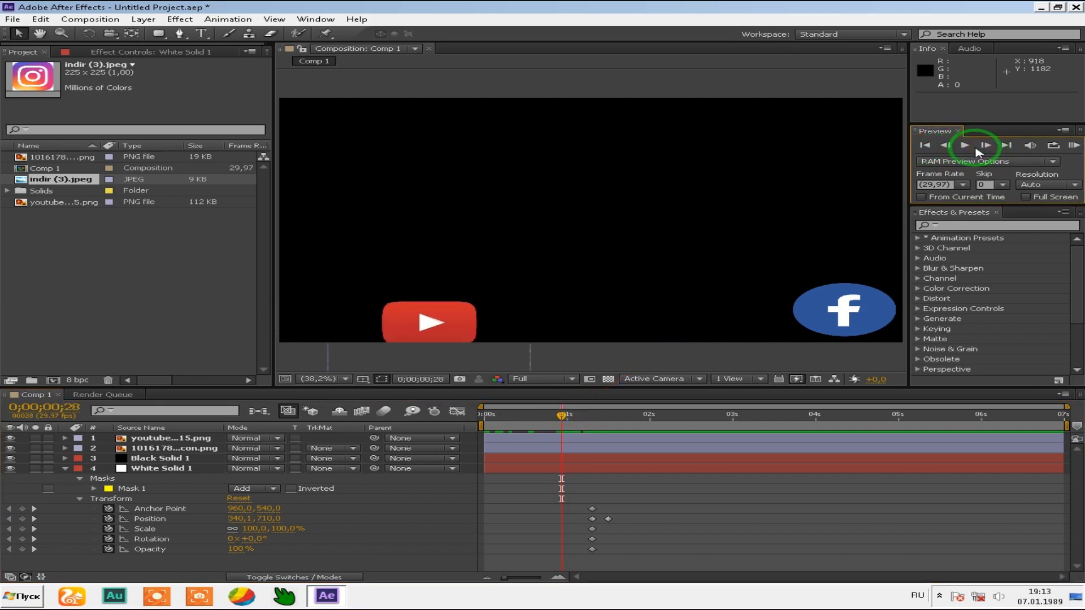
click(103, 490)
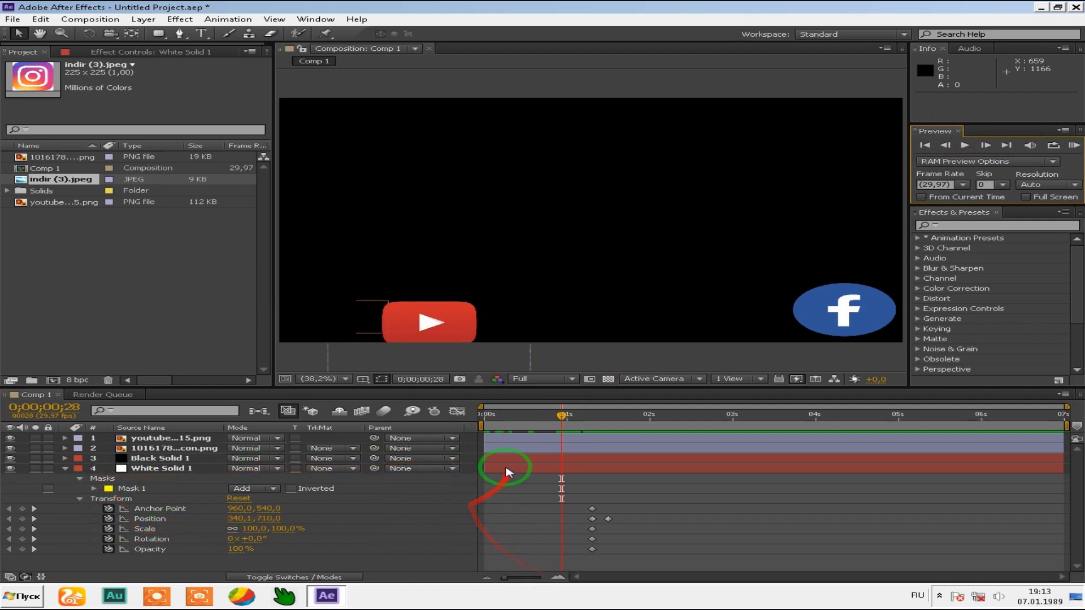
drag(485, 469, 578, 479)
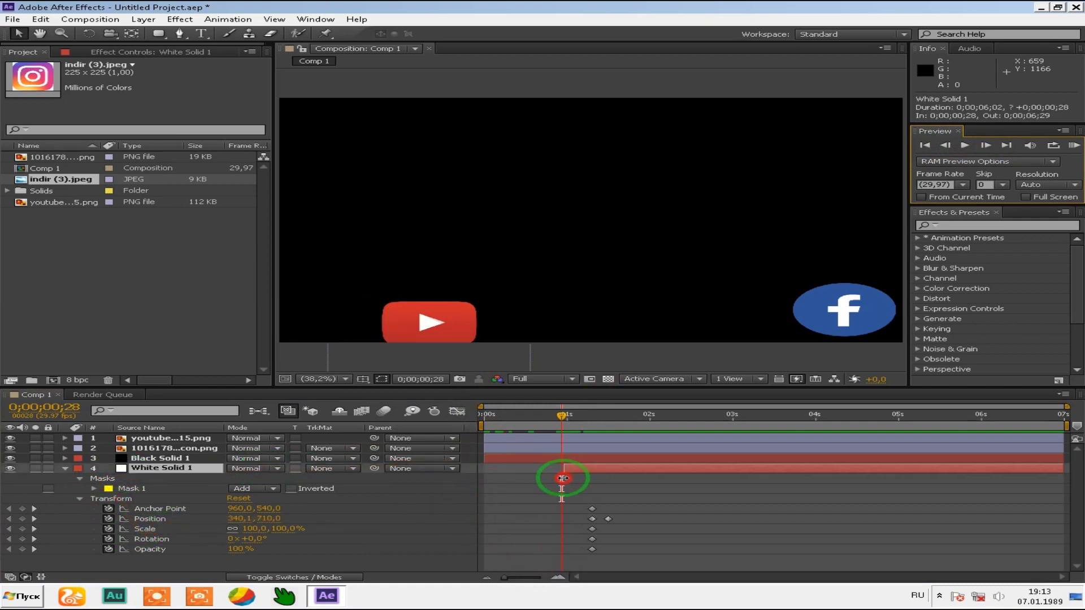
mouse_move(544, 577)
mouse_down()
mouse_move(554, 577)
mouse_move(502, 578)
mouse_up()
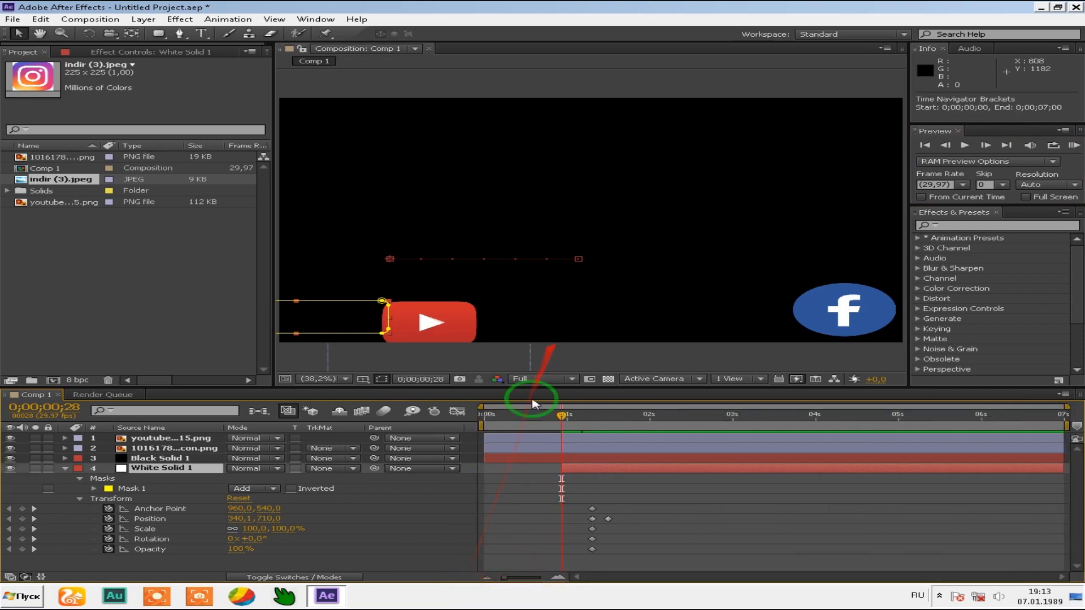
Step: Preview the animation from the start, stop at 0;00;01;03, and enable motion blur
drag(554, 420, 406, 415)
key(KP_0)
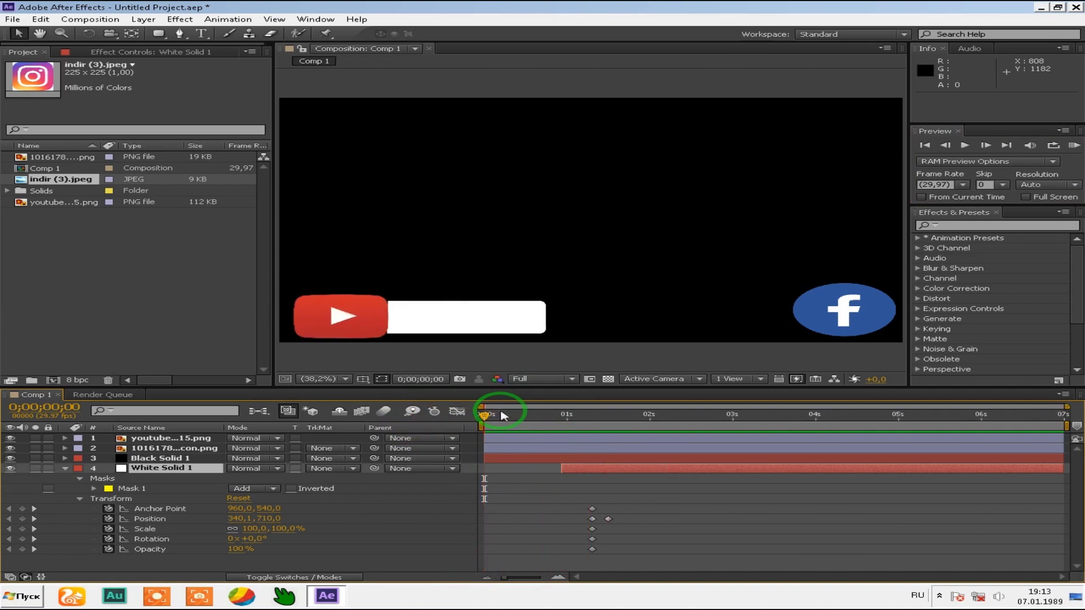
key(space)
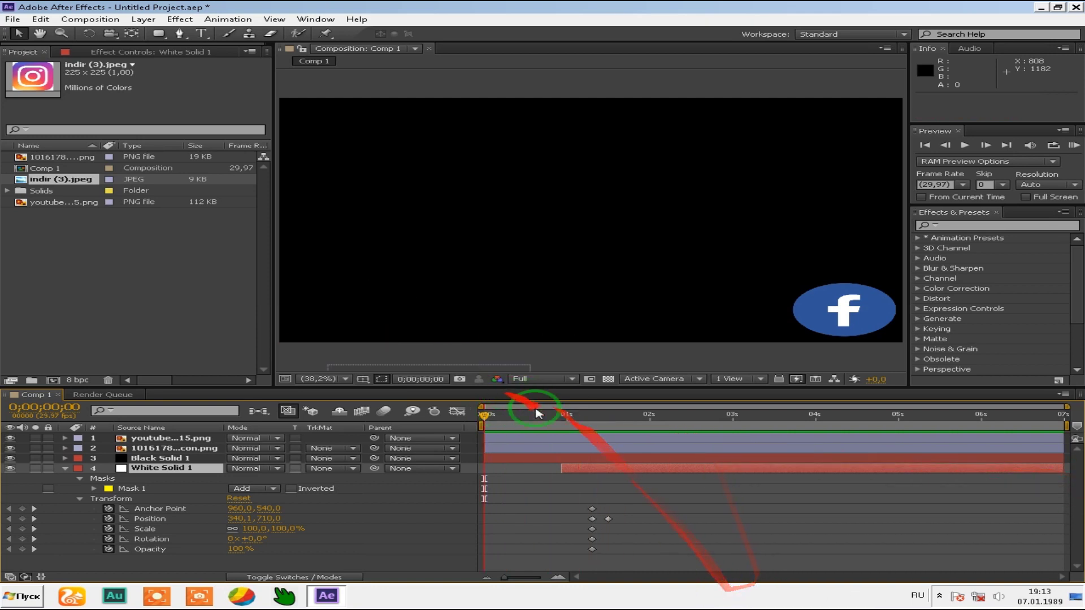
drag(553, 414, 575, 415)
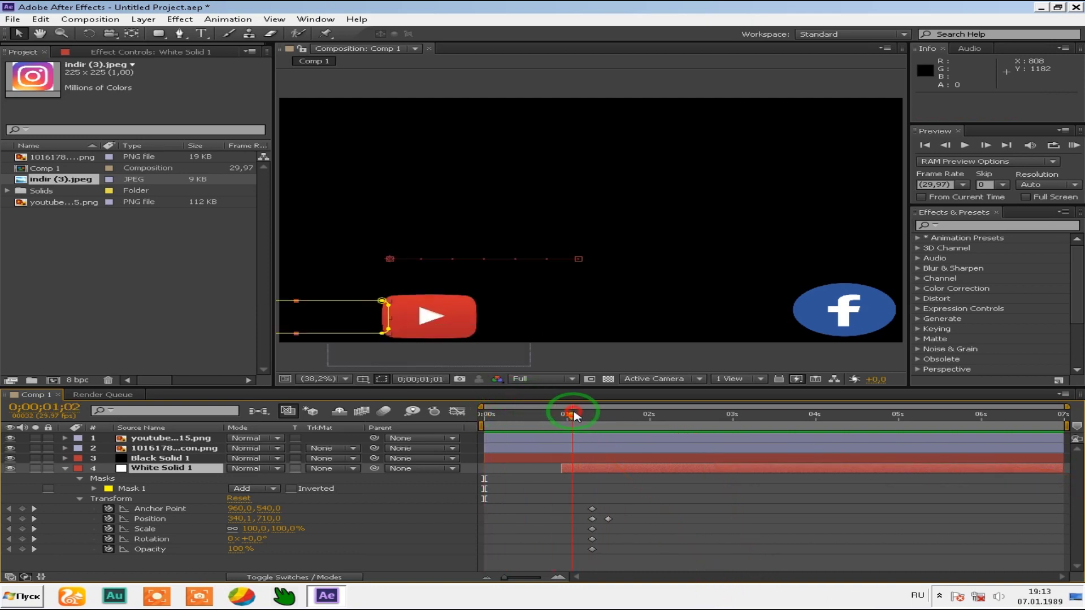
click(395, 411)
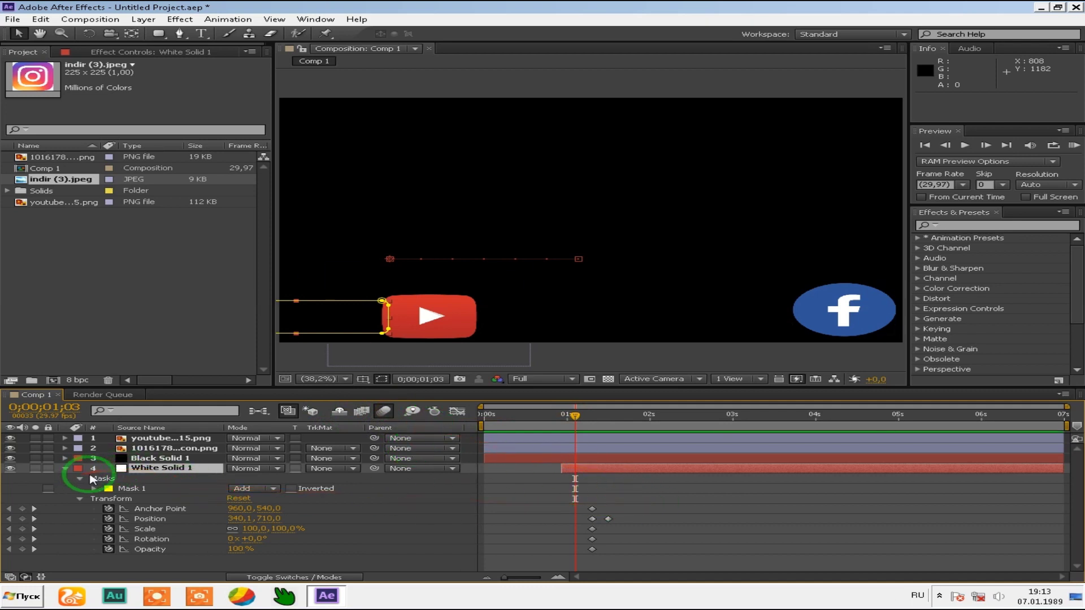
Step: Apply Easy Ease to the YouTube logo's keyframes and preview the result
click(62, 442)
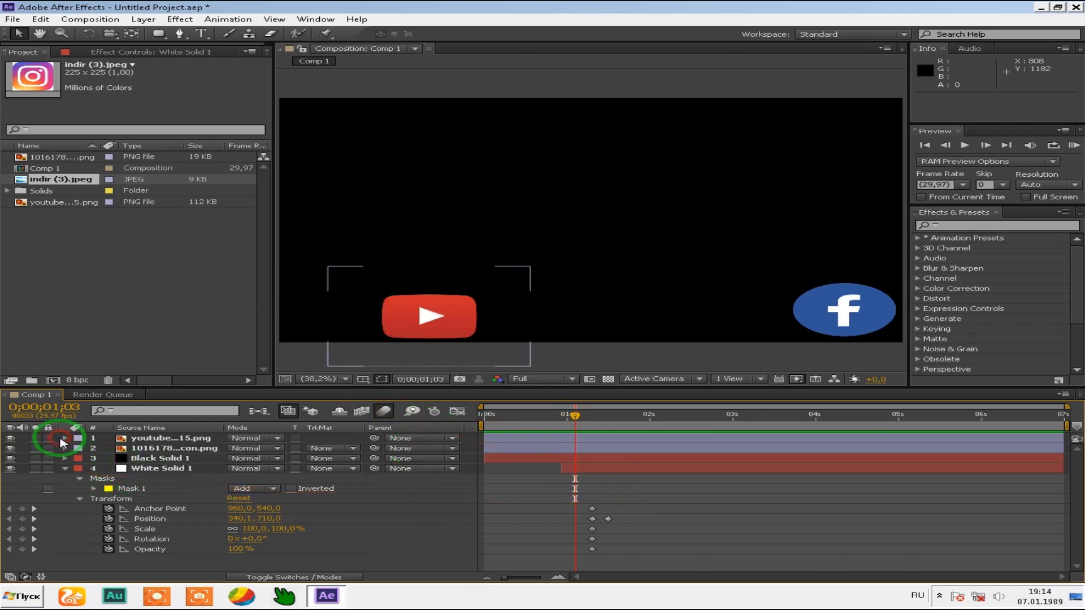
click(66, 438)
drag(639, 447, 436, 512)
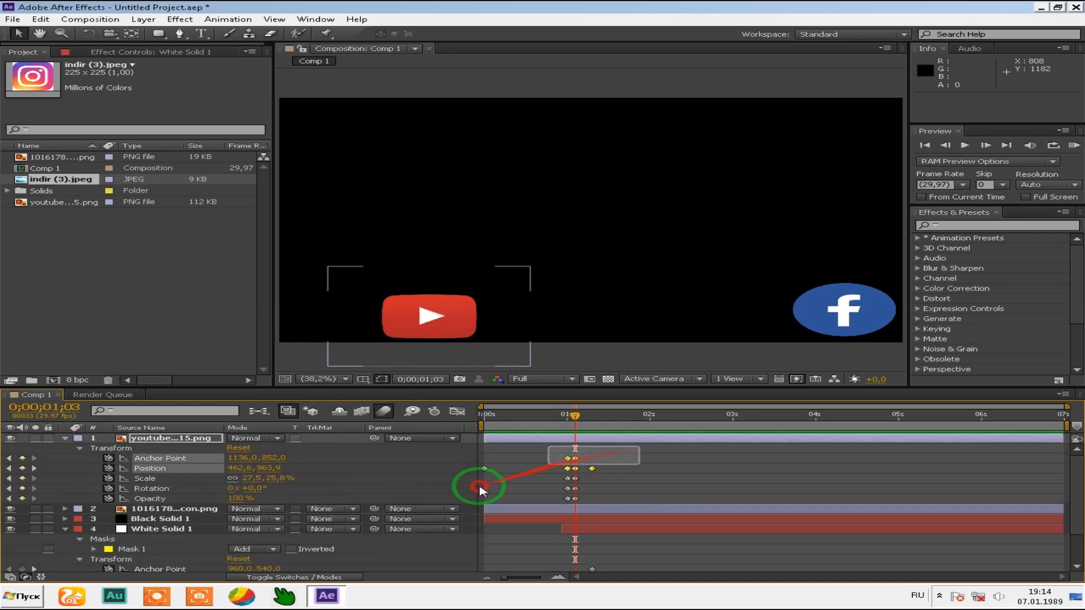
right_click(575, 468)
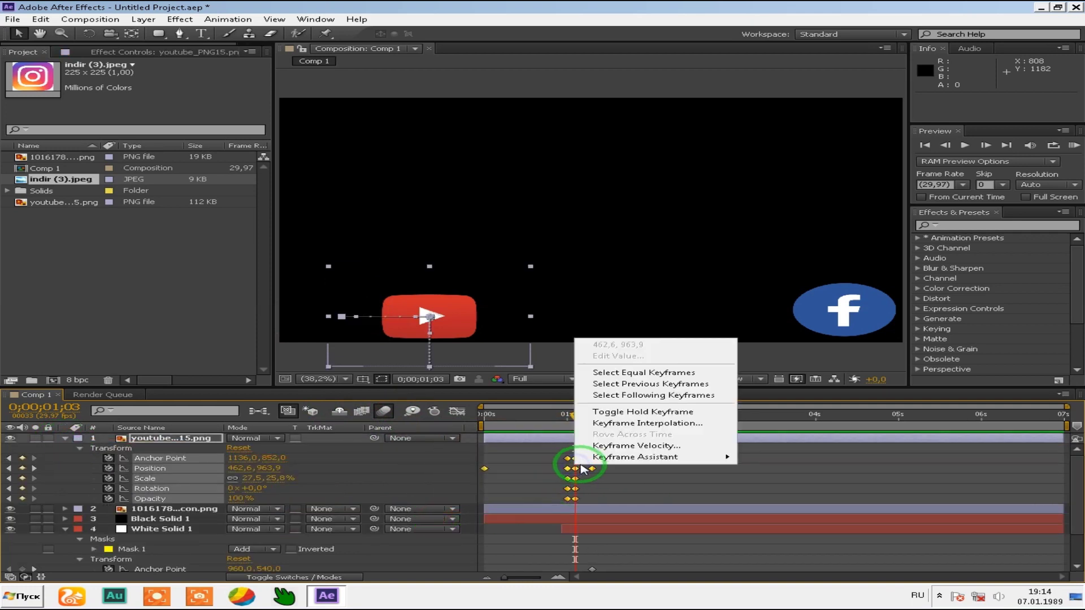
mouse_move(610, 461)
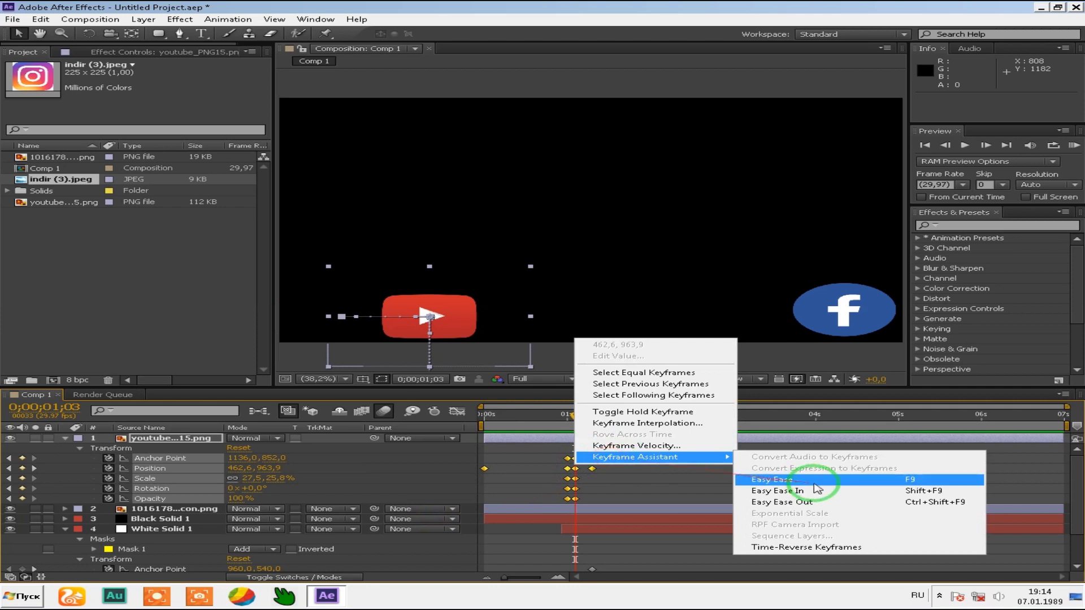
click(791, 481)
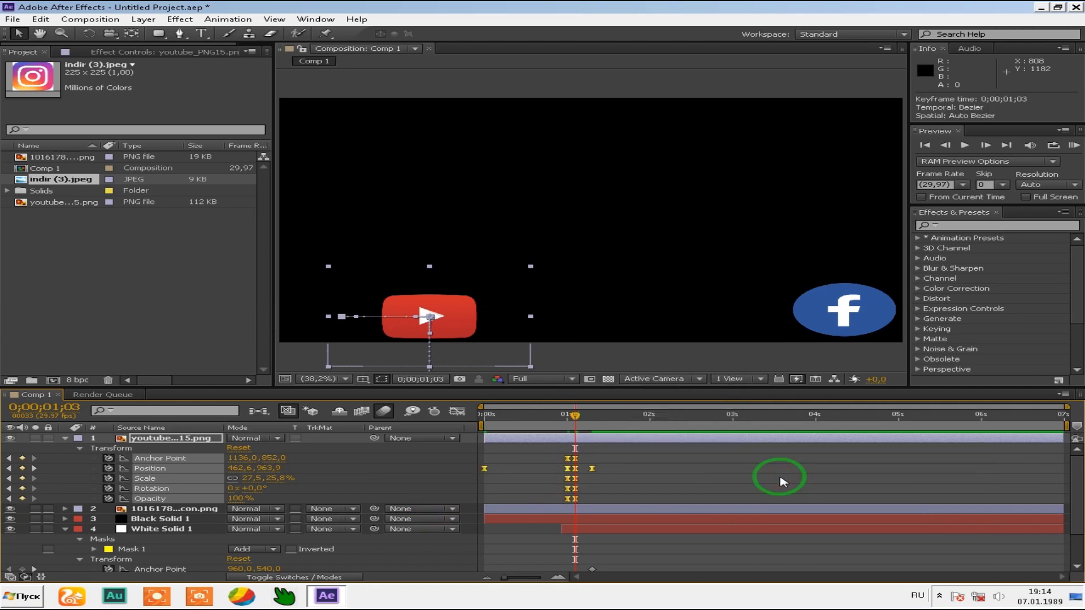
key(KP_0)
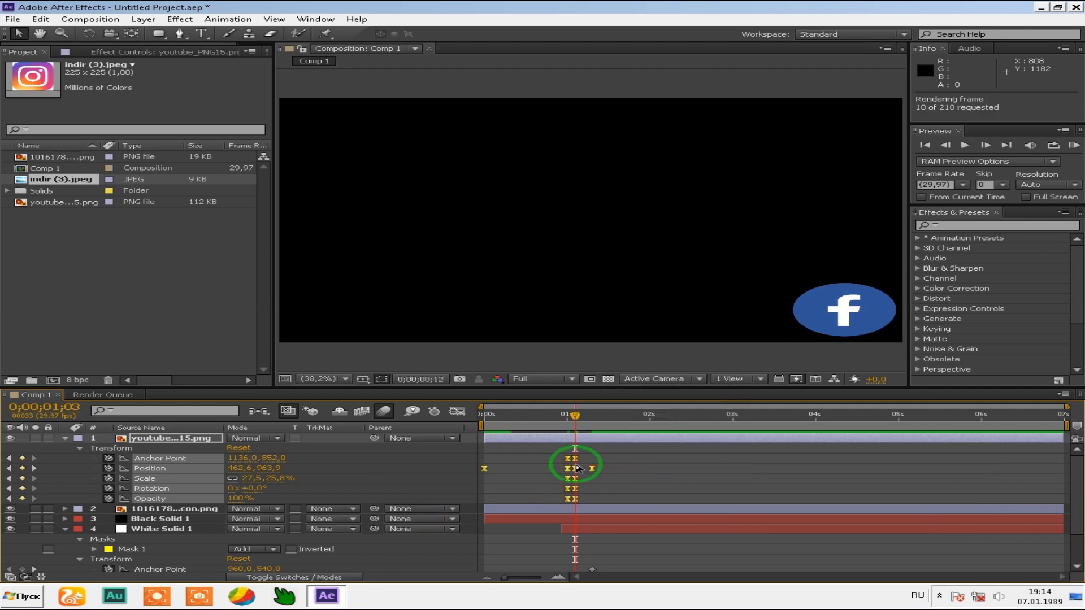
key(space)
key(KP_0)
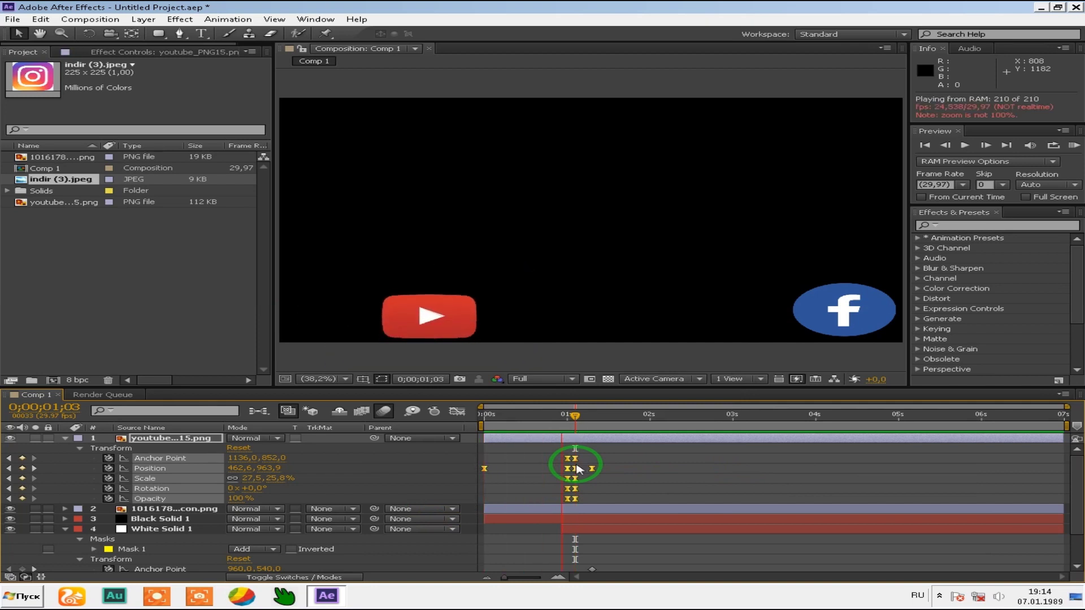
key(space)
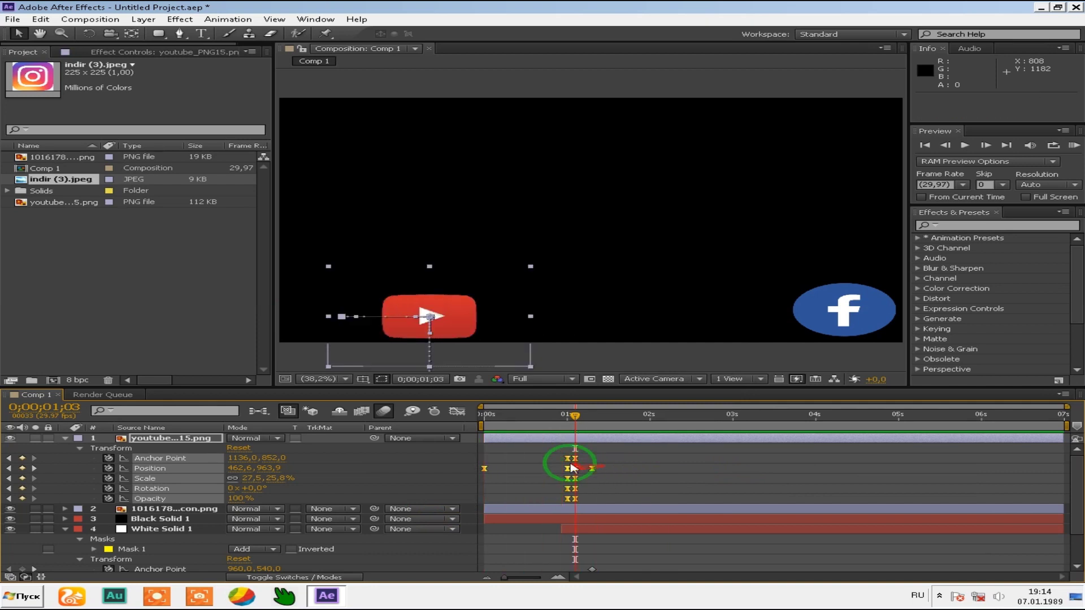
Step: Apply Easy Ease In to the white bar's transform keyframes, then preview and scrub to check
scroll(574, 496, down, 2)
scroll(664, 511, down, 1)
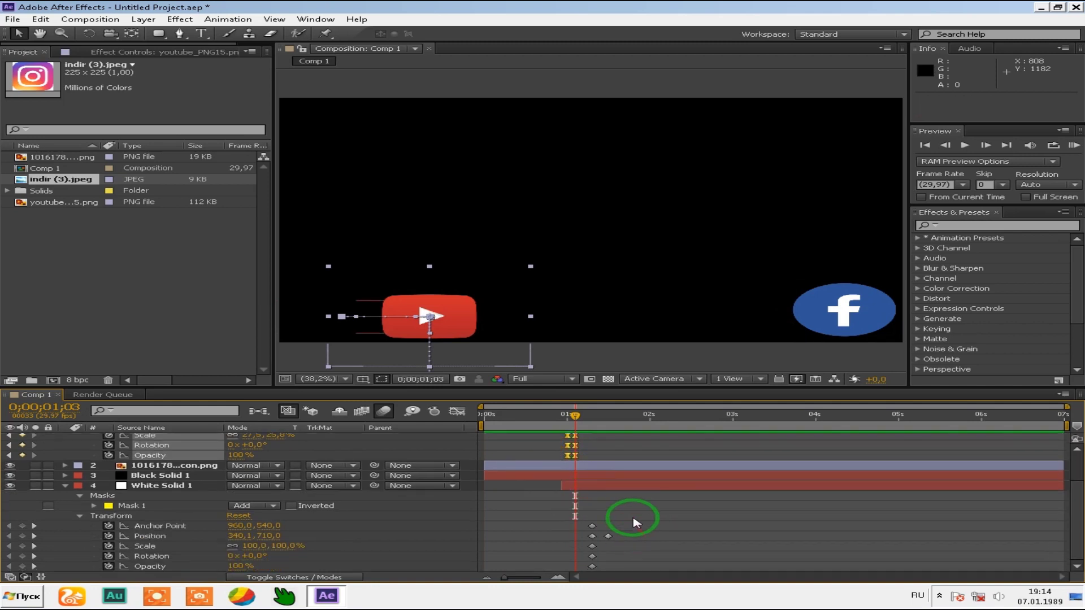
drag(636, 523, 568, 573)
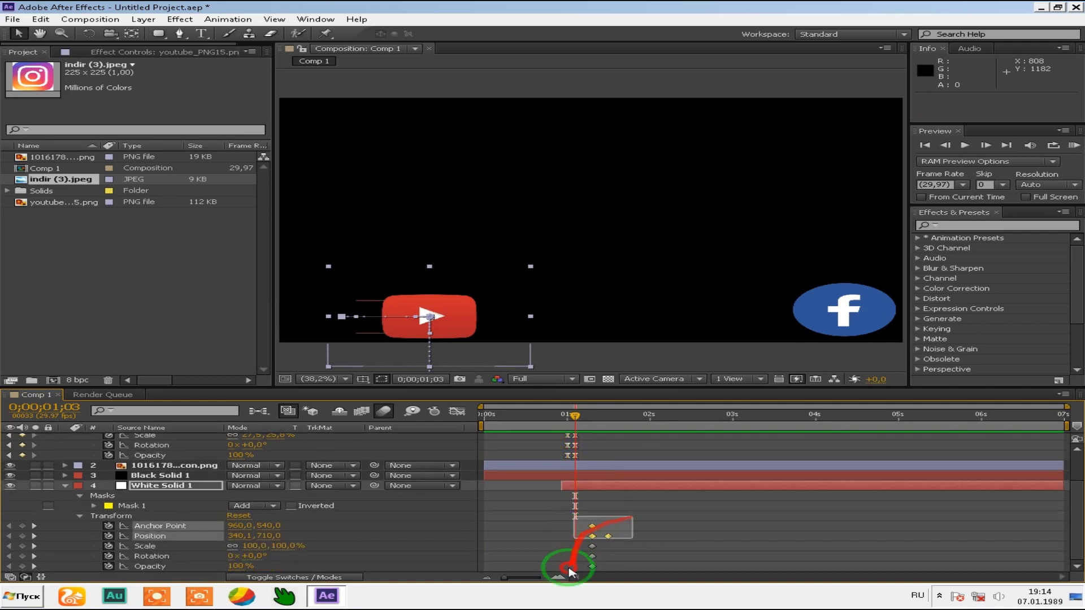
right_click(594, 542)
mouse_move(655, 531)
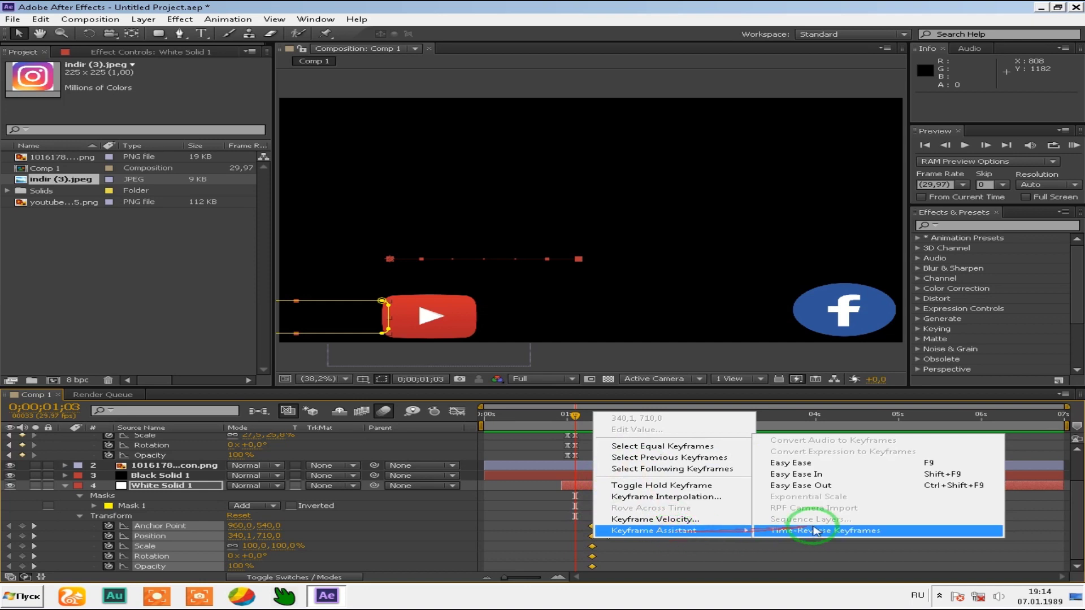
click(814, 475)
key(0)
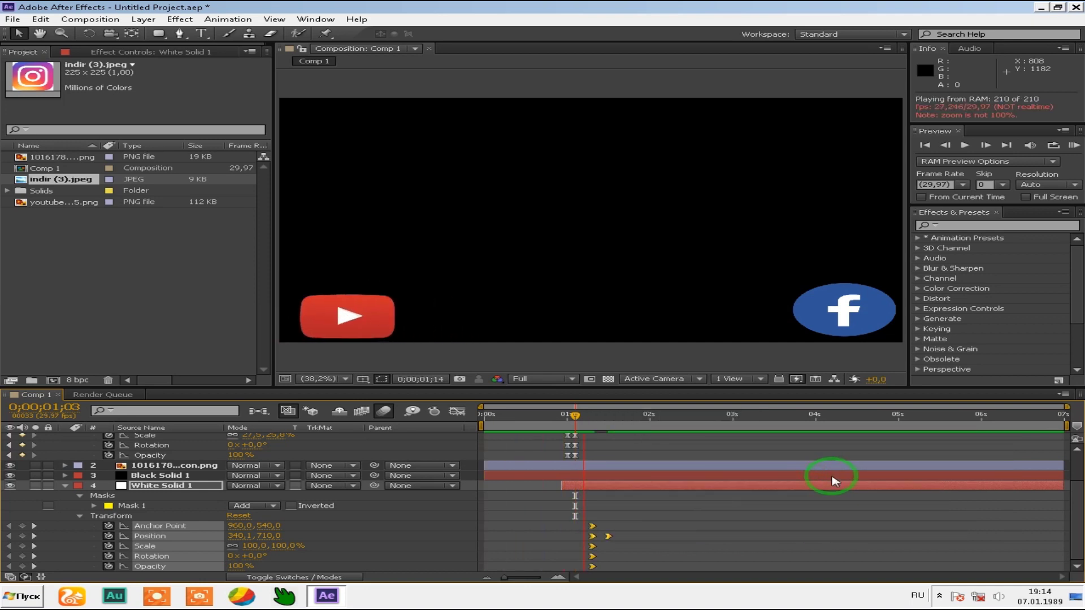
key(space)
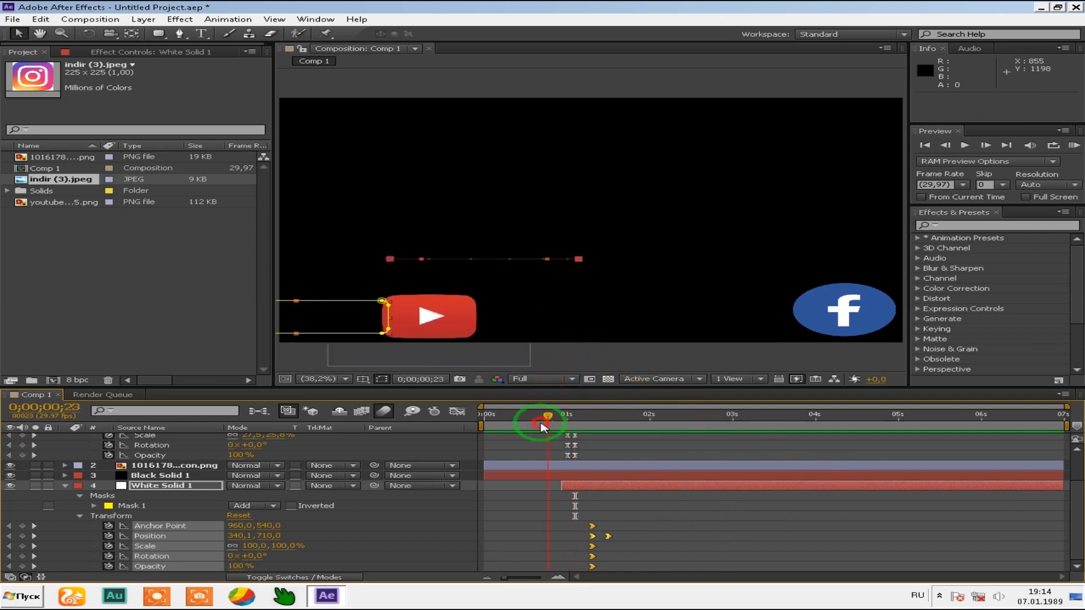
drag(543, 427, 623, 428)
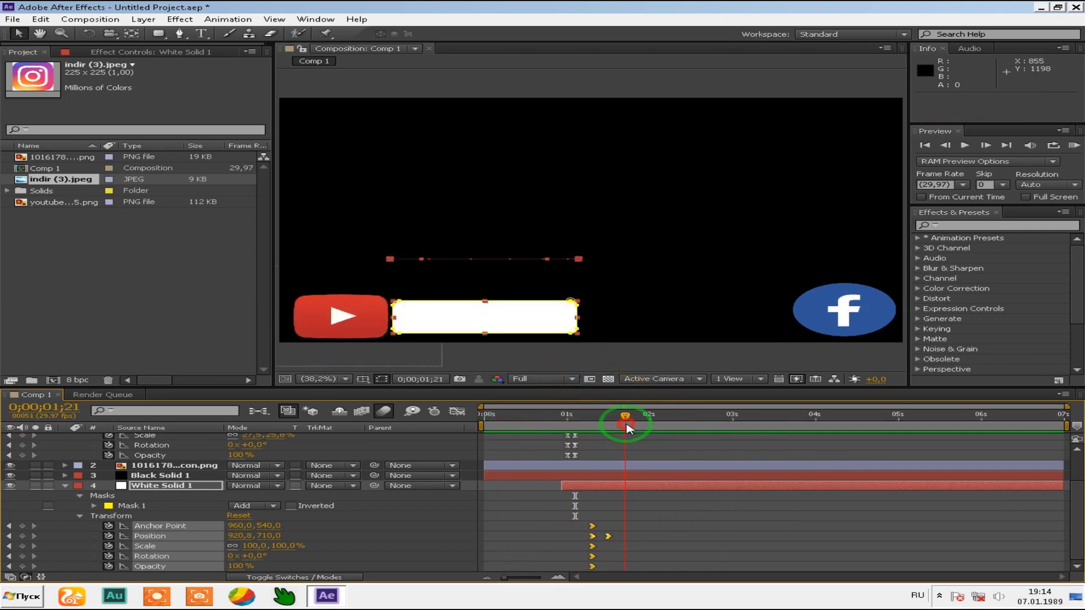
drag(612, 427, 601, 428)
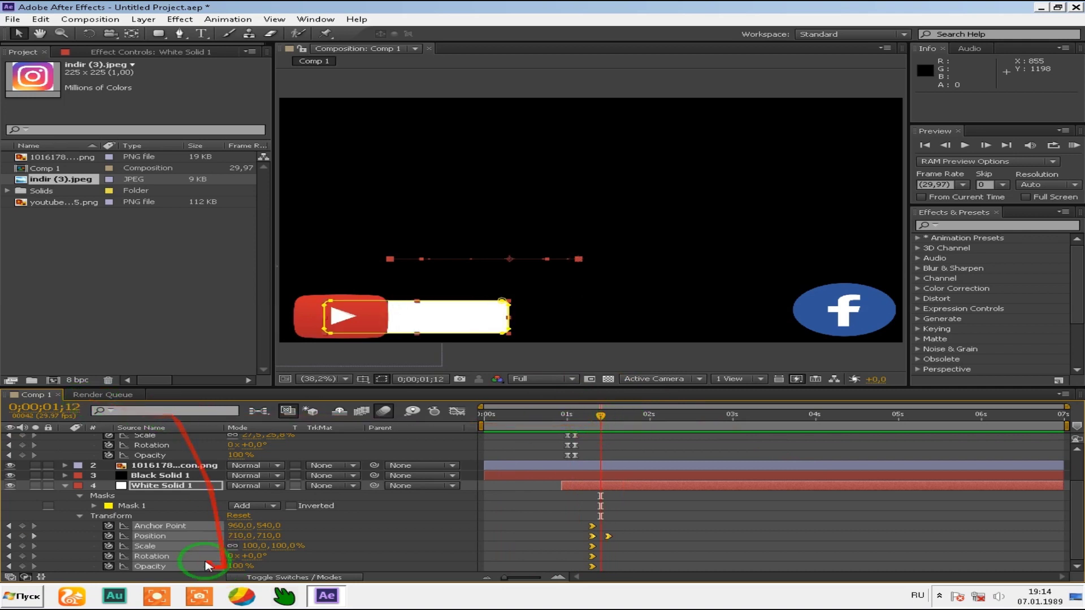
Step: Collapse the White Solid 1 and YouTube layer properties and bring up the new-layer menu
click(64, 486)
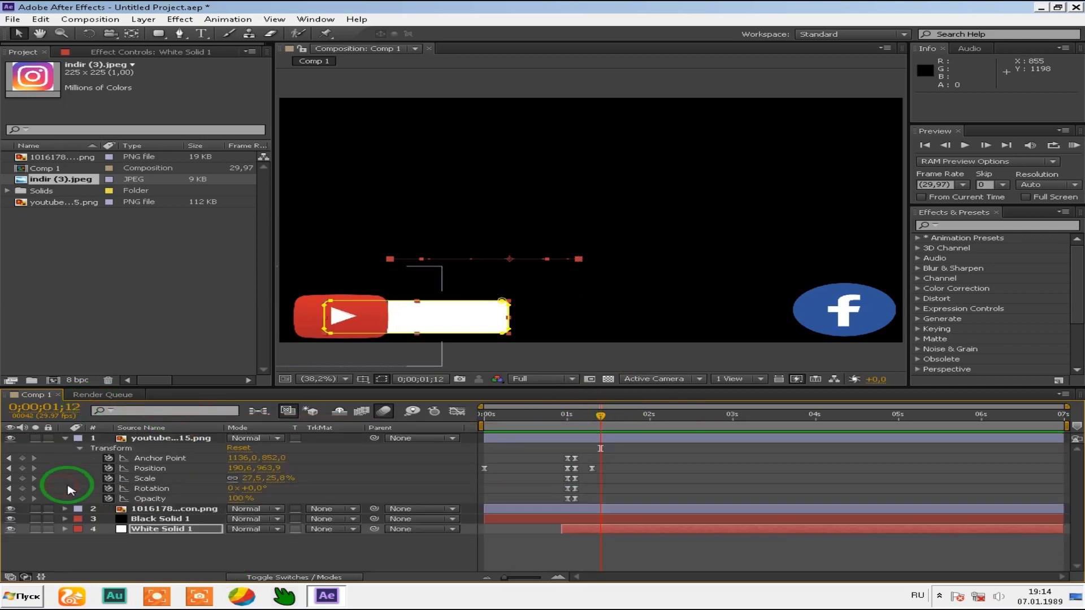
click(66, 439)
right_click(188, 498)
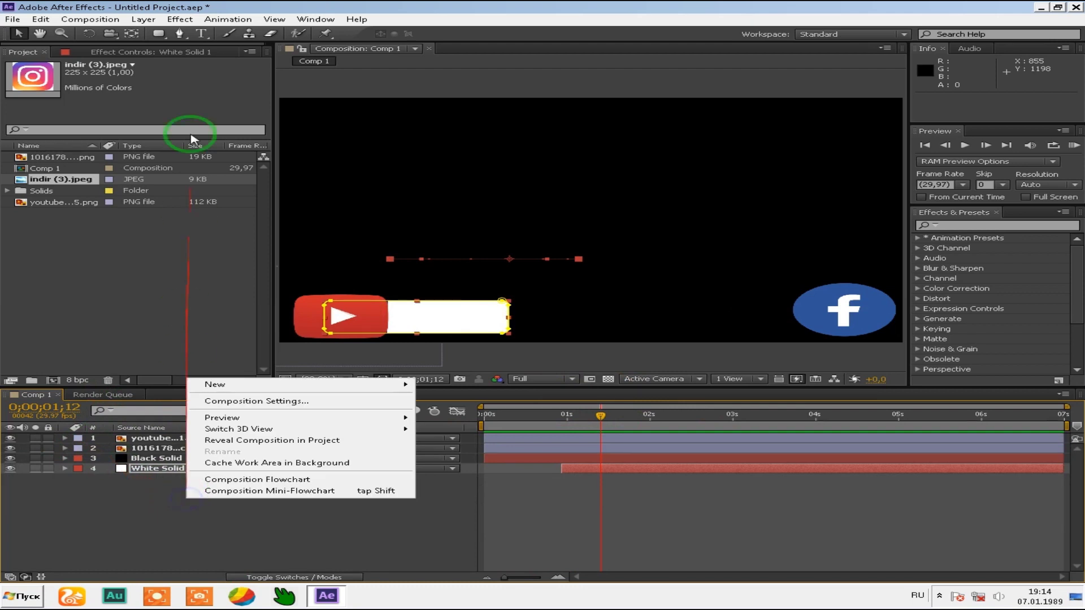
click(200, 33)
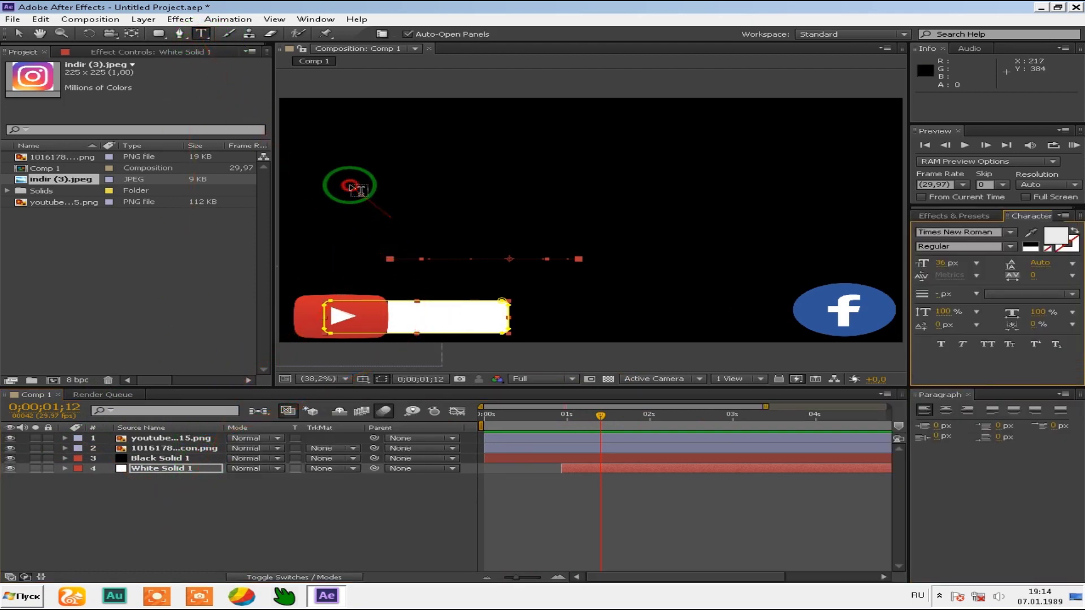
Step: Place the 'PRO Ders' text in the composition and re-dock the floating Tools panel
click(447, 331)
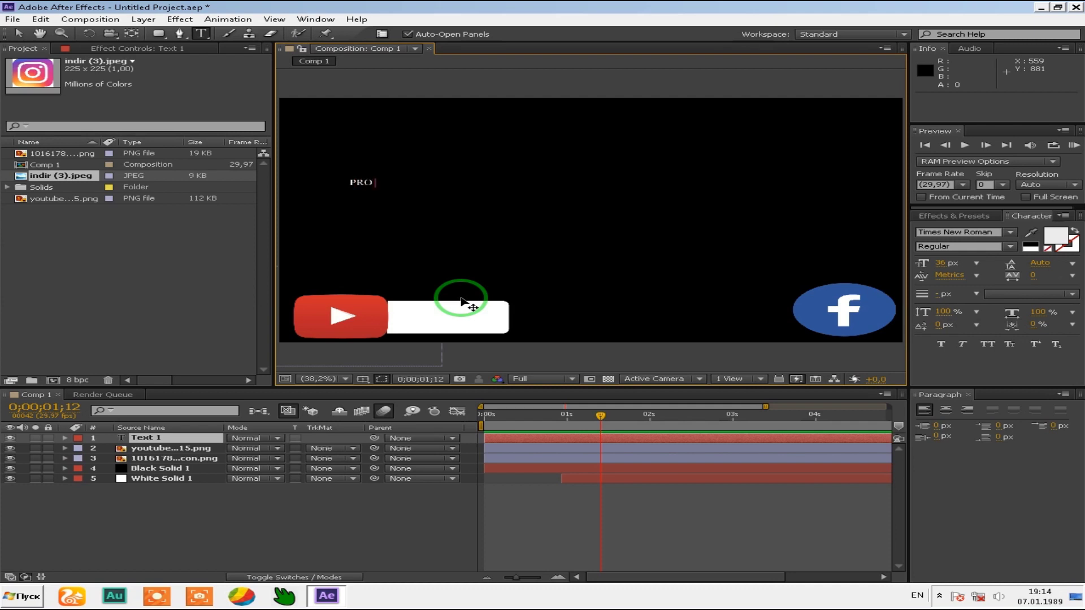
text(PRO Ders)
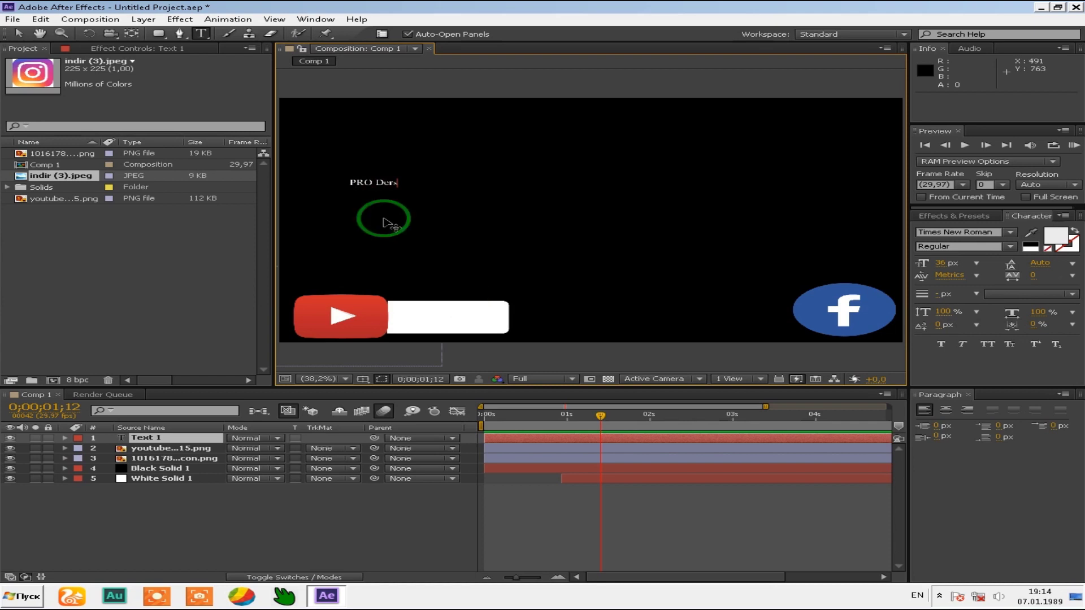
drag(19, 32, 28, 50)
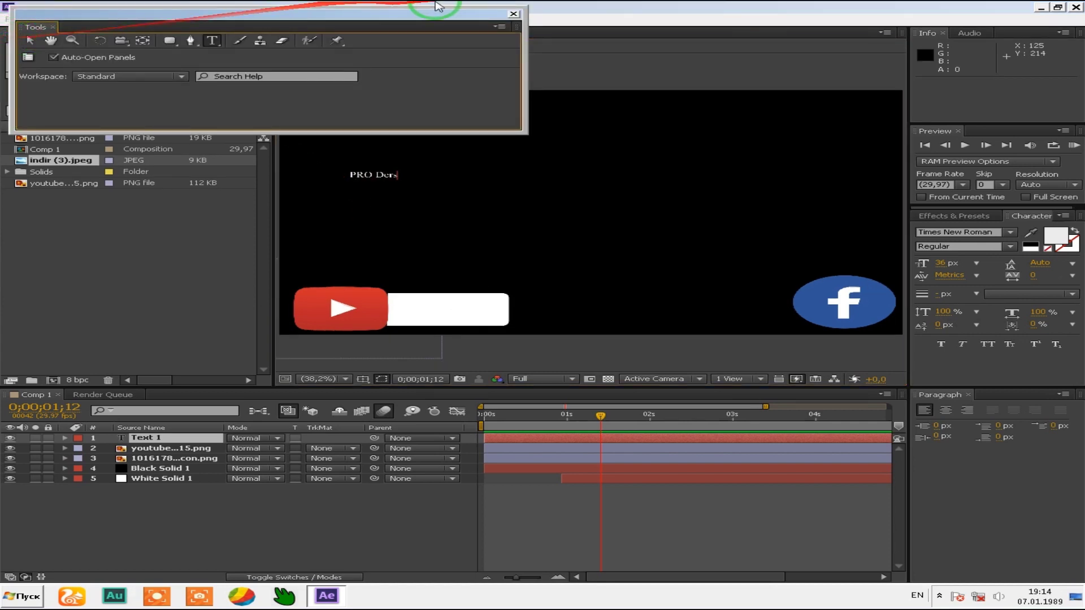
click(29, 41)
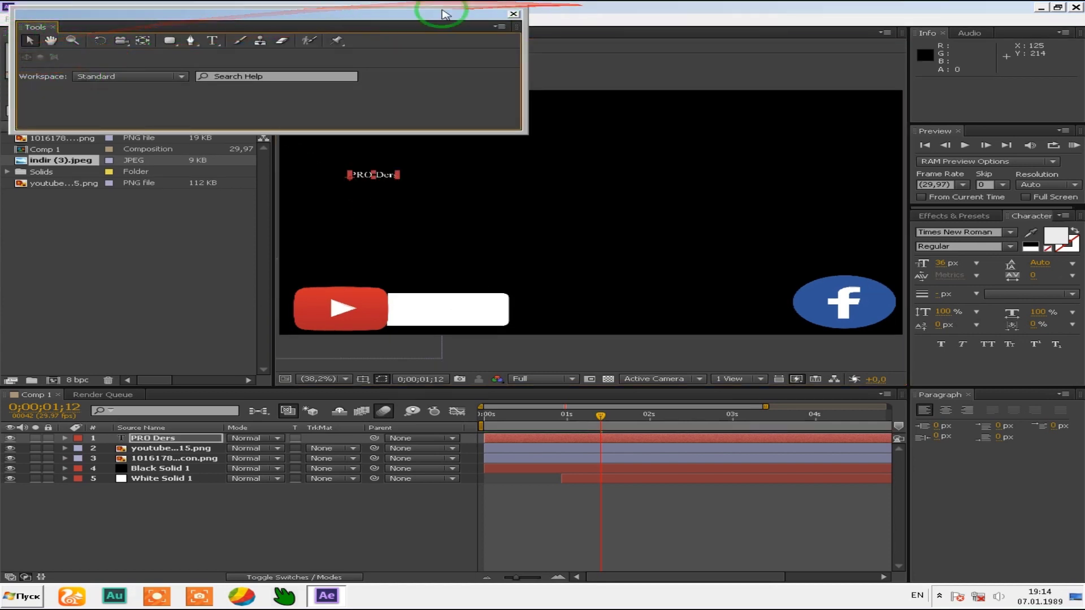
mouse_move(435, 12)
mouse_down()
mouse_move(180, 90)
mouse_move(445, 54)
mouse_move(299, 41)
mouse_move(212, 56)
mouse_up()
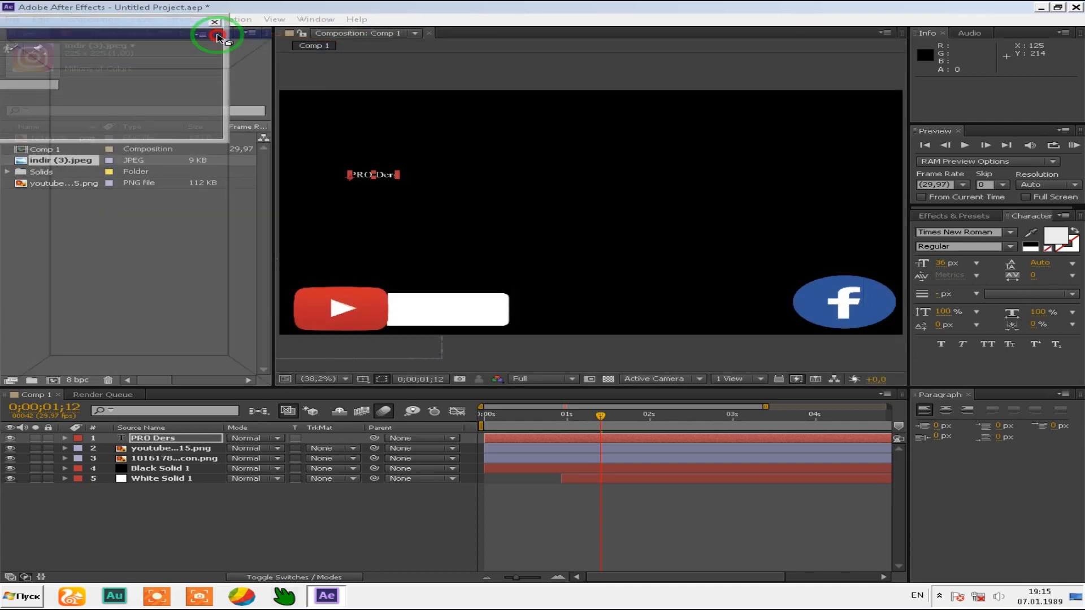
drag(212, 56, 213, 35)
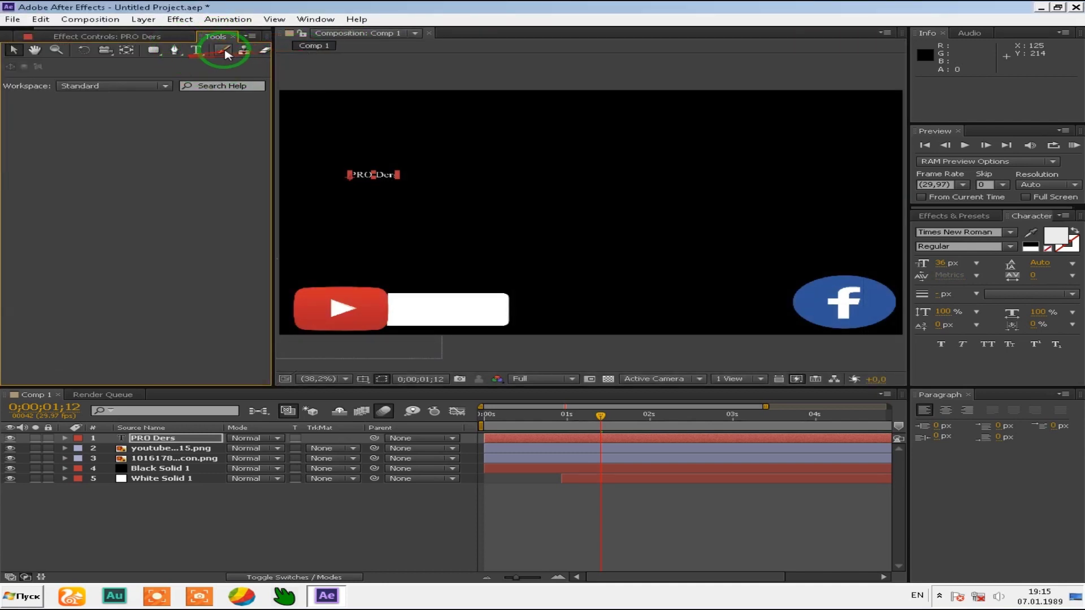
Step: Enlarge the PRO Ders text and set its fill colour to near-black
mouse_move(204, 41)
mouse_down()
mouse_move(217, 59)
mouse_move(207, 22)
mouse_move(184, 31)
mouse_up()
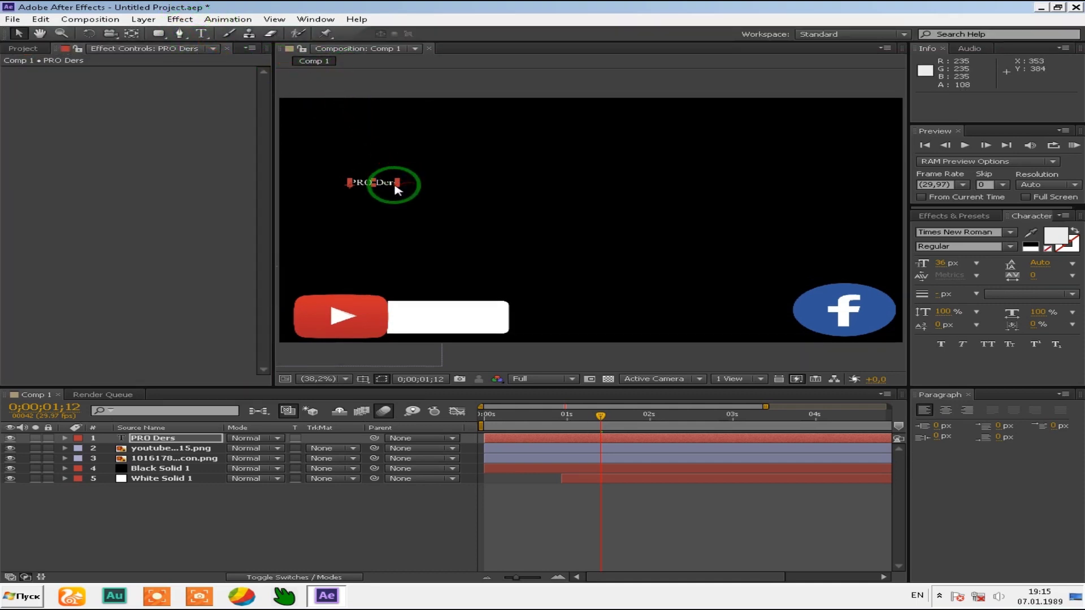
mouse_move(398, 185)
mouse_down()
mouse_move(490, 178)
mouse_move(490, 317)
mouse_up()
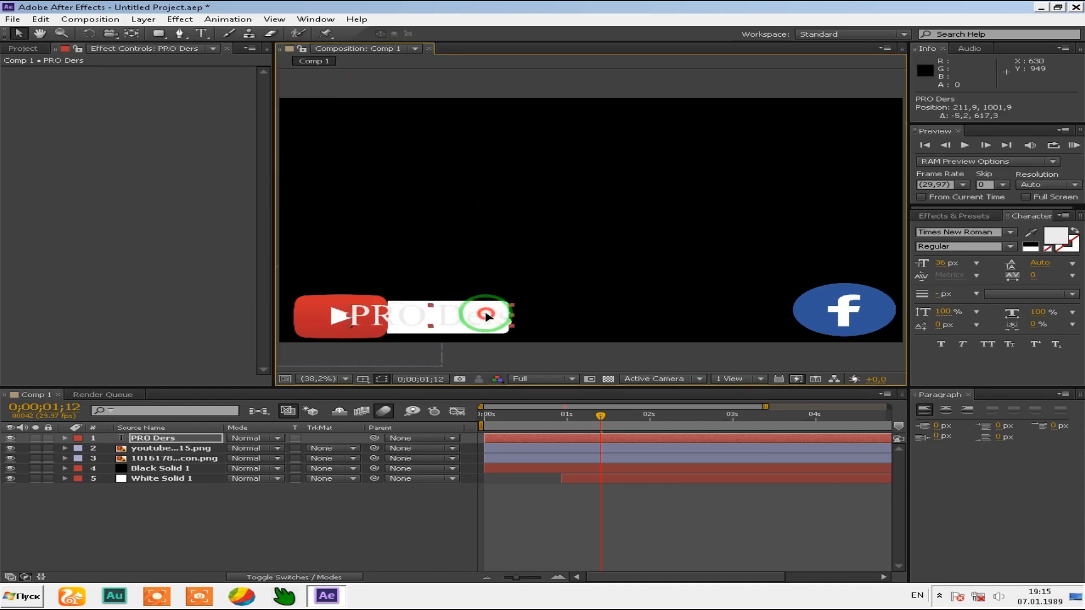
click(1056, 236)
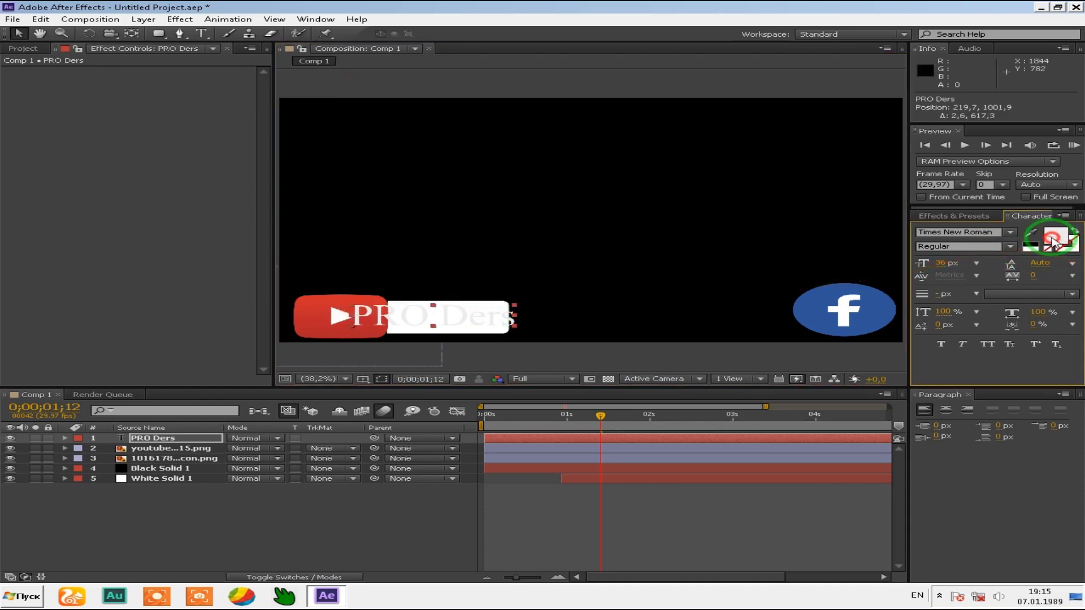
drag(509, 308, 314, 384)
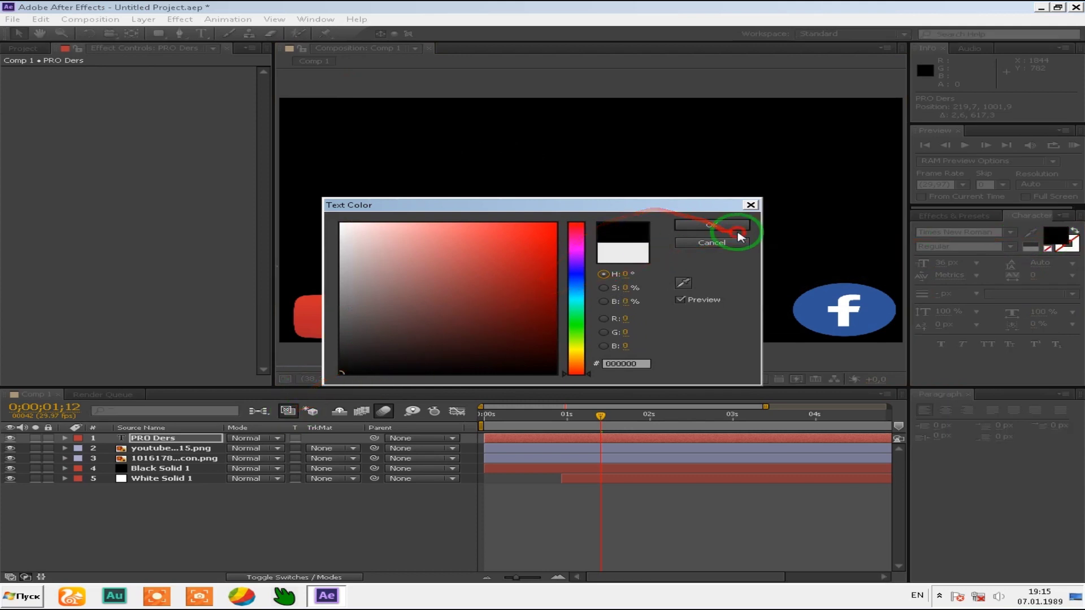
click(713, 226)
Step: Shrink the PRO Ders text and move it right inside the white bar
drag(515, 306, 462, 315)
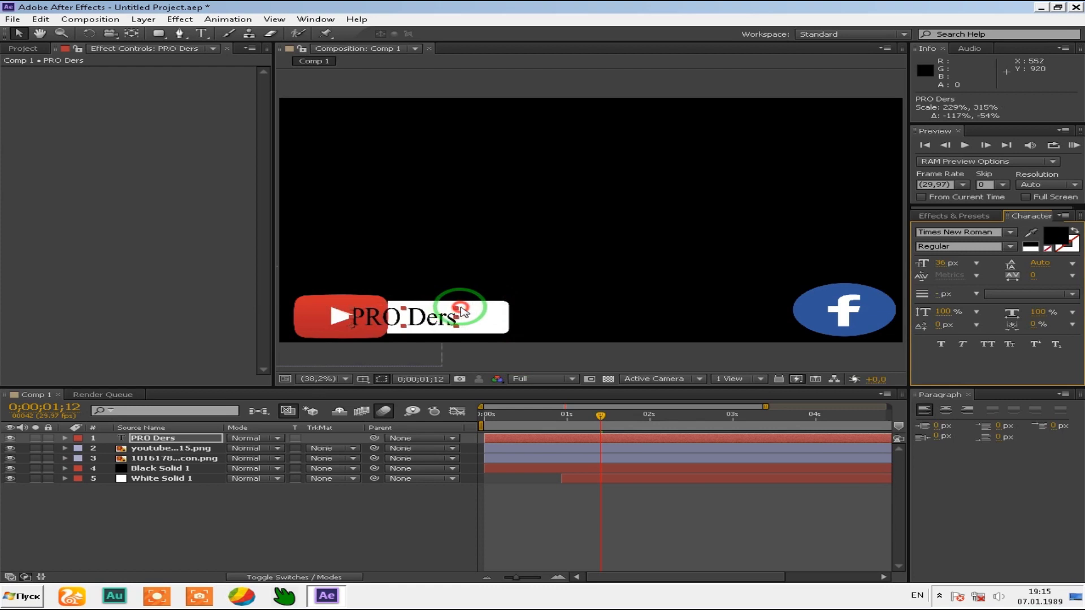
drag(419, 317, 463, 319)
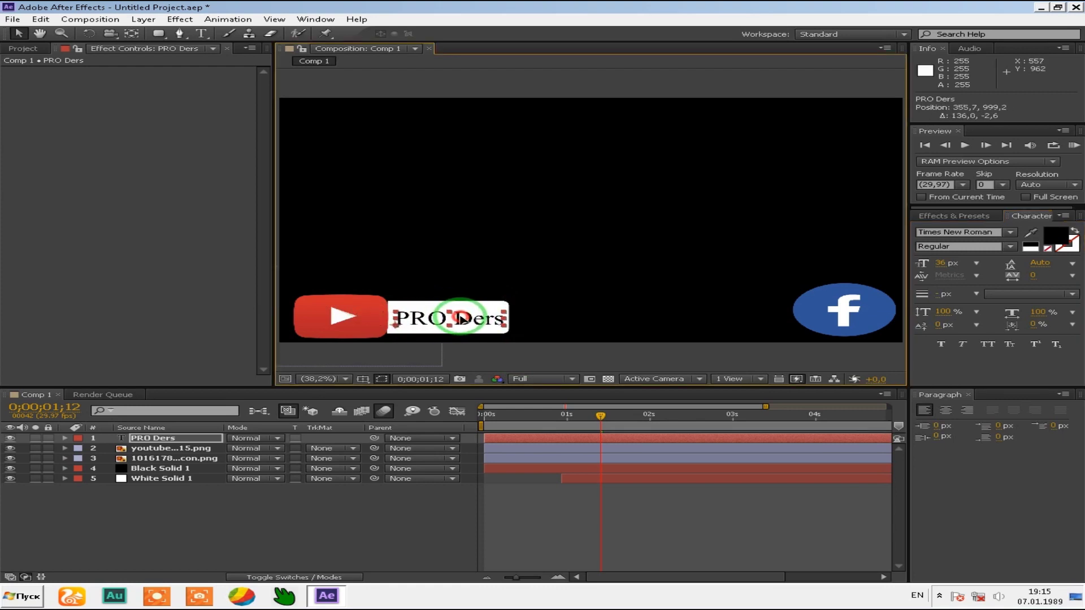
click(590, 353)
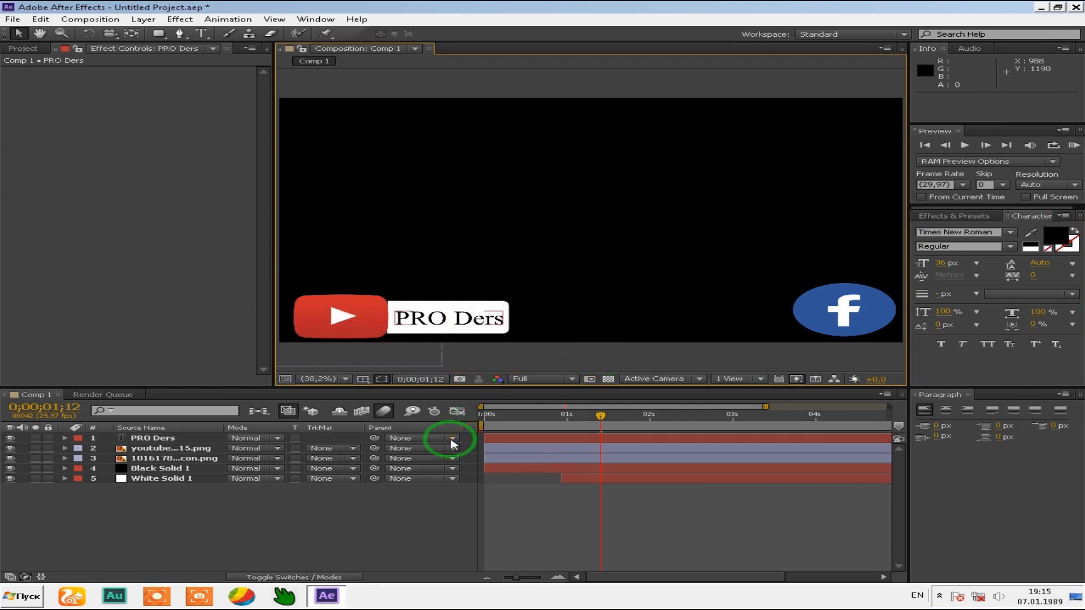
Step: Move PRO Ders above White Solid 1, parent it to that bar, and RAM preview twice
drag(184, 440, 191, 478)
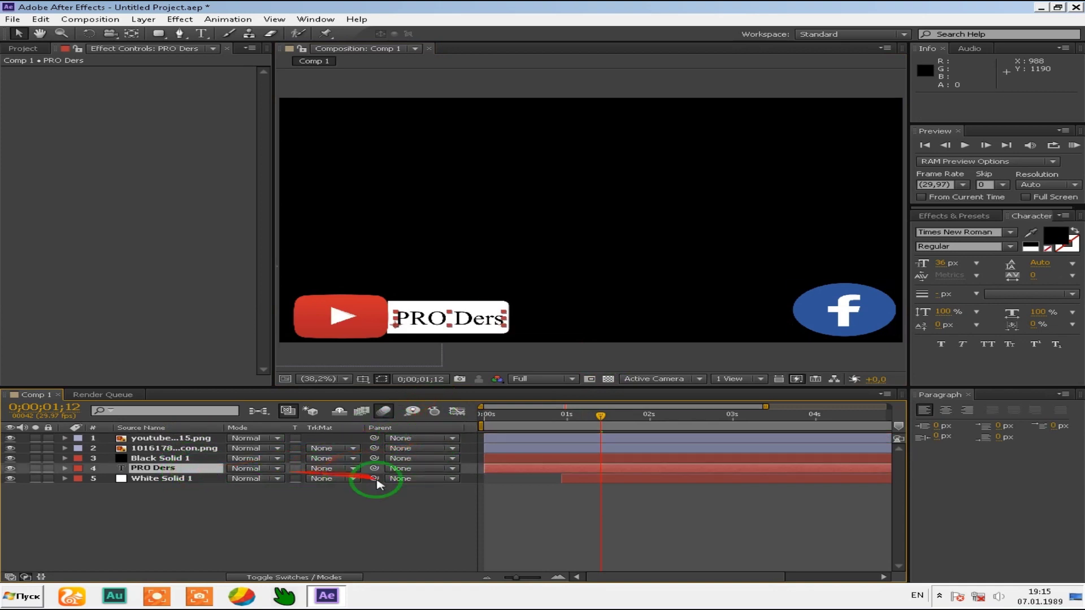
drag(375, 473, 238, 486)
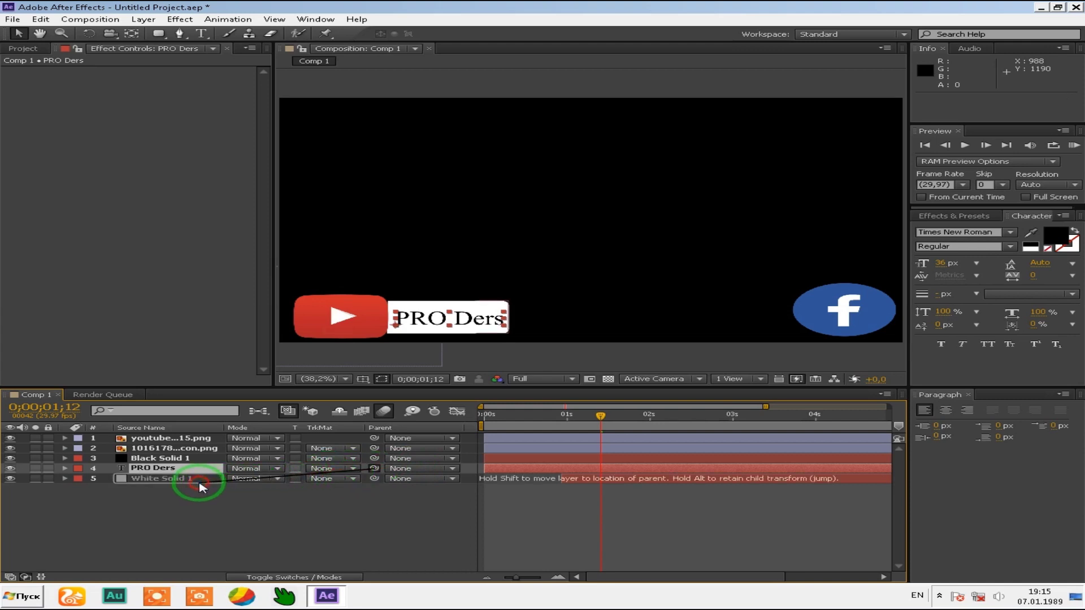
key(KP_0)
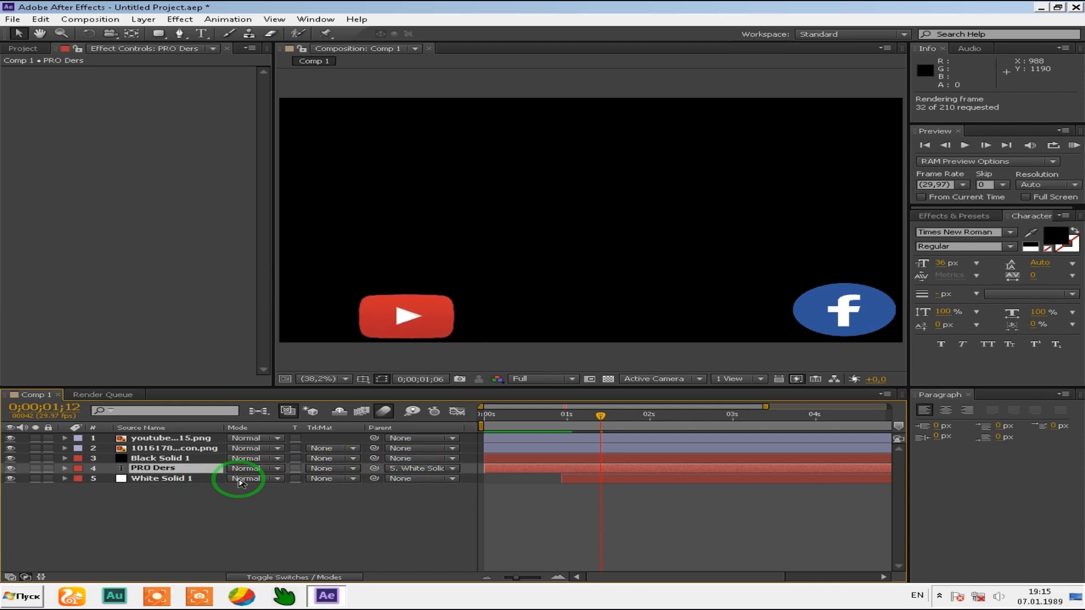
key(KP_0)
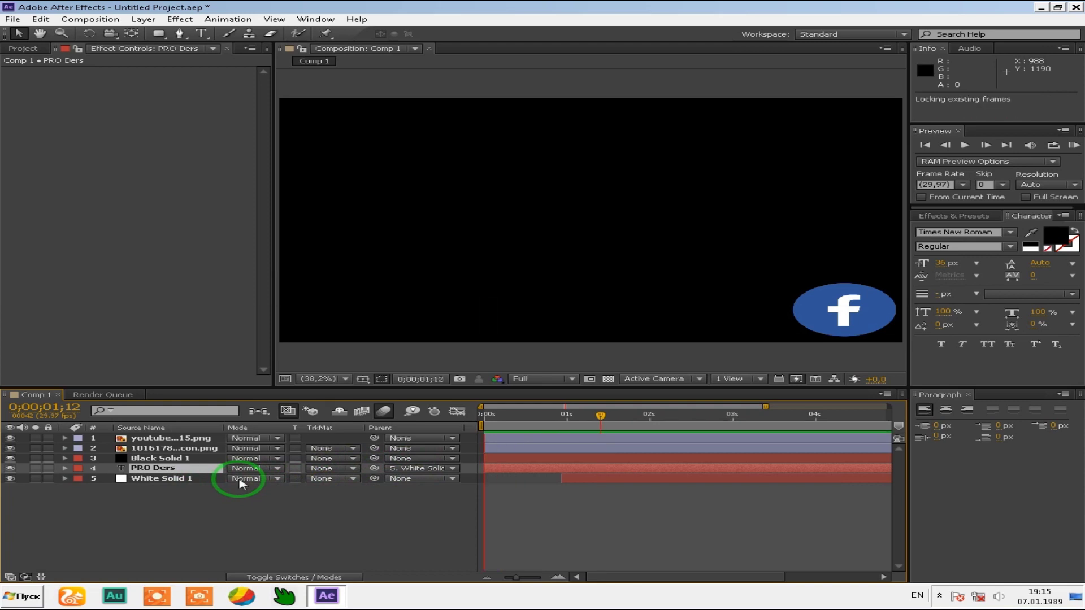
key(KP_0)
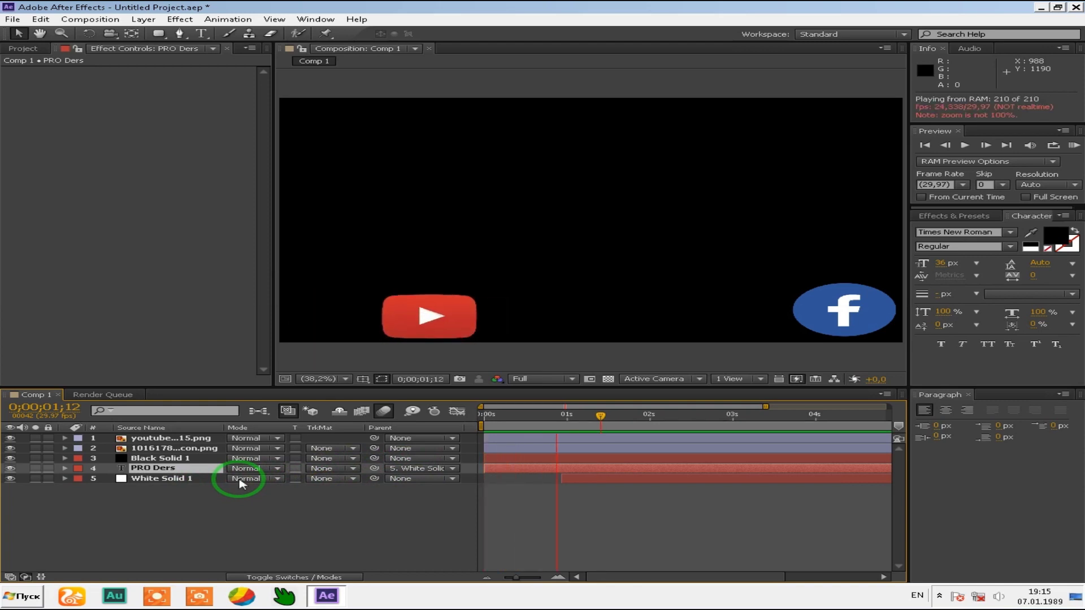
key(KP_0)
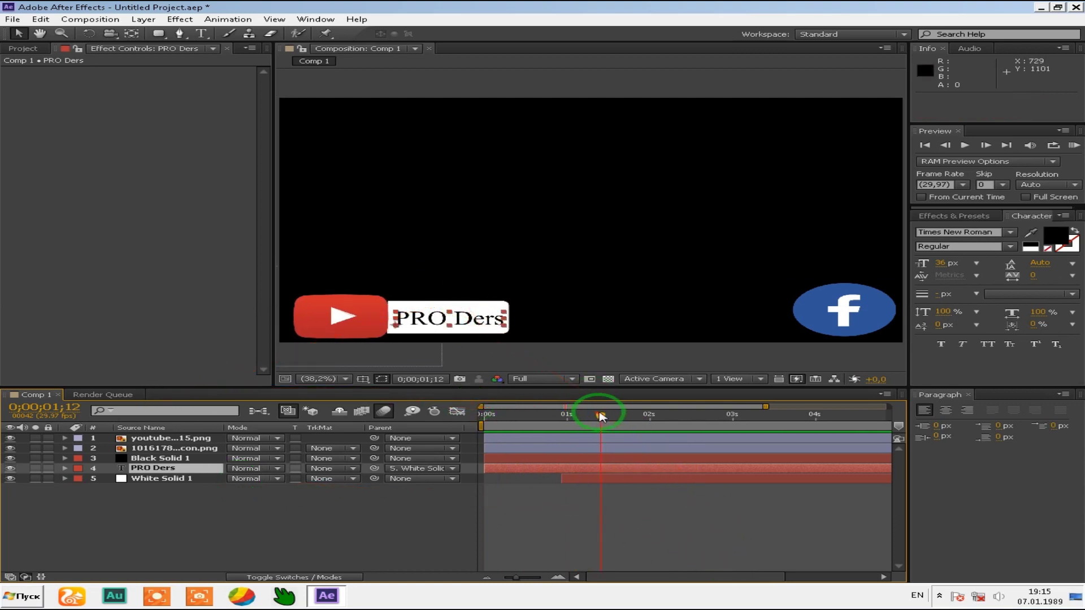
Step: At 0;00;01;19, scale up and recentre PRO Ders within the full-size bar, then preview
drag(601, 416, 619, 415)
drag(509, 325, 546, 310)
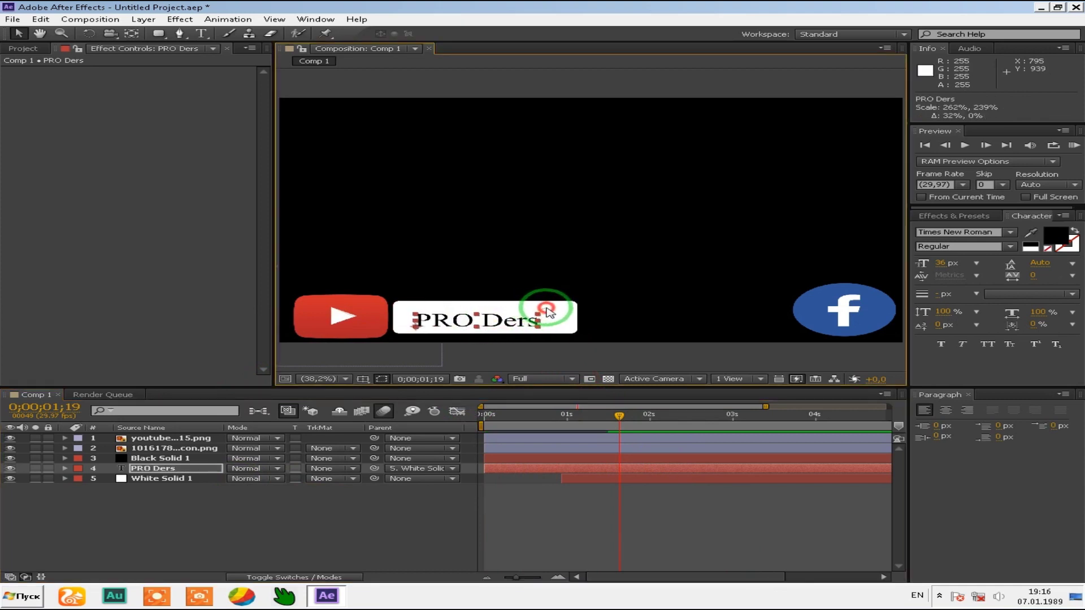
drag(546, 311, 534, 320)
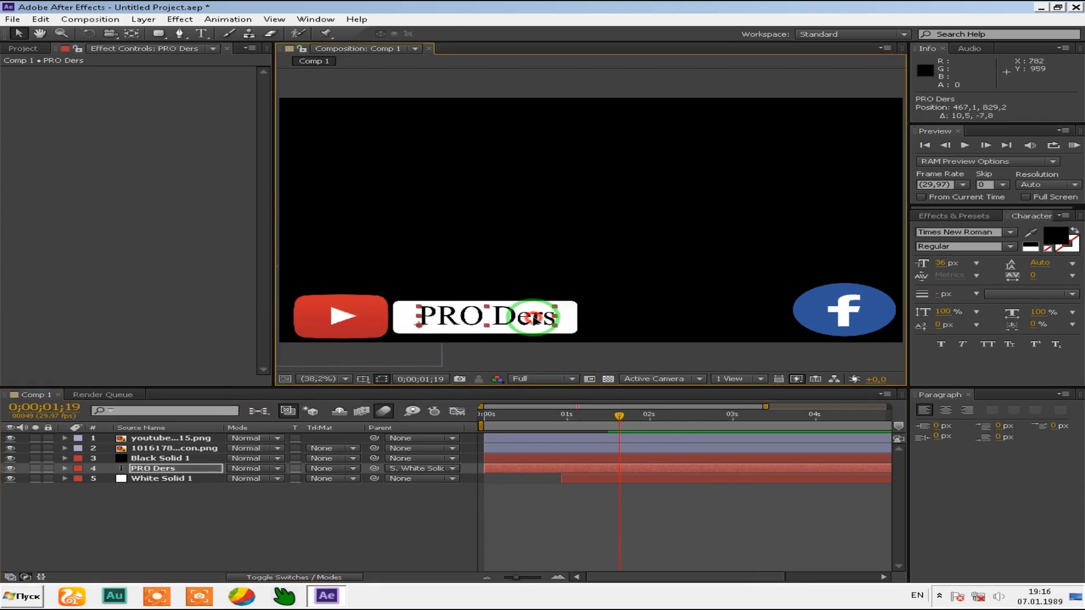
key(KP_0)
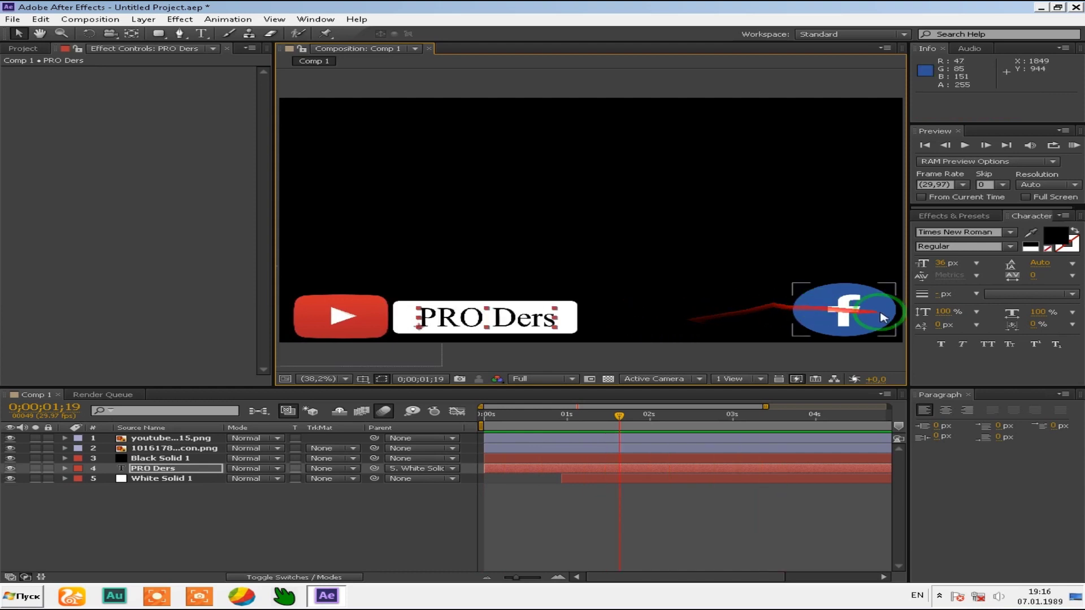
Step: Move the Facebook logo further left and select its layer
click(881, 317)
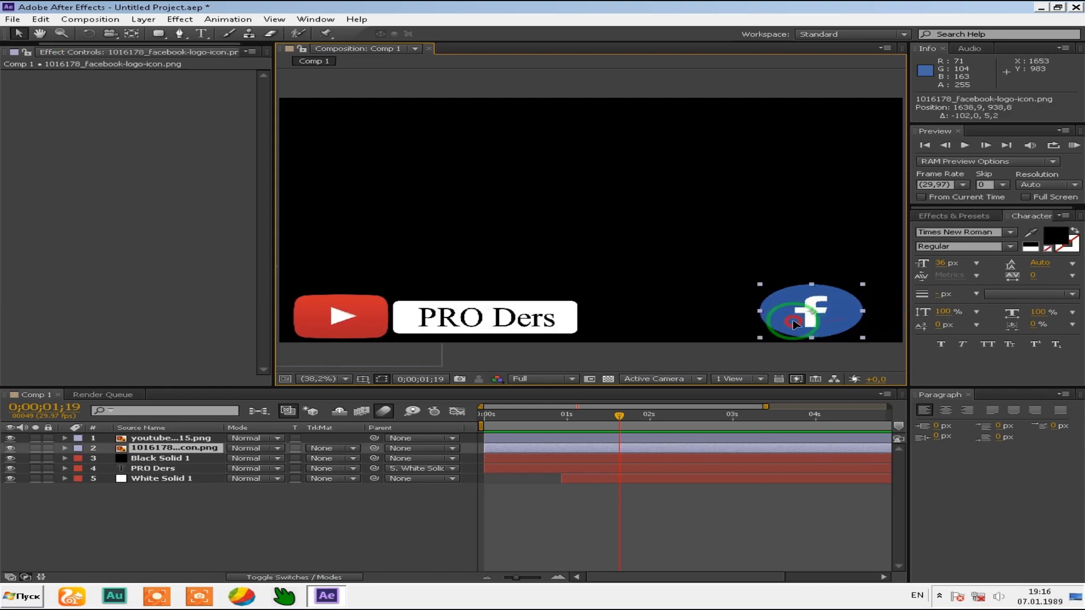
drag(852, 325, 751, 327)
click(213, 450)
Step: Show the full seven-second timeline near one second and select the Facebook logo layer
drag(522, 578, 486, 577)
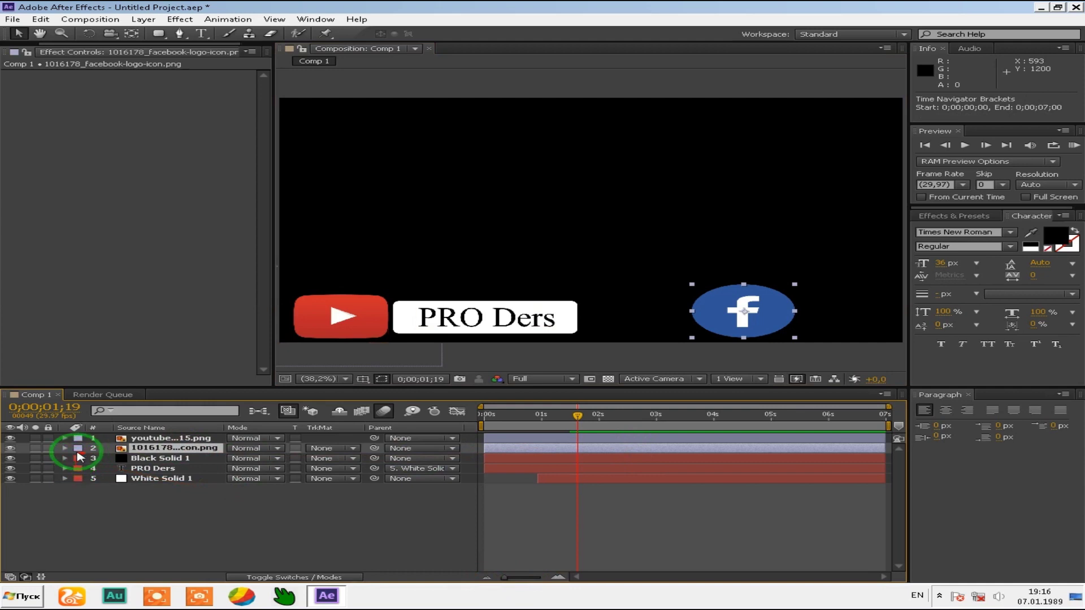
click(67, 447)
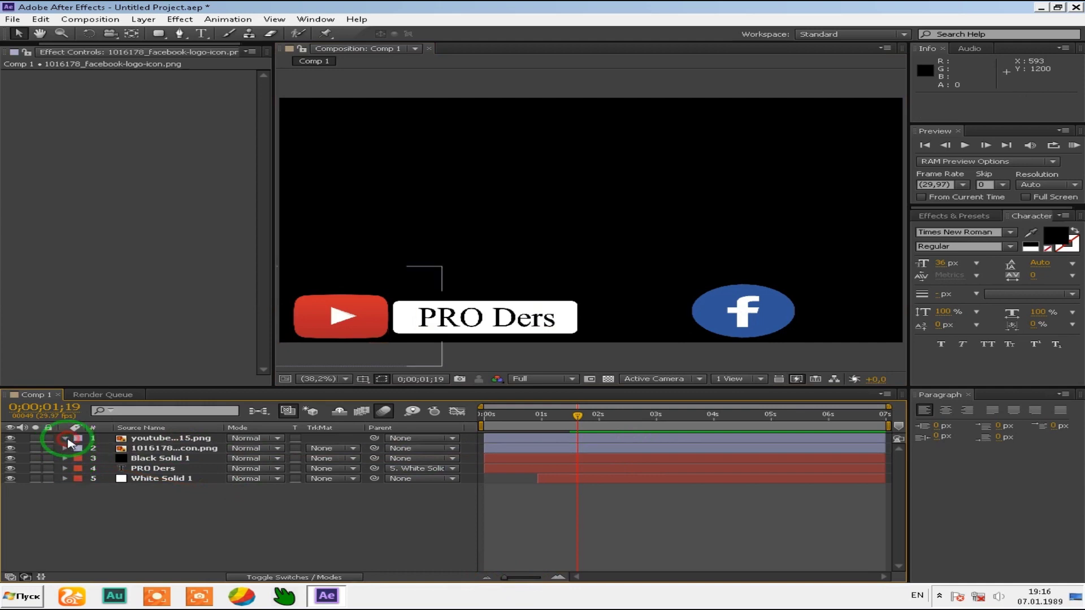
click(66, 439)
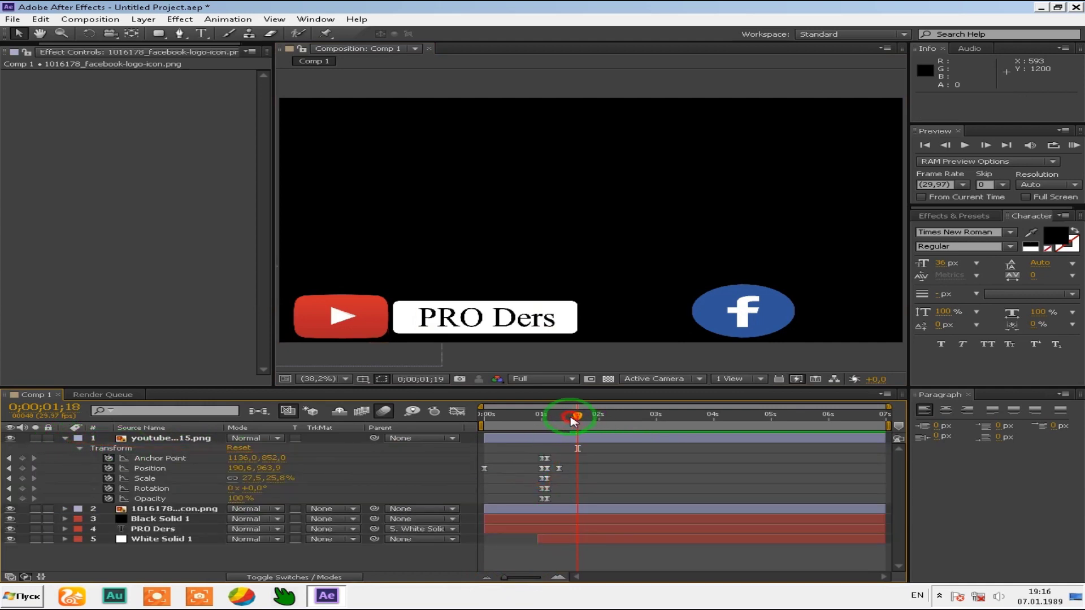
drag(574, 421, 464, 421)
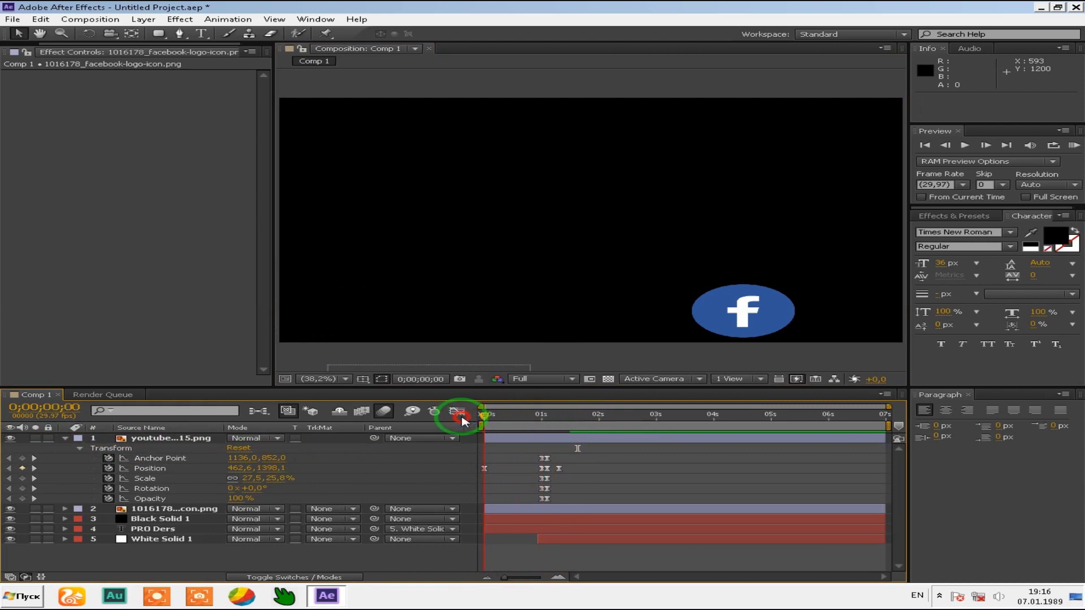
drag(490, 416, 544, 414)
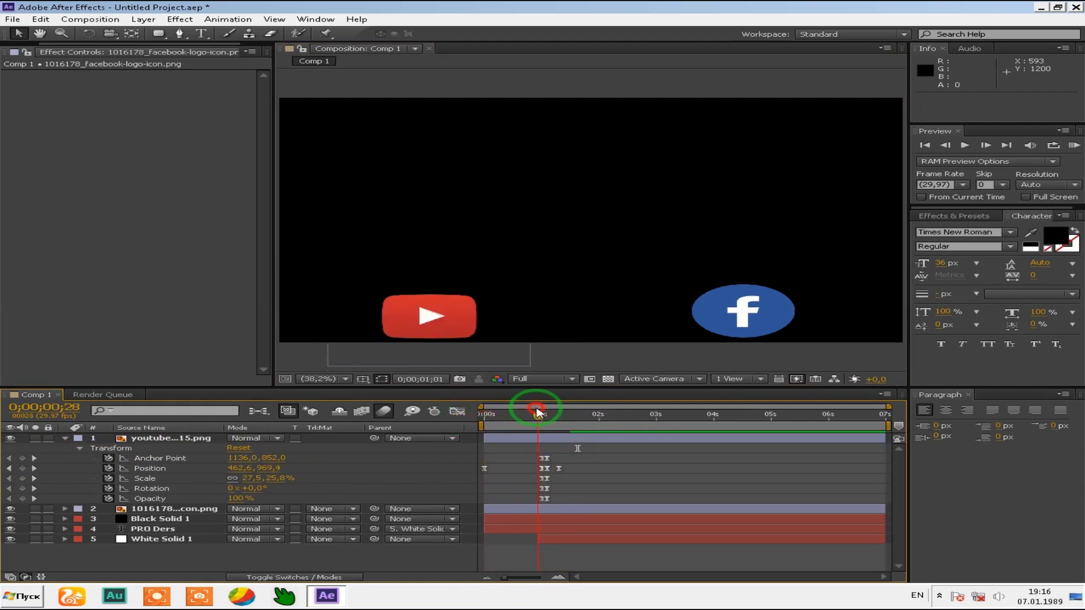
click(559, 577)
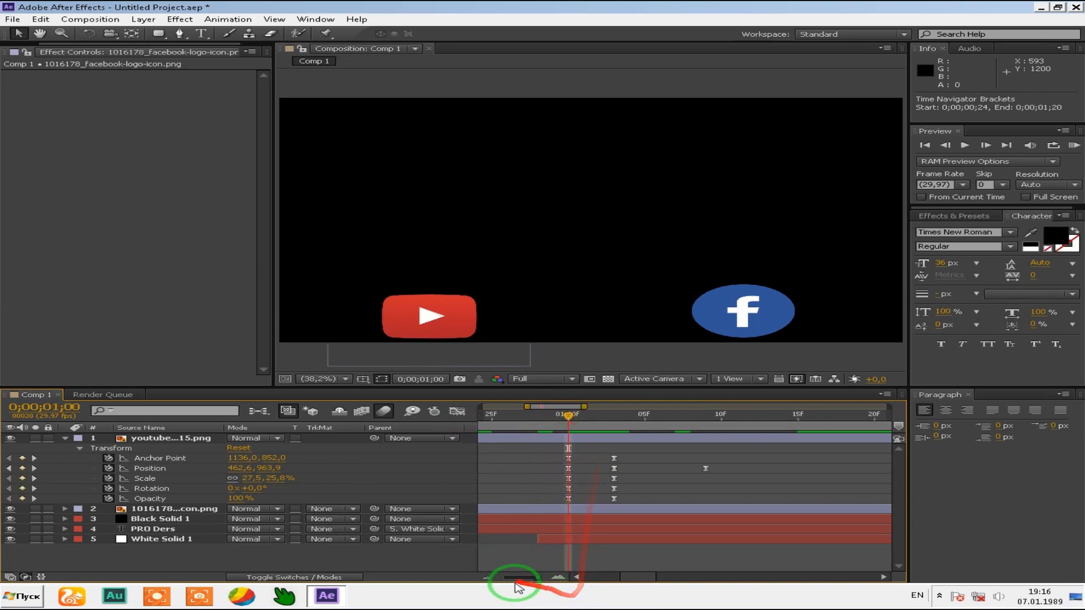
drag(513, 580, 496, 575)
click(64, 511)
Step: At one second, keyframe the Facebook logo's anchor point, position, scale, rotation and opacity
click(80, 520)
click(109, 526)
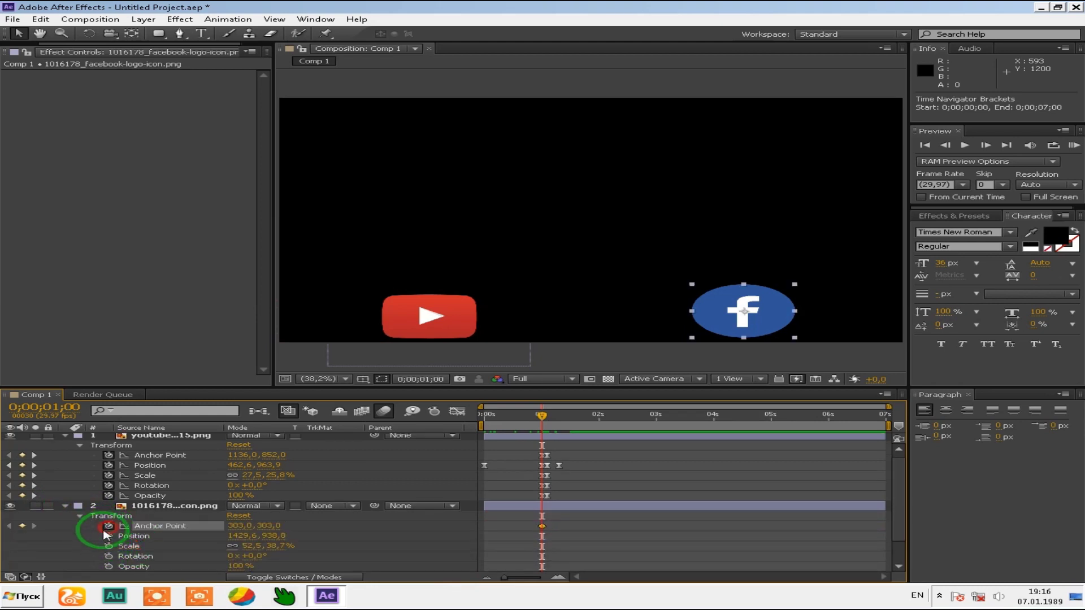
click(109, 535)
click(108, 546)
click(108, 556)
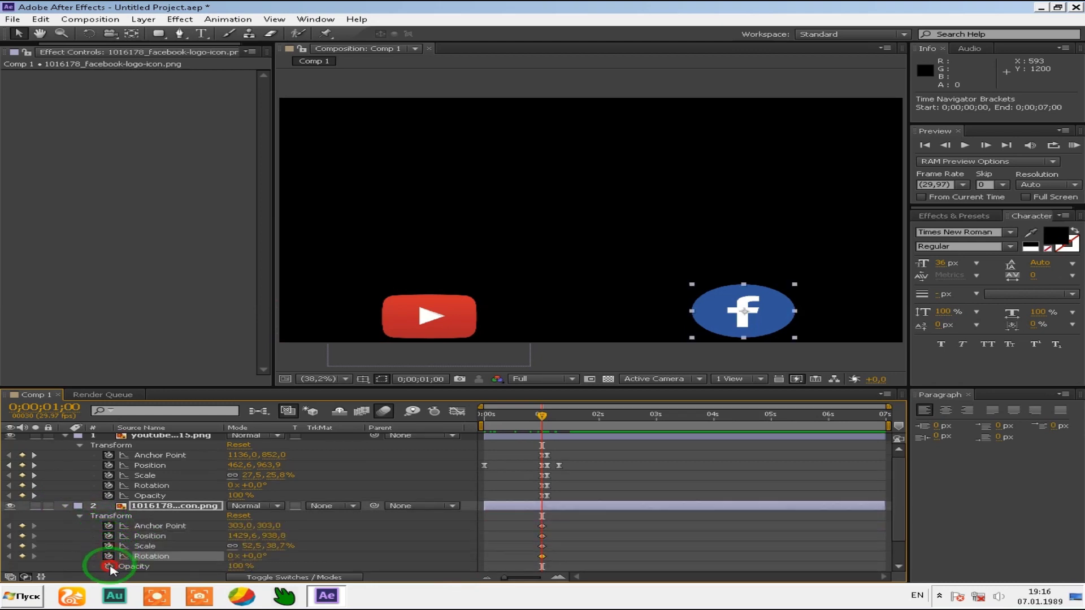
click(109, 566)
Step: At 0s, move the Facebook logo below the frame to 1429.6, 1436.8 and preview
scroll(460, 443, down, 1)
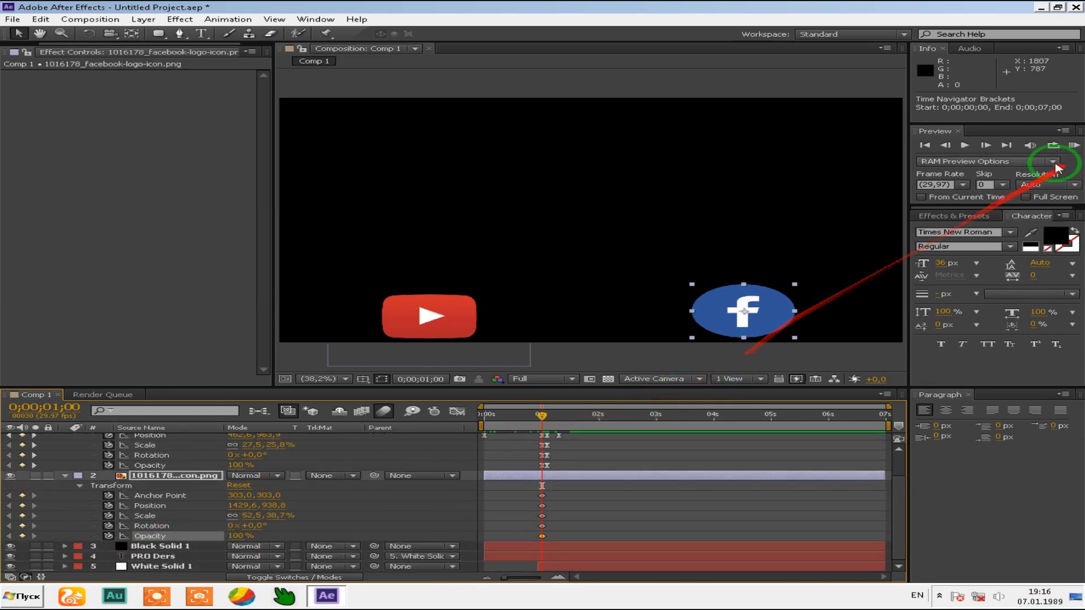
scroll(356, 356, down, 3)
scroll(356, 356, up, 2)
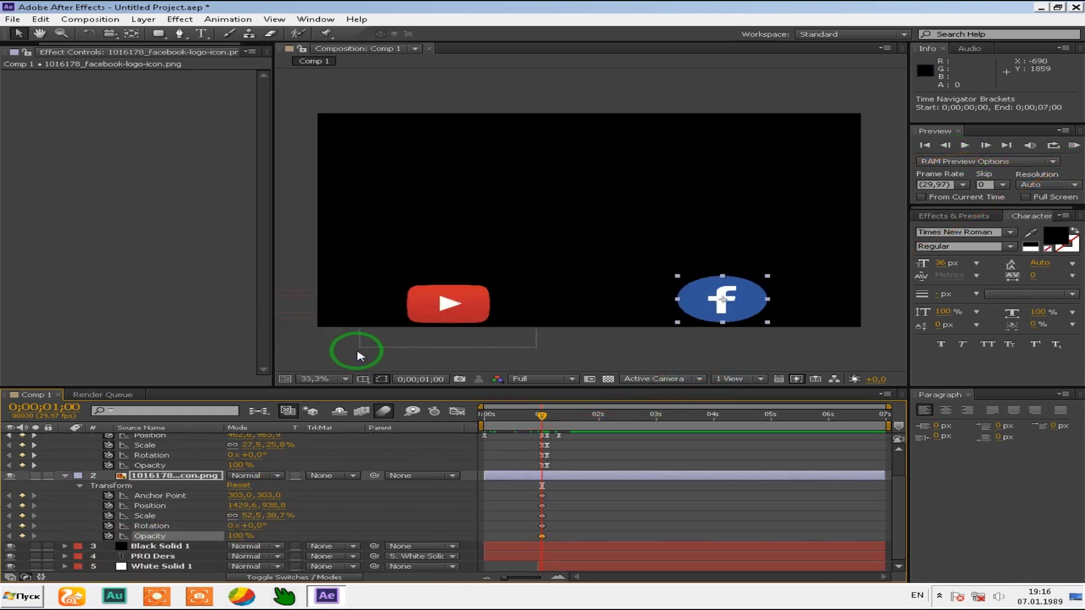
scroll(473, 355, down, 2)
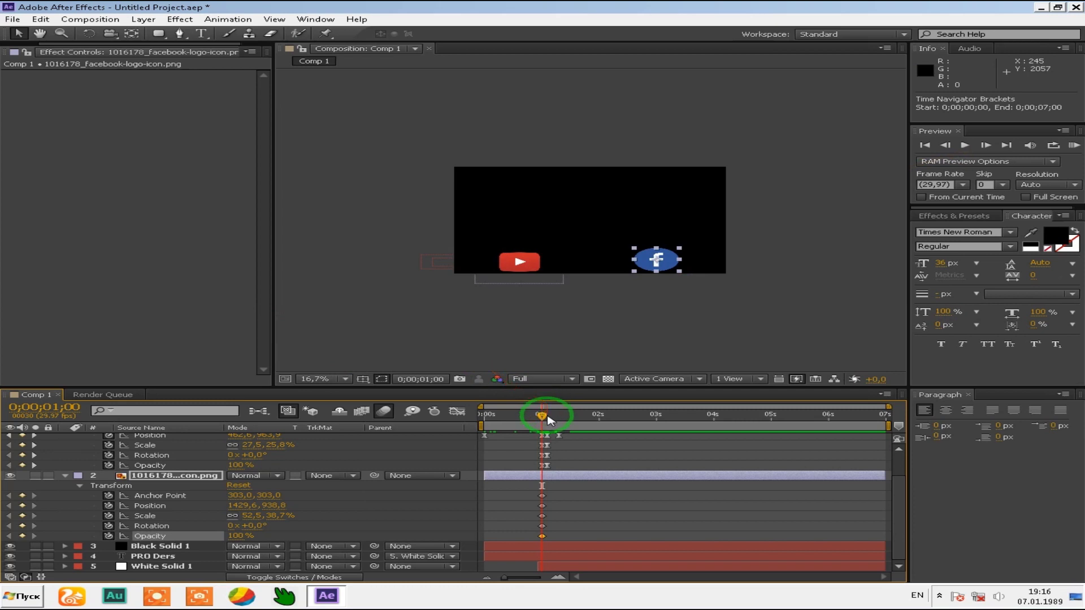
drag(540, 421, 475, 422)
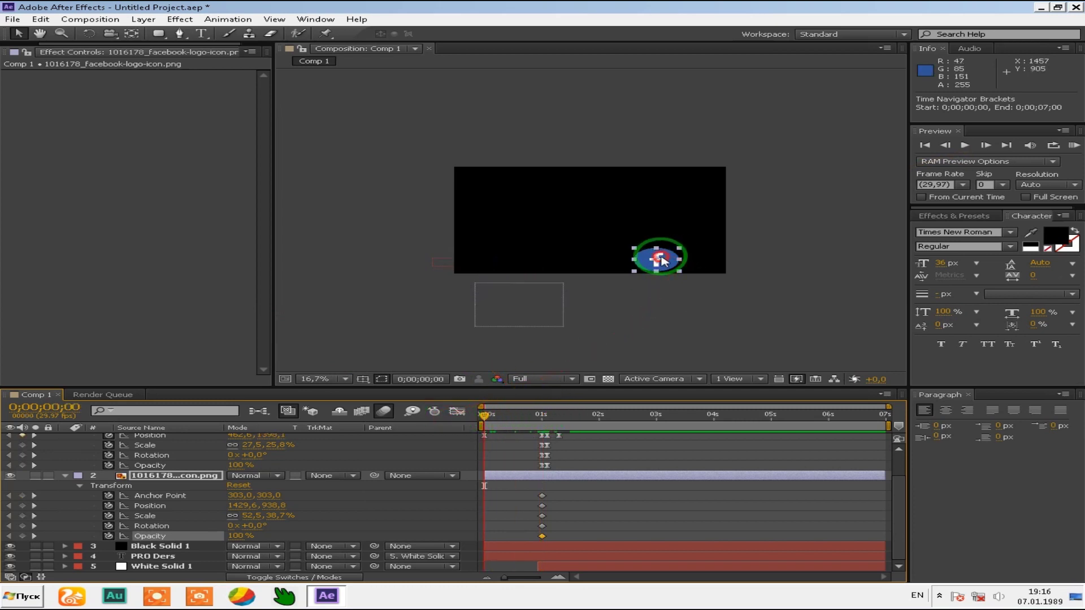
mouse_move(656, 287)
mouse_down()
mouse_move(656, 267)
mouse_move(661, 308)
mouse_up()
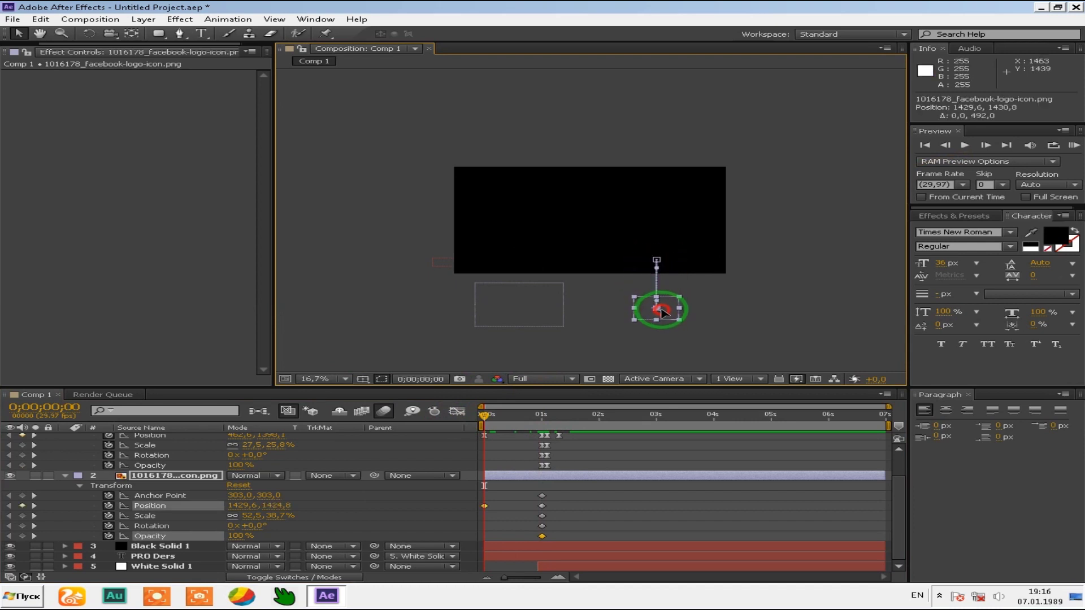
key(space)
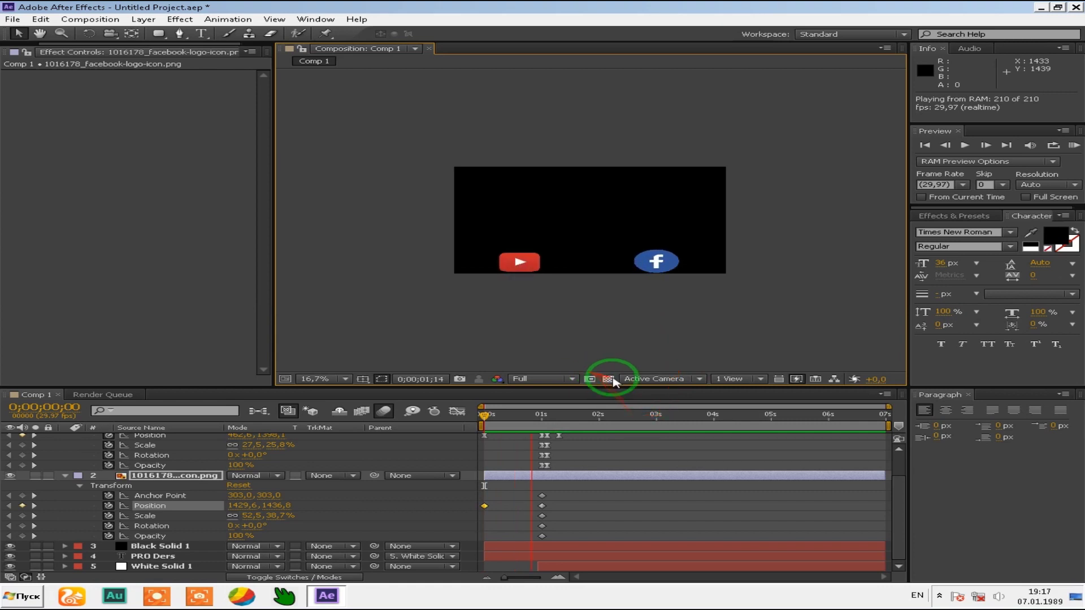
click(664, 243)
click(540, 416)
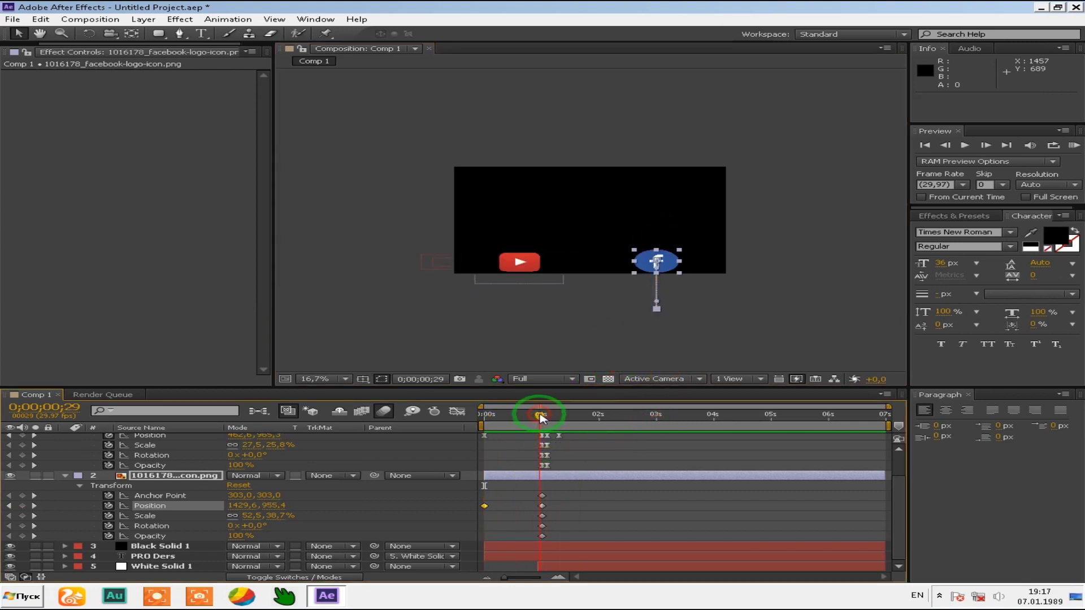
drag(542, 416, 548, 416)
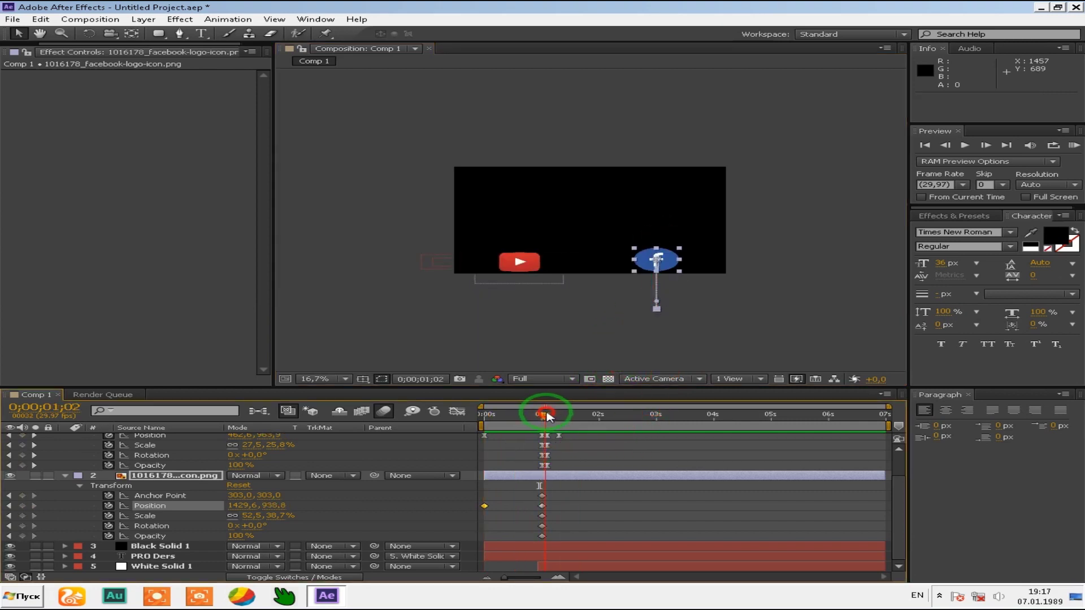
click(965, 146)
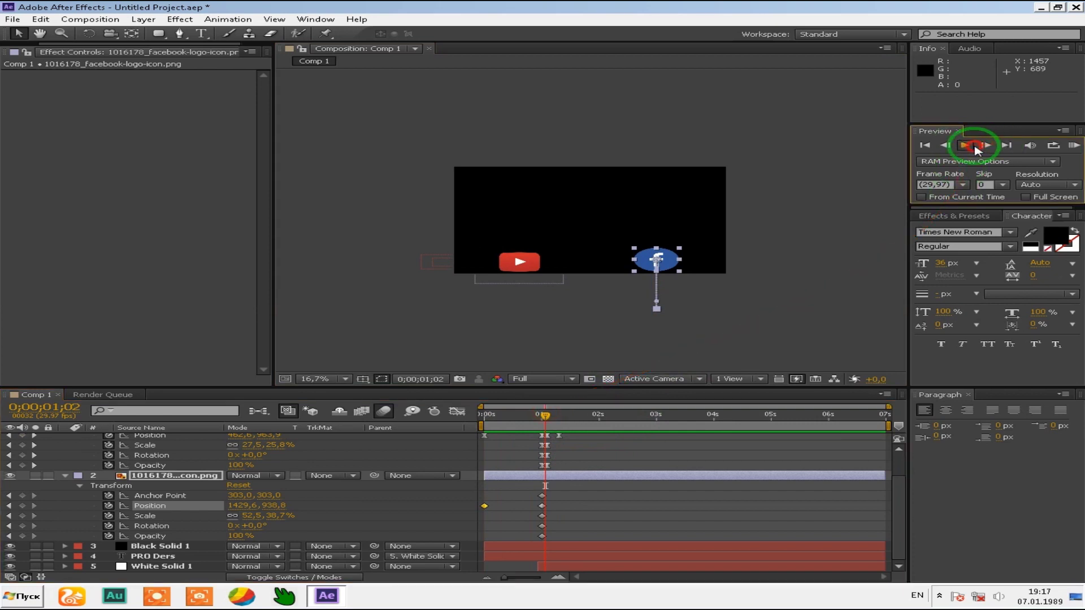
click(942, 149)
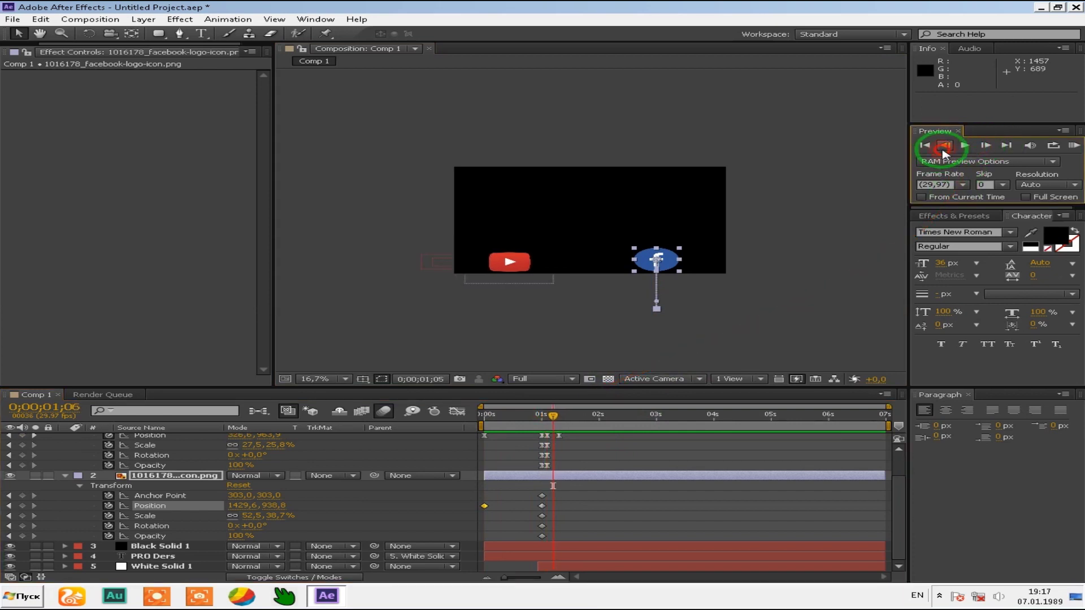
key(Page_Up)
key(Page_Up)
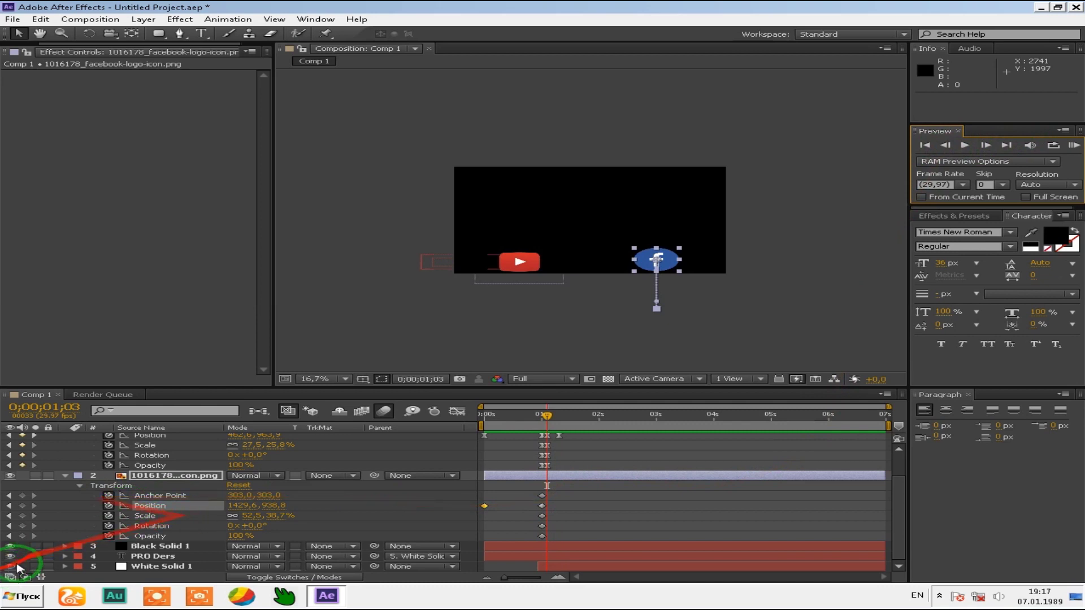
Step: At 0;00;01;02, add keyframes for all five Facebook logo Transform properties
click(944, 149)
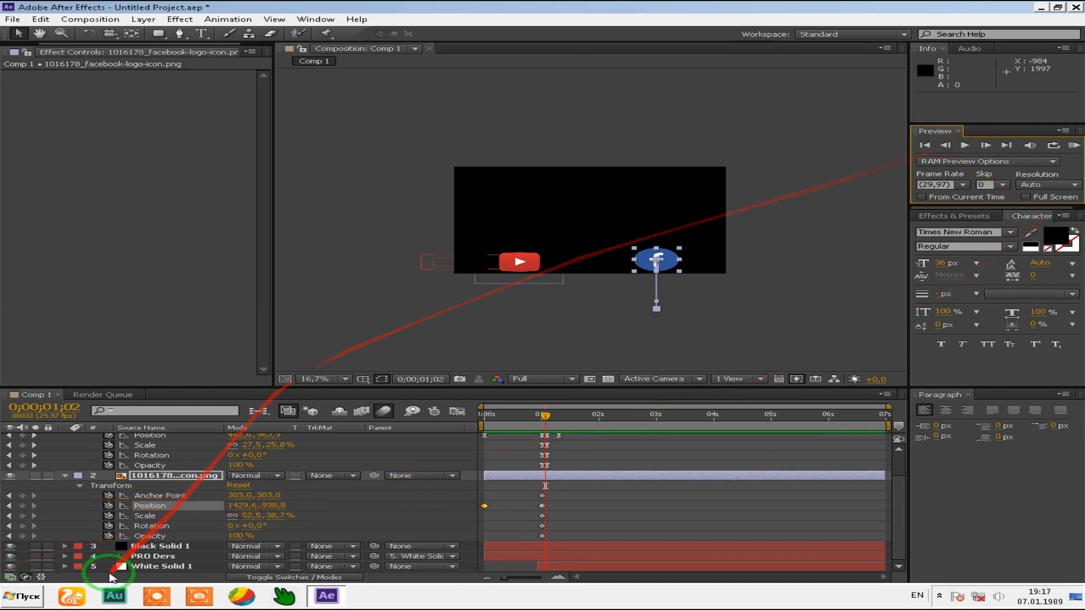
click(22, 495)
click(22, 506)
click(23, 516)
click(22, 526)
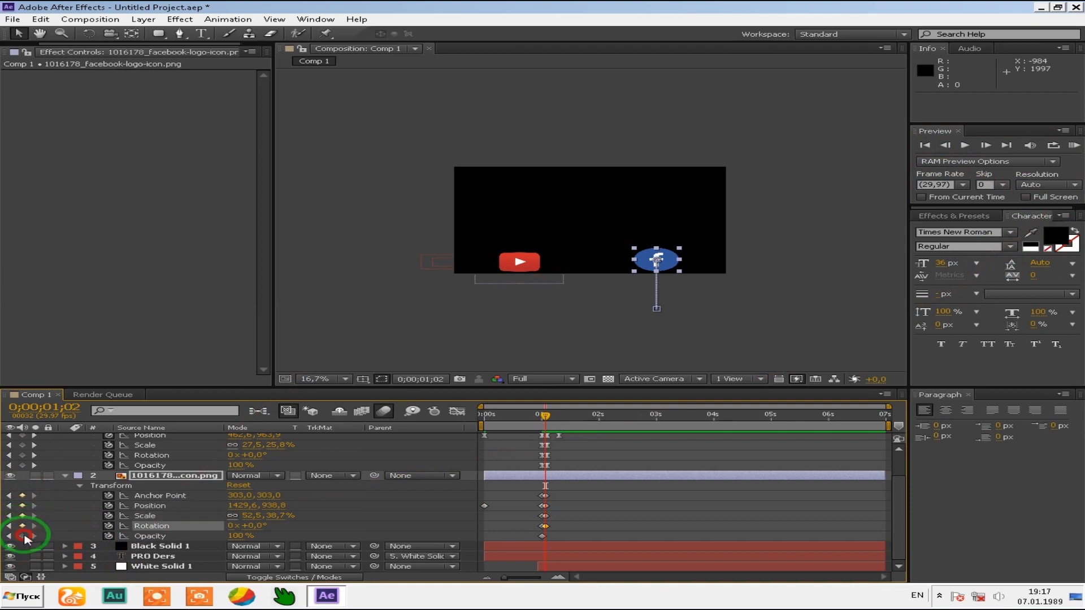
click(22, 537)
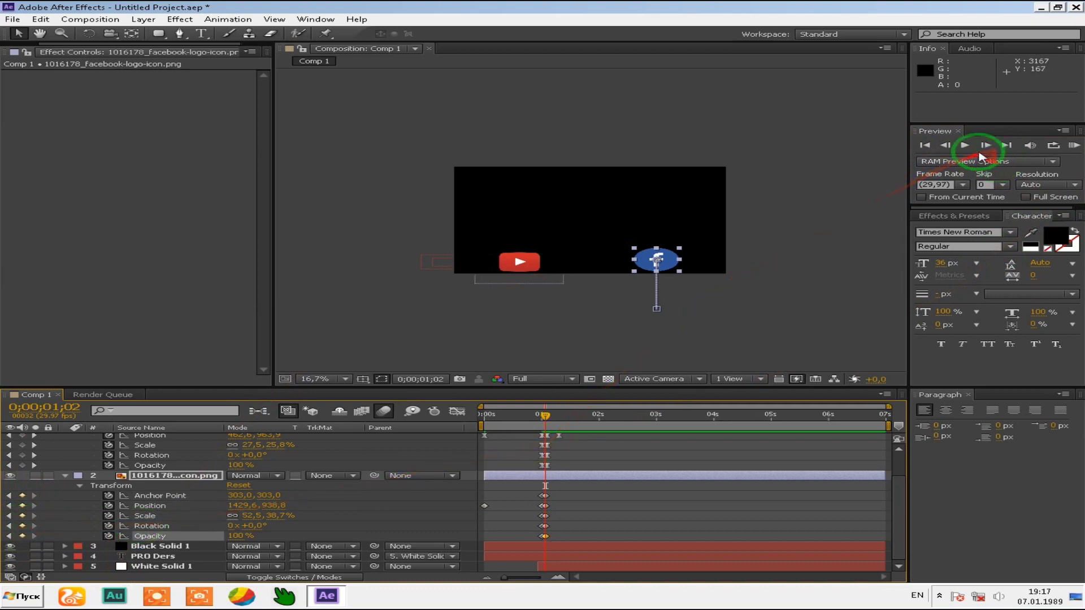
Step: Slide the Facebook logo right to the frame edge at 0;00;01;09 and preview it
click(988, 146)
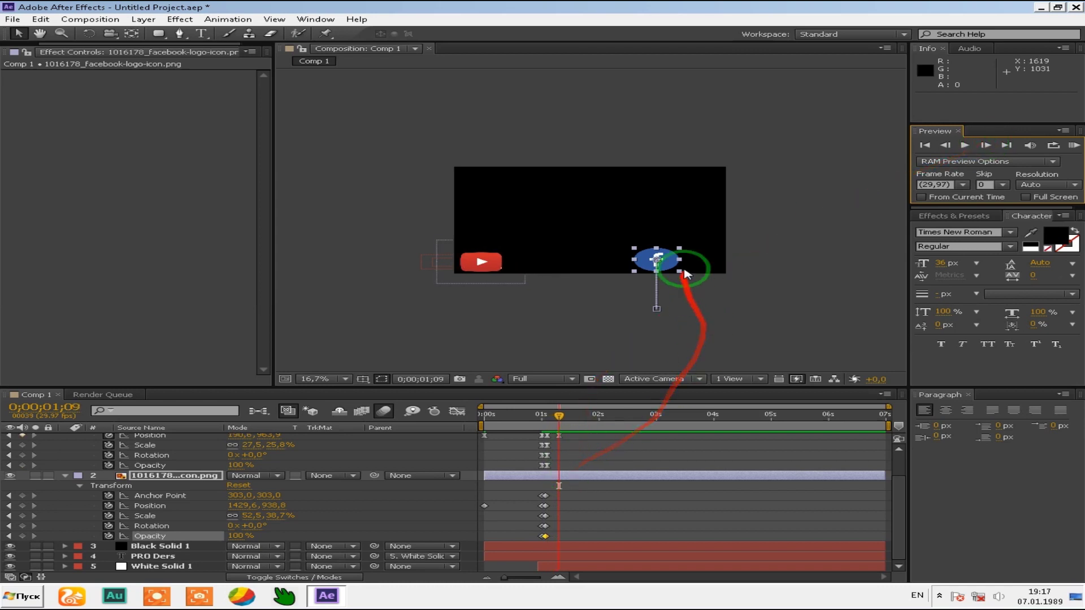
drag(668, 264, 715, 264)
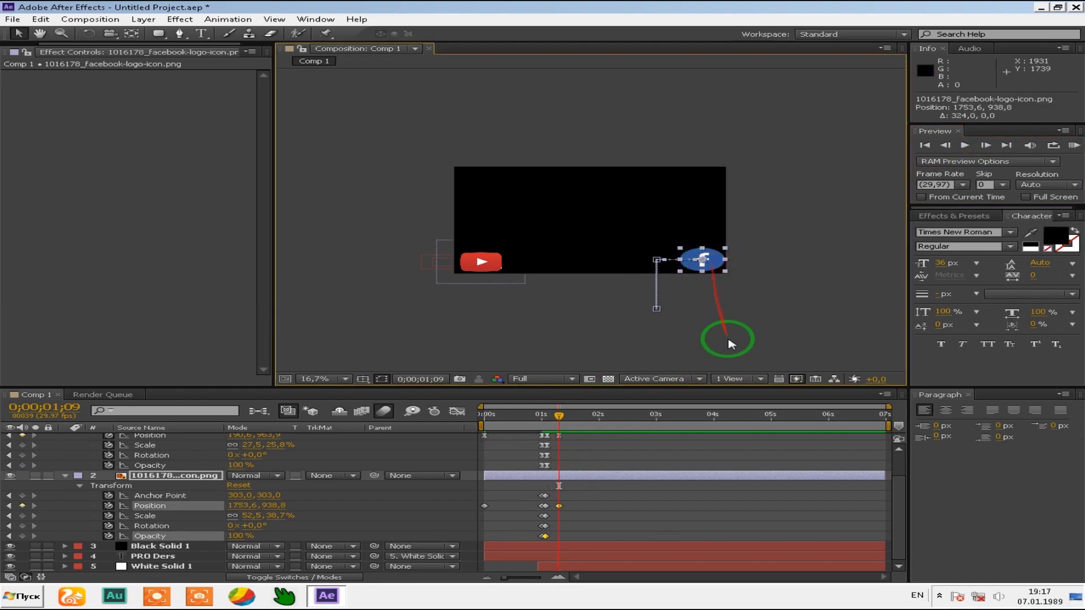
click(679, 479)
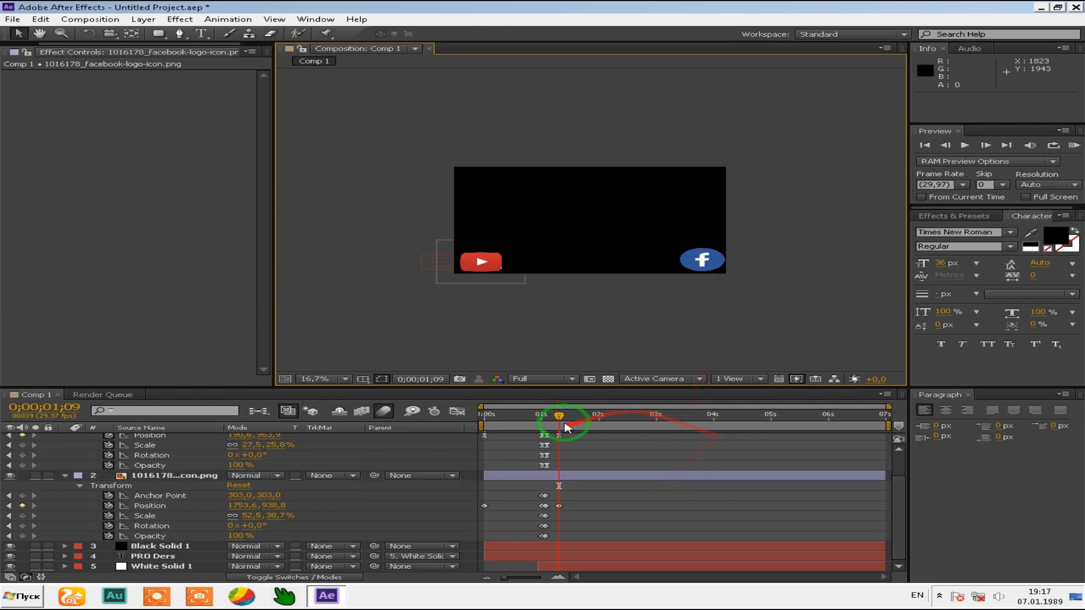
click(546, 421)
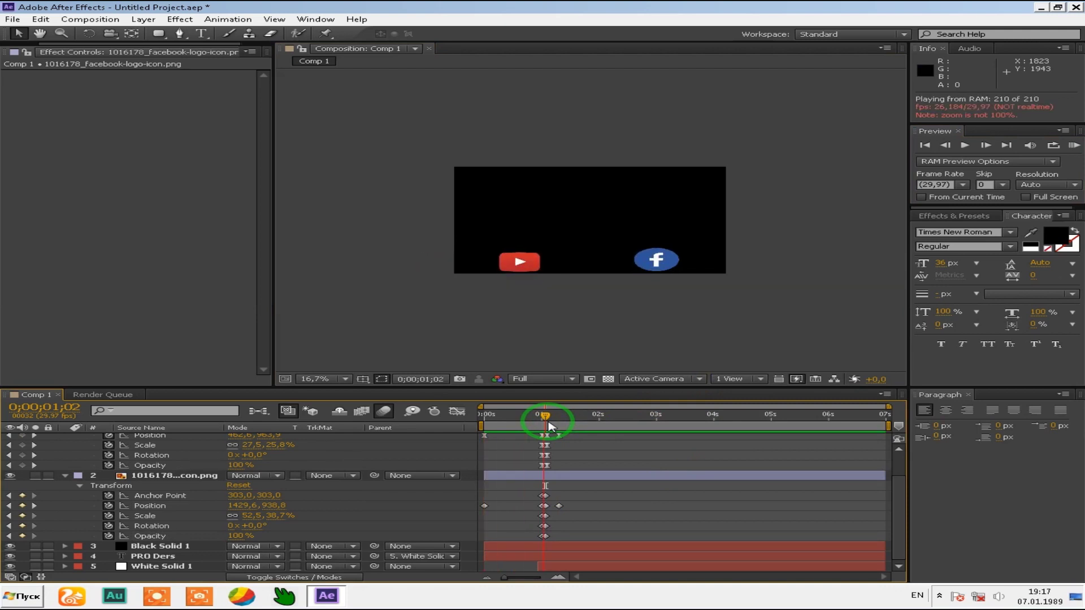
key(space)
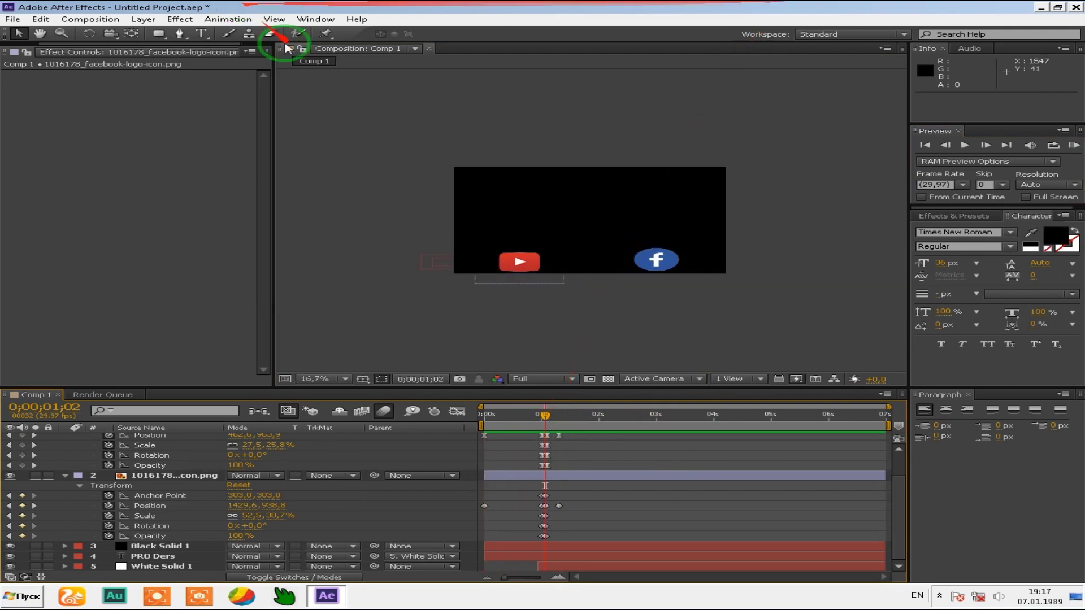
Step: Collapse the layers' property lists and scrub to 1;09 to check the logos
click(64, 478)
click(65, 476)
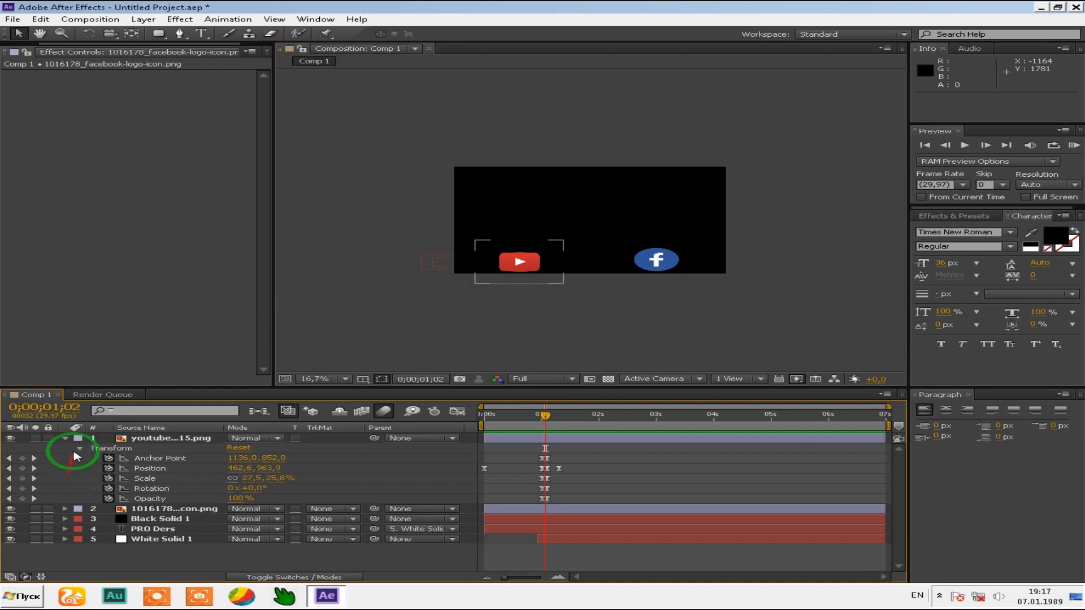
click(65, 439)
click(523, 490)
click(547, 416)
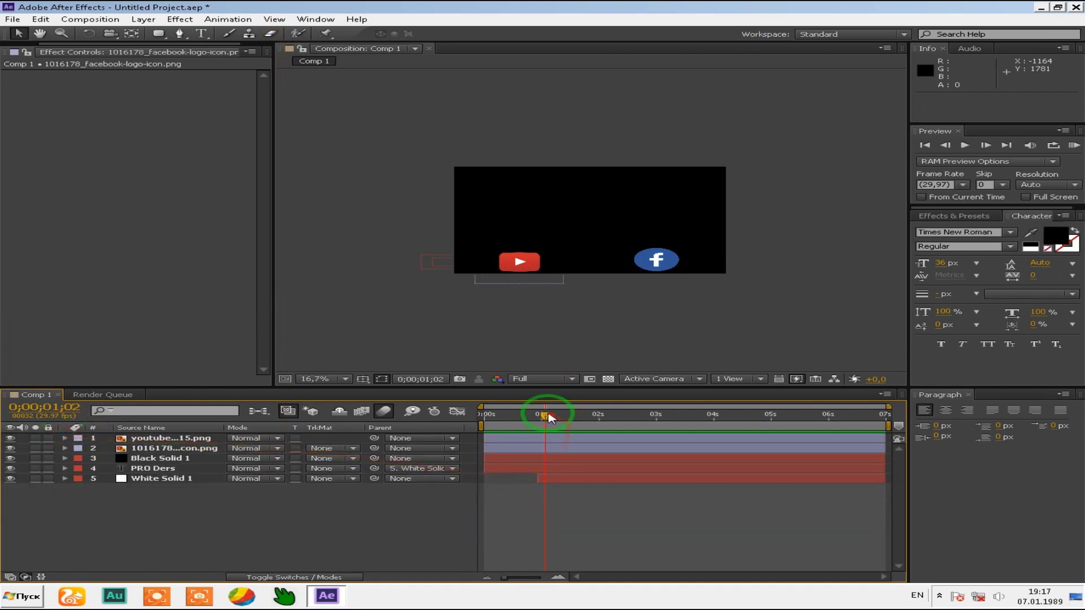
drag(551, 417, 562, 417)
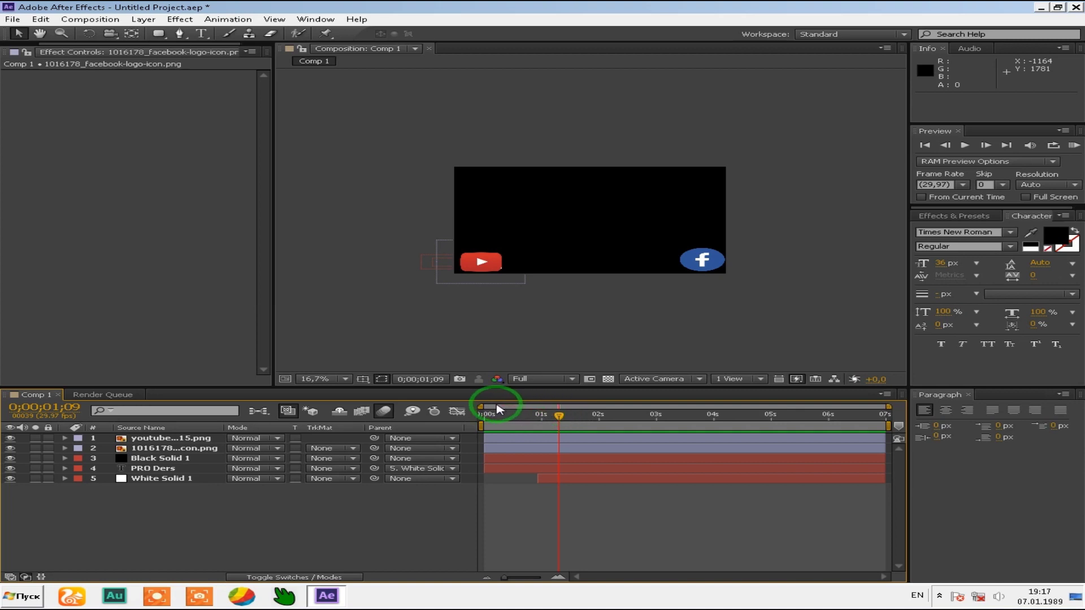
Step: Through Layer > New > Solid, create a 1920×1080 solid with its colour set to white
click(173, 36)
click(132, 24)
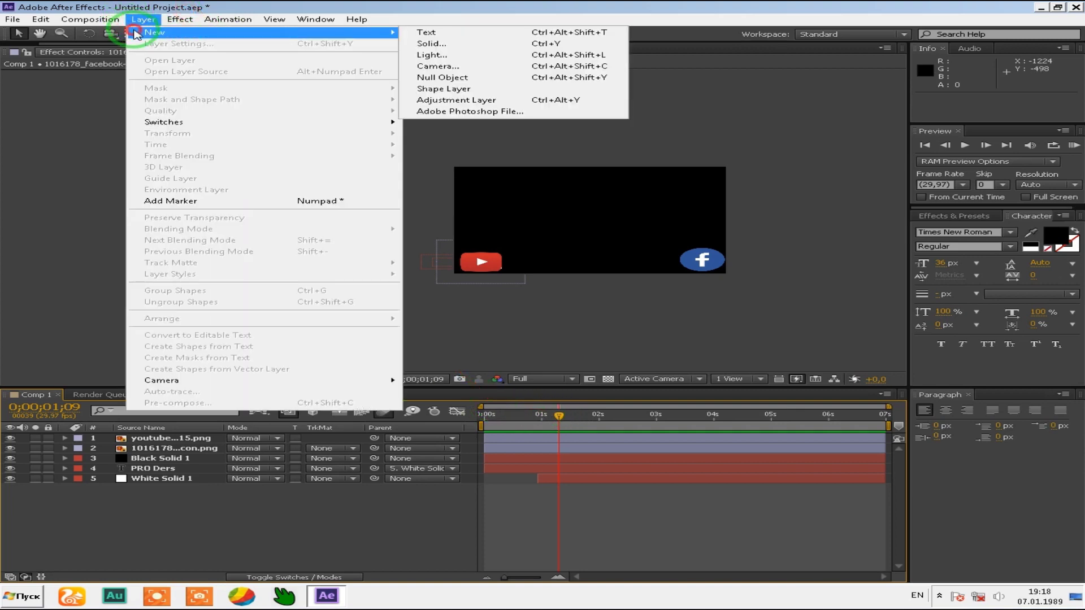
click(144, 26)
click(144, 24)
mouse_move(146, 33)
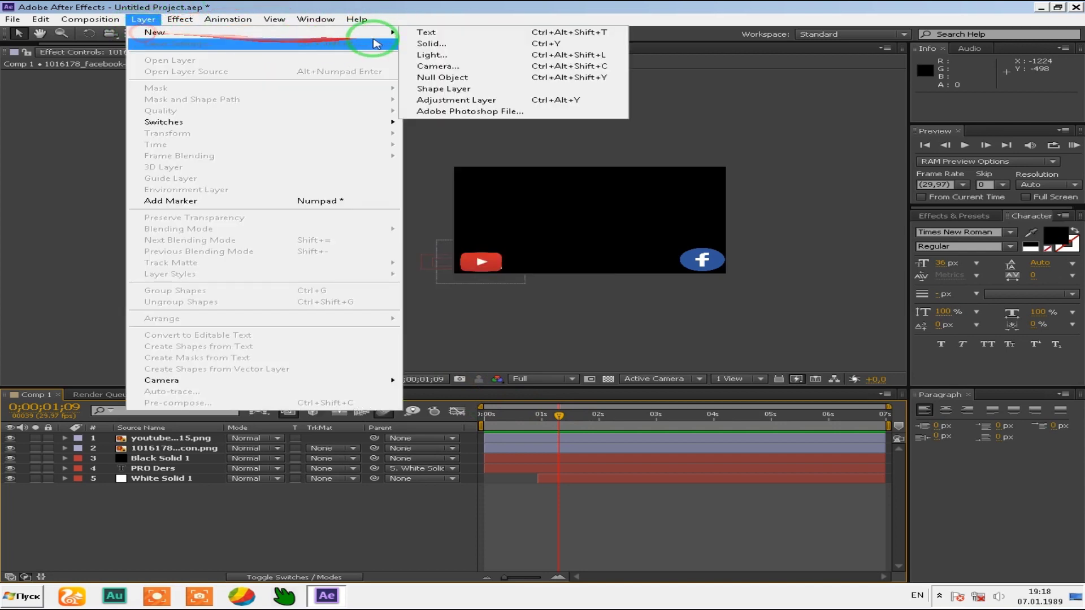
click(421, 43)
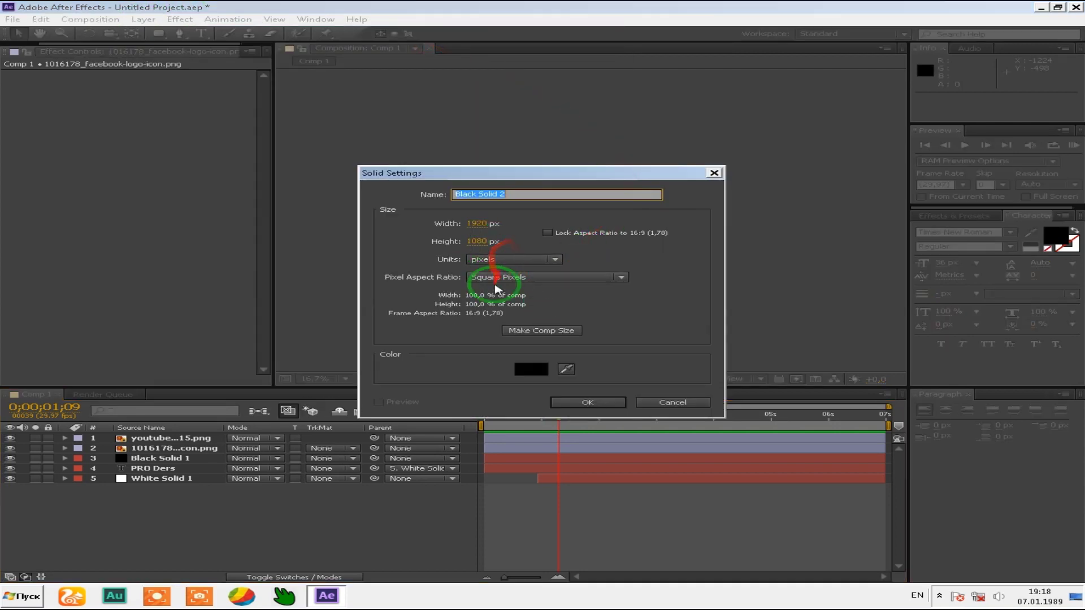
click(517, 369)
drag(494, 367, 328, 164)
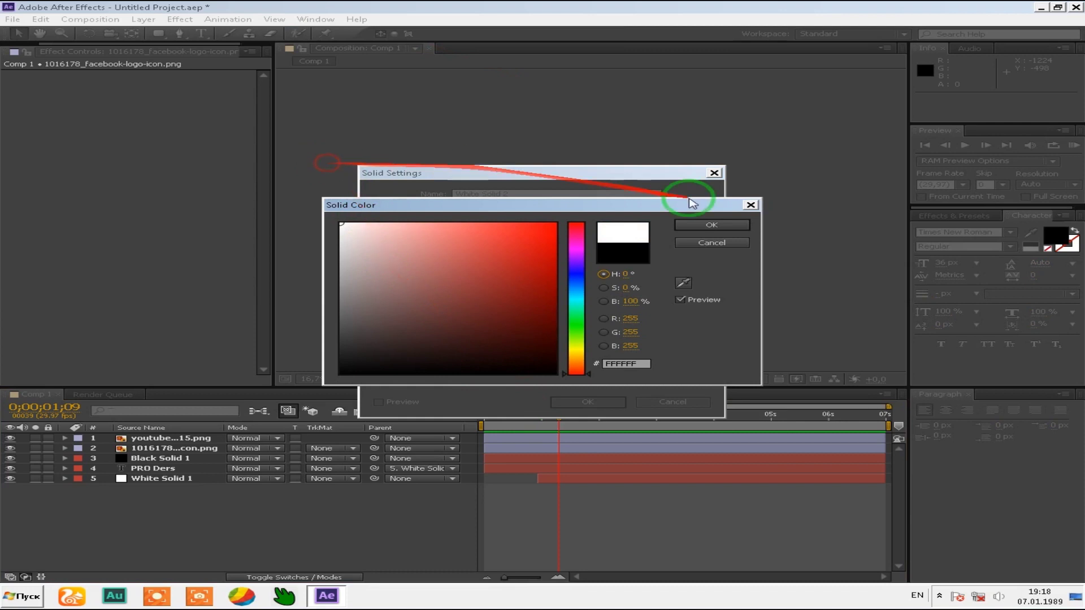
click(712, 225)
click(588, 402)
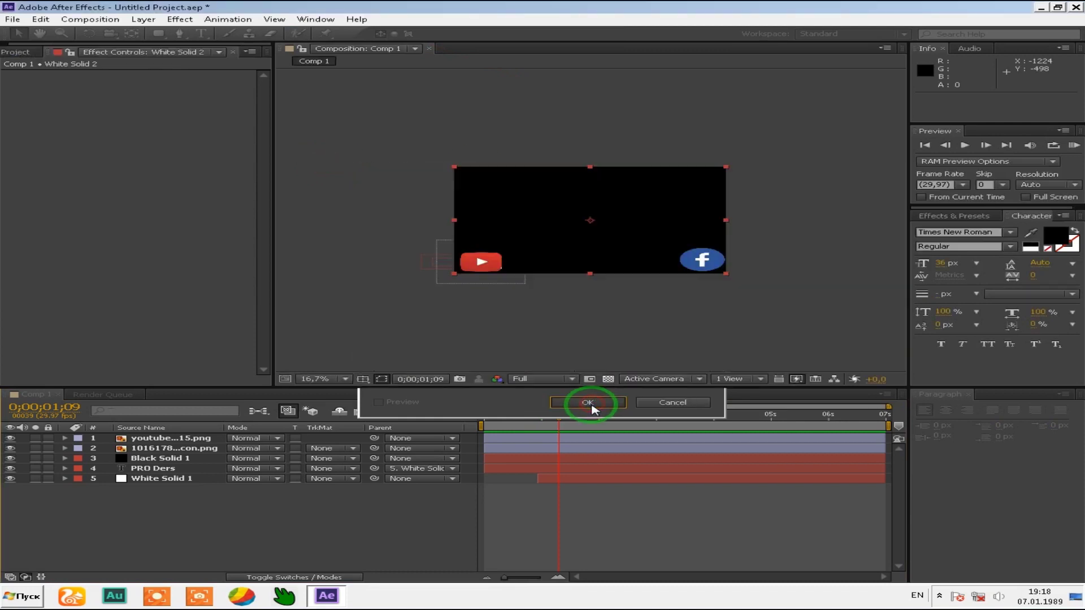
Step: Draw a rounded rectangle mask on White Solid 2, shaping it into a bar
click(159, 35)
drag(535, 224, 650, 250)
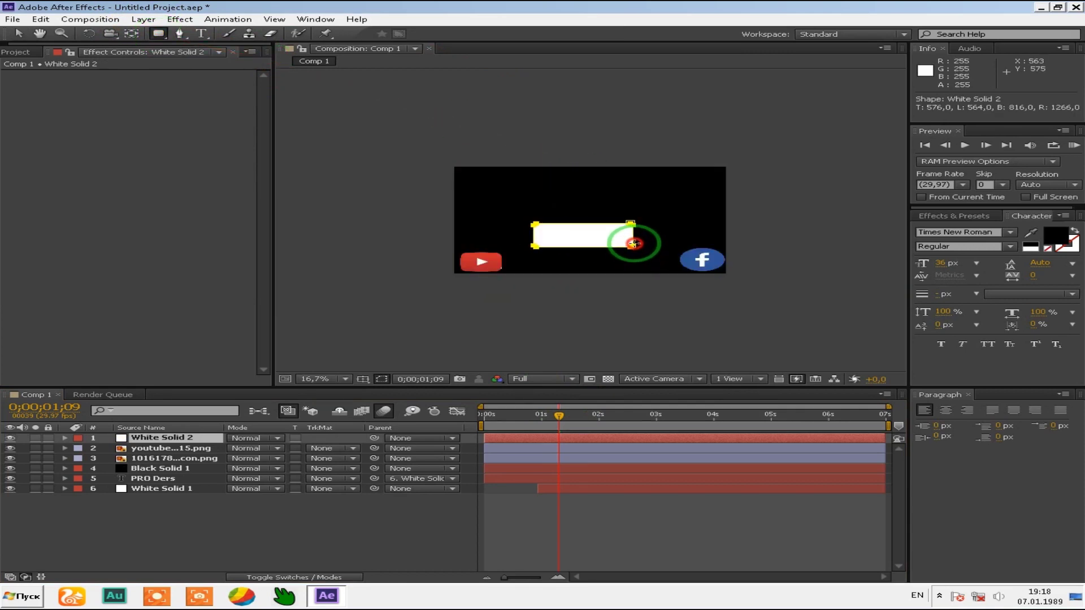
drag(650, 251, 642, 240)
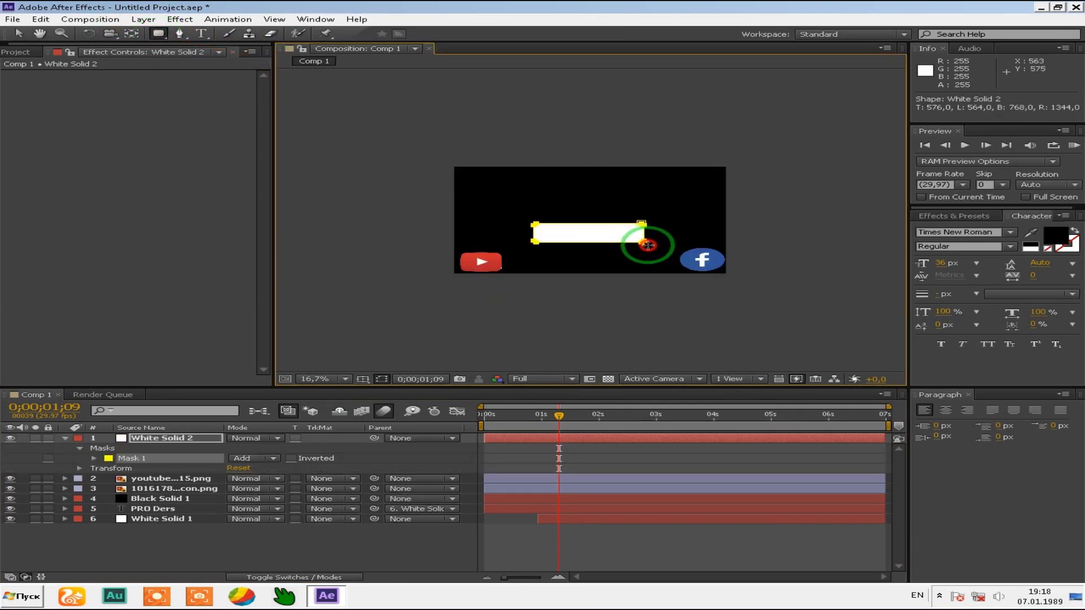
Step: Move the white bar toward the Facebook logo and zoom in on its corner
click(19, 33)
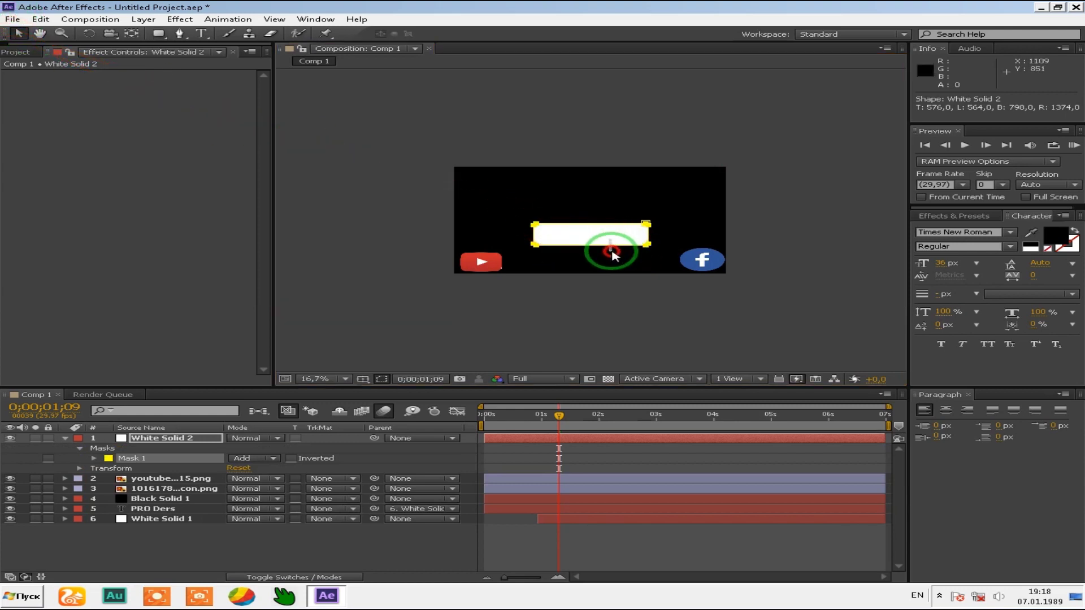
drag(611, 242, 681, 268)
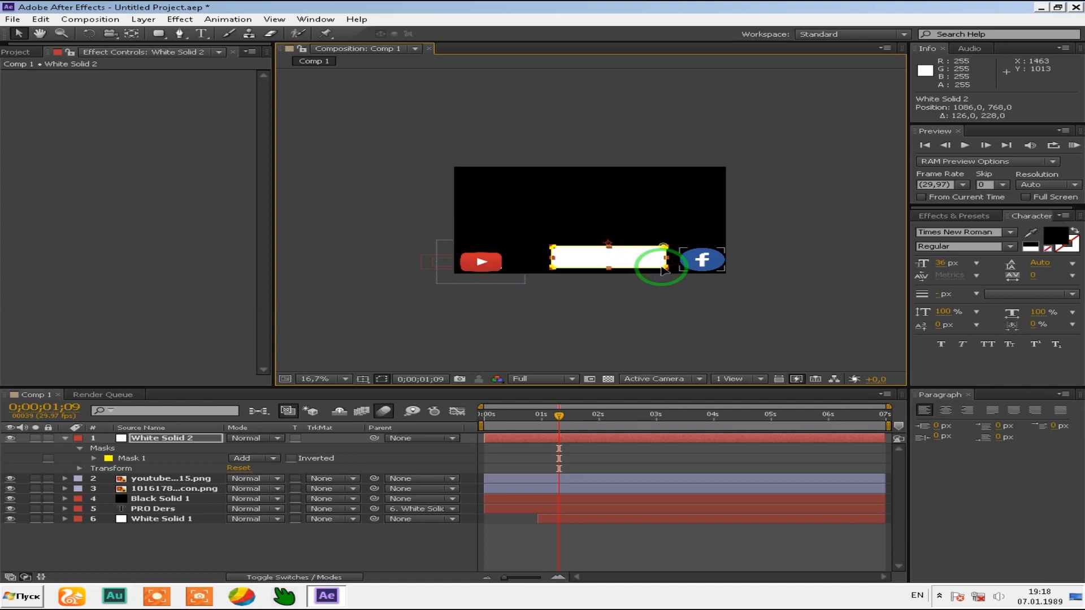
key(period)
drag(744, 275, 752, 282)
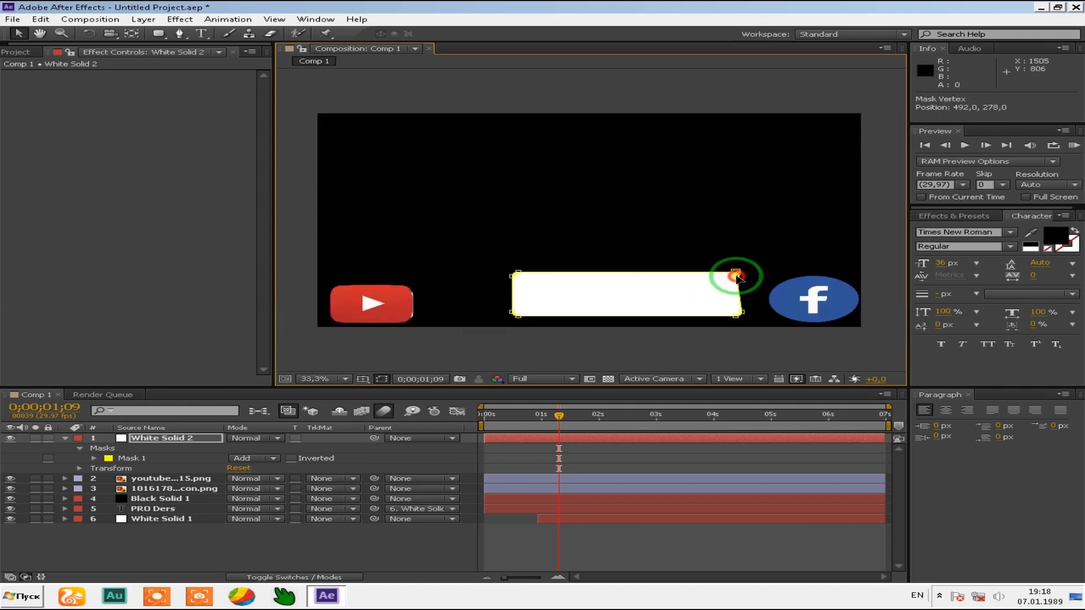
key(ctrl+z)
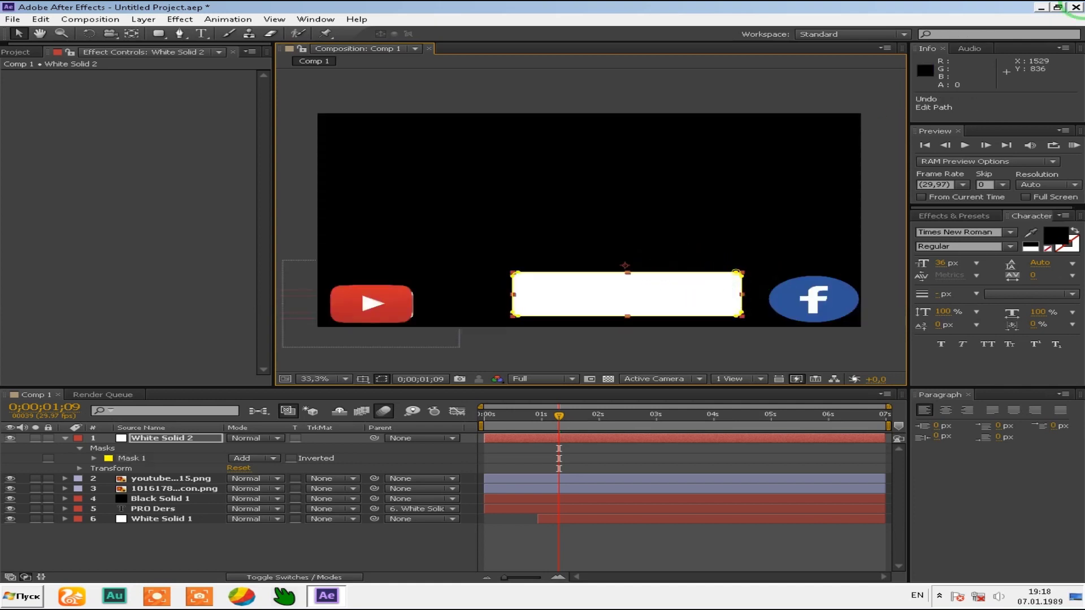
scroll(775, 218, up, 4)
mouse_move(739, 222)
mouse_down()
mouse_move(812, 227)
mouse_move(444, 162)
mouse_move(637, 126)
mouse_move(475, 152)
mouse_move(740, 185)
mouse_up()
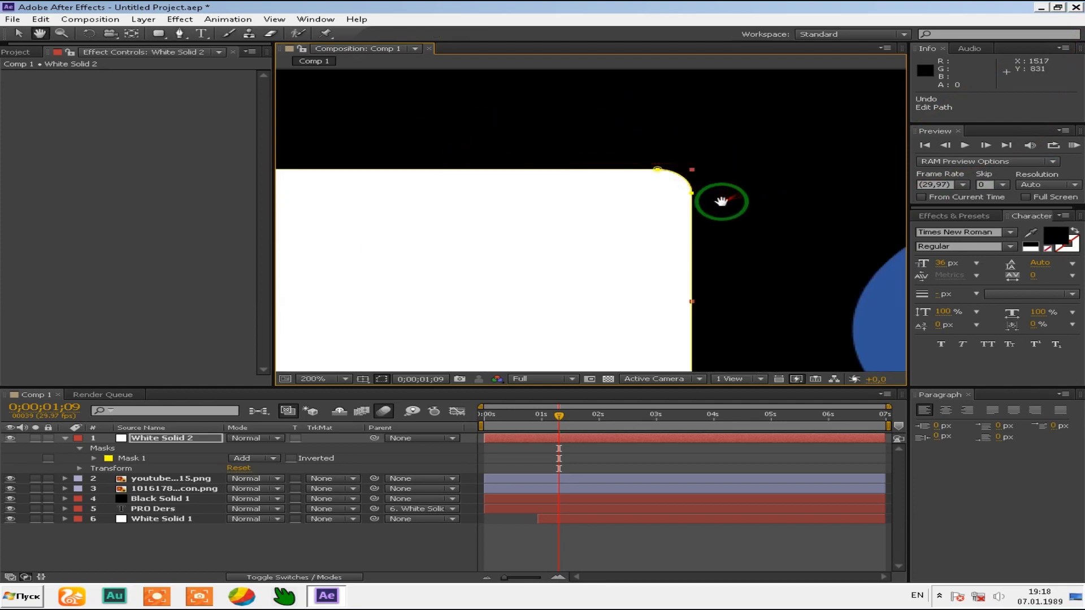
Step: Resize the white bar from its corner into a thin strip
key(v)
drag(691, 170, 498, 261)
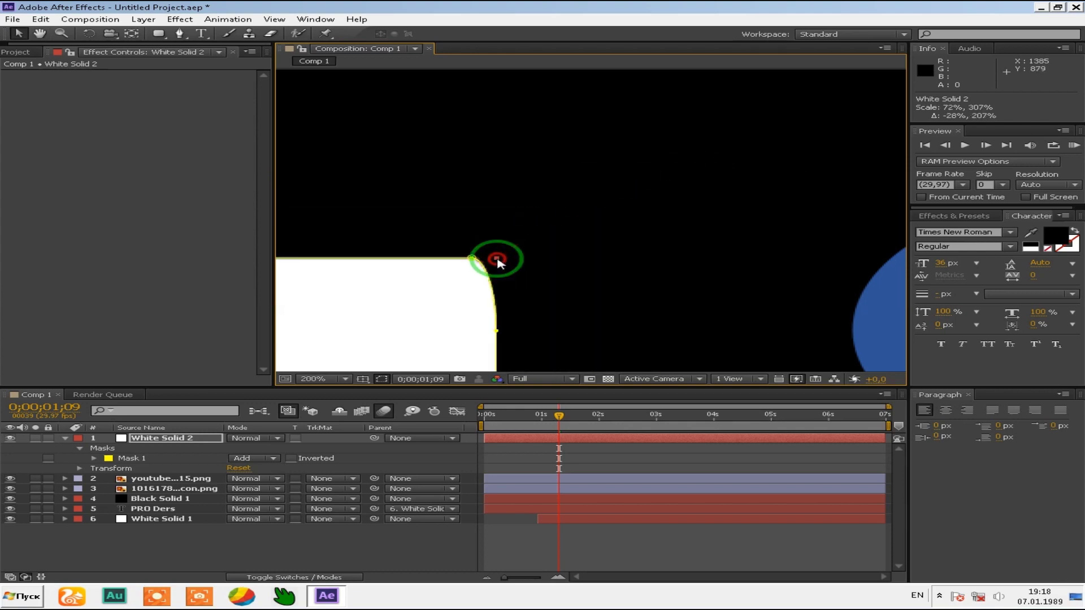
scroll(518, 252, down, 6)
drag(426, 232, 514, 194)
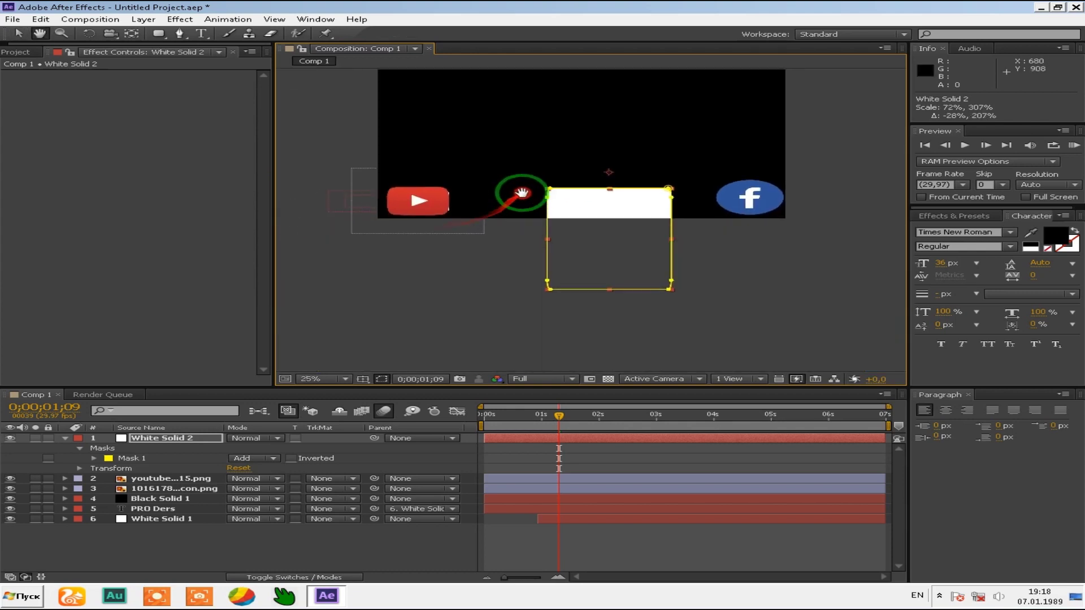
click(19, 32)
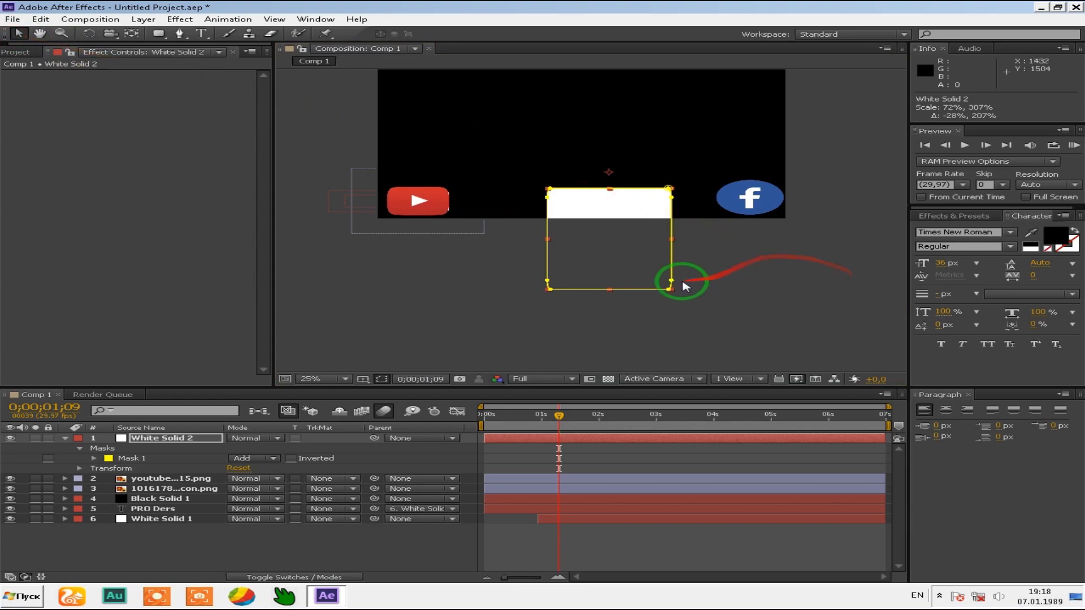
drag(672, 289, 668, 194)
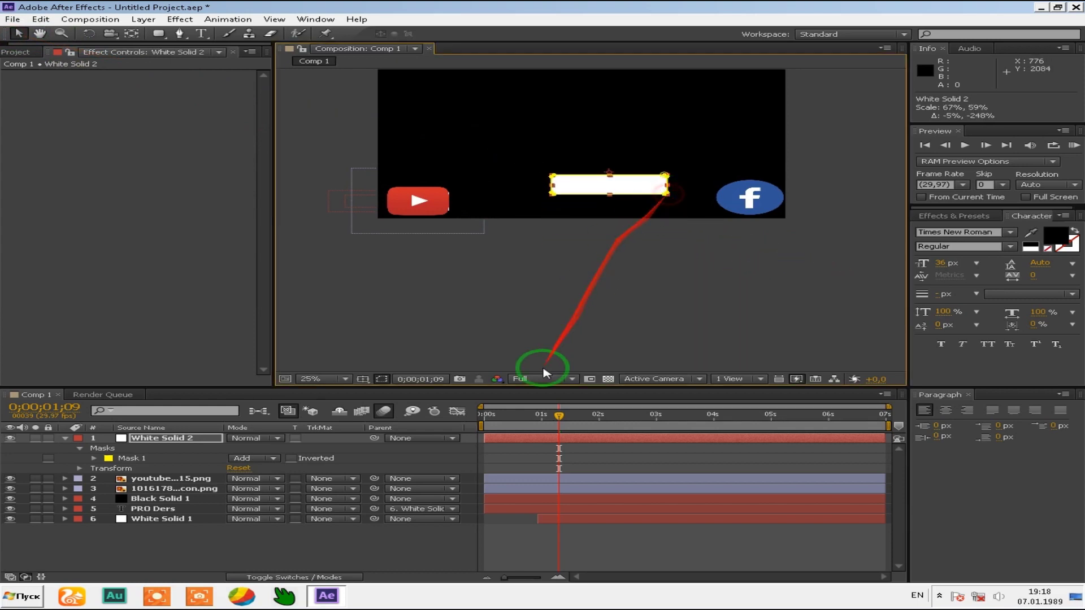
Step: At 0;00;02;07, position the bar beside the PRO Ders bar, then zoom back out
click(614, 420)
mouse_move(612, 185)
mouse_down()
mouse_move(516, 205)
mouse_move(651, 205)
mouse_up()
key(period)
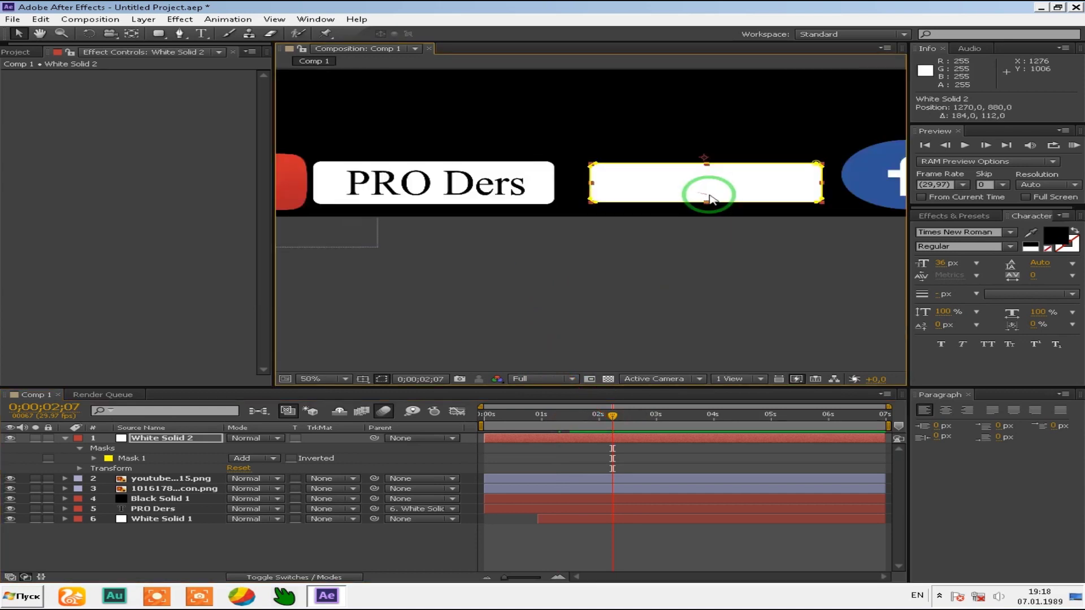
click(825, 202)
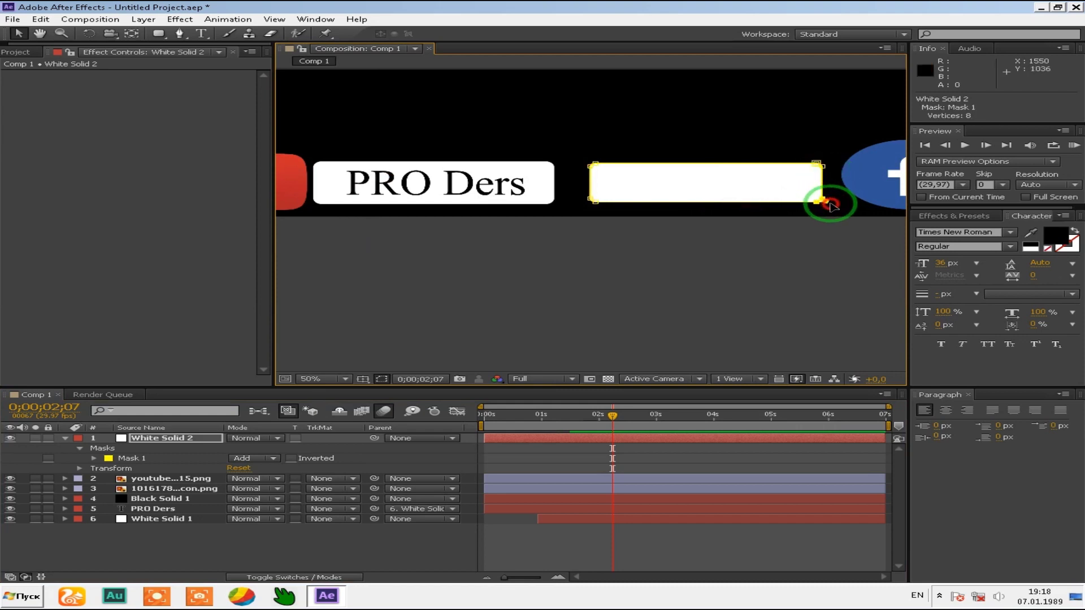
key(ctrl+z)
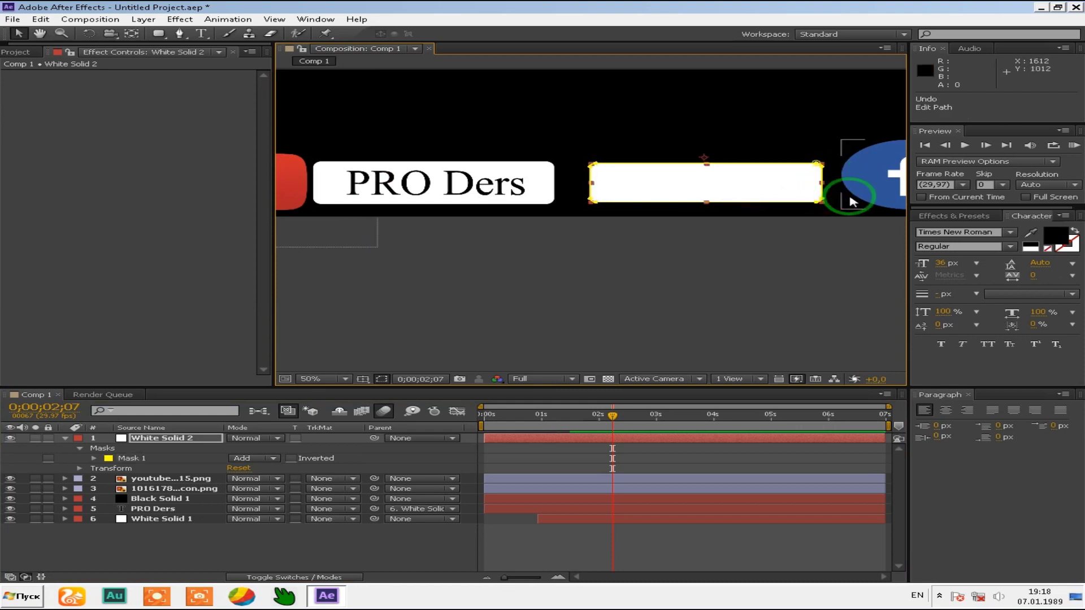
key(h)
key(period)
key(period)
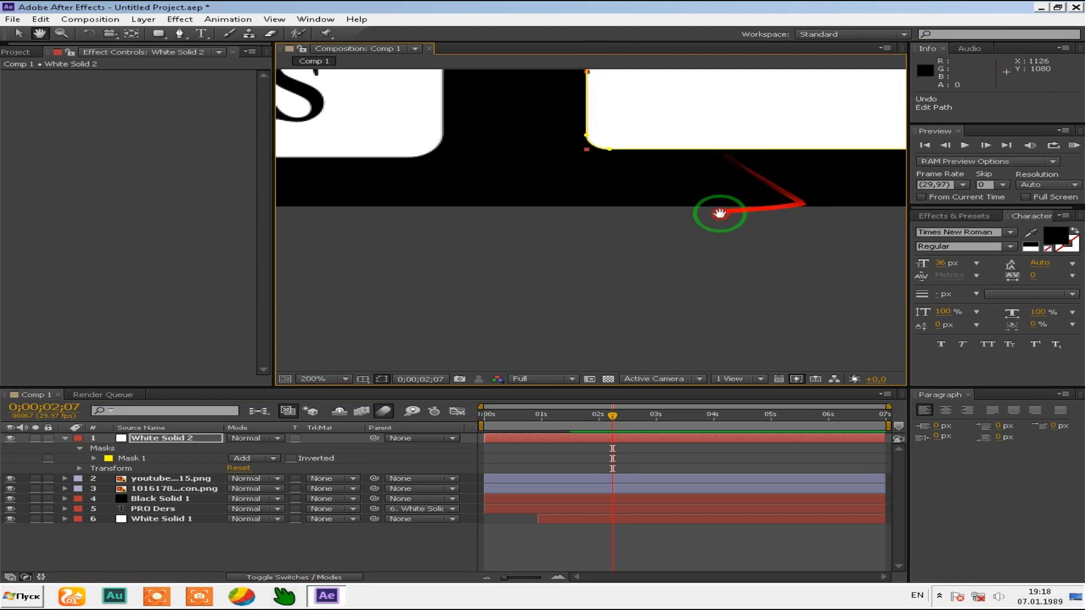
drag(773, 209, 3, 335)
key(v)
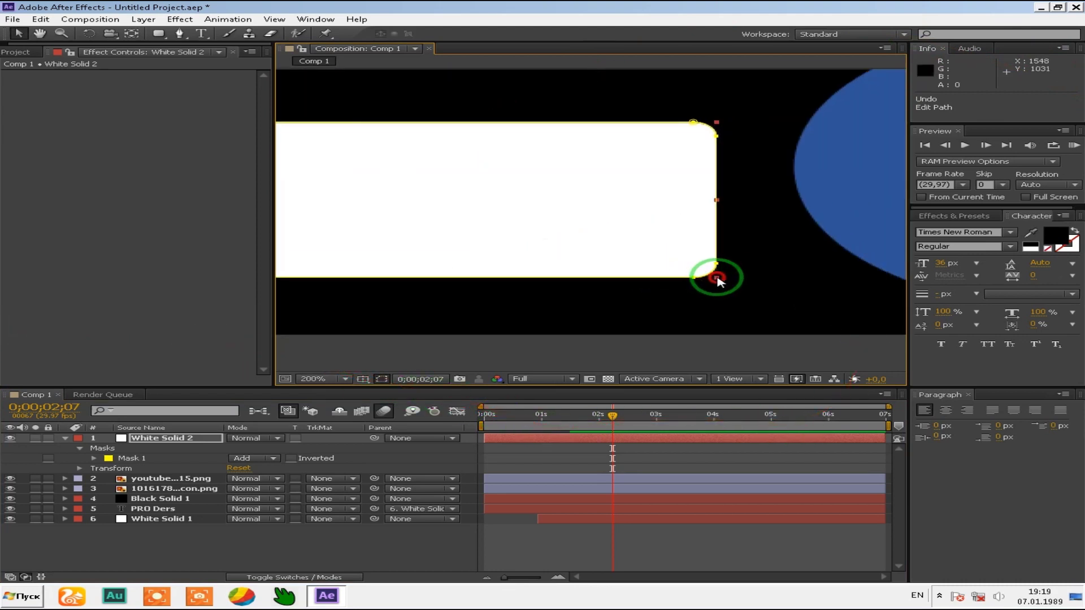
key(comma)
key(comma)
key(comma)
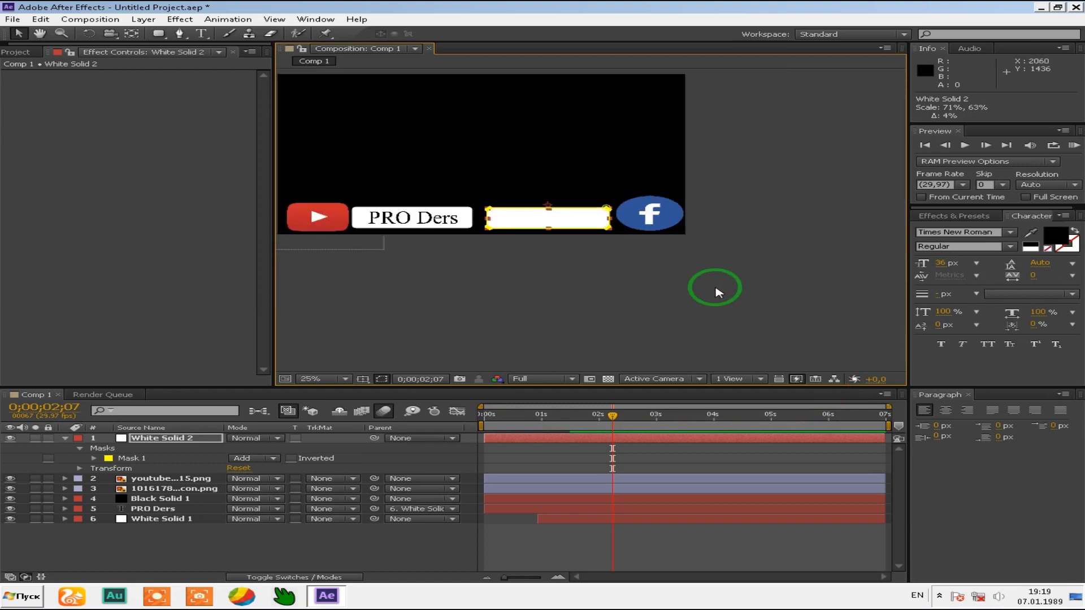
Step: Fit the view, nudge the bar left, and place White Solid 2 below the YouTube layer
click(346, 377)
click(325, 392)
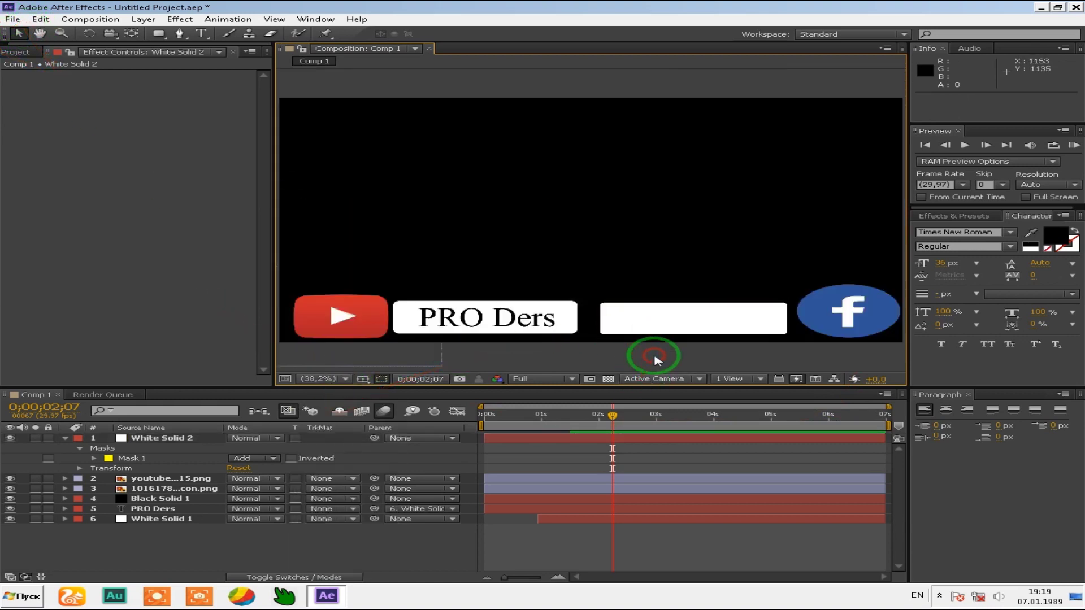
click(749, 318)
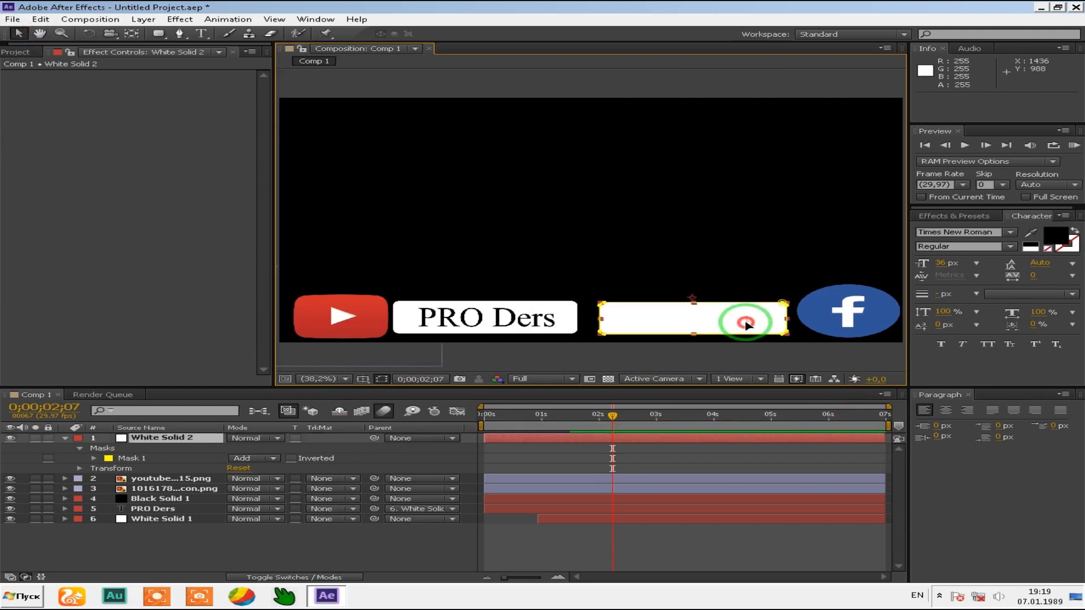
drag(750, 318, 717, 315)
click(157, 442)
drag(157, 443, 167, 484)
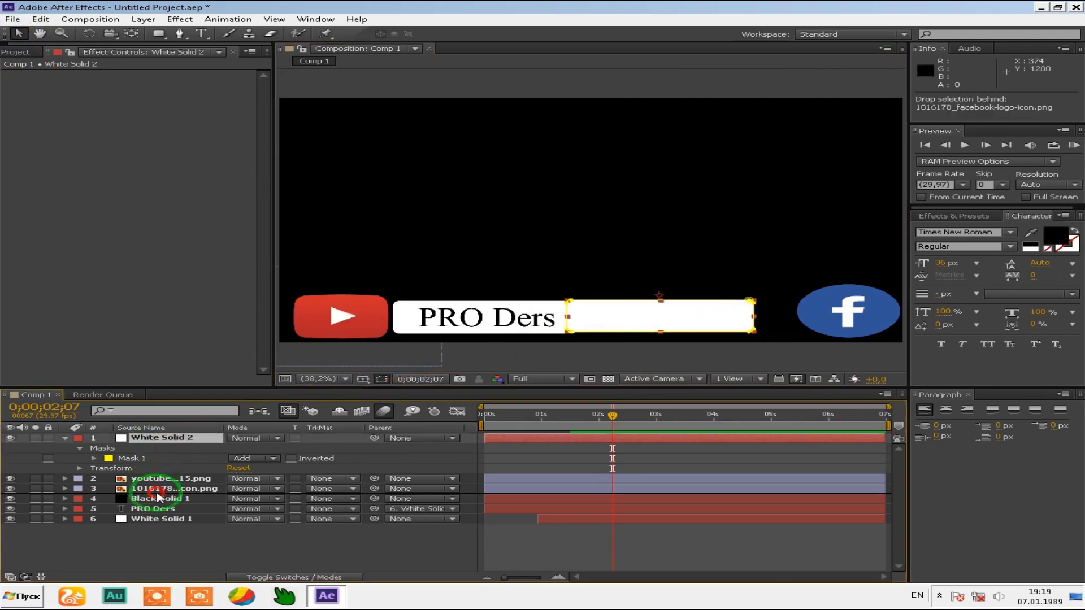
Step: Put White Solid 2 under the Facebook layer and slide its bar behind the Facebook logo
drag(664, 329, 763, 337)
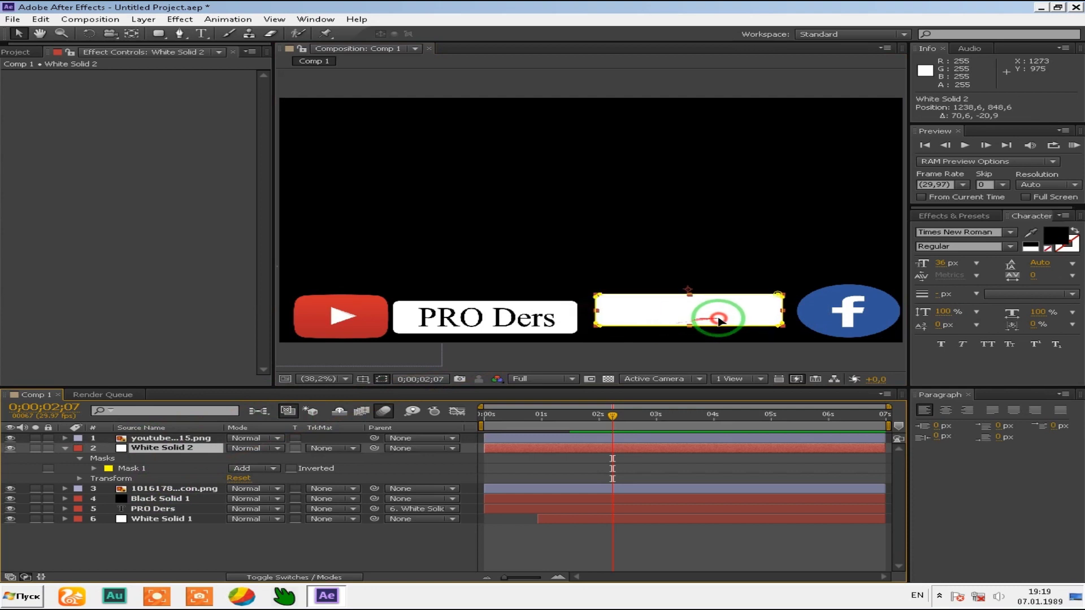
click(186, 449)
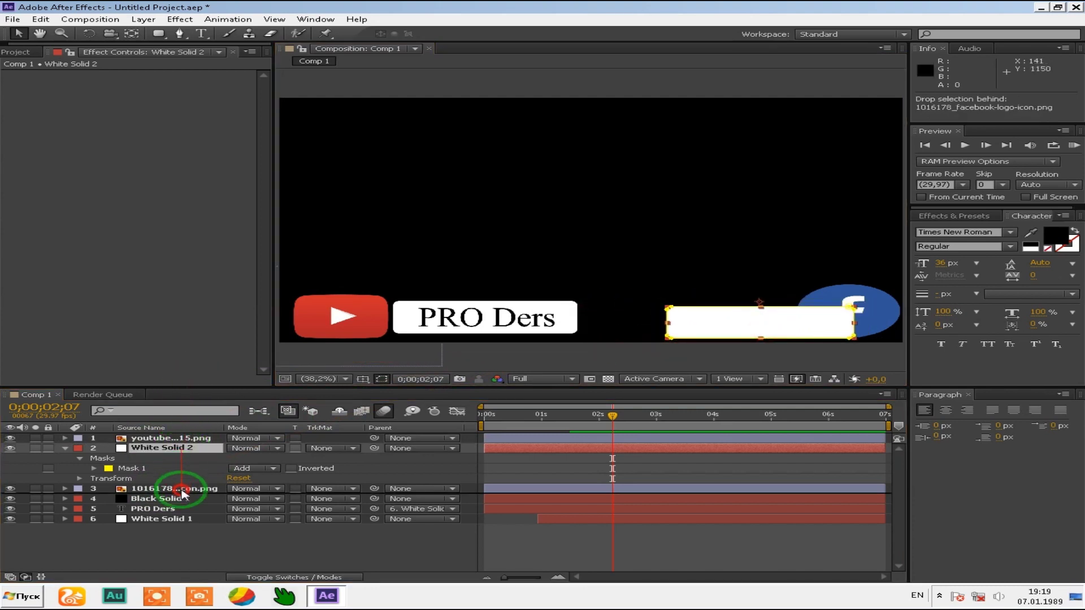
drag(184, 450, 170, 490)
mouse_move(783, 325)
mouse_down()
mouse_move(825, 314)
mouse_move(949, 318)
mouse_move(898, 309)
mouse_up()
click(836, 273)
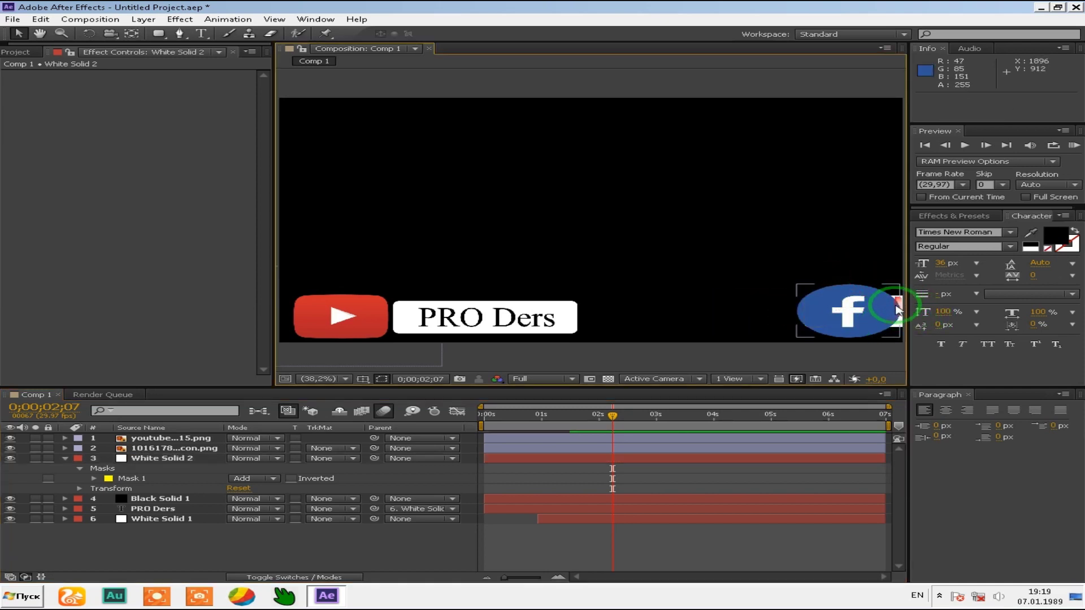
click(143, 19)
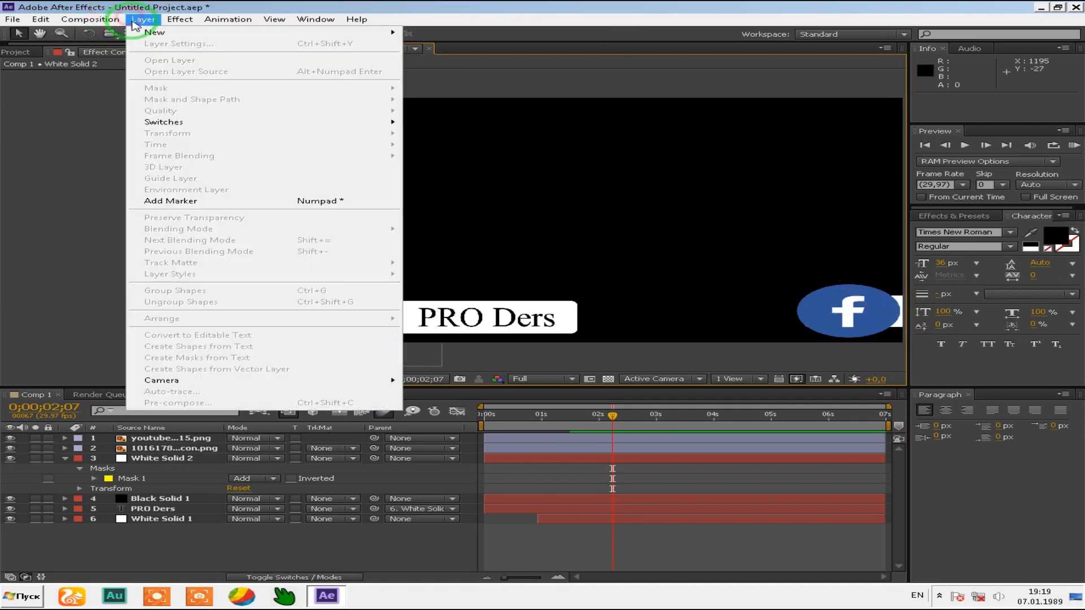
Step: Create a 1920×1080 solid coloured black (000000), named Black Solid 2
mouse_move(144, 32)
click(484, 44)
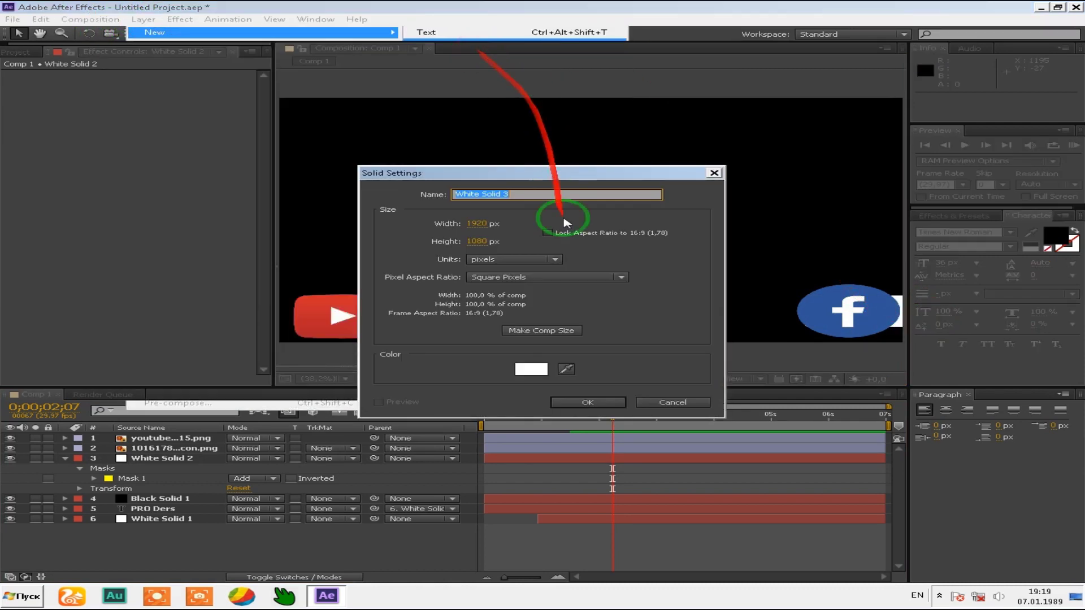
click(529, 360)
click(341, 374)
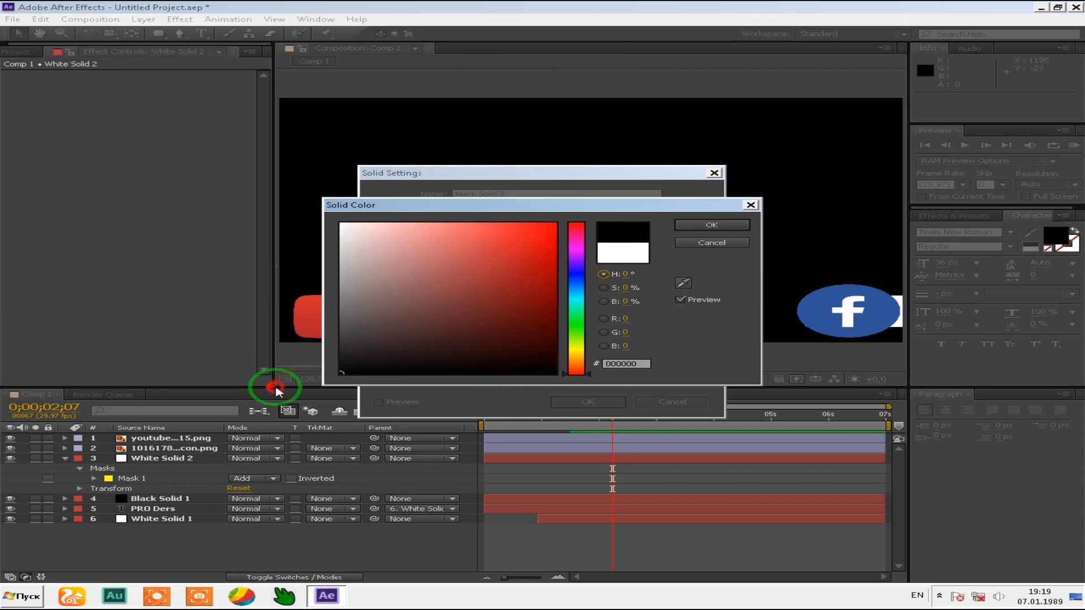
click(737, 226)
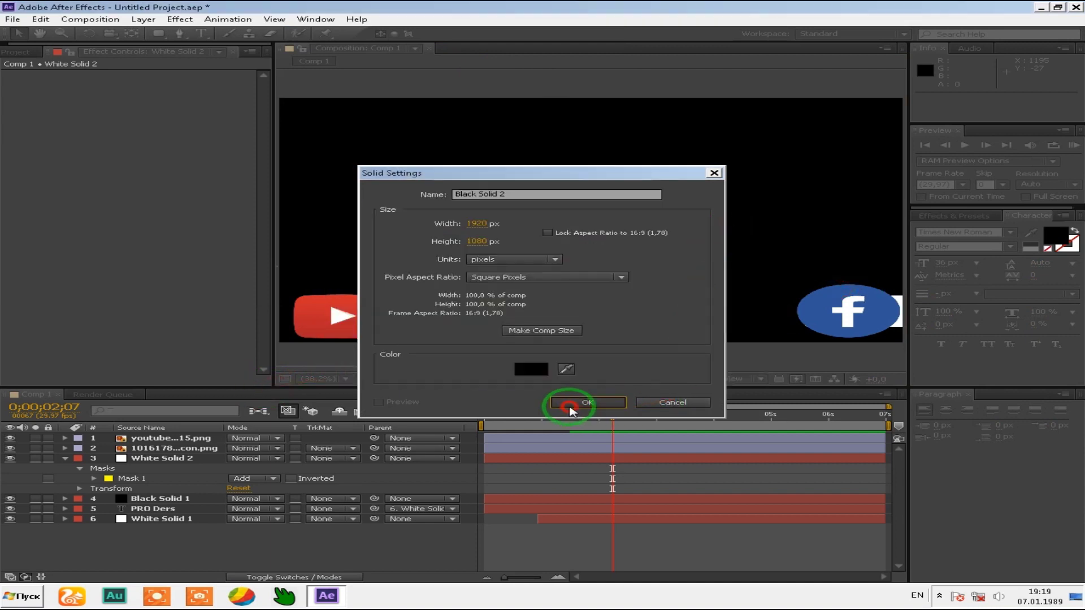
click(571, 406)
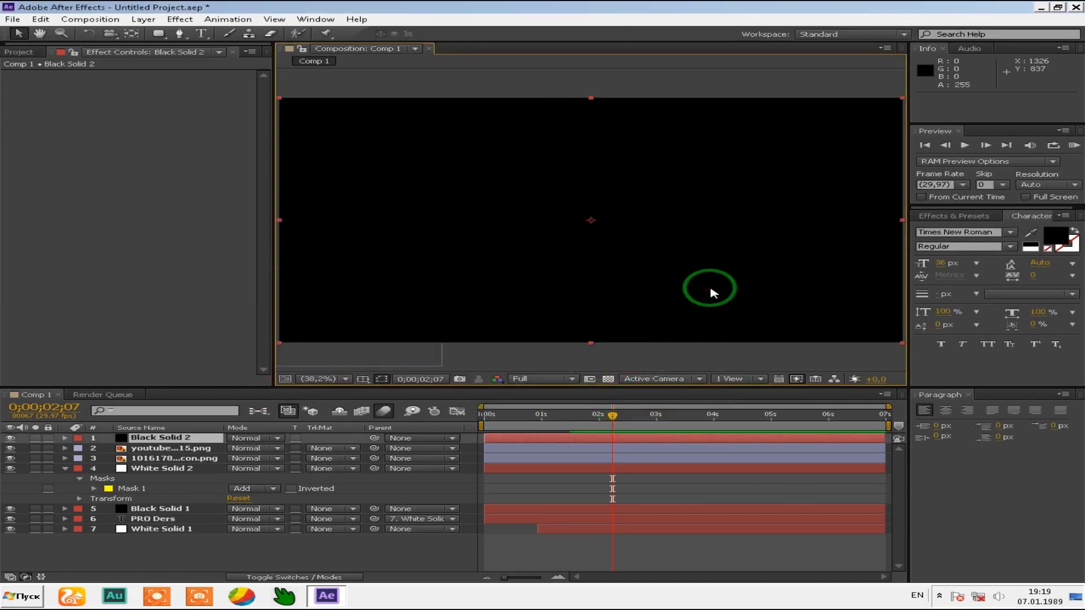
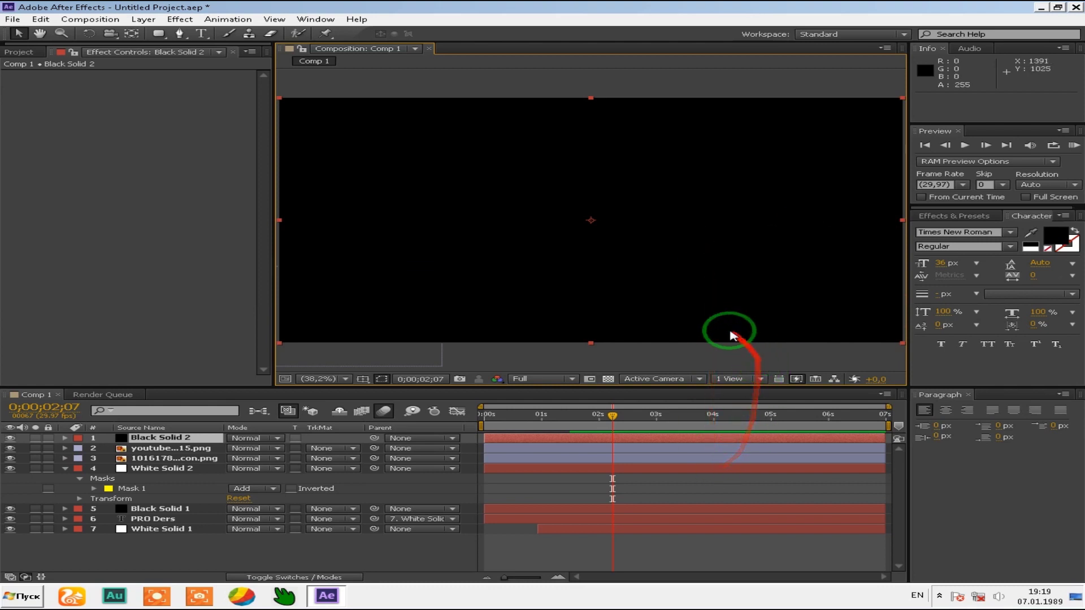
Step: Drag Black Solid 2 down the layer stack to sit directly above White Solid 2
drag(175, 447, 189, 517)
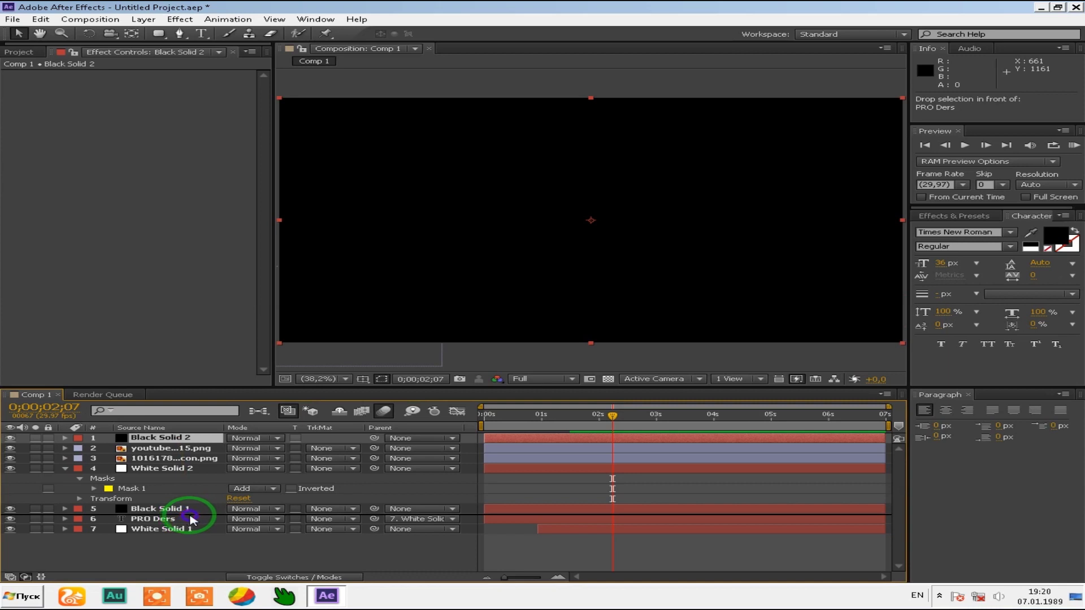
drag(190, 519, 192, 517)
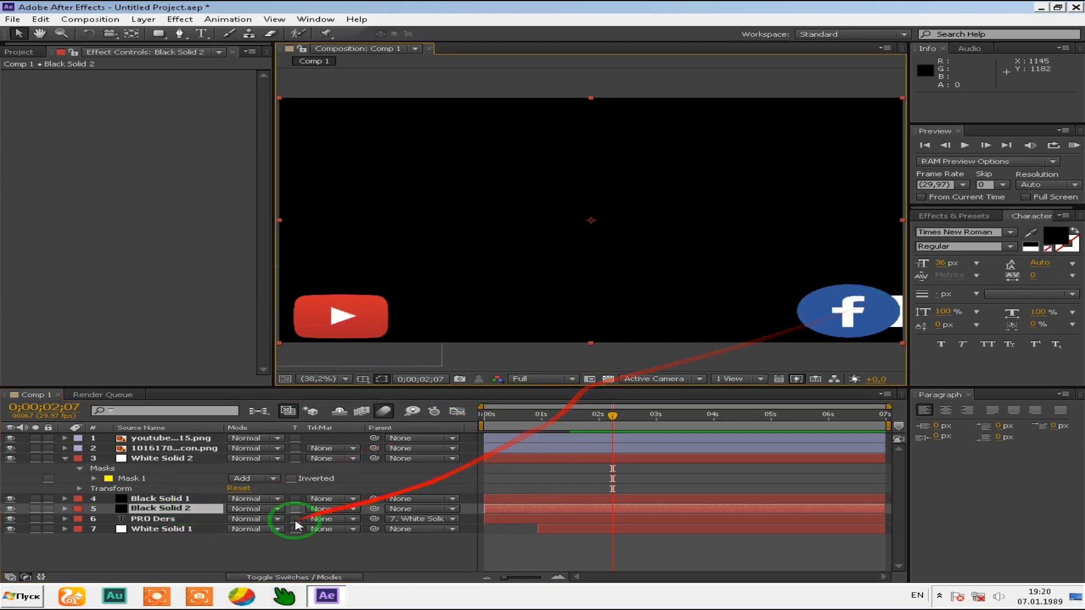
drag(206, 510, 213, 461)
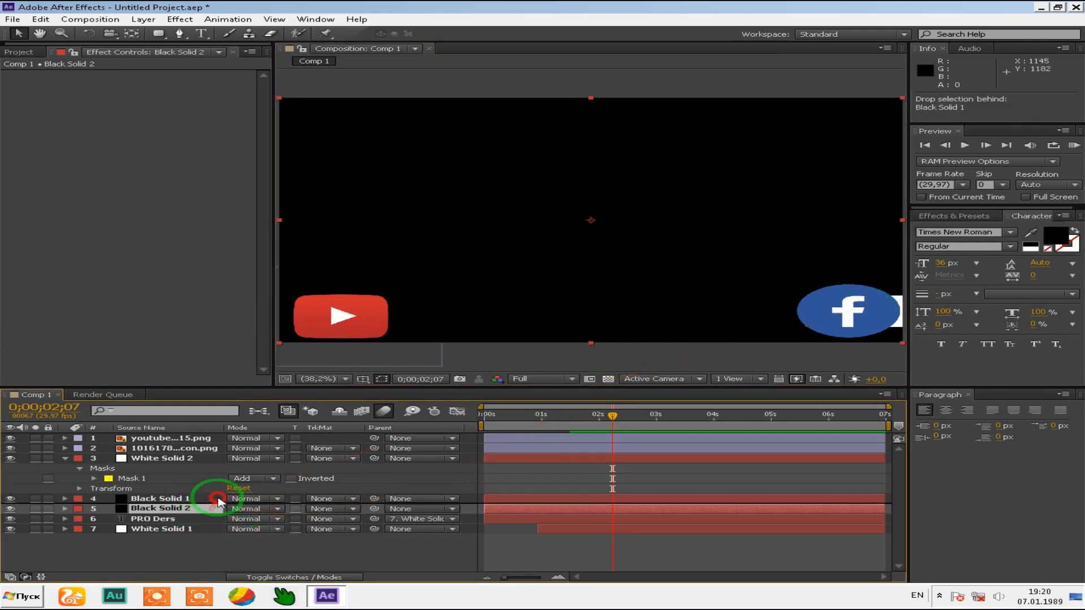
drag(212, 458, 212, 458)
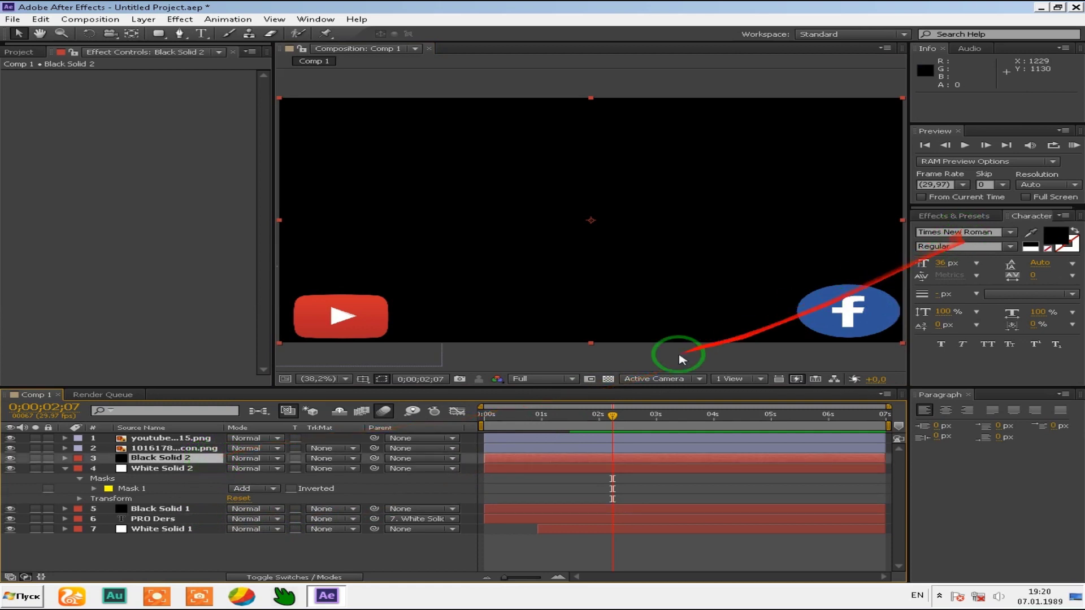
Step: Draw a closed four-point Pen mask on Black Solid 2 around the Facebook icon
click(179, 33)
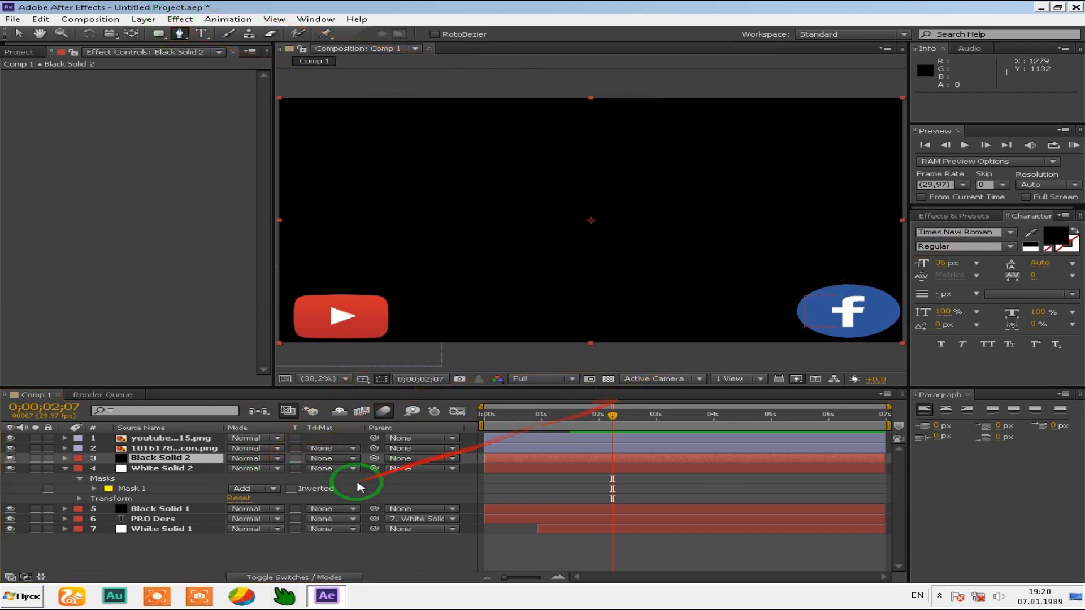
click(10, 458)
click(11, 458)
click(204, 34)
click(787, 344)
drag(830, 344, 898, 344)
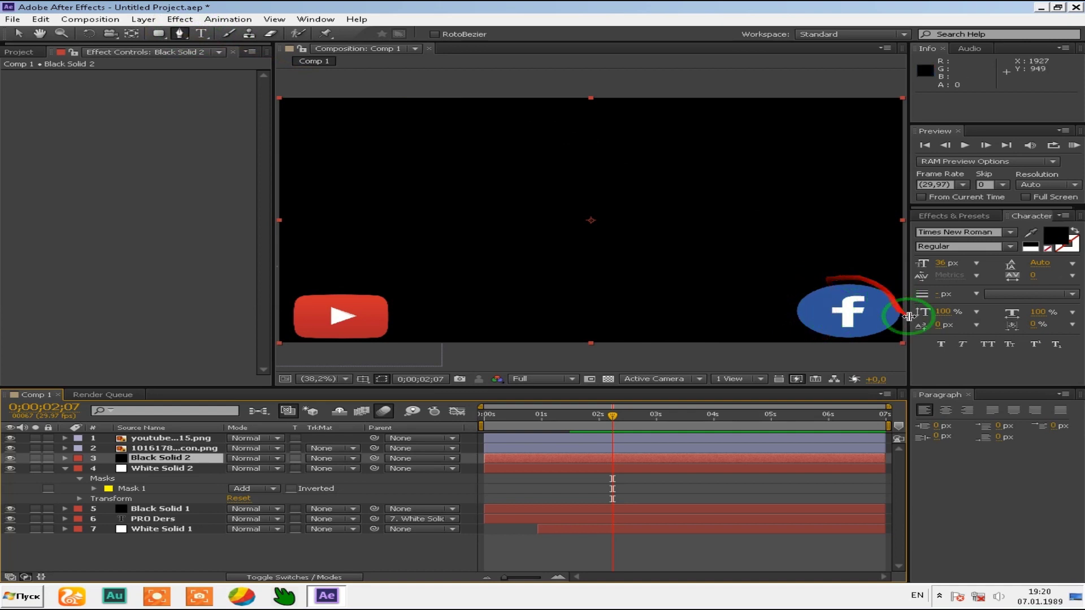
drag(903, 352, 908, 321)
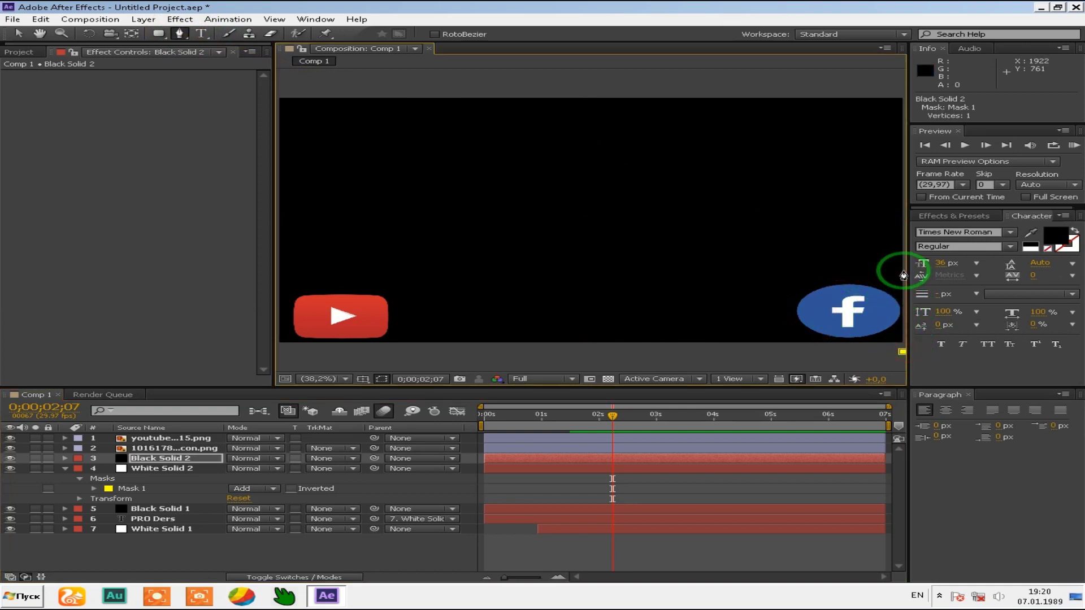
drag(903, 272, 797, 285)
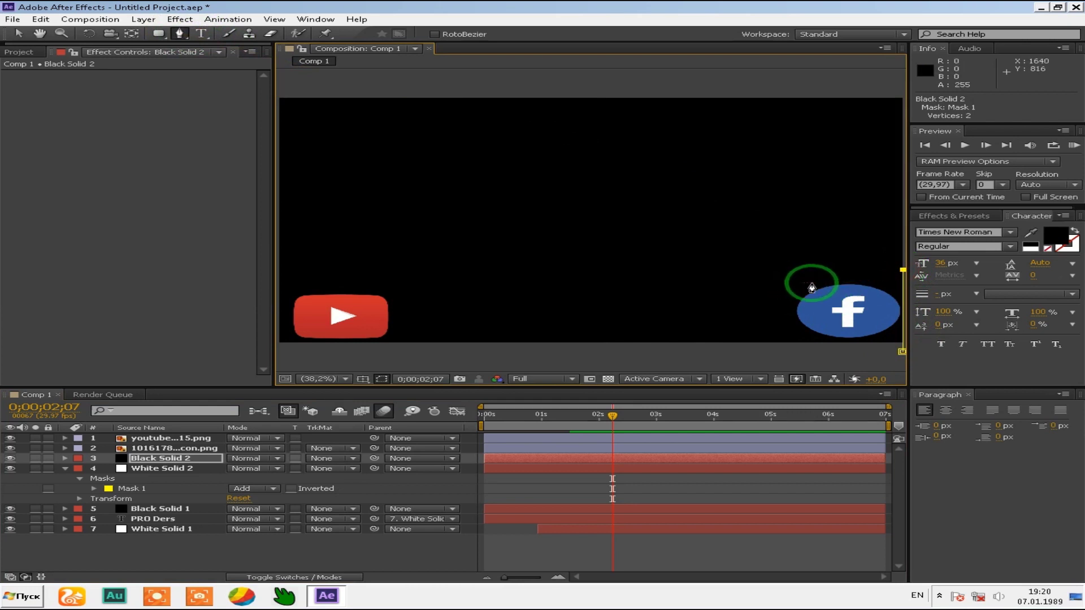
drag(800, 267, 800, 361)
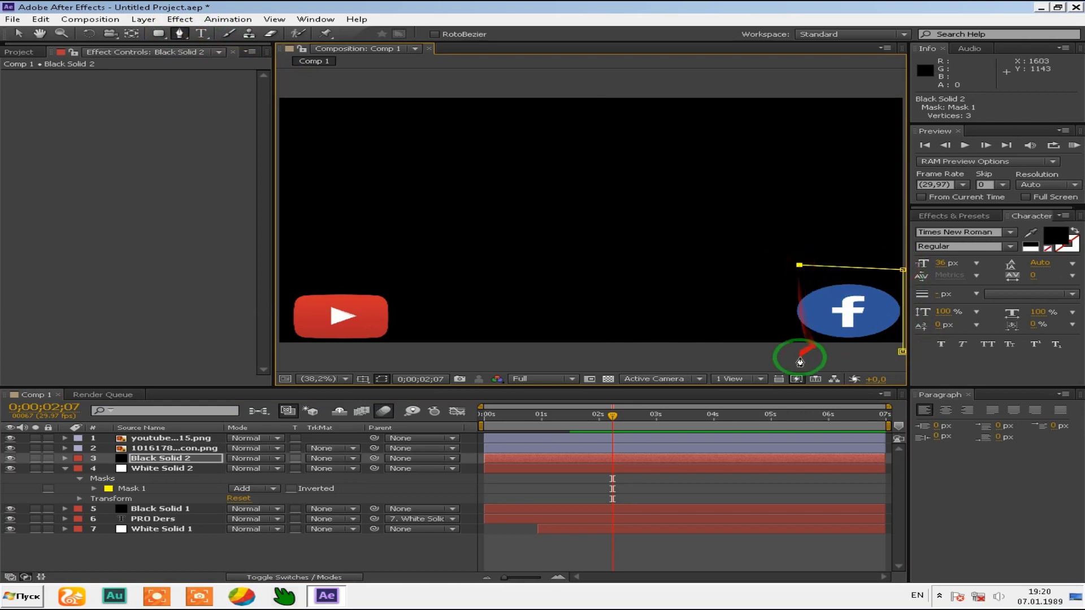
click(903, 353)
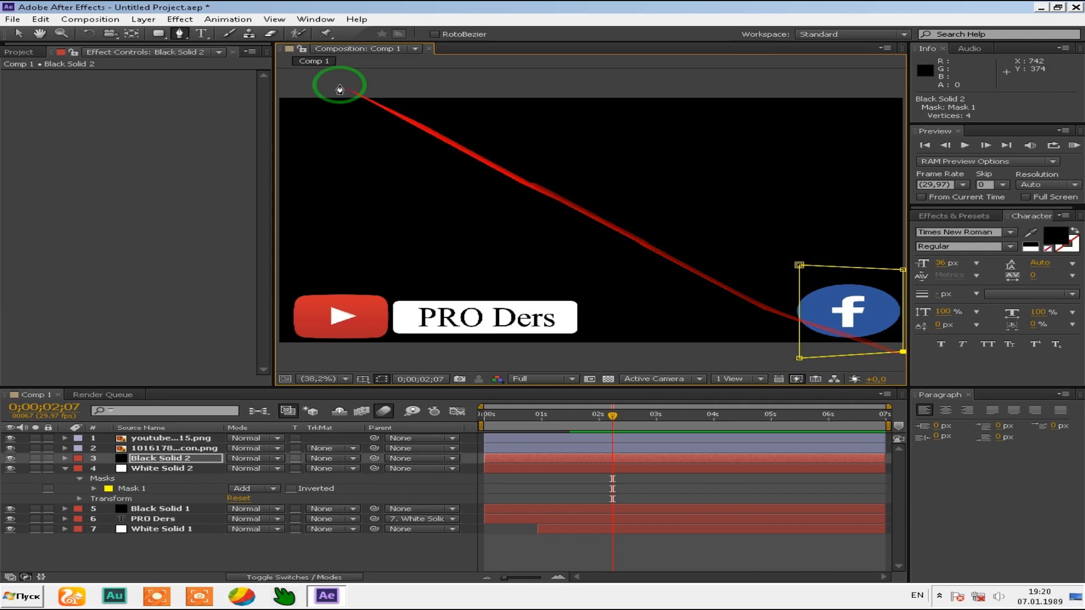
click(17, 36)
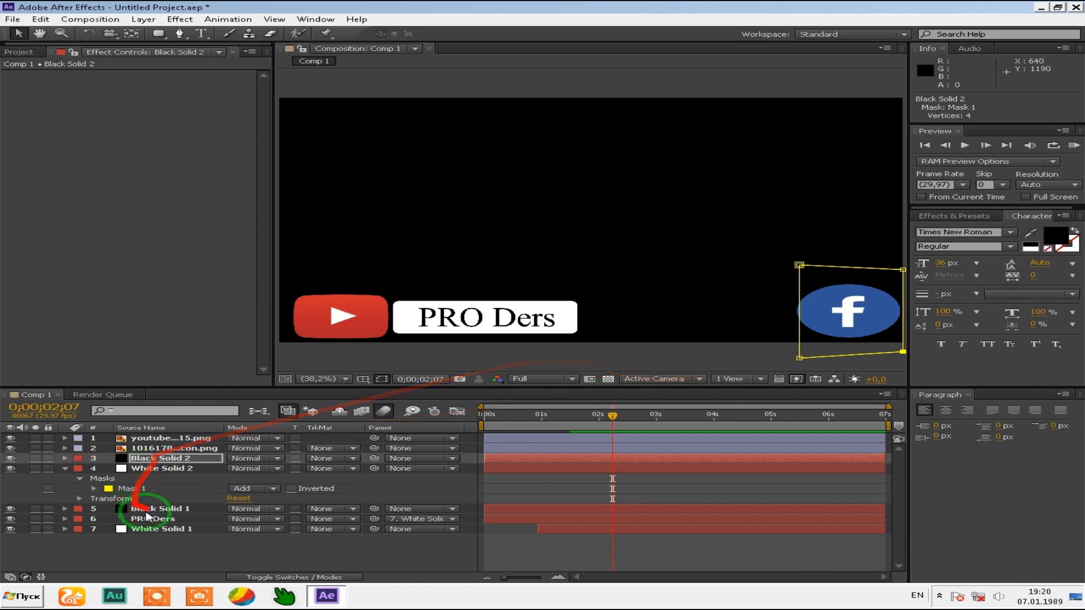
click(164, 469)
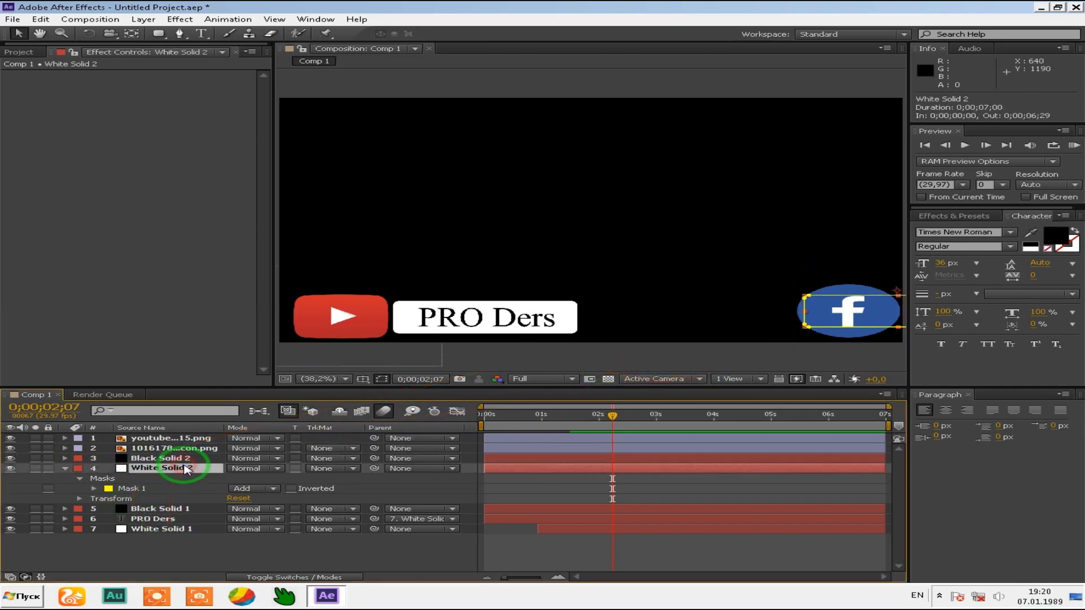
Step: Slide the White Solid 2 bar to tuck behind the Facebook icon, then zoom the viewer to 100%
mouse_move(829, 315)
mouse_down()
mouse_move(730, 309)
mouse_move(848, 316)
mouse_up()
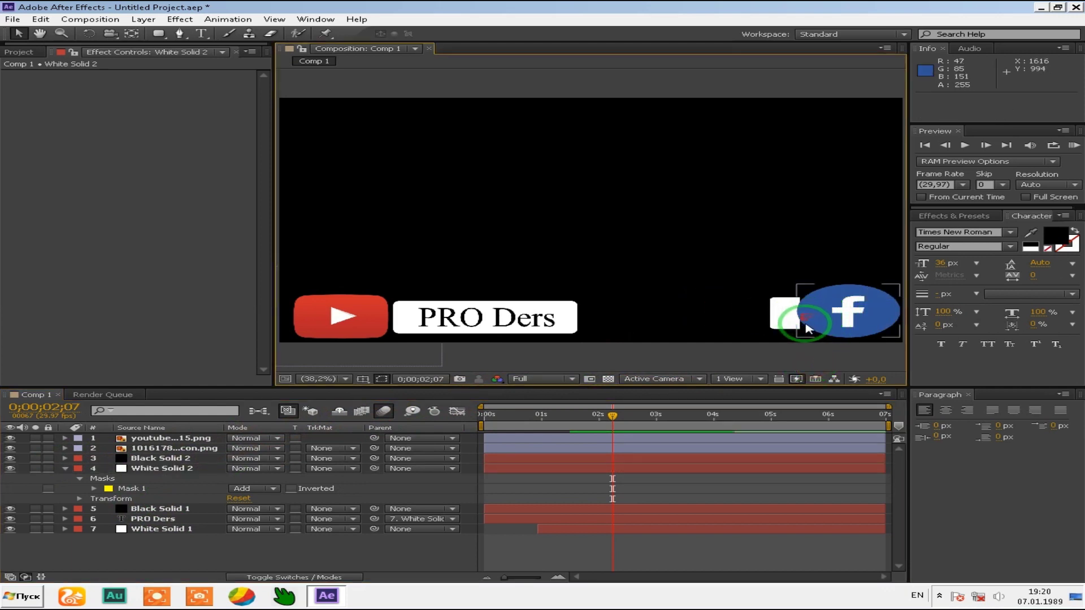
click(166, 460)
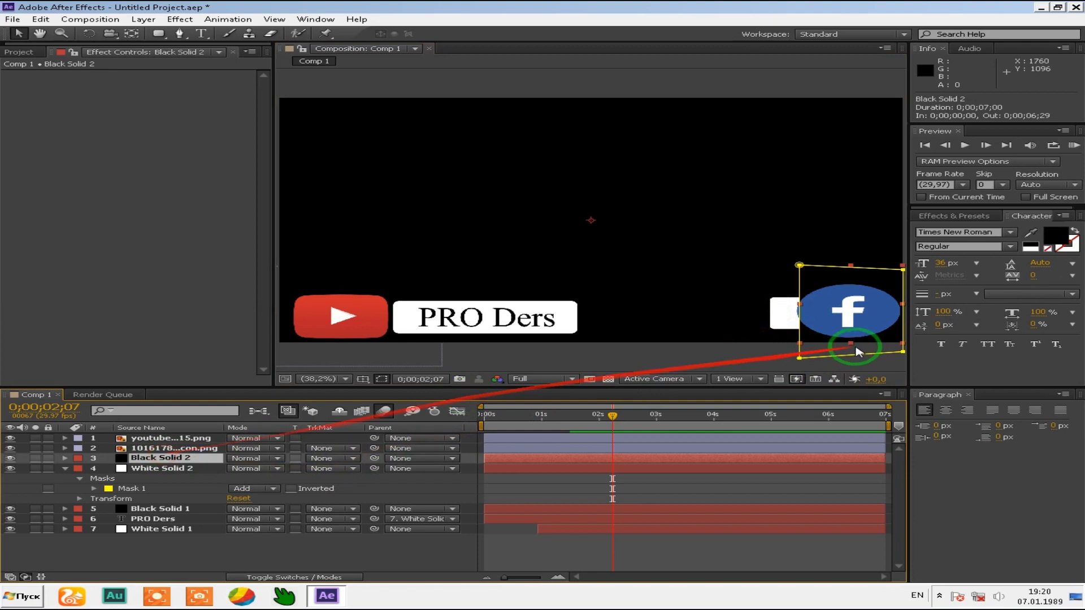
key(slash)
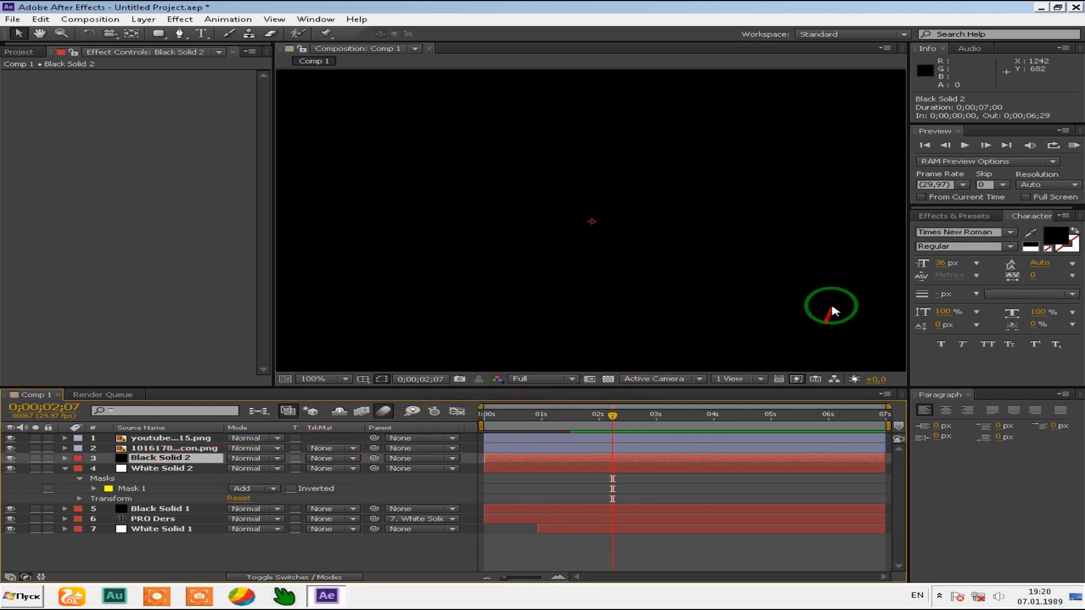
Step: Pan to the Facebook icon and drag the mask's top-left vertex down onto the circle
drag(867, 290, 542, 183)
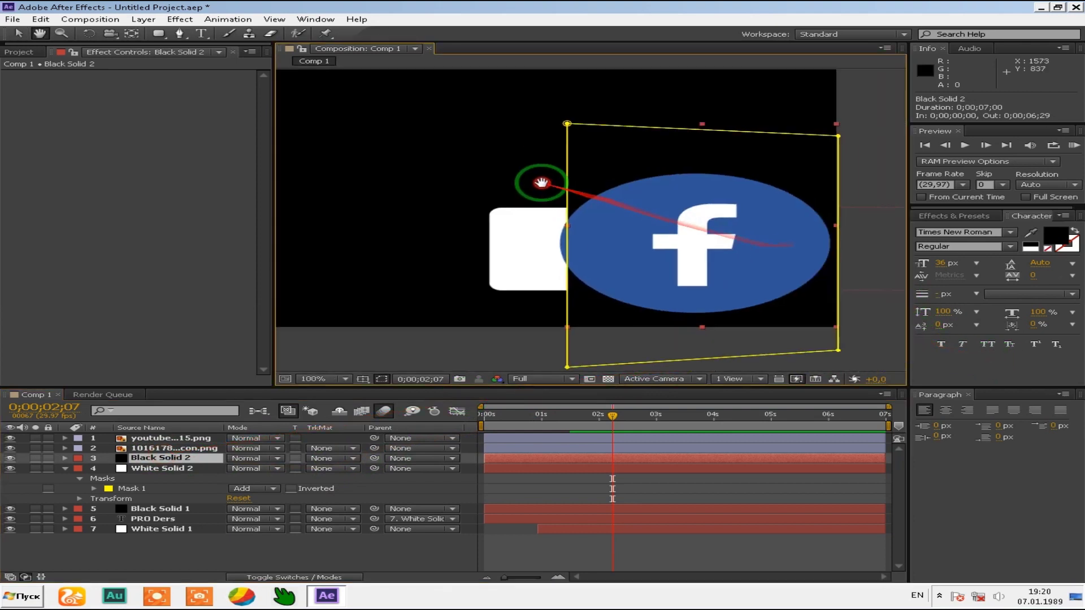
click(19, 33)
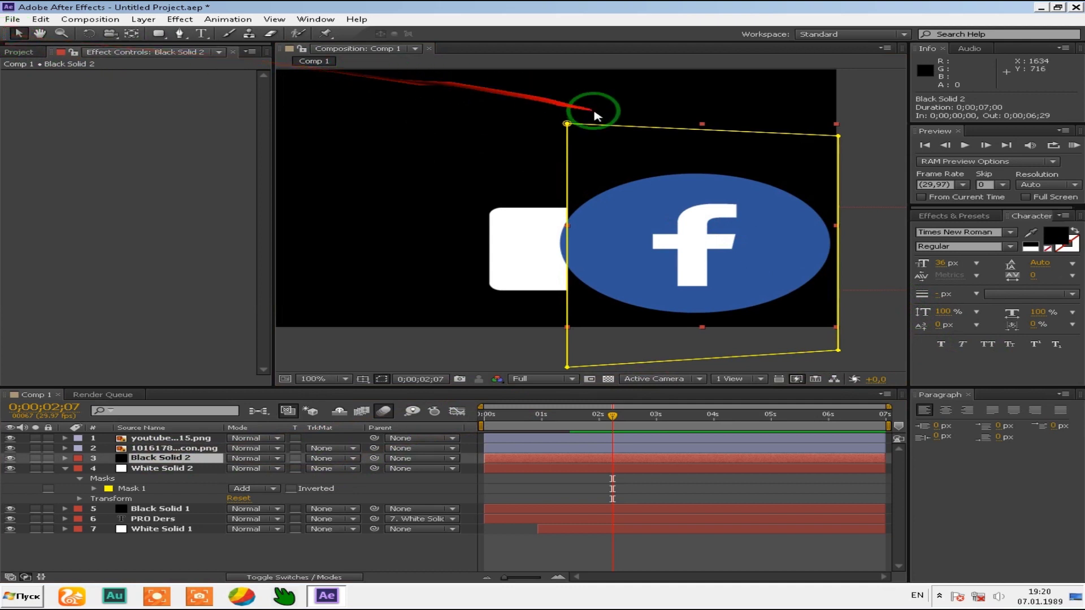
drag(568, 124, 581, 209)
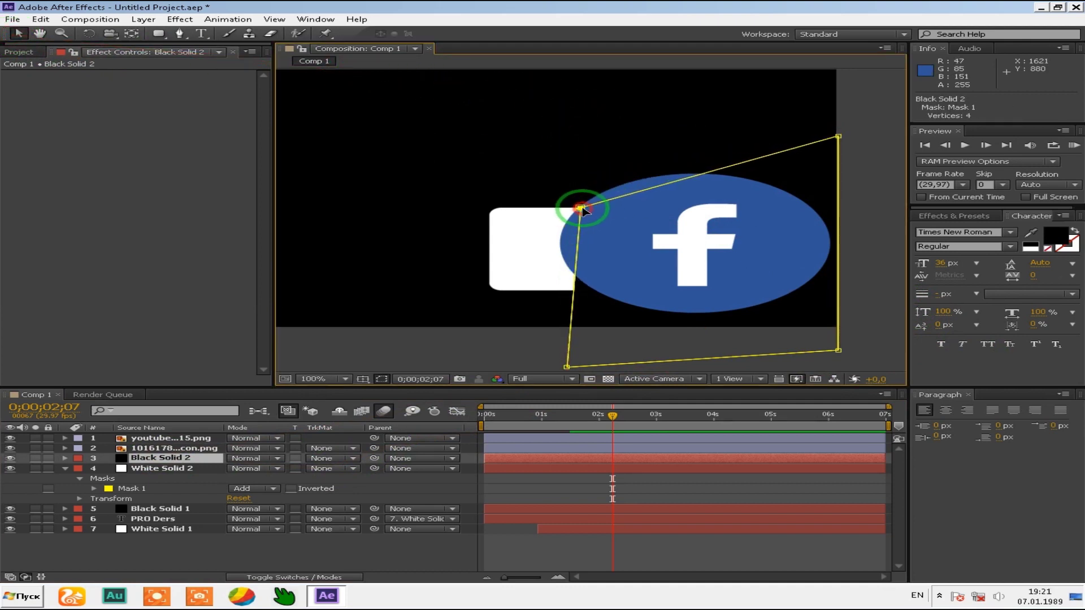
Step: Add five vertices along the mask's left edge and pull the upper one outward
click(181, 35)
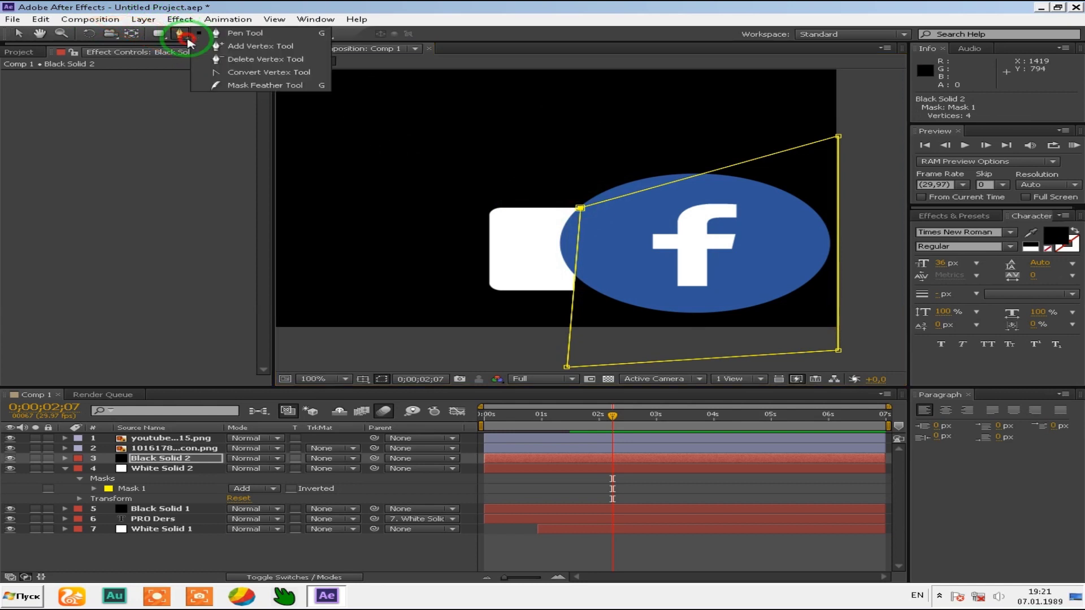
click(218, 45)
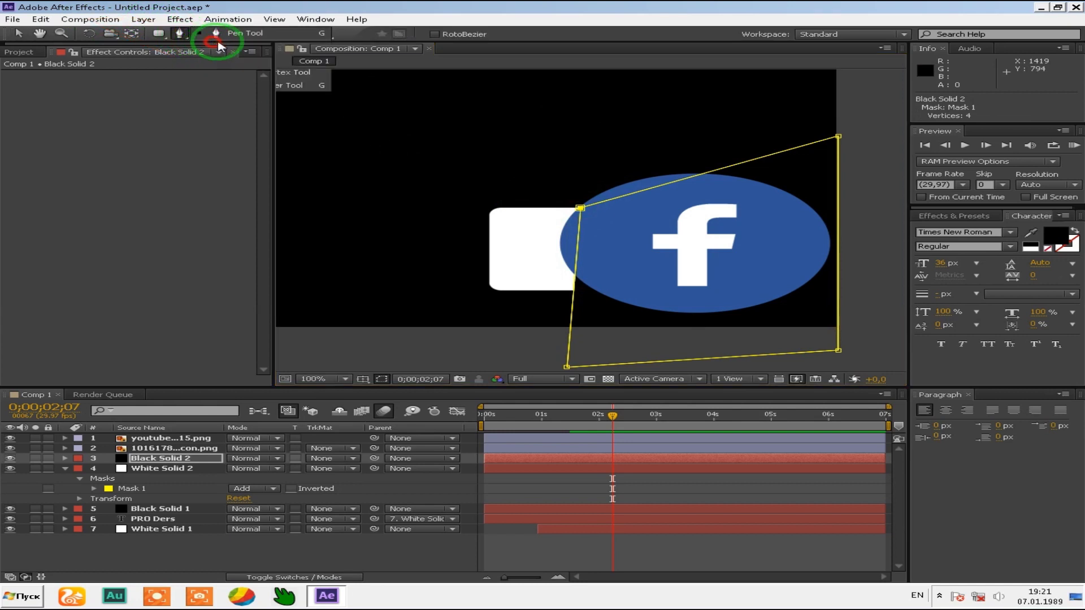
click(580, 218)
click(579, 225)
click(580, 237)
click(576, 259)
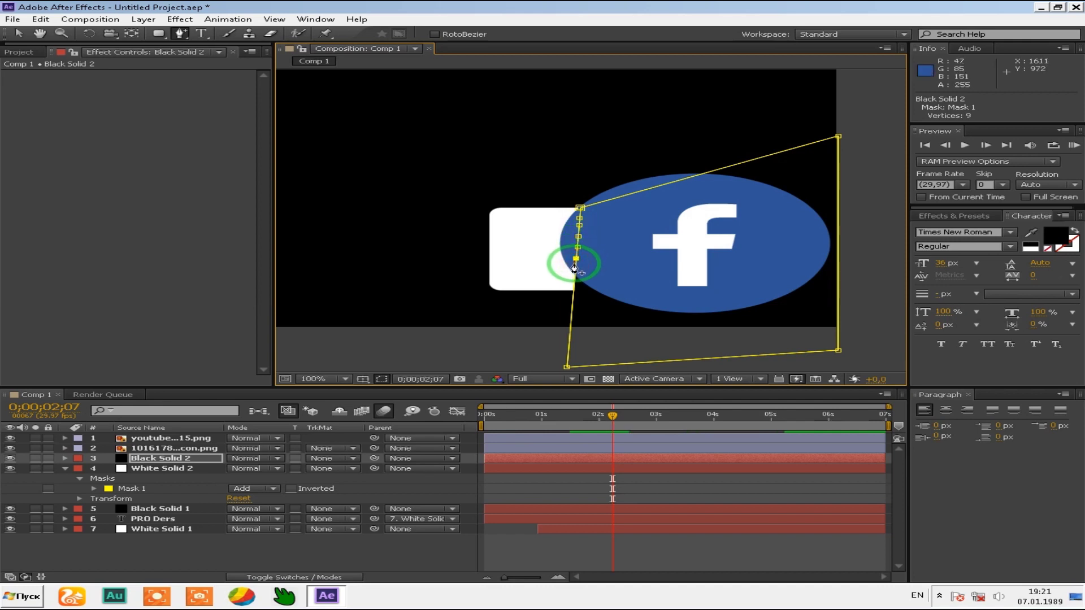
click(575, 269)
click(18, 33)
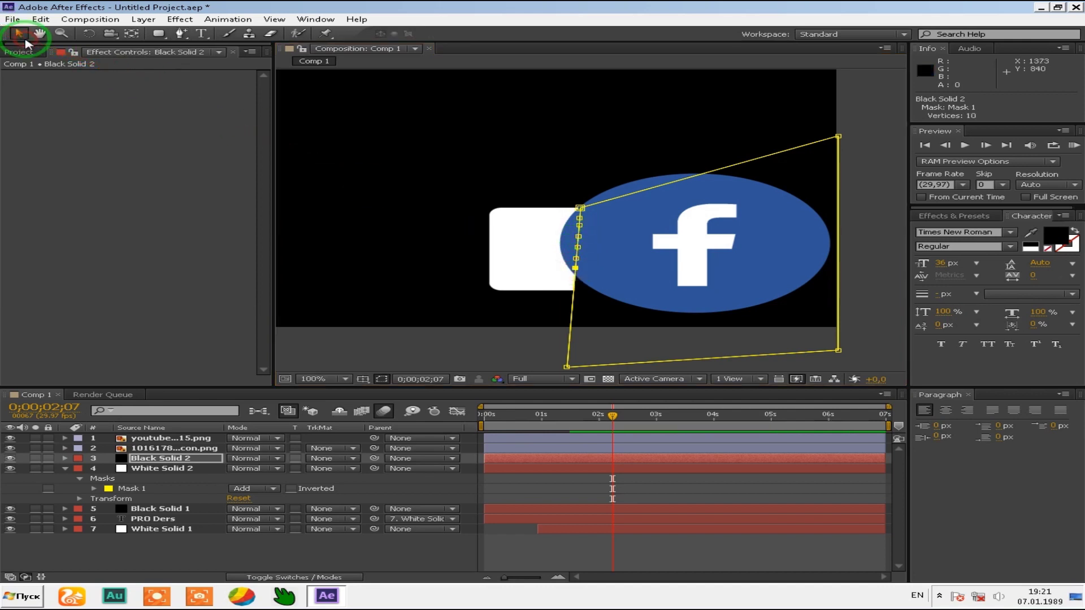
drag(579, 219, 571, 220)
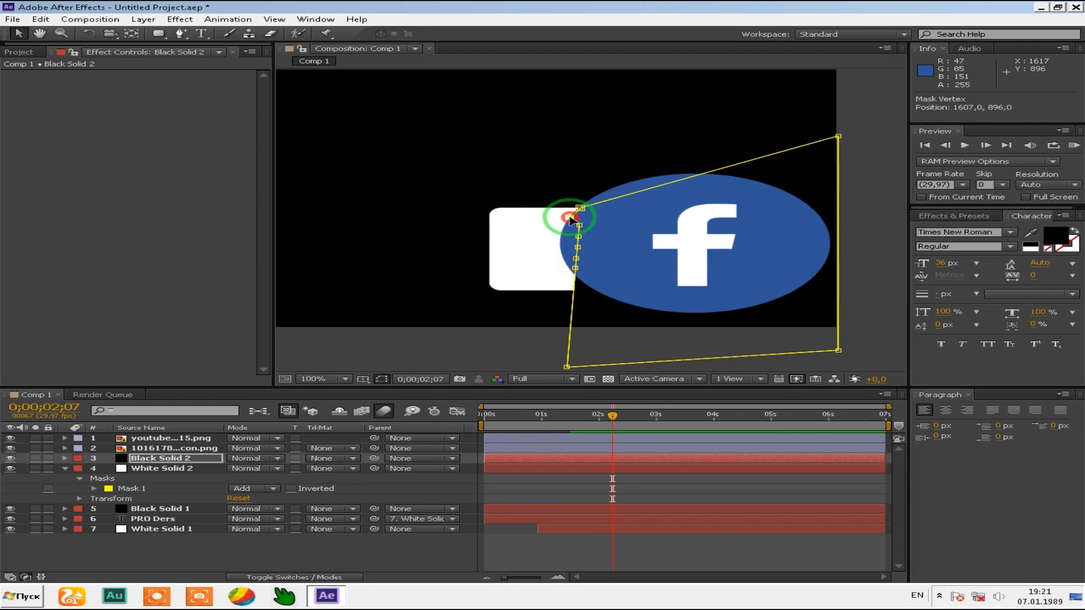
Step: At 400% zoom, drag the mask's left-edge points onto the Facebook circle's curve
key(period)
key(period)
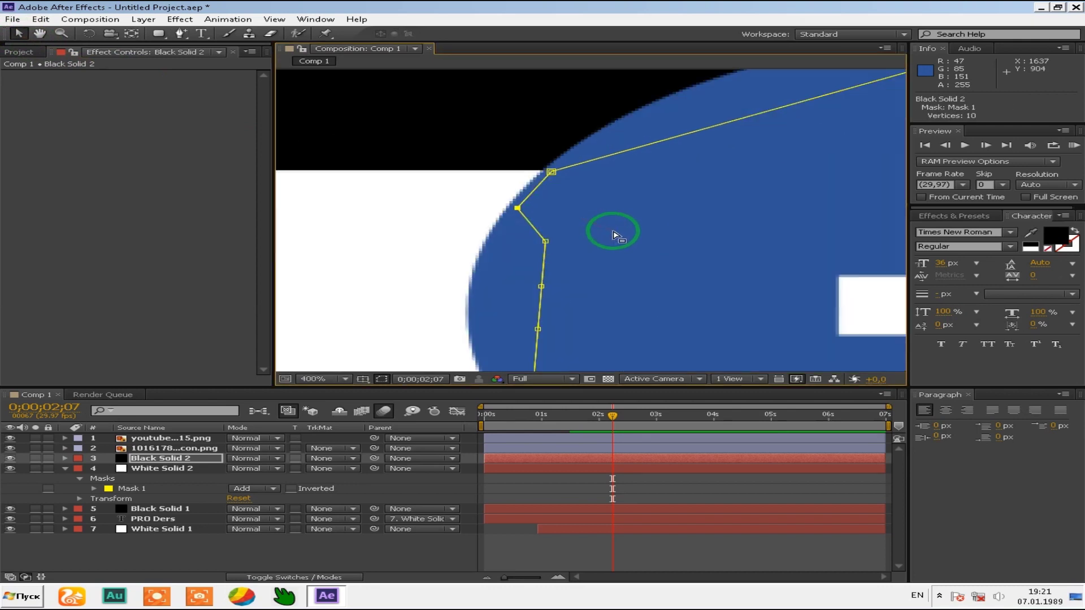
mouse_move(518, 209)
mouse_down()
mouse_move(518, 189)
mouse_move(542, 176)
mouse_up()
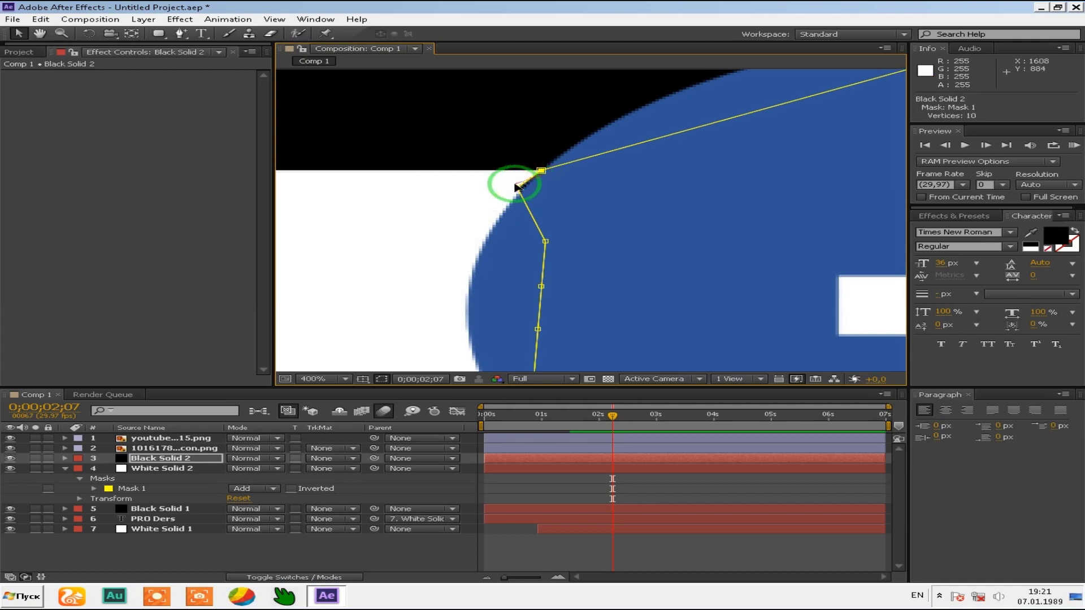
click(519, 188)
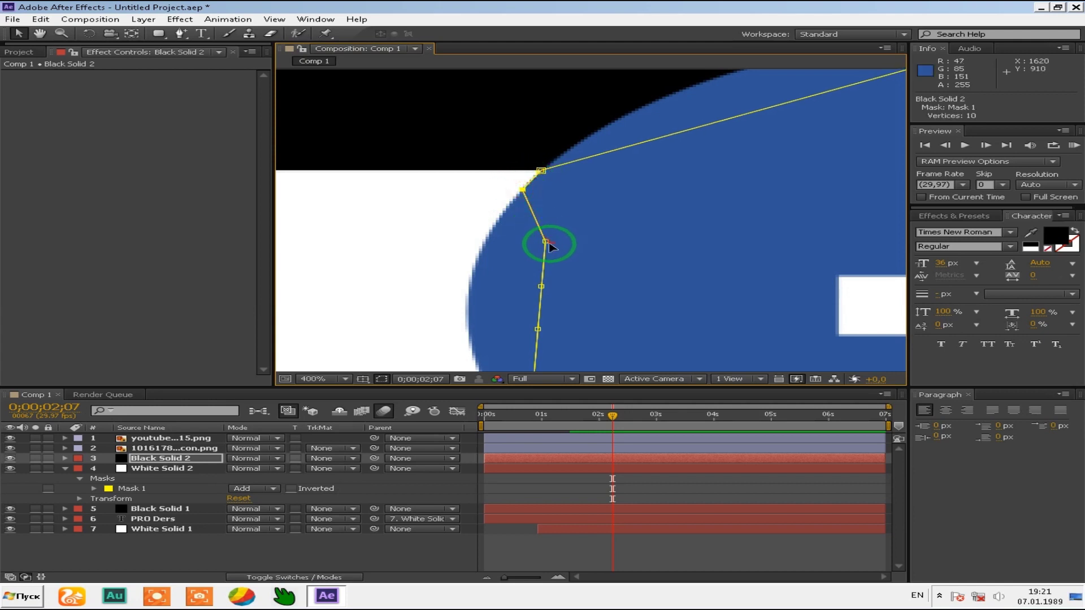
drag(536, 245, 488, 243)
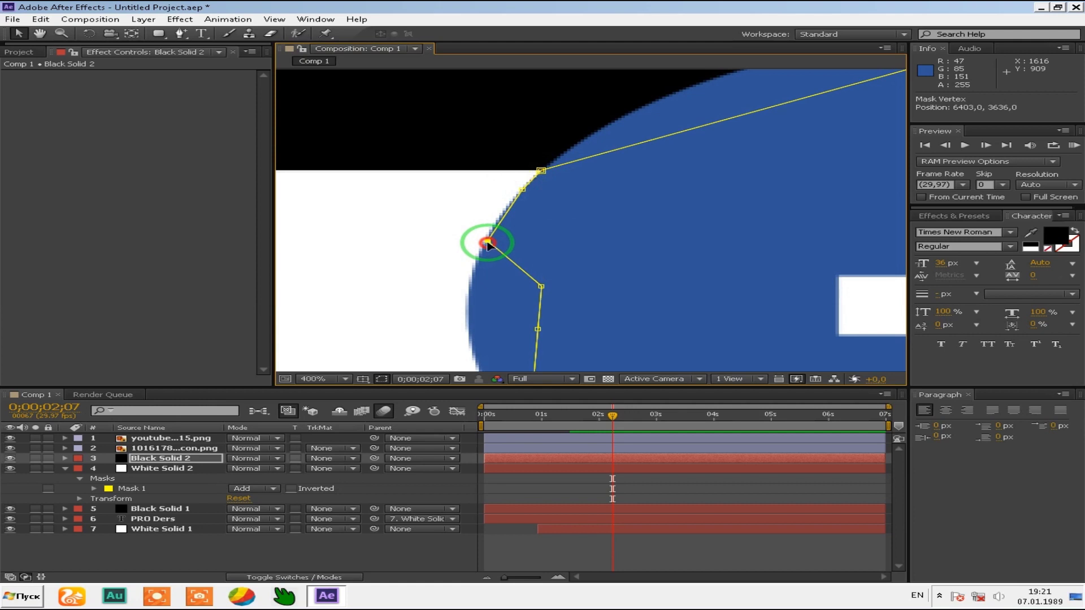
drag(542, 287, 467, 284)
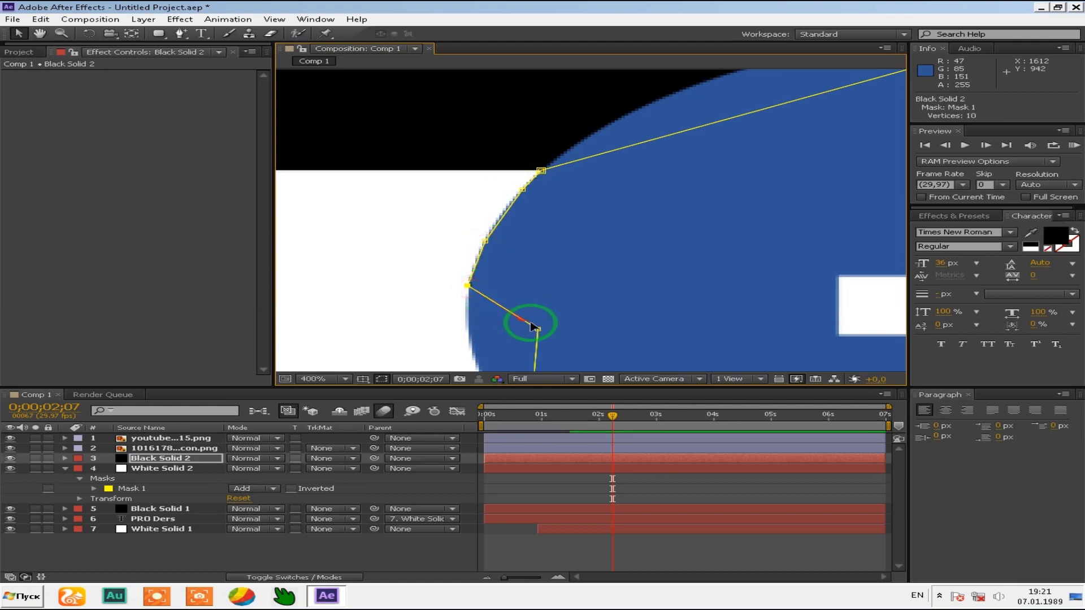
drag(503, 330, 467, 326)
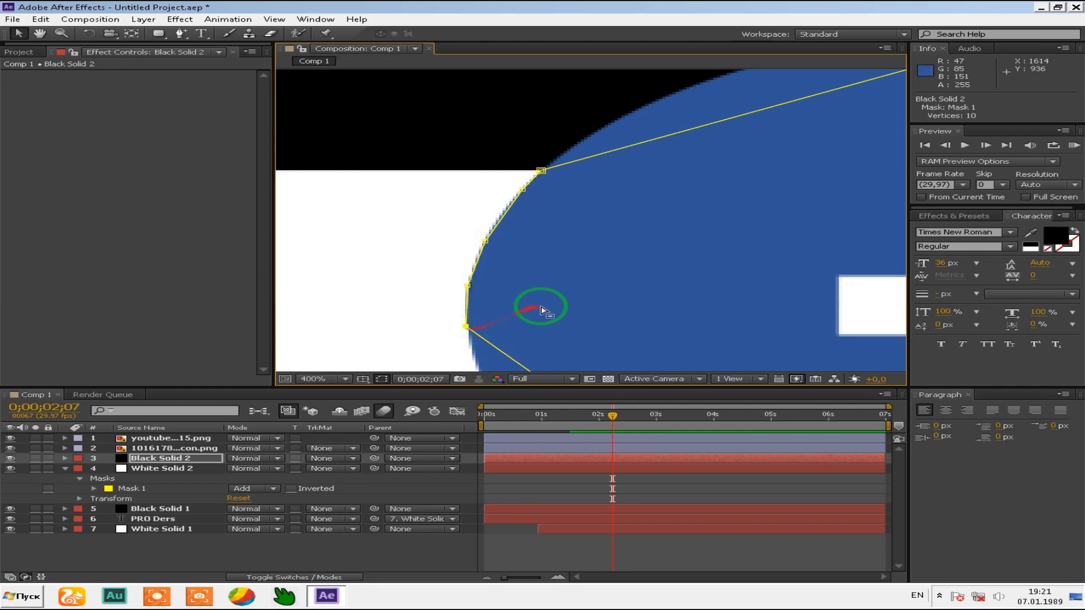
drag(696, 344, 589, 189)
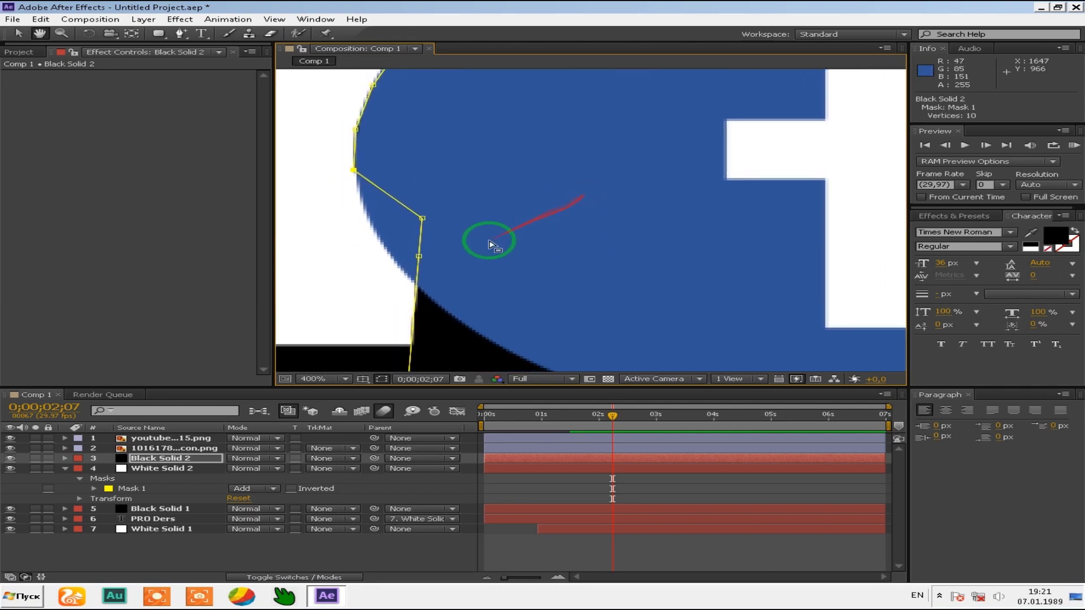
drag(421, 218, 373, 230)
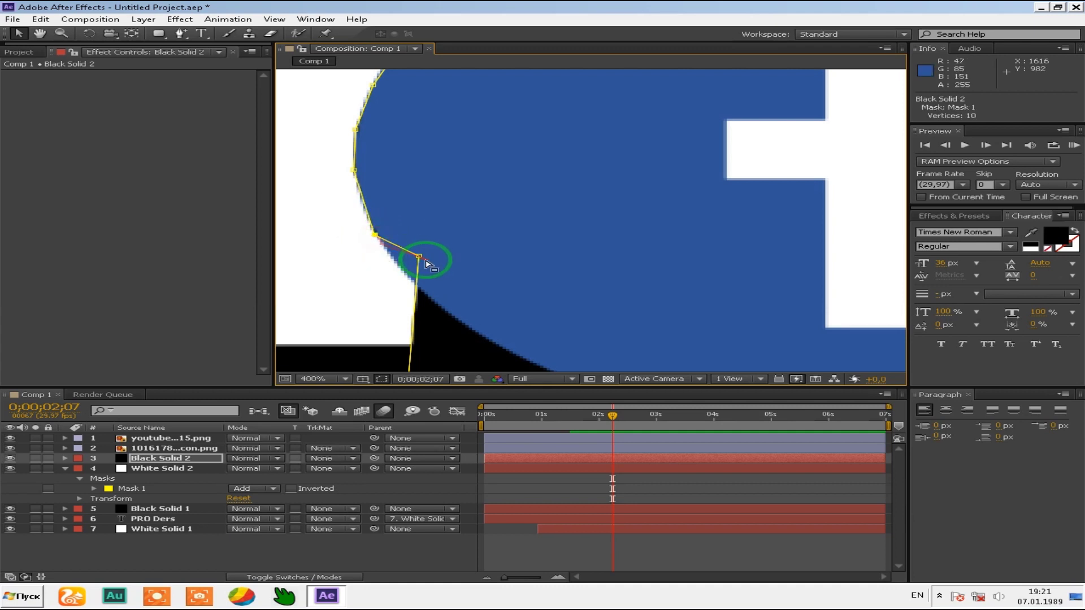
drag(419, 256, 406, 274)
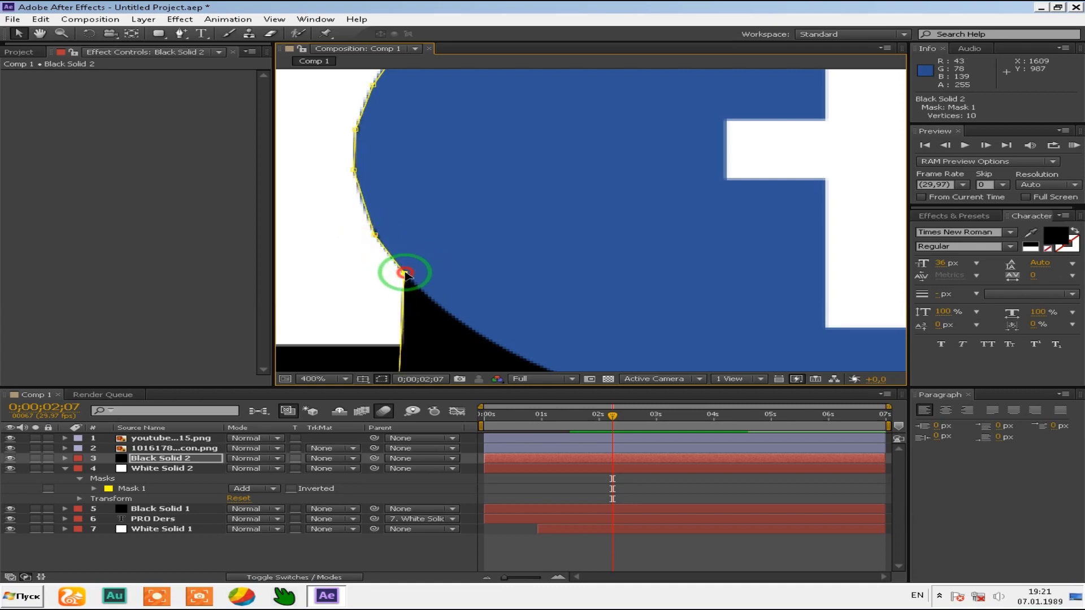
key(comma)
Step: Add two more vertices below the circle and pull the new point along its lower edge
click(84, 22)
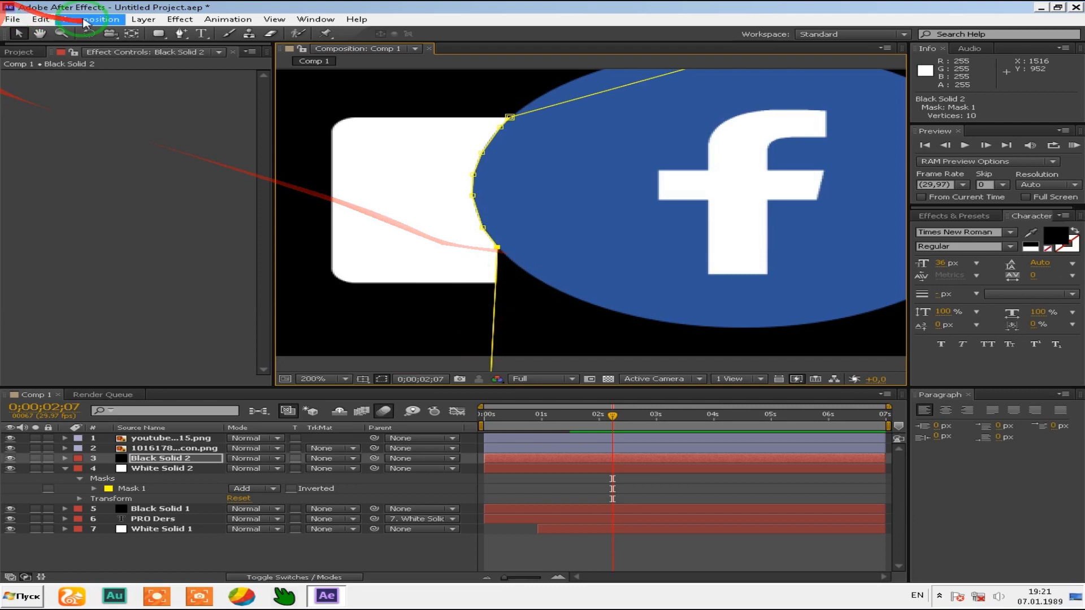
click(181, 33)
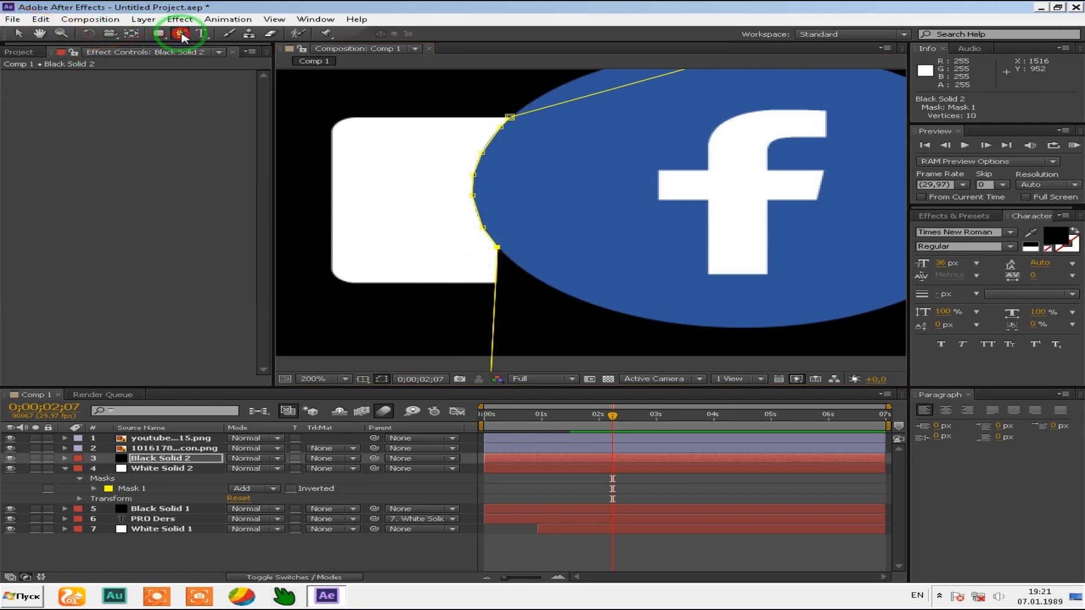
click(496, 268)
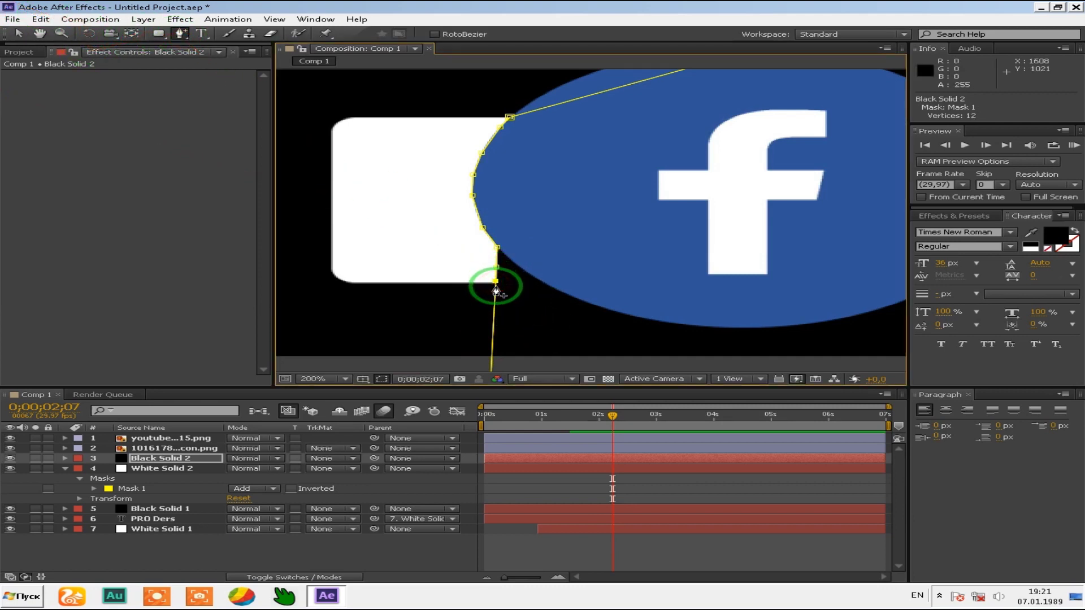
click(497, 295)
click(18, 33)
key(period)
key(period)
key(comma)
key(comma)
drag(501, 267, 565, 296)
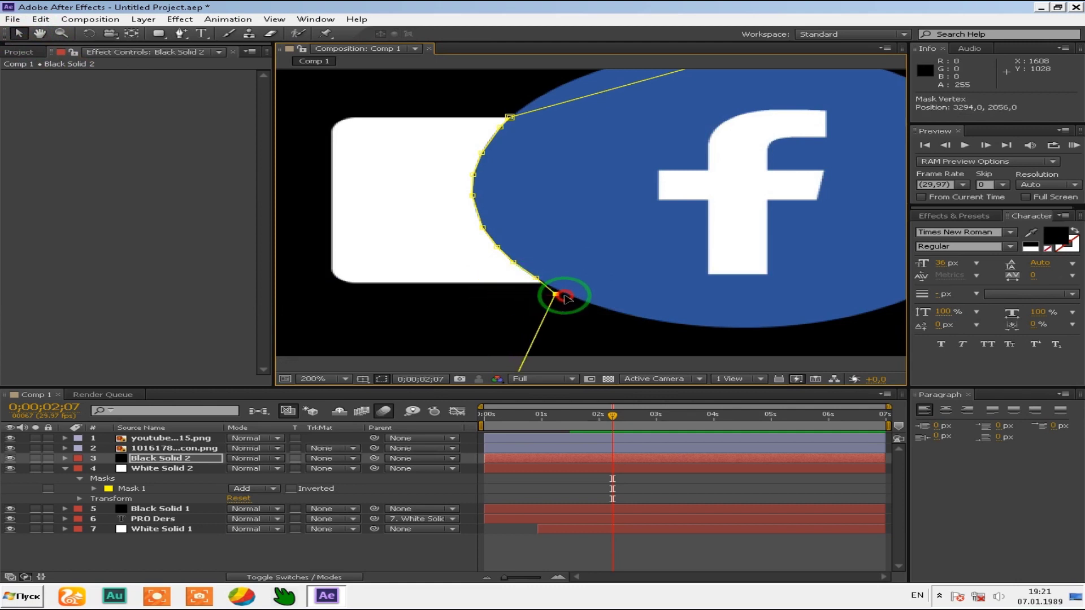
scroll(565, 296, down, 4)
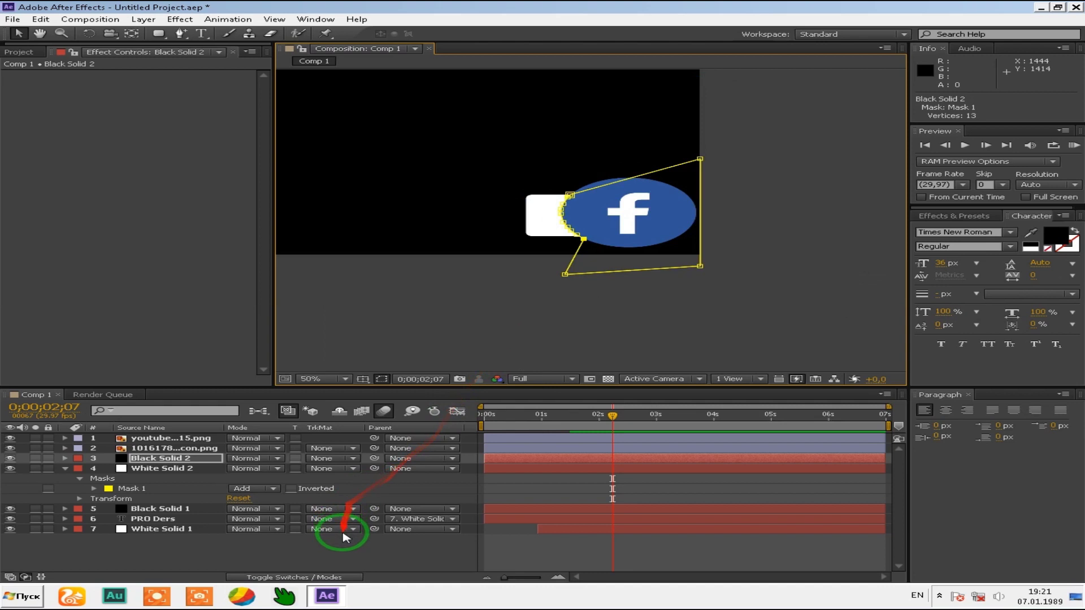
Step: Deselect the layer, set magnification to Fit up to 100%, and scrub the playhead back
click(343, 559)
scroll(566, 217, down, 2)
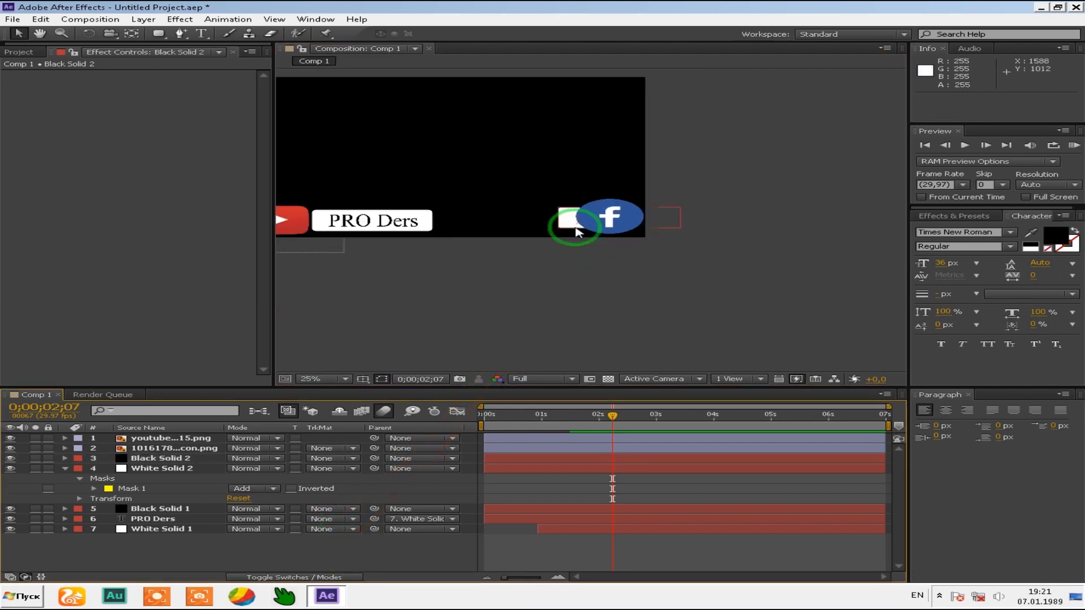
key(h)
drag(475, 232, 598, 297)
click(321, 381)
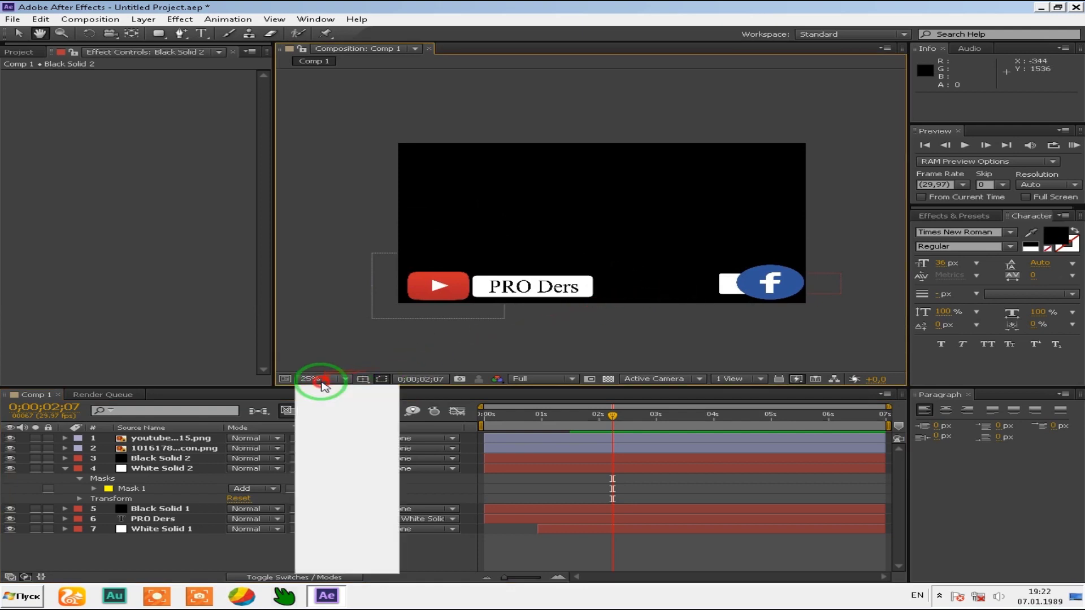
click(326, 402)
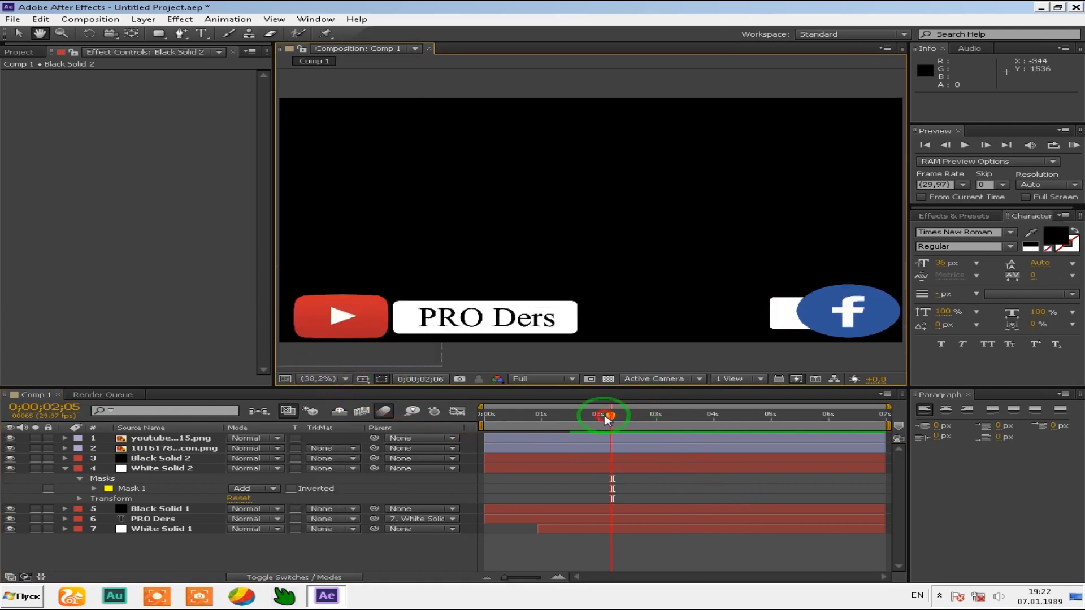
drag(591, 417, 569, 419)
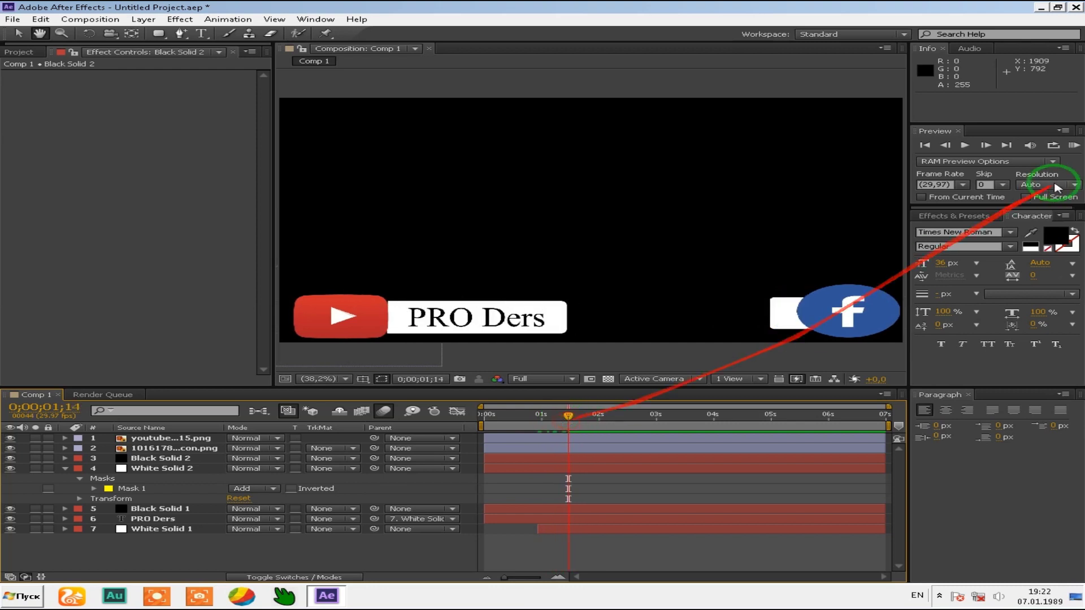
Step: Step back five frames and forward one to land on frame 0;00;01;09
click(945, 145)
click(945, 146)
click(945, 145)
click(945, 145)
click(945, 145)
click(946, 145)
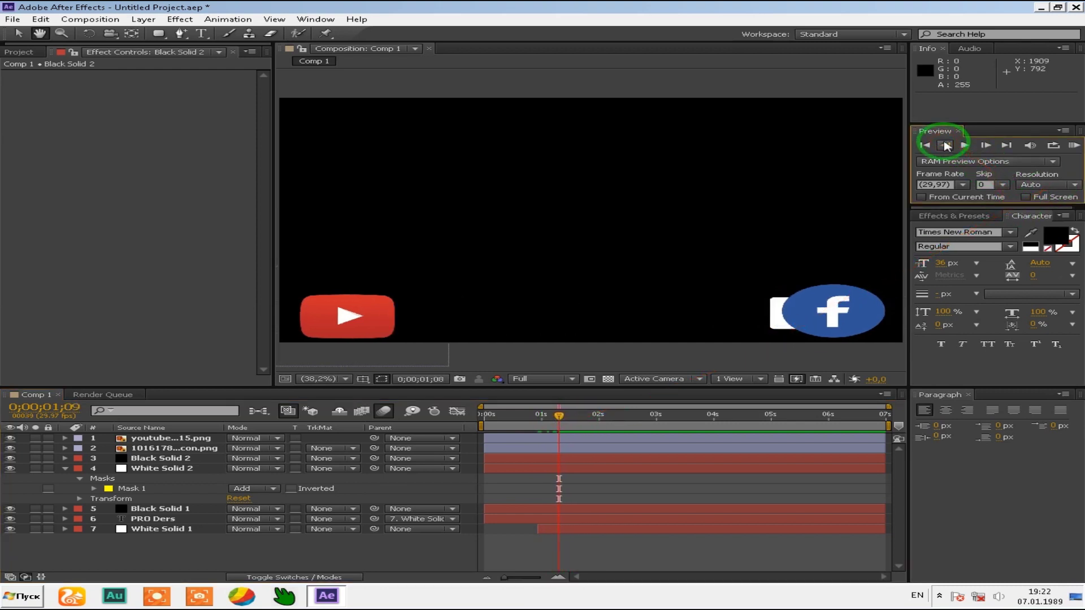
click(986, 146)
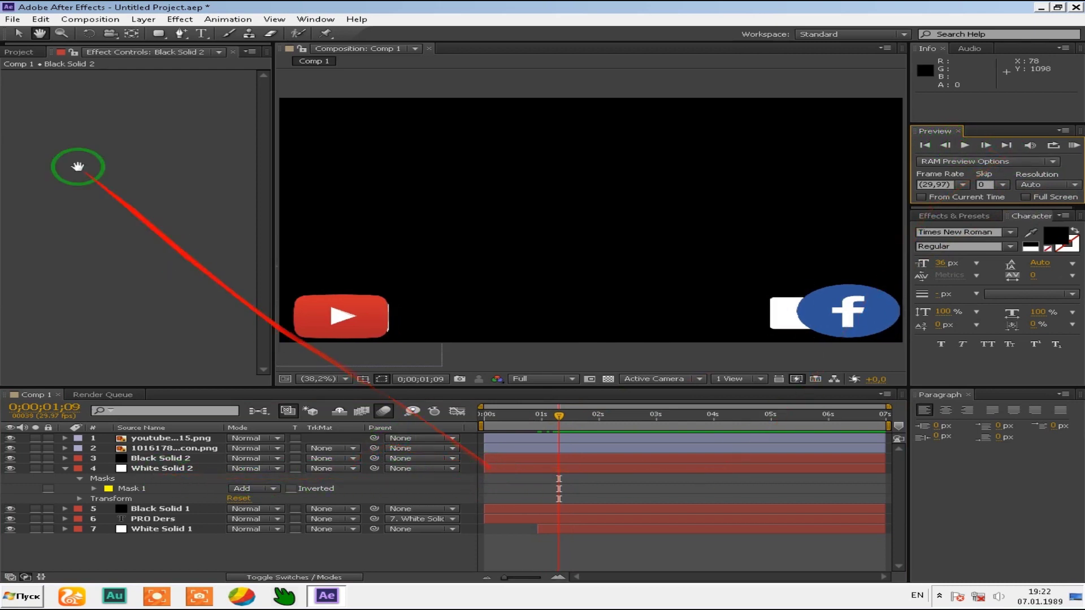
click(19, 32)
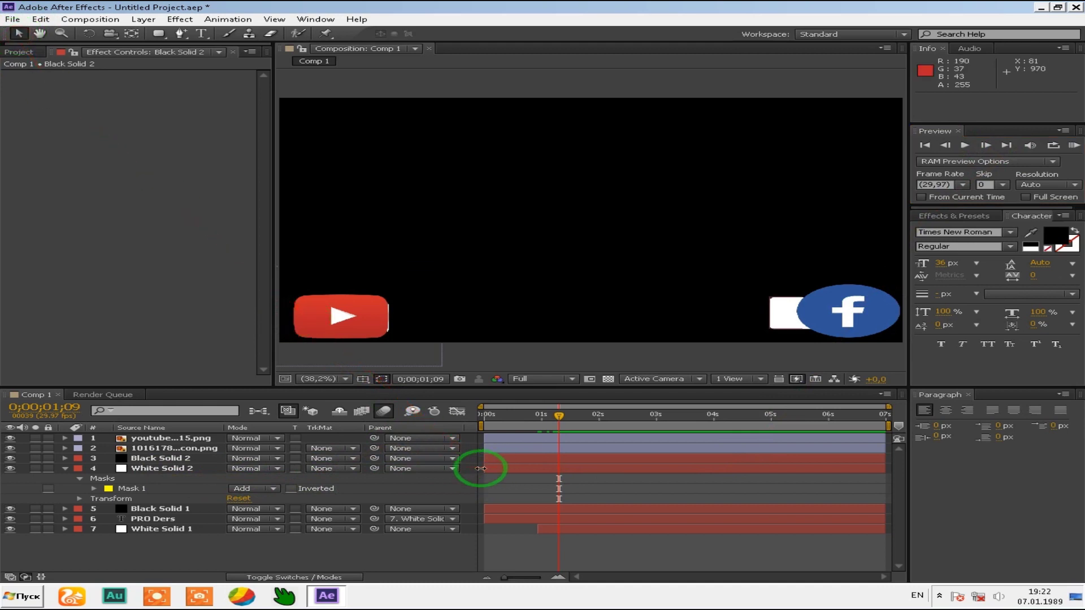
Step: Trim White Solid 2's in-point to 0;00;01;09 and nudge it to 1924,0, 861,7
mouse_move(480, 468)
mouse_down()
mouse_move(574, 468)
mouse_move(559, 471)
mouse_up()
drag(556, 580, 438, 577)
drag(851, 317, 876, 321)
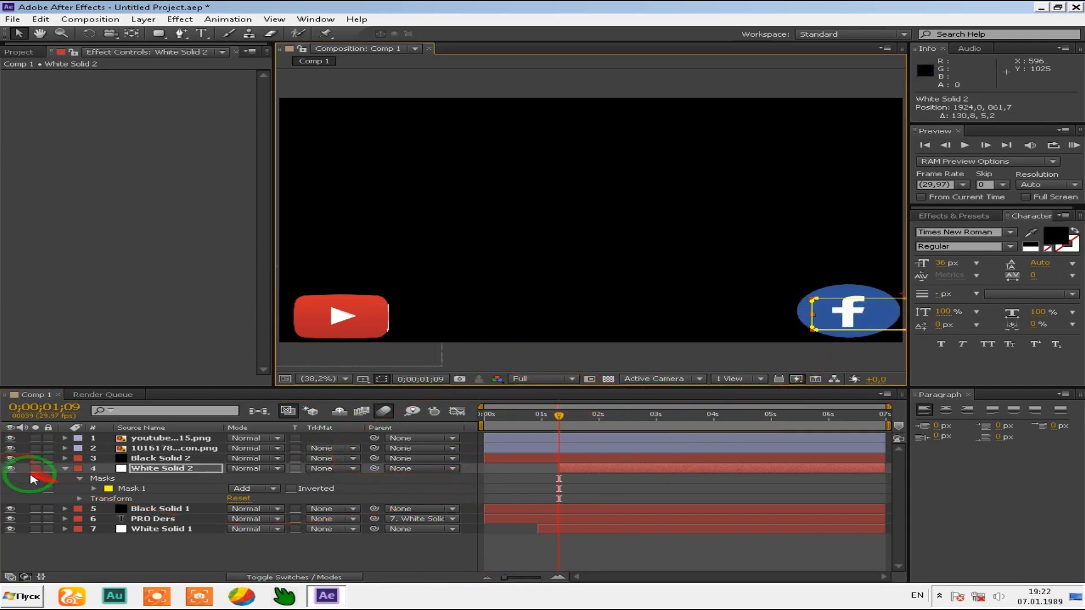
Step: Expand White Solid 2's Transform and set keyframes on all its properties at 0;00;01;09
click(80, 499)
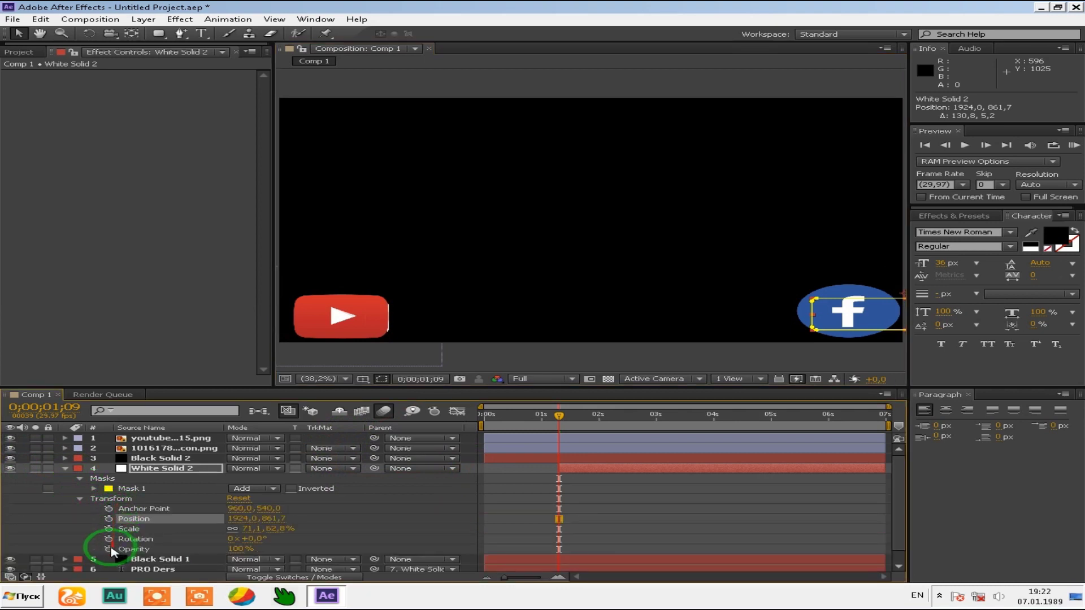
click(107, 549)
click(108, 539)
click(108, 529)
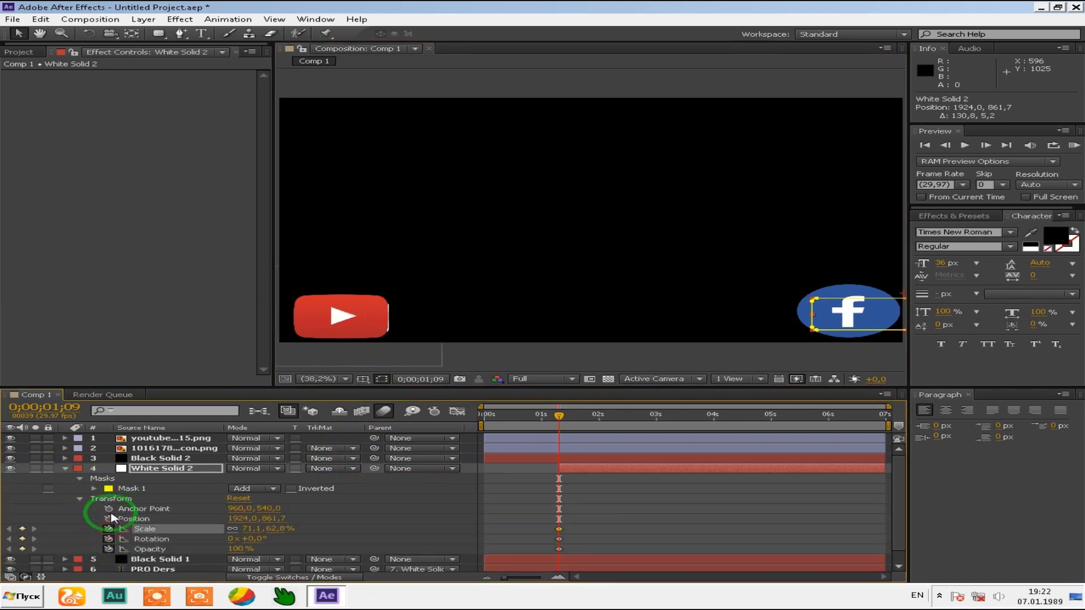
click(108, 509)
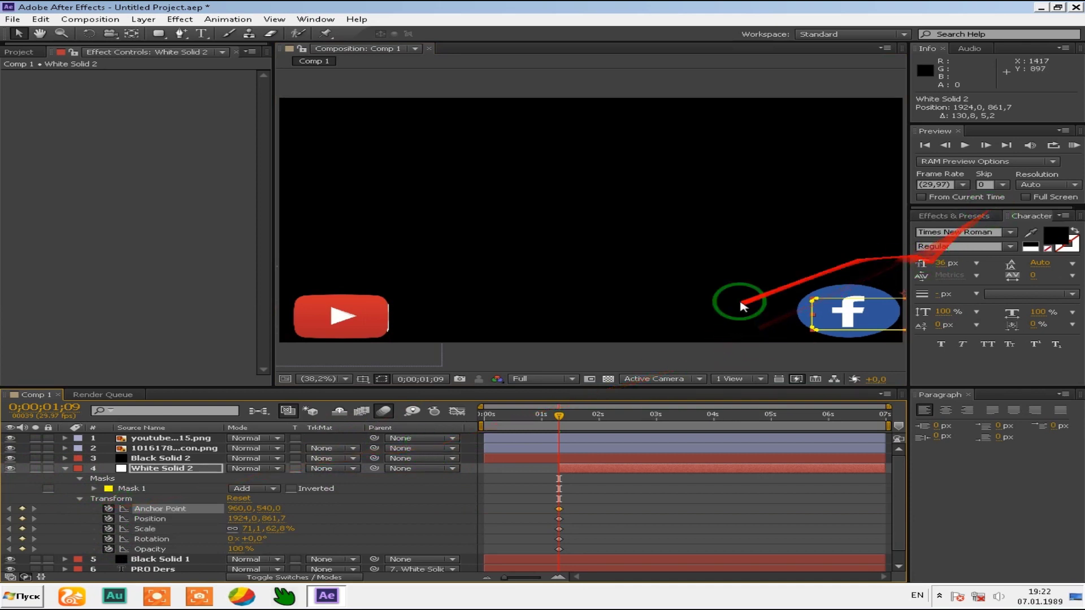
Step: At 0;00;01;15, slide the white bar left to position 1283,1, 861,7
drag(562, 419, 569, 418)
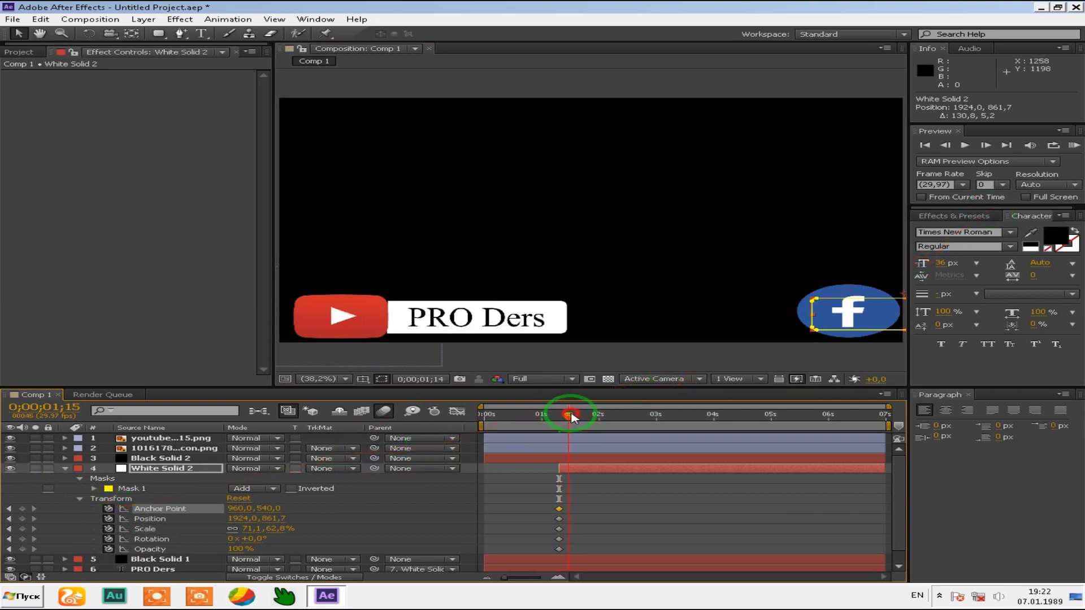
click(986, 145)
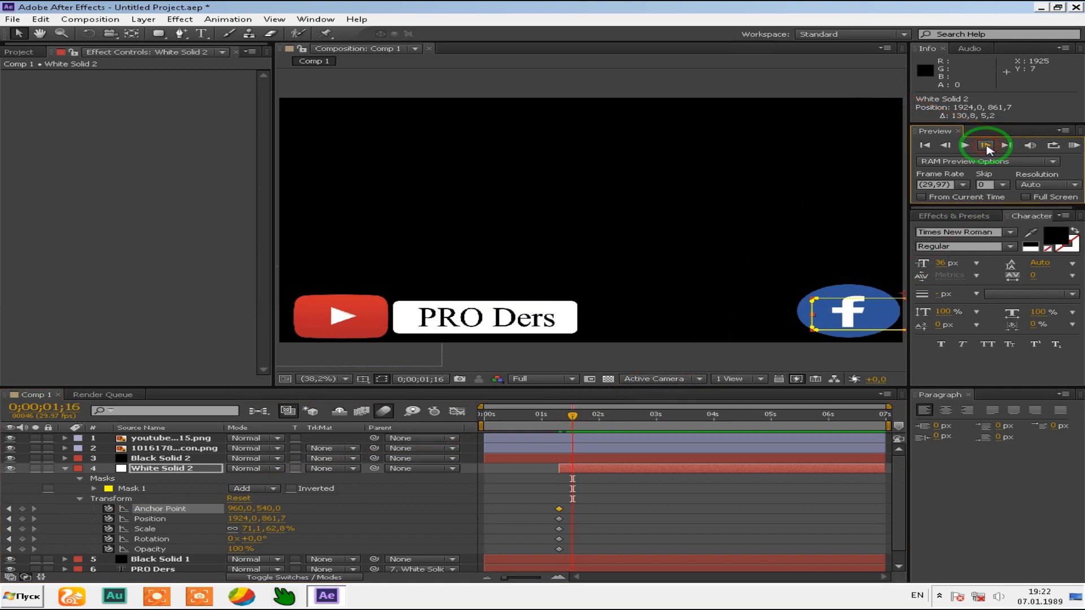
click(947, 146)
click(947, 146)
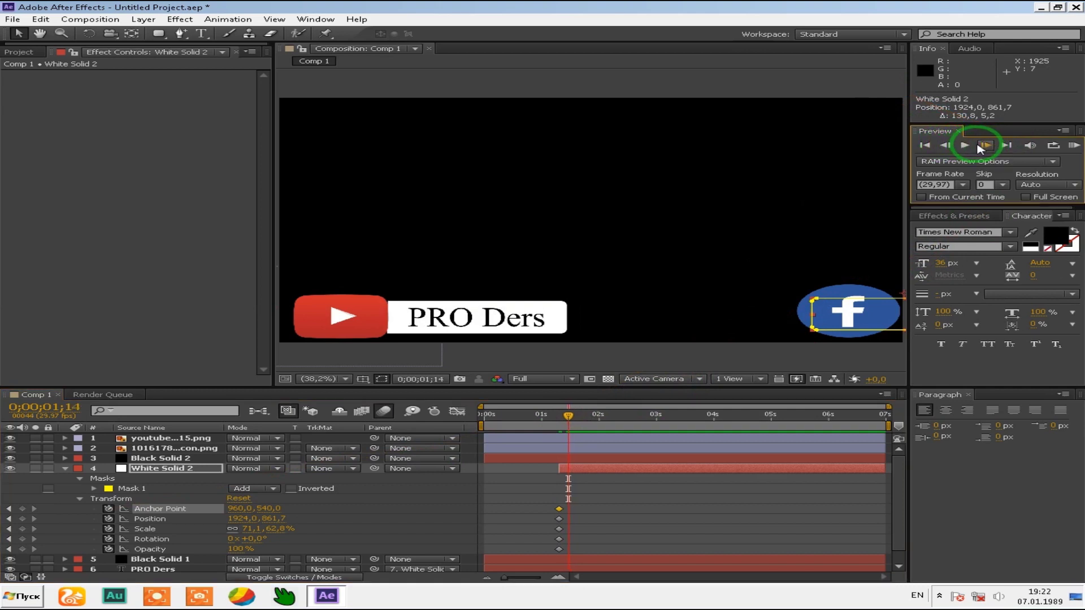
click(983, 145)
drag(861, 319, 665, 314)
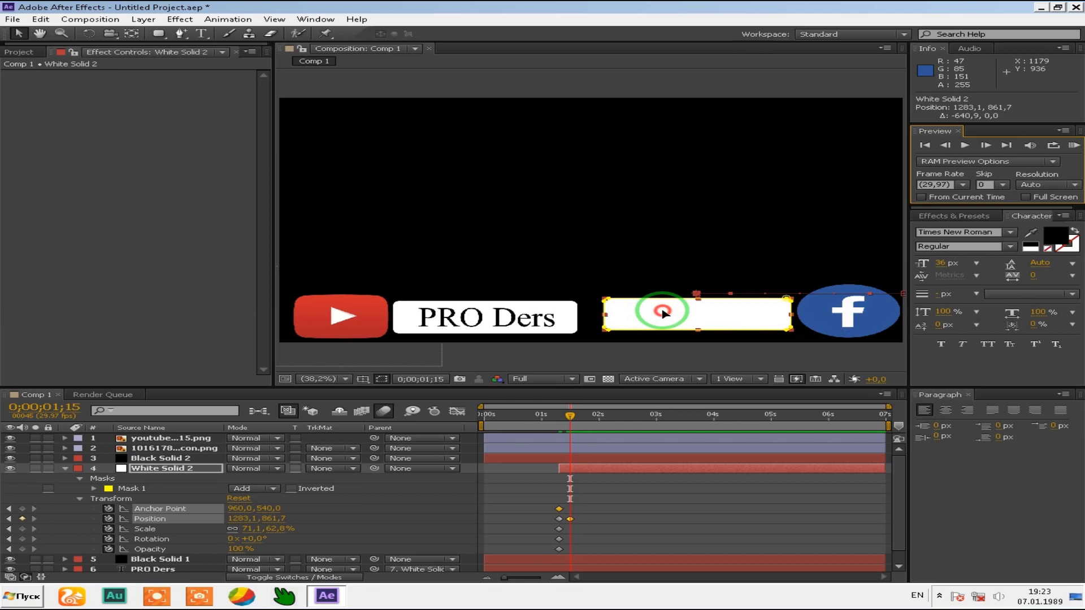
click(613, 364)
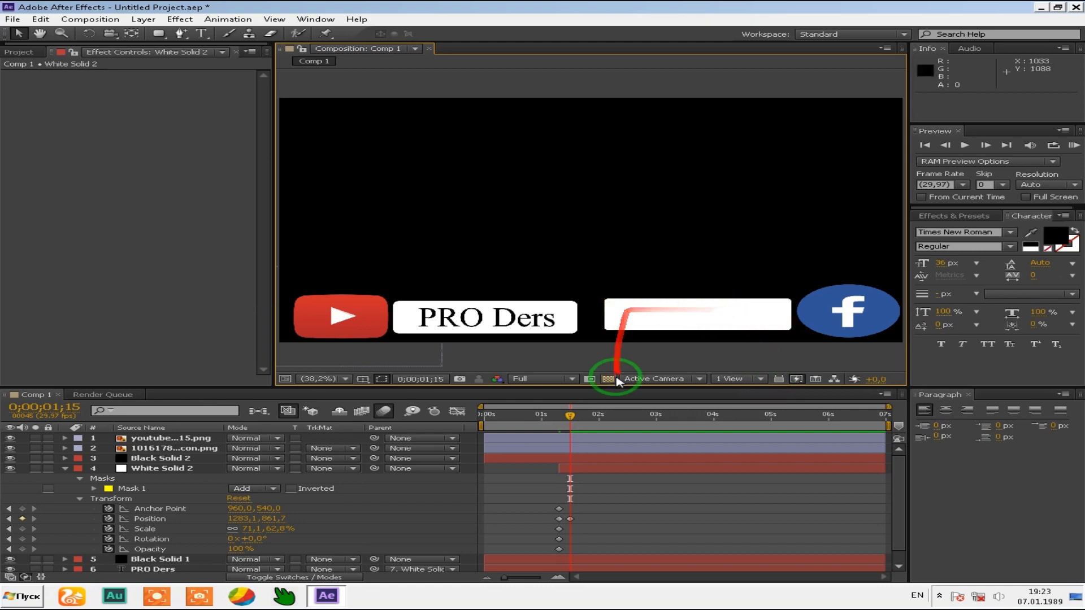
click(557, 420)
click(966, 146)
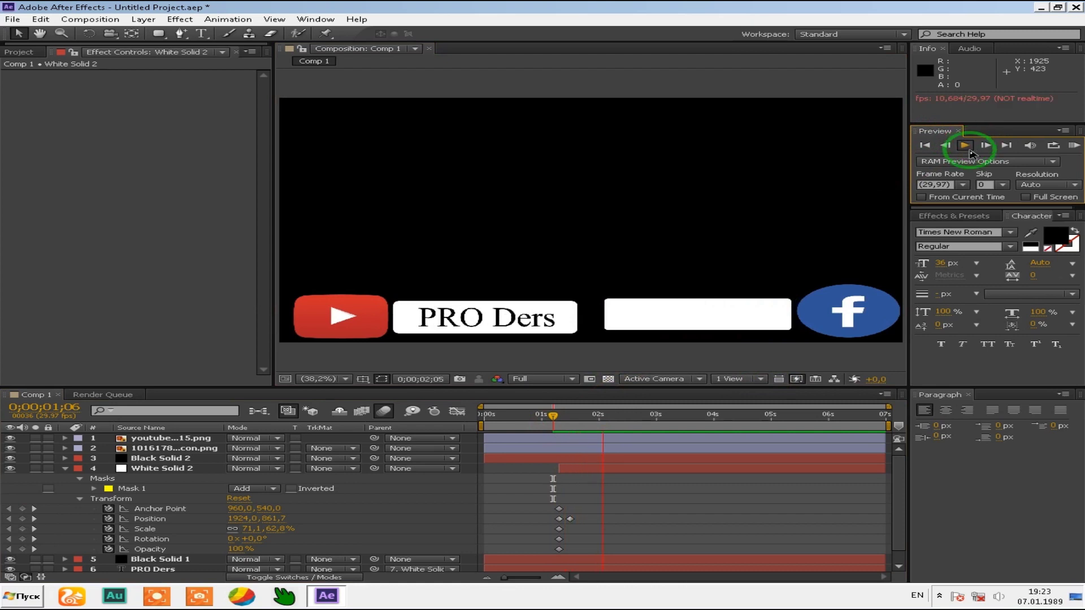
click(758, 249)
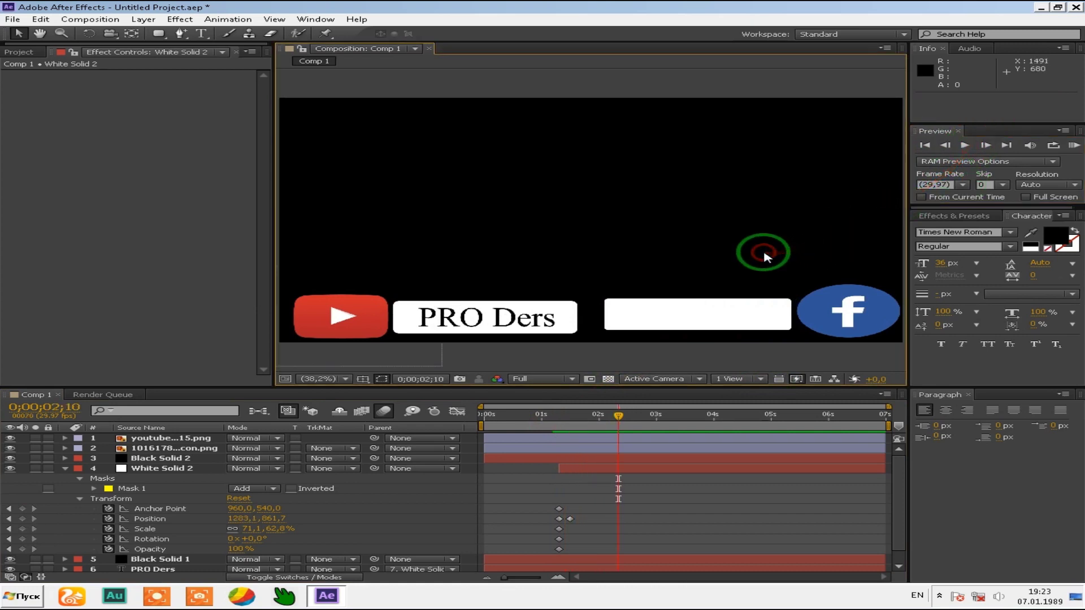
Step: Type PRO Ders in the right white bar, enlarge it to fill the bar, and parent it to White Solid 2
click(65, 468)
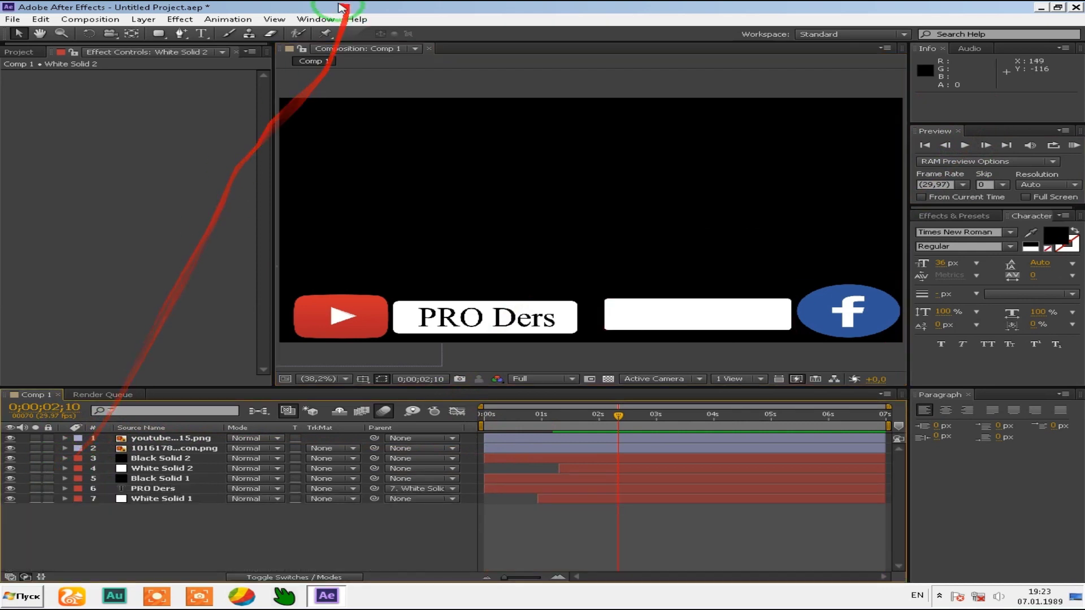
click(200, 34)
click(622, 305)
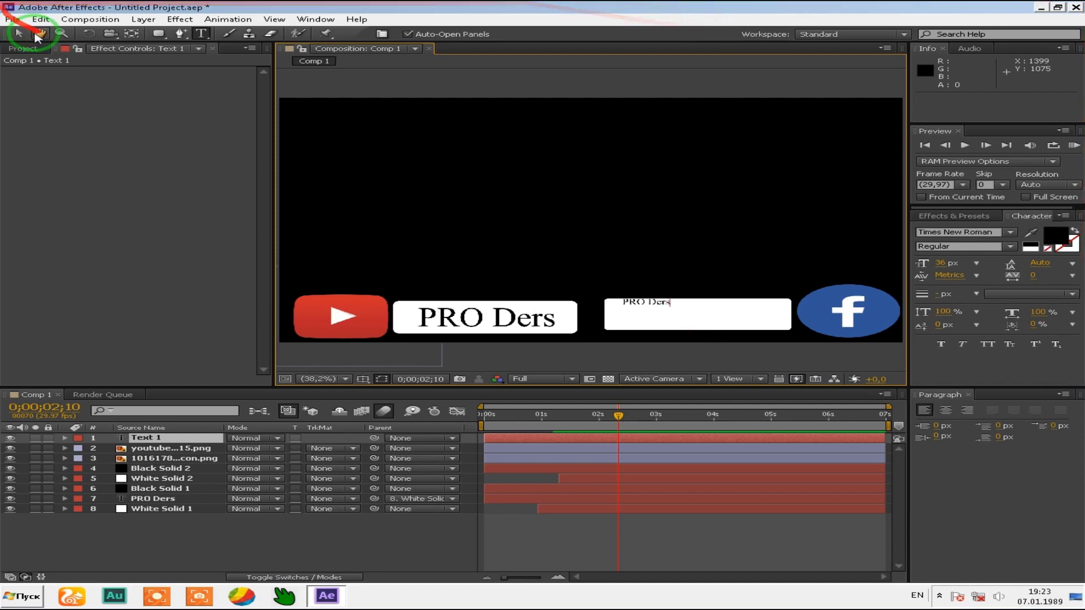
click(18, 34)
mouse_move(669, 303)
mouse_down()
mouse_move(751, 279)
mouse_move(750, 327)
mouse_up()
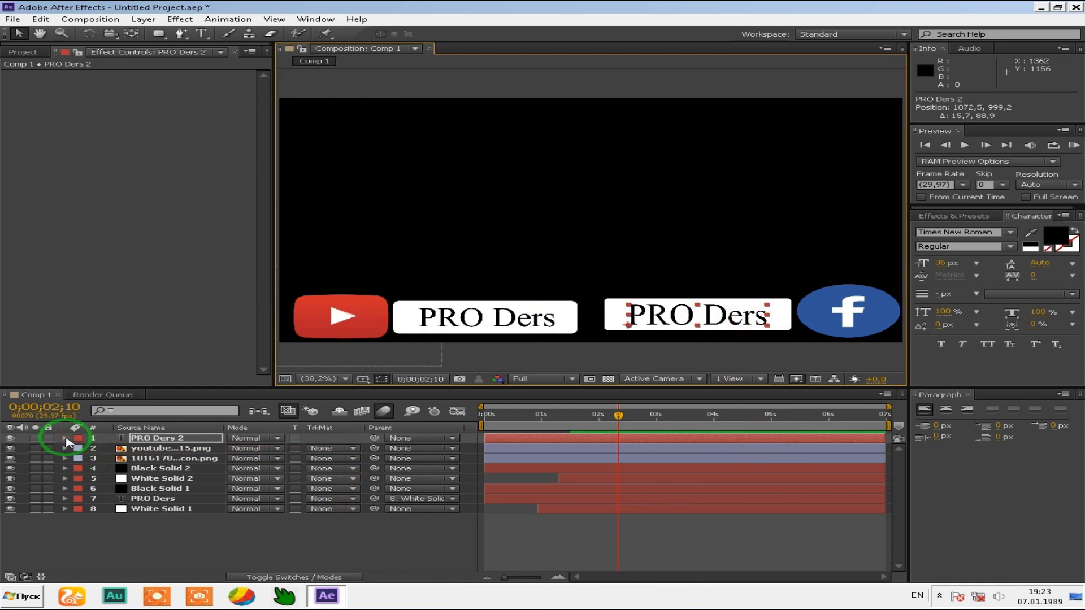
drag(374, 438, 187, 482)
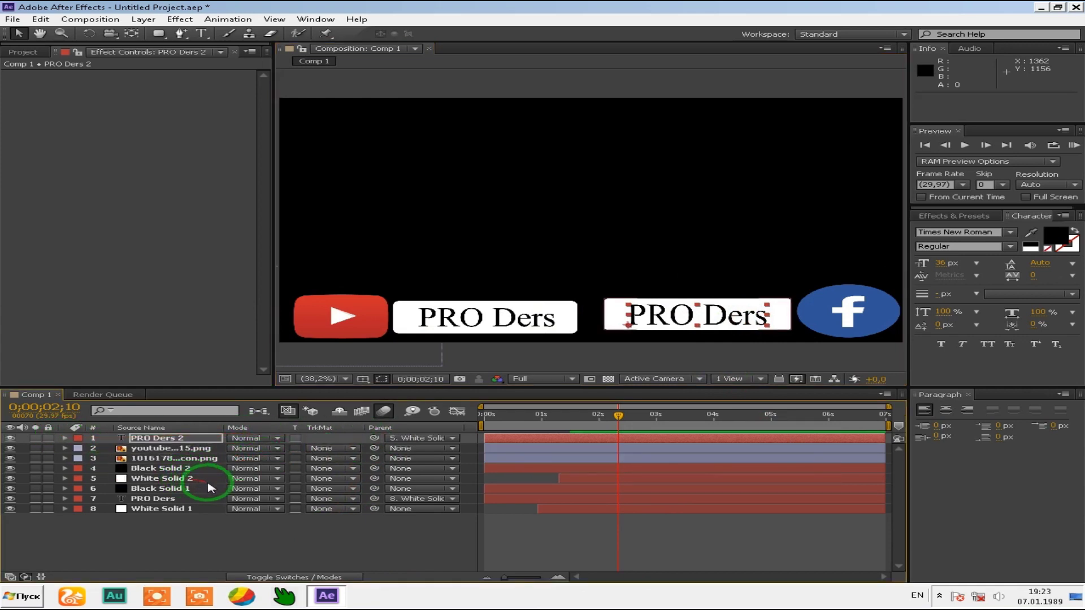
Step: Link the PRO Ders text to White Solid 2, preview, then move PRO Ders 2 above White Solid 2
click(286, 565)
key(KP_0)
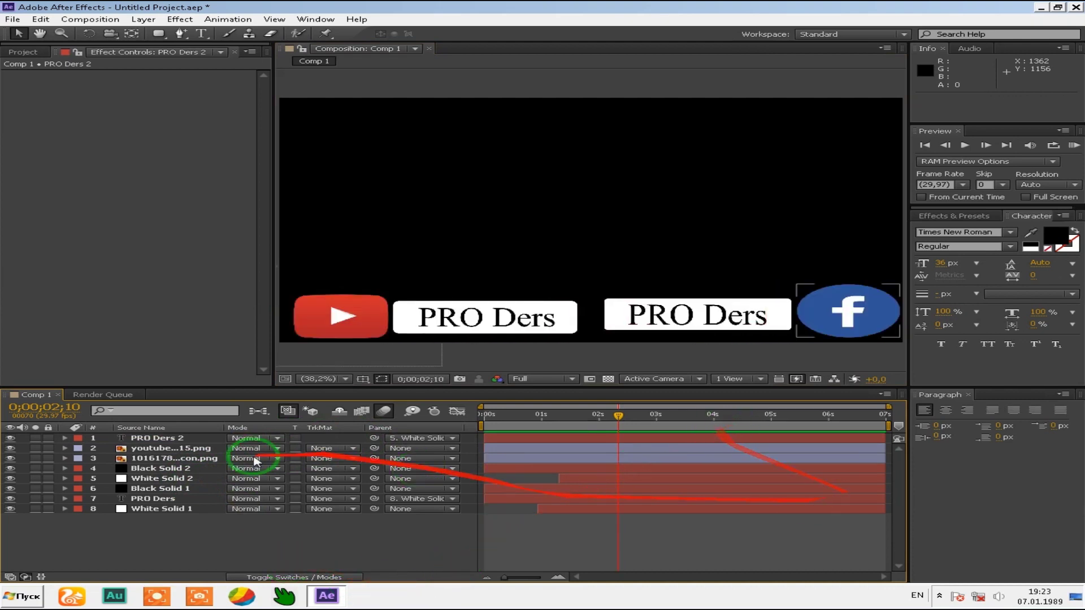
click(178, 439)
drag(178, 442, 172, 480)
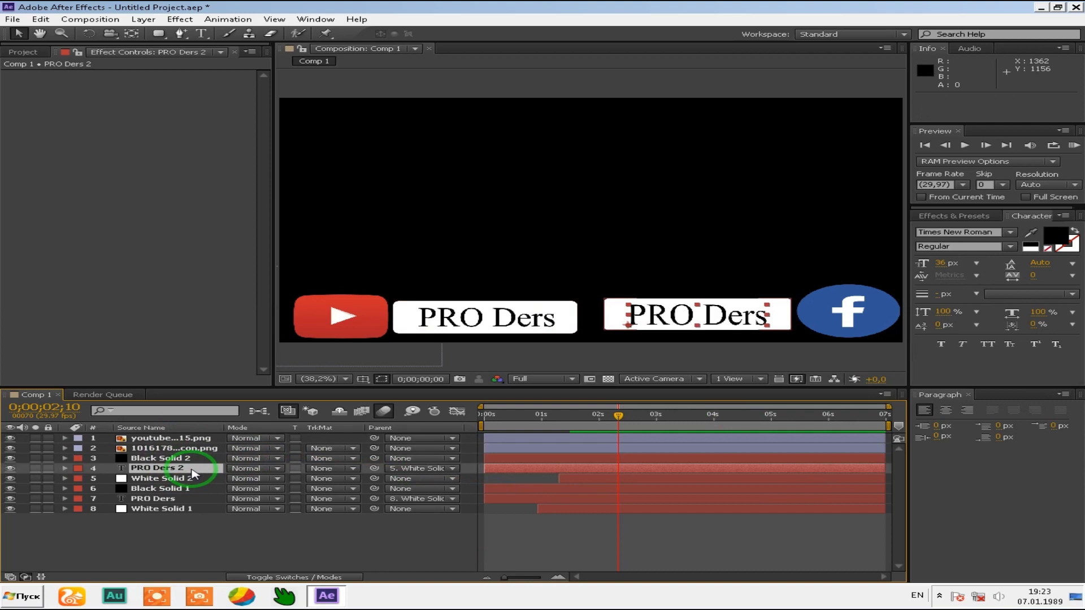
Step: Preview the lower-third animation again and stop the playback
key(KP_0)
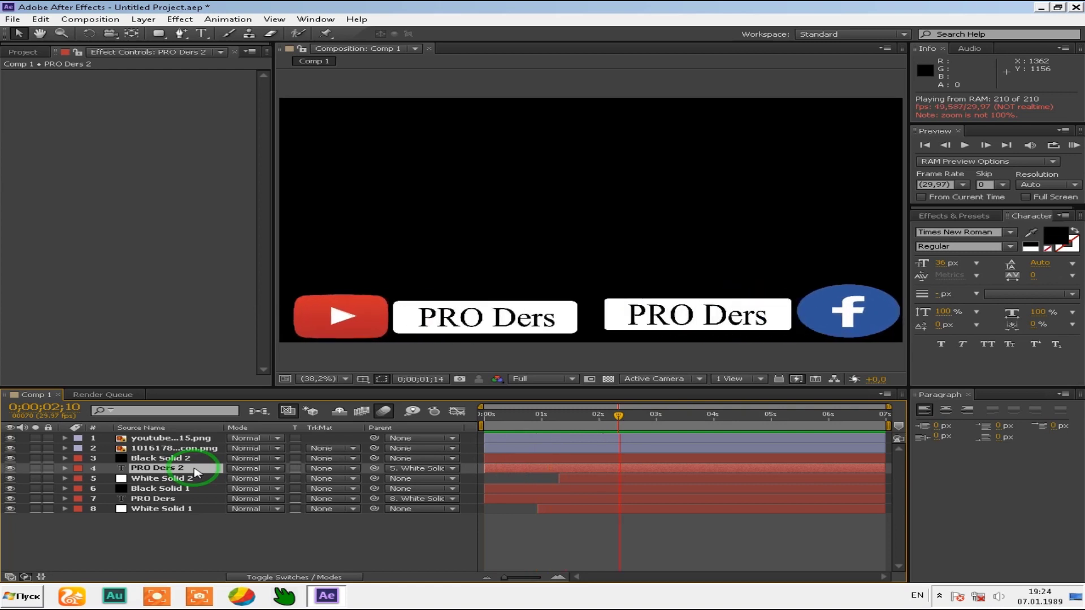
click(195, 473)
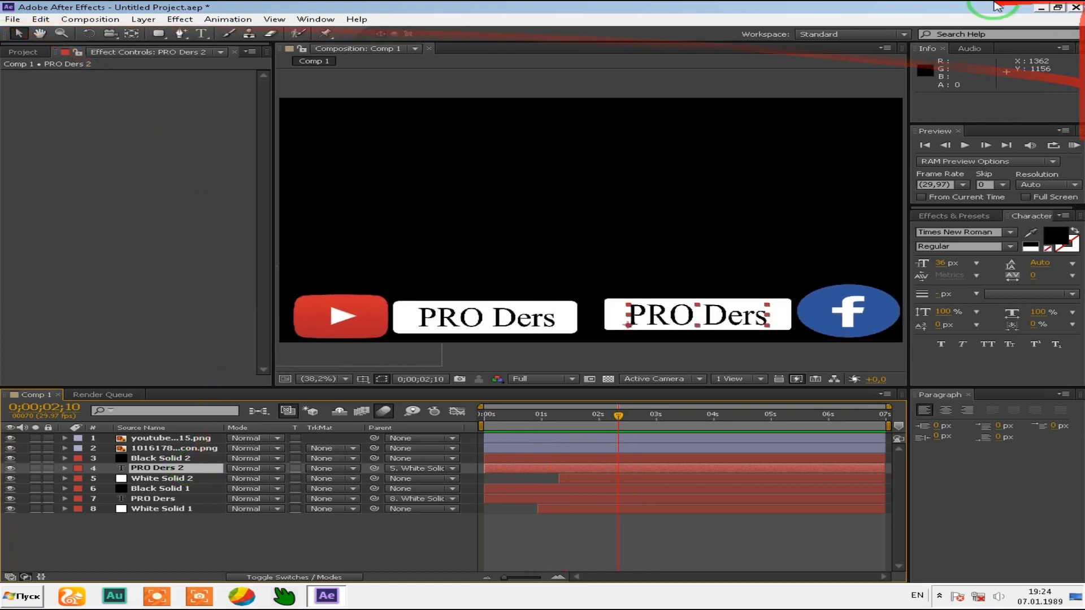
click(5, 22)
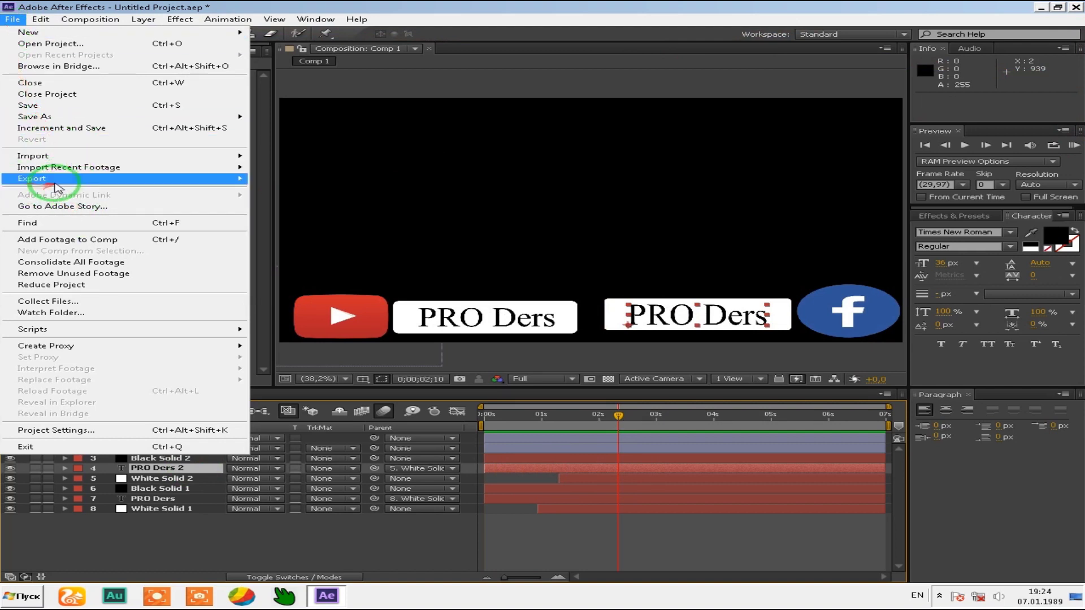
Step: Add Comp 1 to the Render Queue and open its Lossless Output Module settings
mouse_move(56, 178)
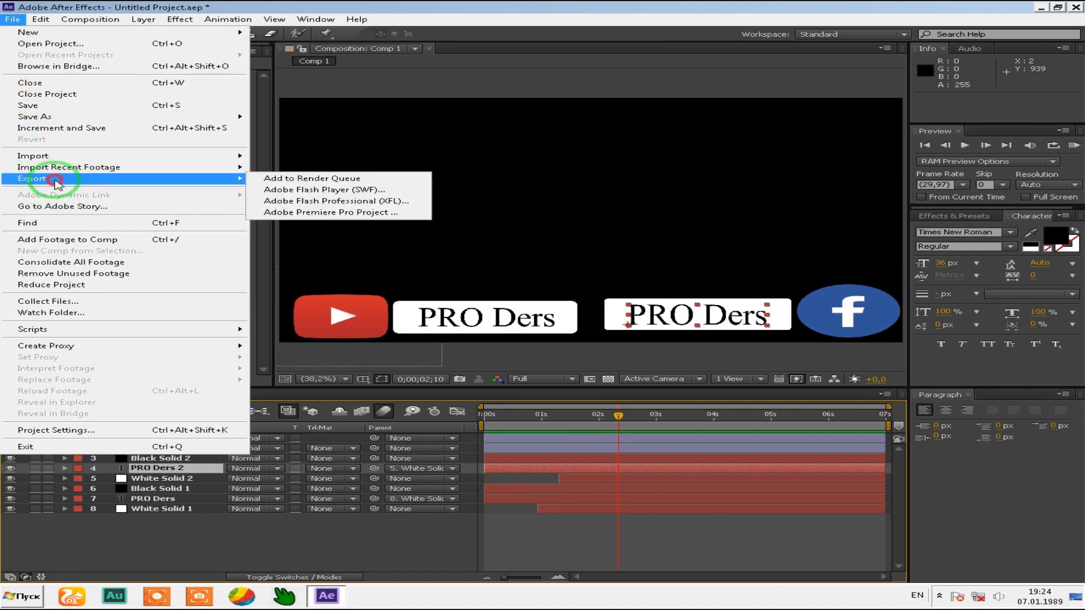
click(325, 180)
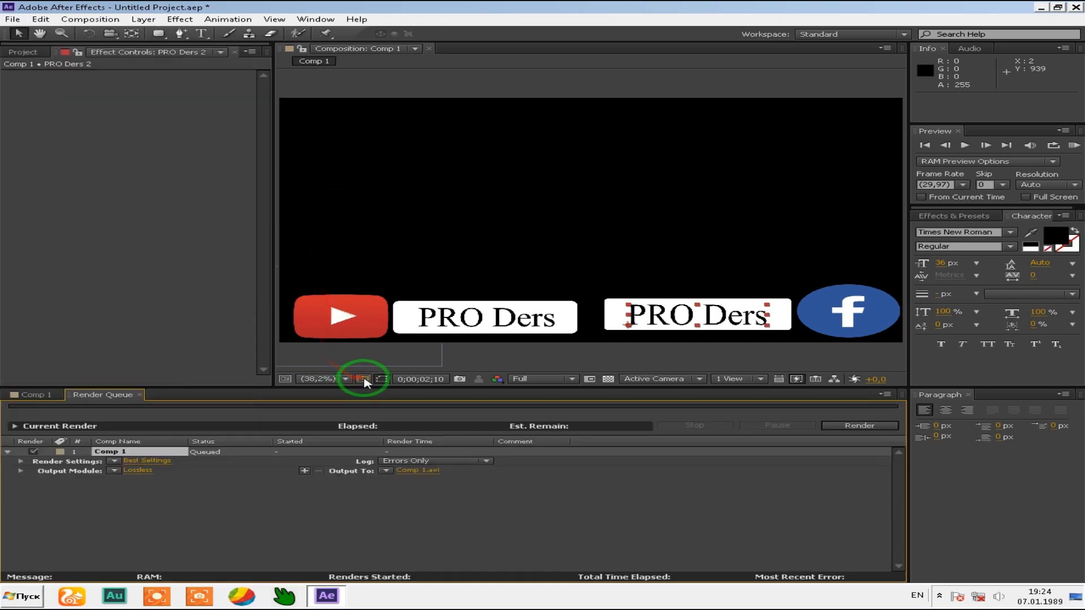
click(432, 471)
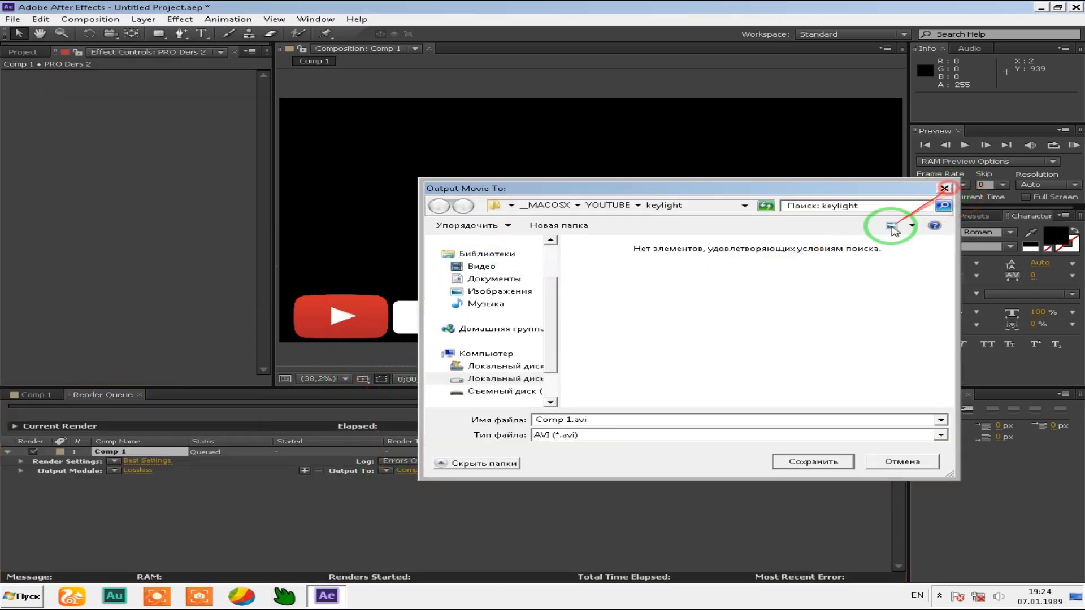
click(945, 188)
click(141, 477)
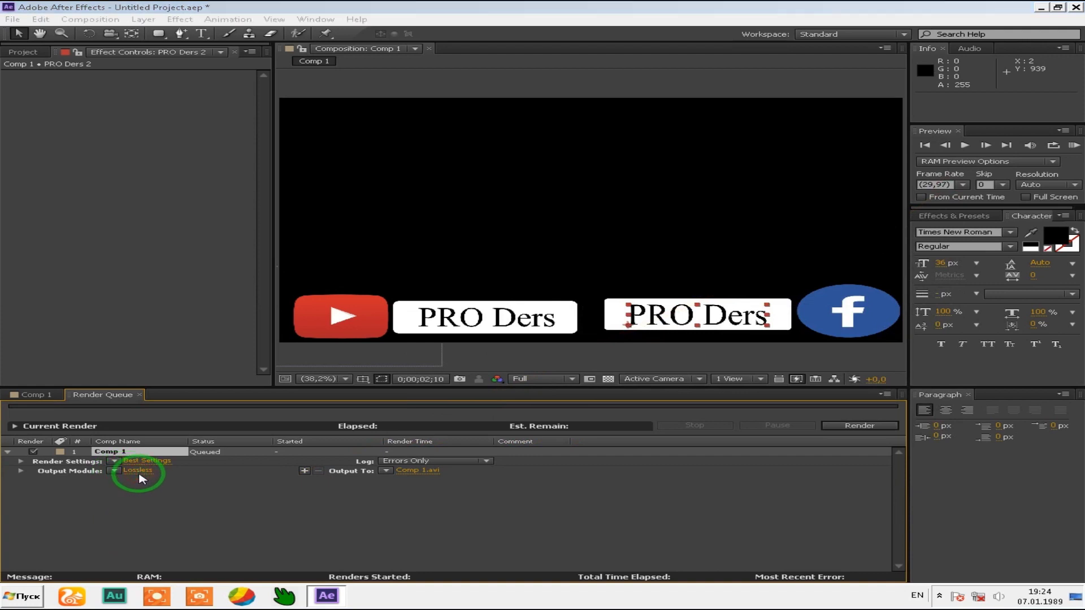
click(148, 473)
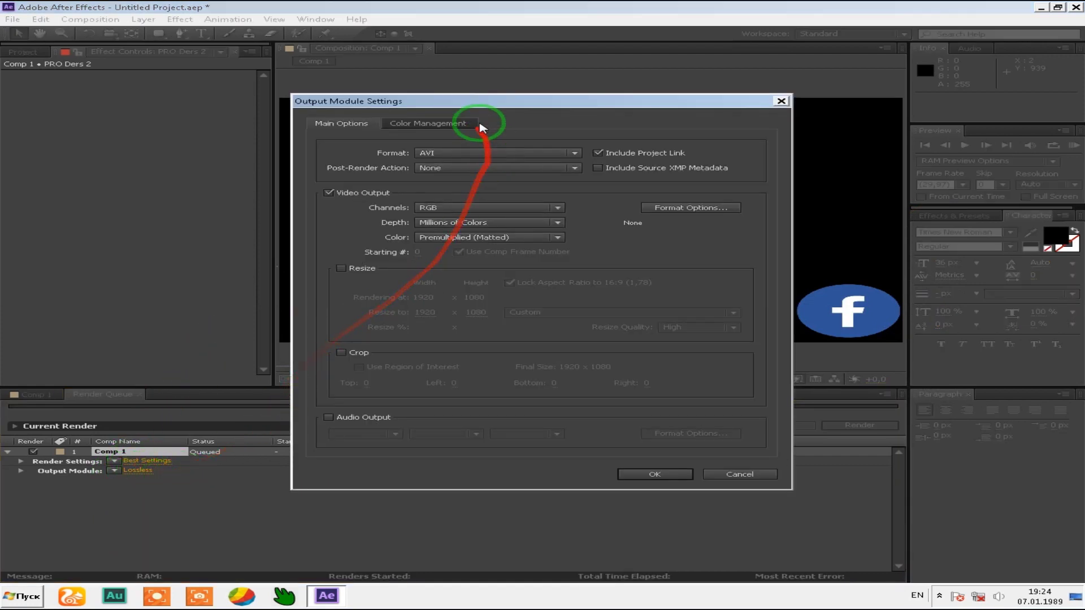
Step: Set the output format to AVI after trying H.264 and WAV
click(453, 153)
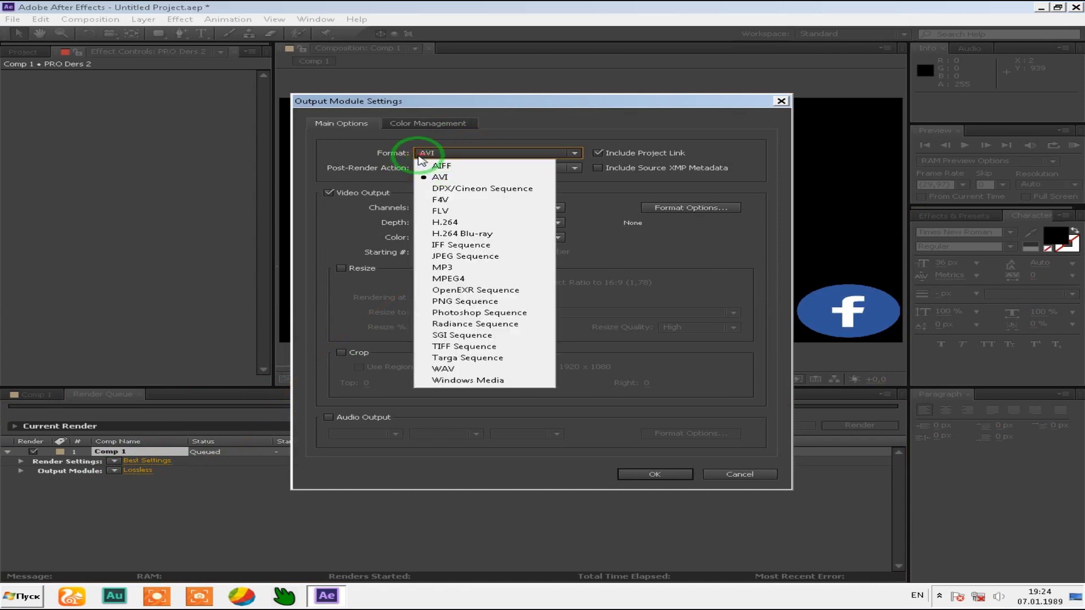
click(449, 225)
click(486, 209)
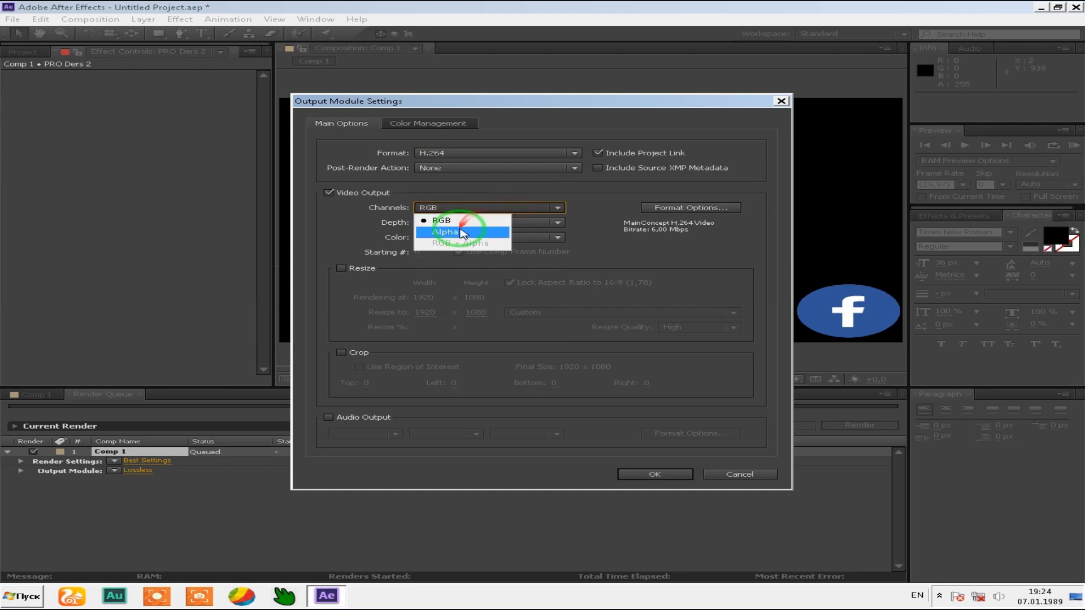
click(578, 194)
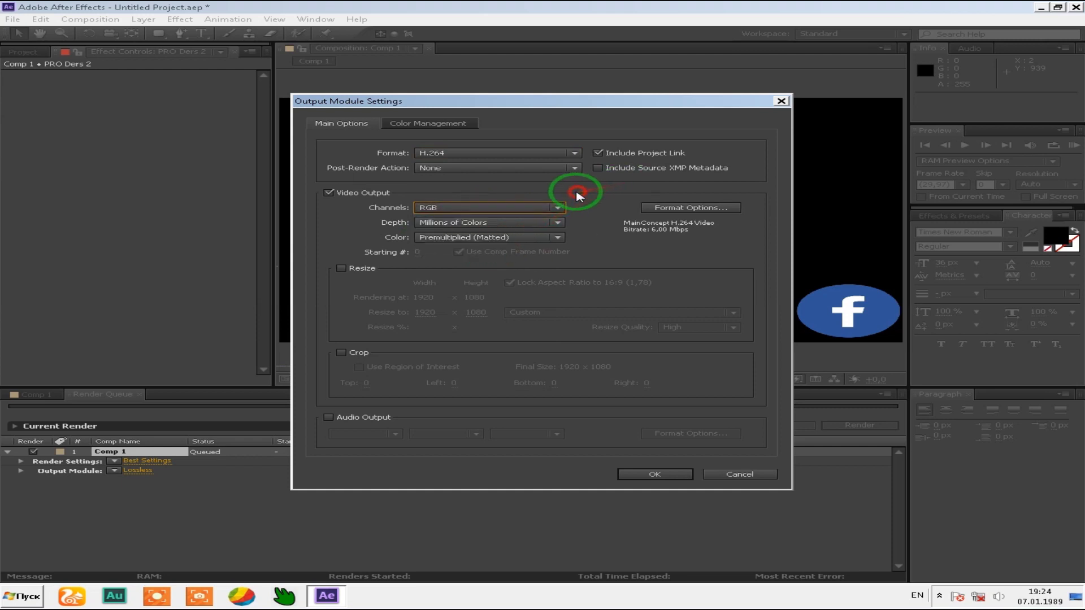
click(522, 154)
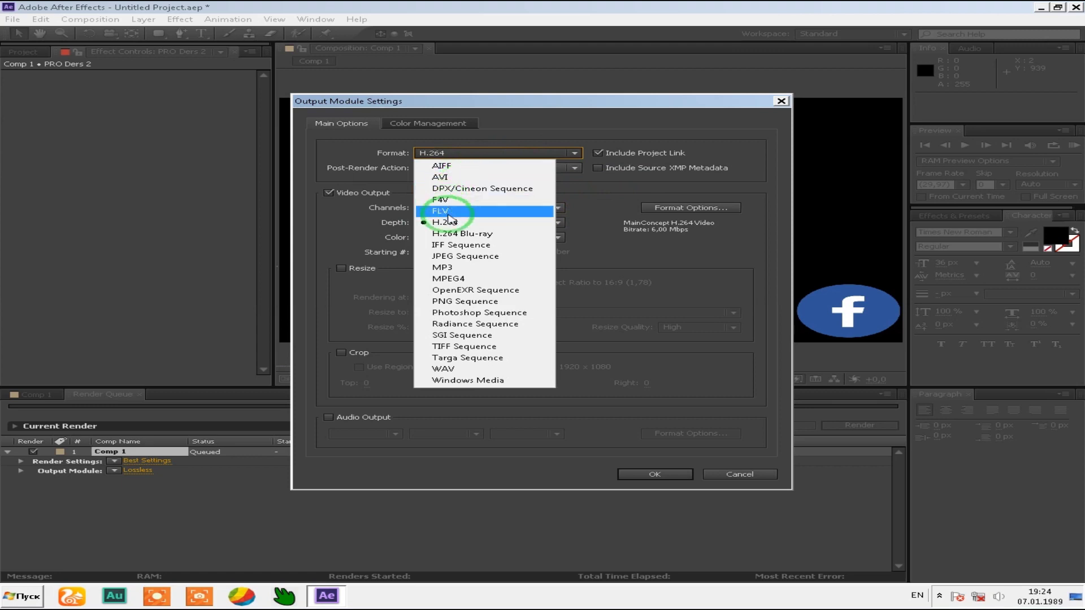
click(498, 368)
click(509, 153)
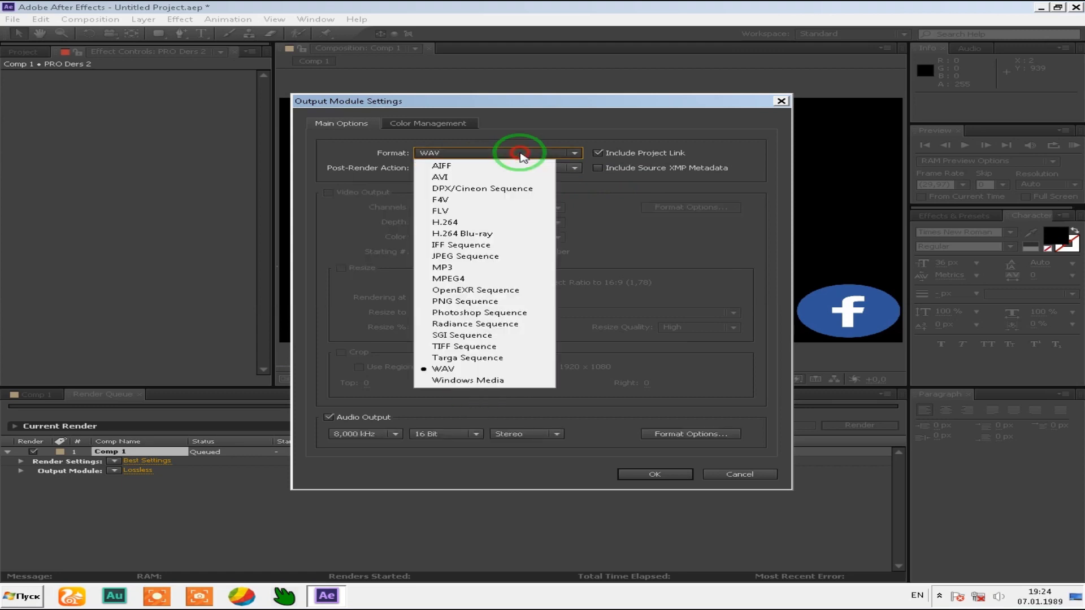
click(460, 177)
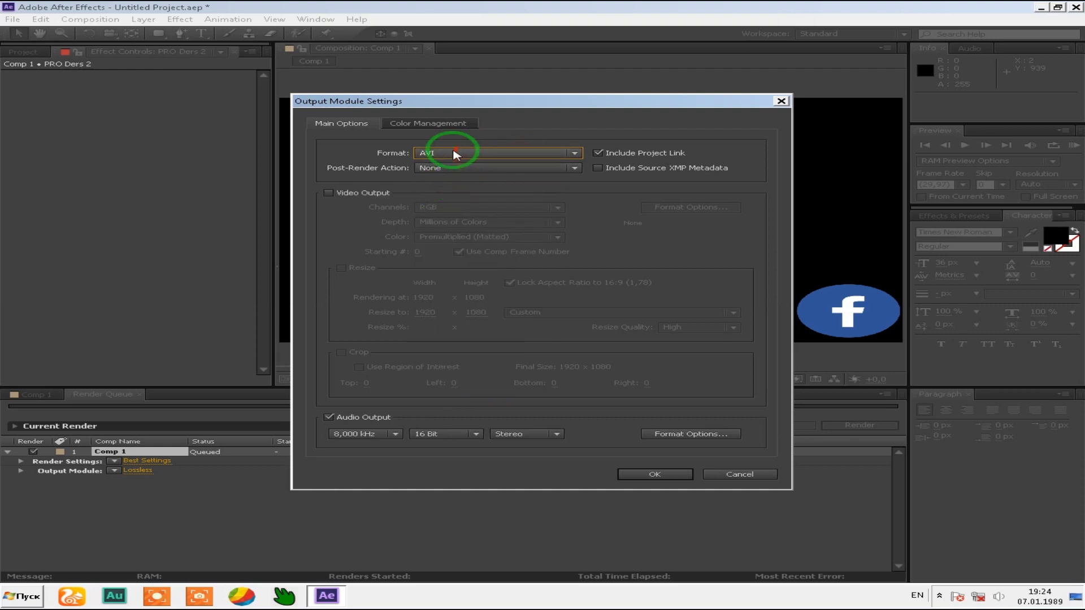
Step: Enable video output with RGB + Alpha channels, Millions of Colors+ depth, and Premultiplied (Matted) colour
click(341, 194)
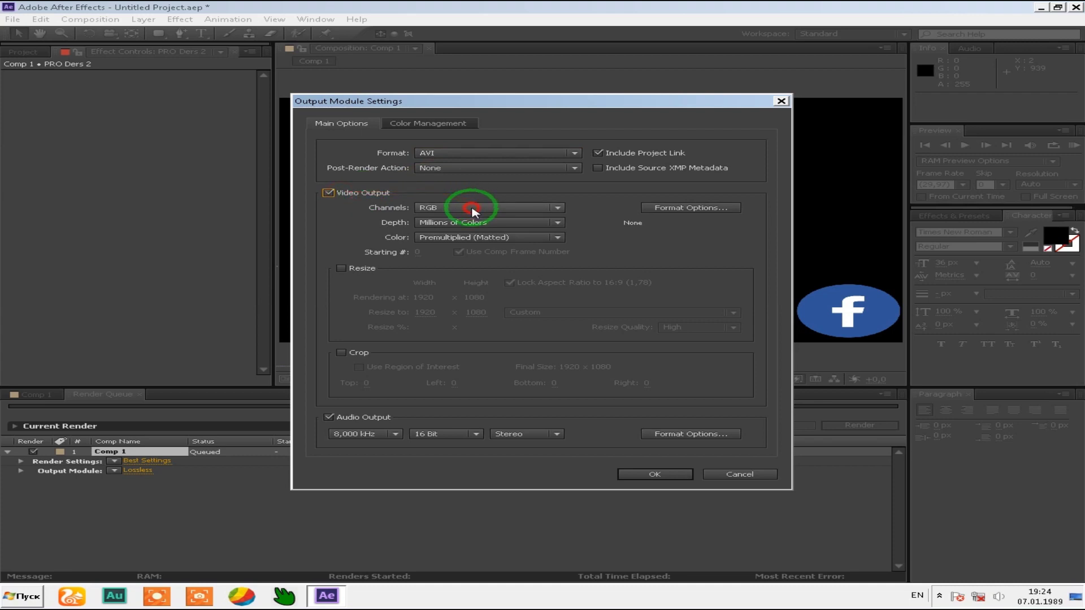
click(472, 210)
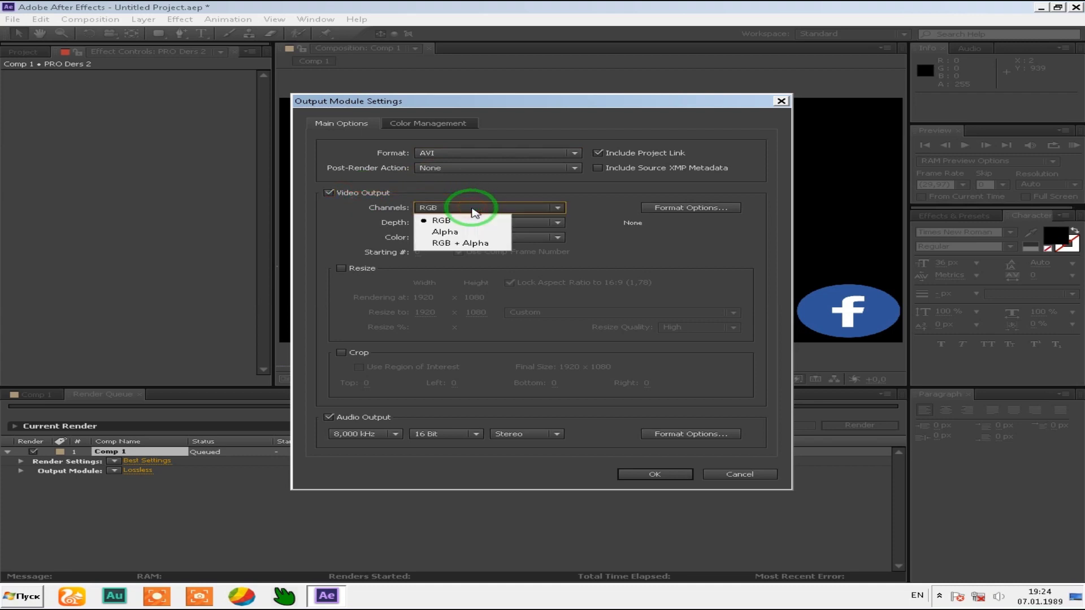
click(457, 244)
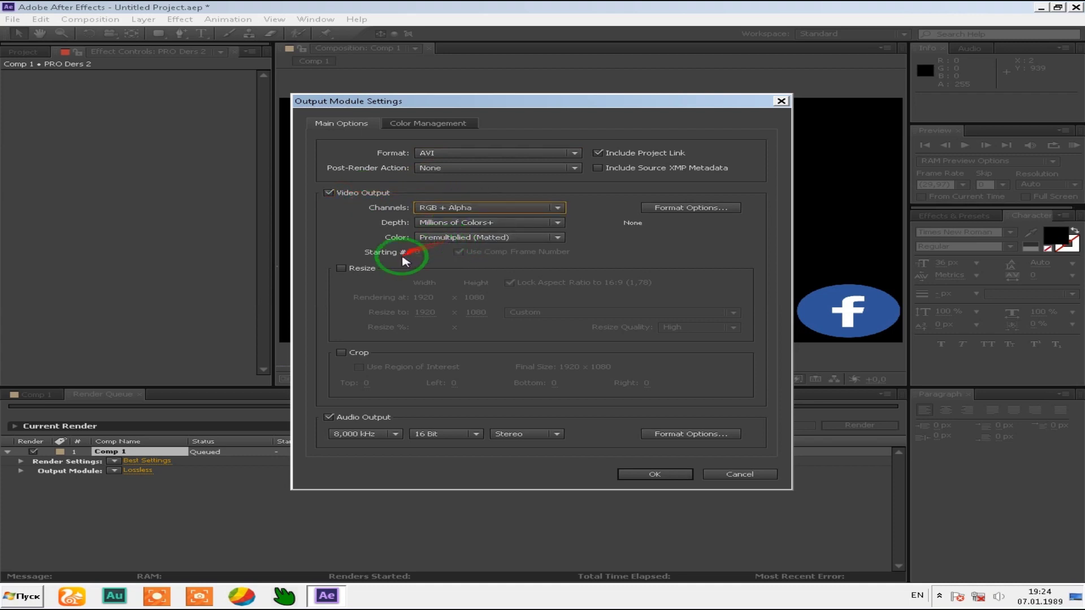
click(493, 223)
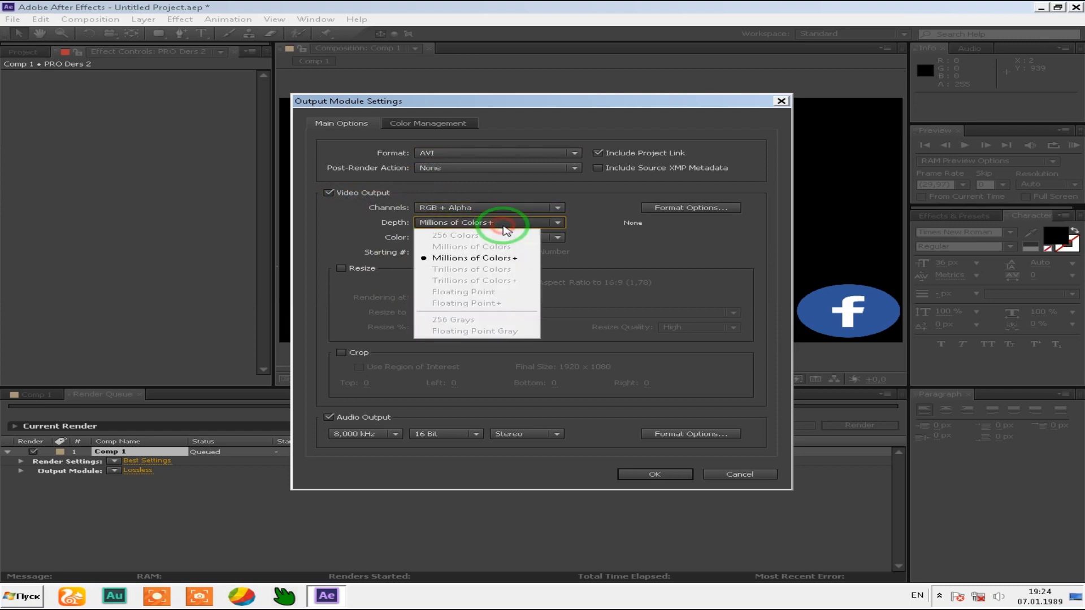
click(492, 259)
click(483, 238)
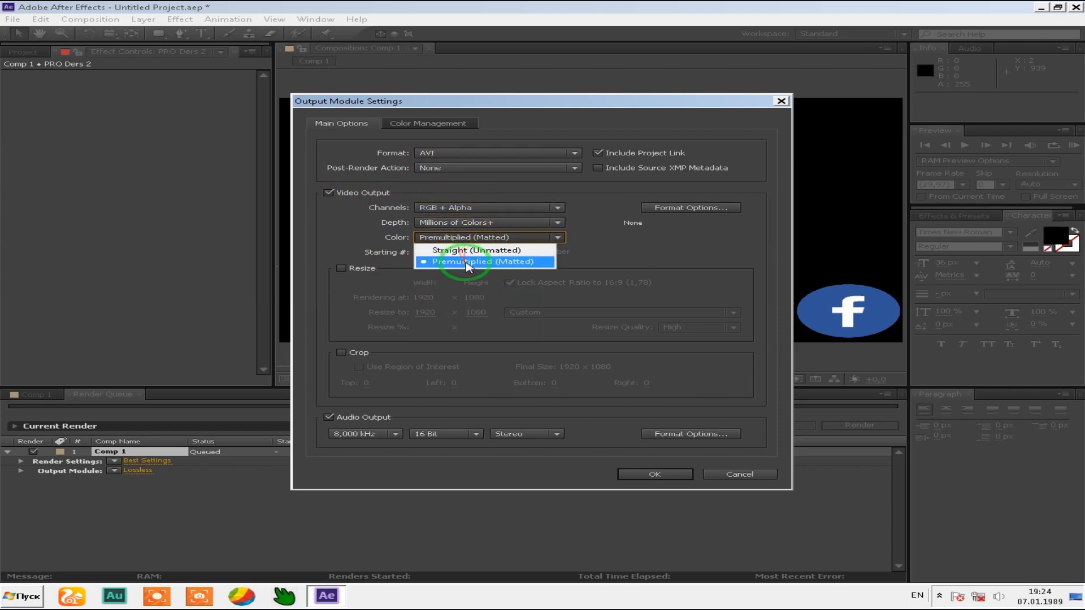
click(464, 263)
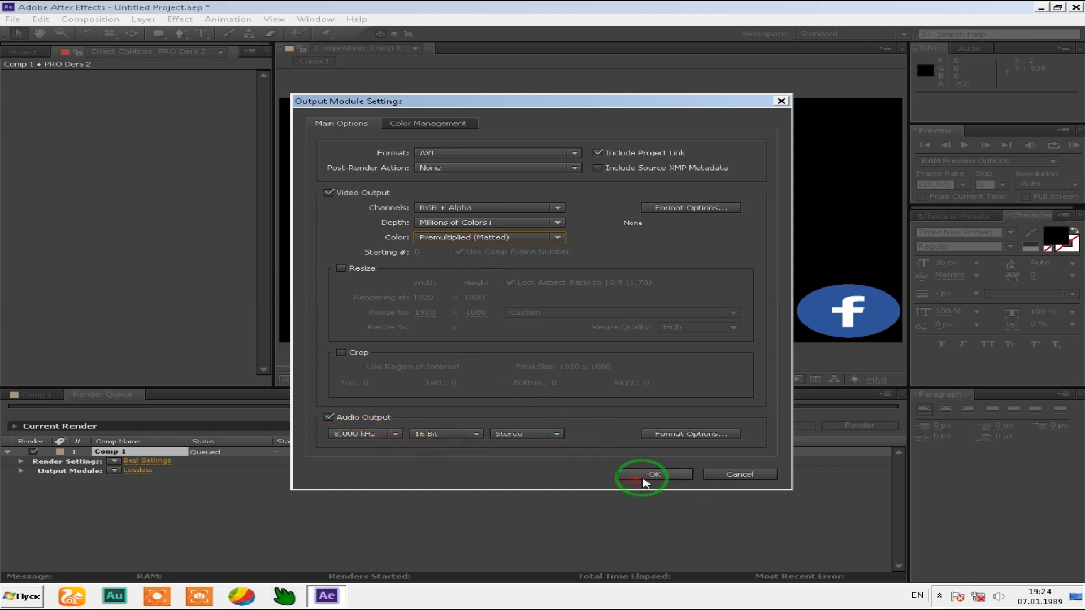
Step: Set the audio sample rate to 96,000 kHz and confirm the output settings
click(362, 435)
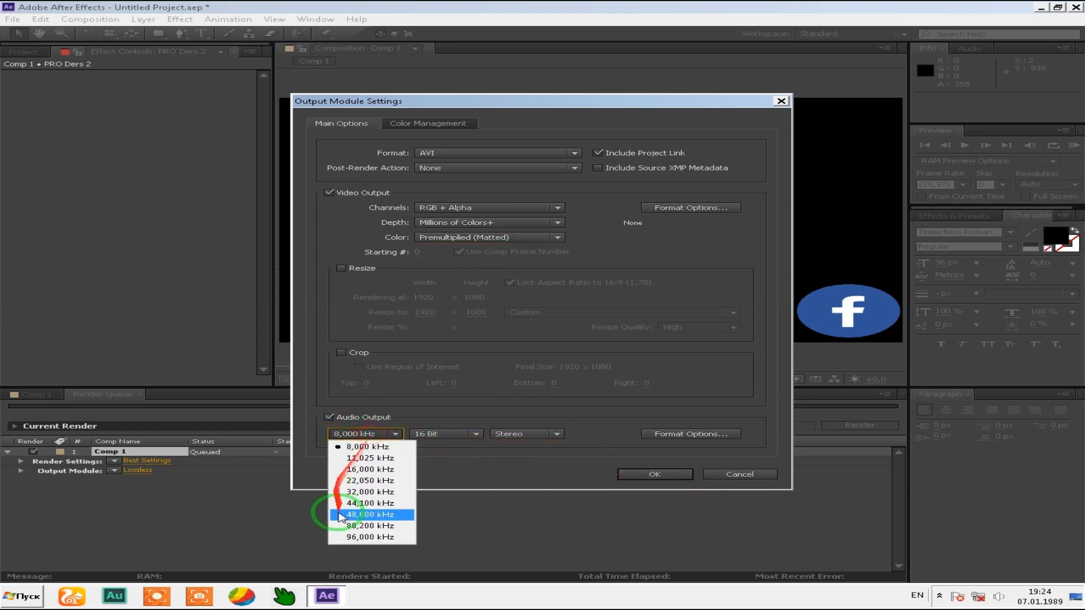
click(356, 537)
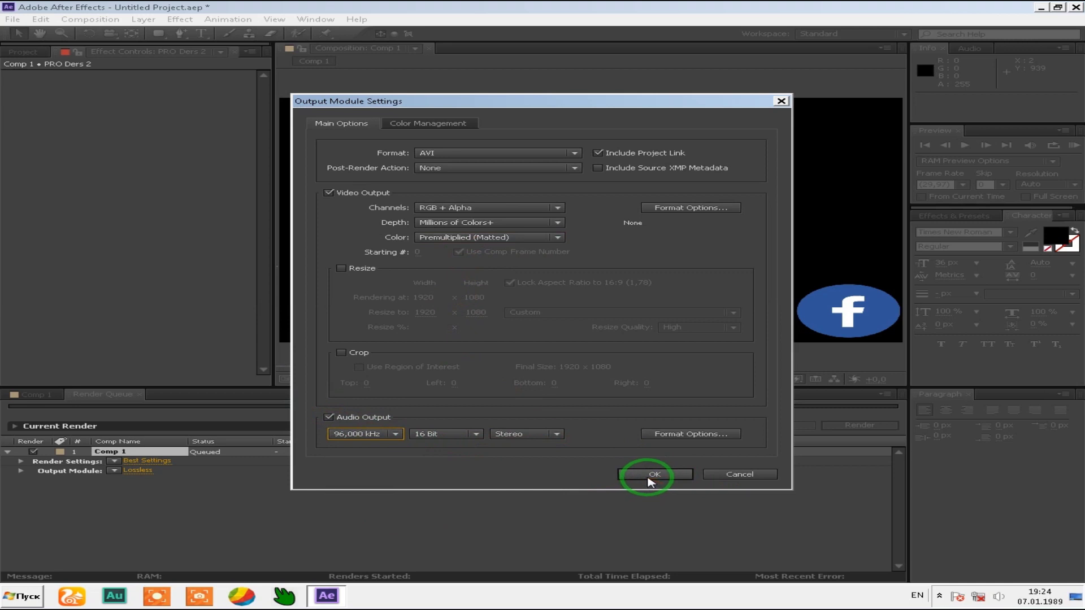
click(648, 478)
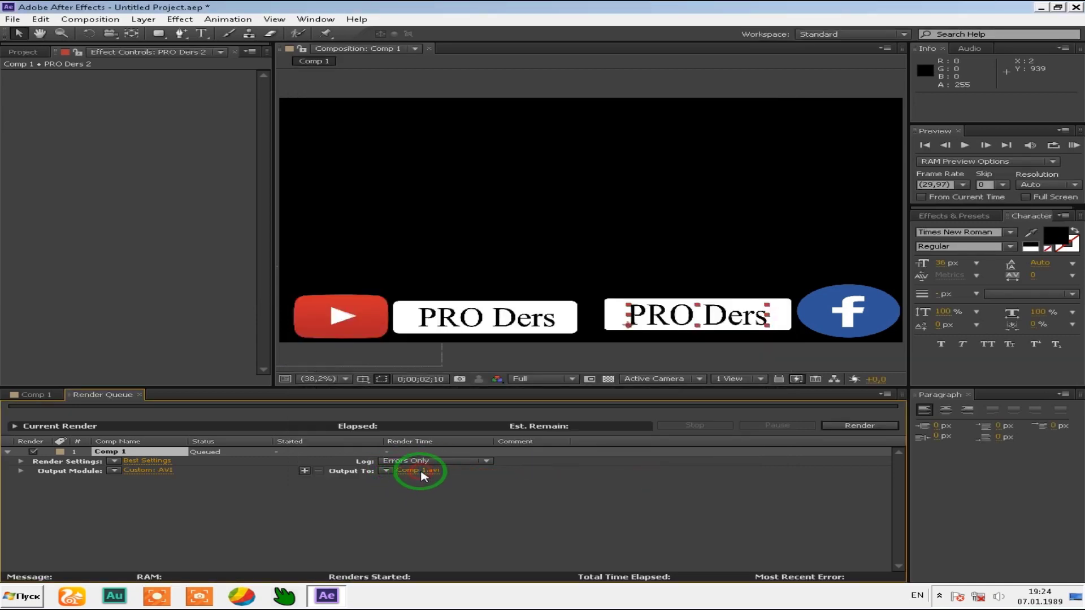
Step: Set the render output file to abone.avi
click(420, 471)
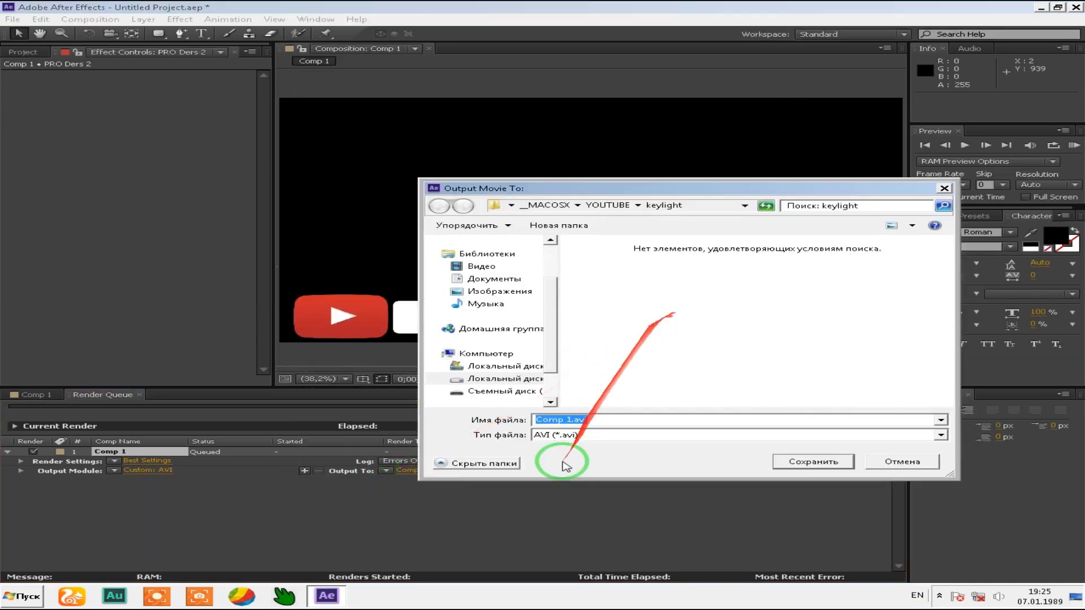
click(575, 420)
key(BackSpace)
key(BackSpace)
key(BackSpace)
text(abone)
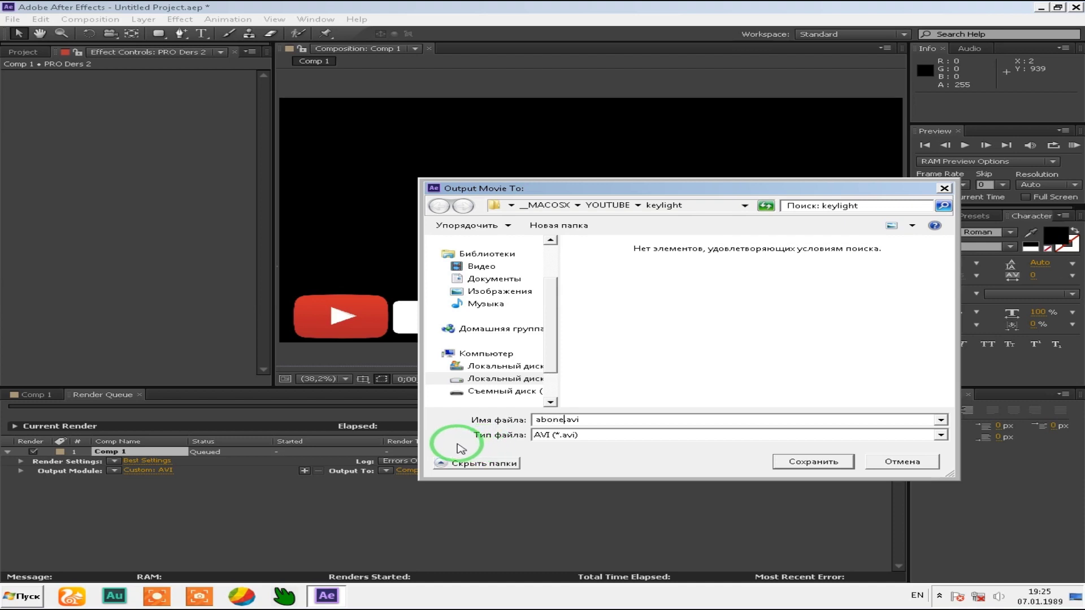
click(793, 462)
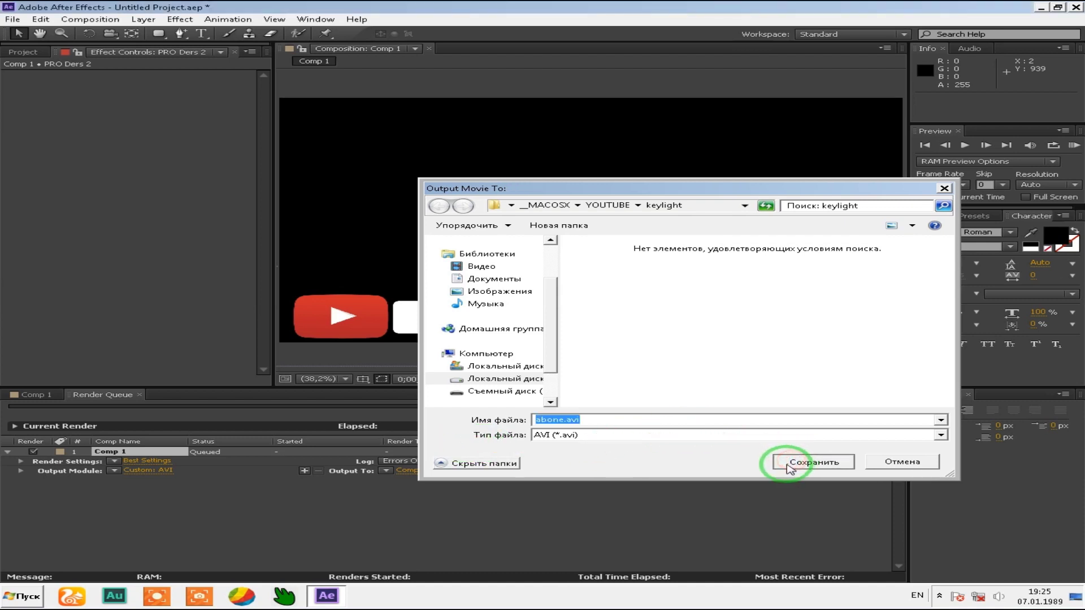
Step: Render Comp 1 and halt the render at frame 73 of 210
click(859, 425)
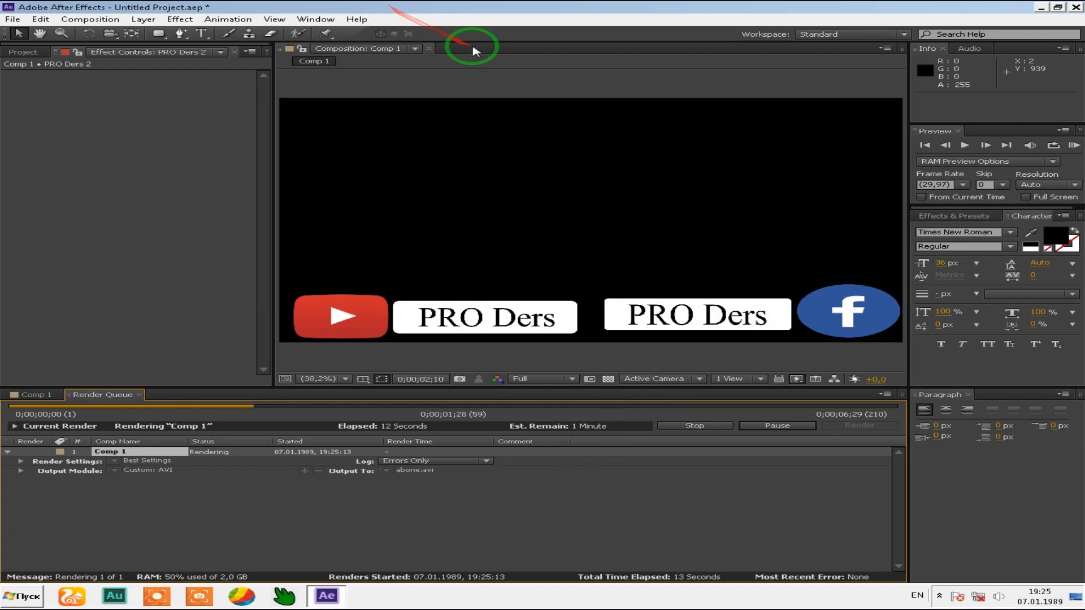
click(682, 428)
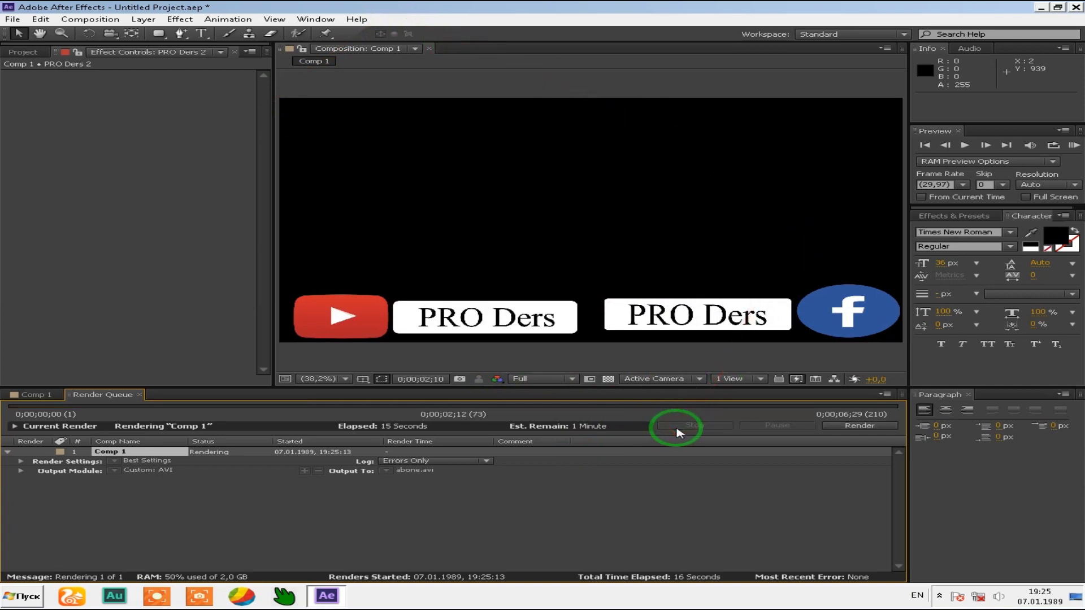
click(16, 600)
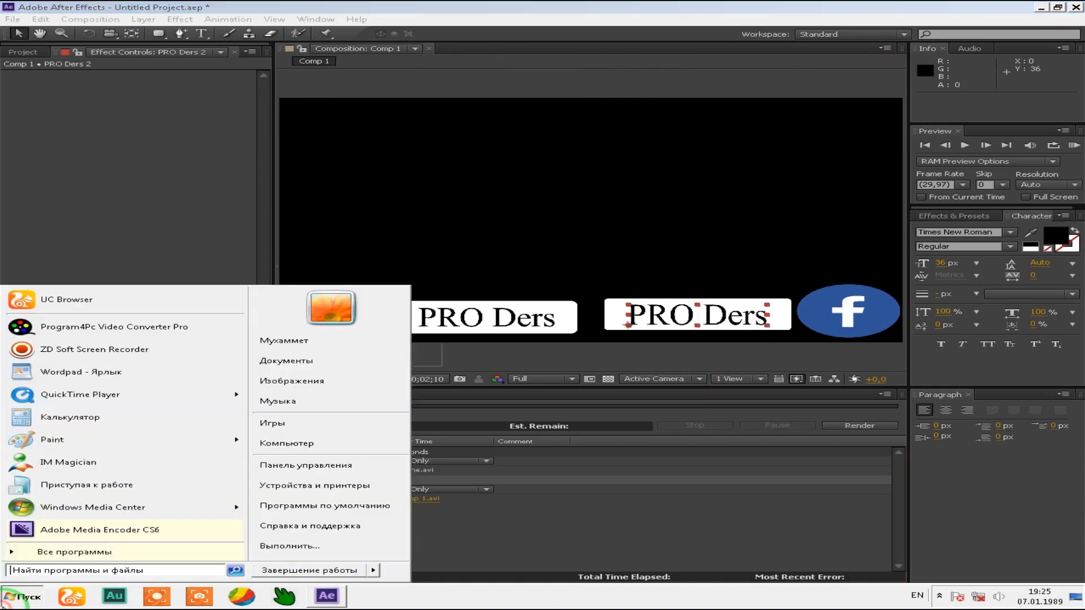